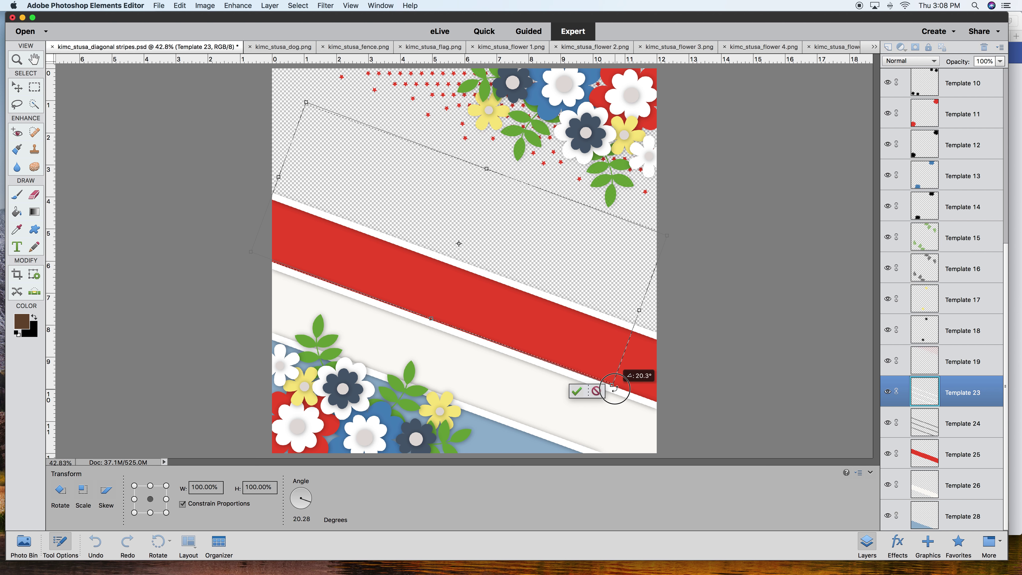
- Rotate the selection to about 19.7 degrees so its edge follows the diagonal red stripe, and apply the transformation
{"action": "left_click", "coordinate": [616, 389]}
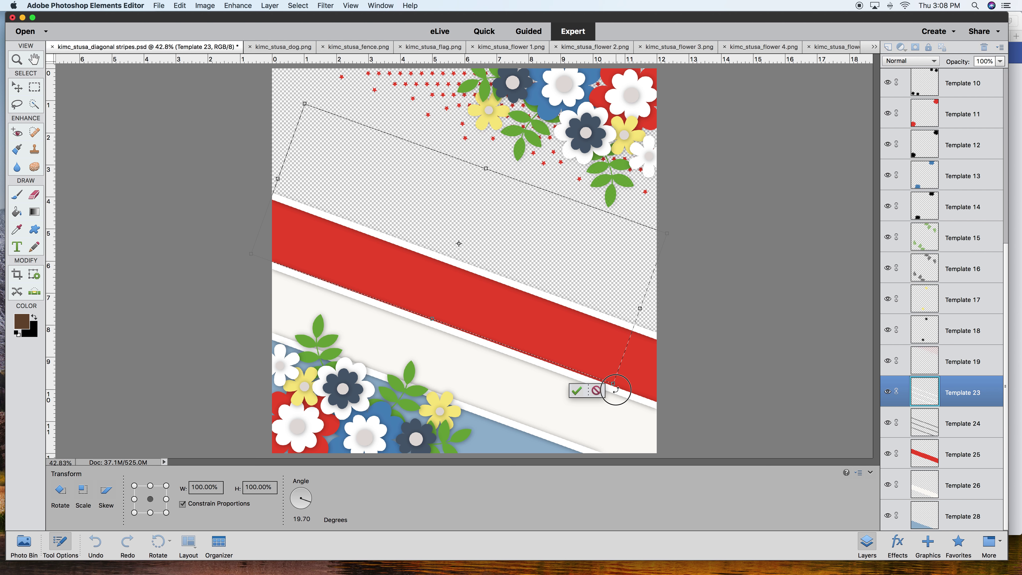
{"action": "left_click_drag", "start_coordinate": [614, 389], "coordinate": [617, 390]}
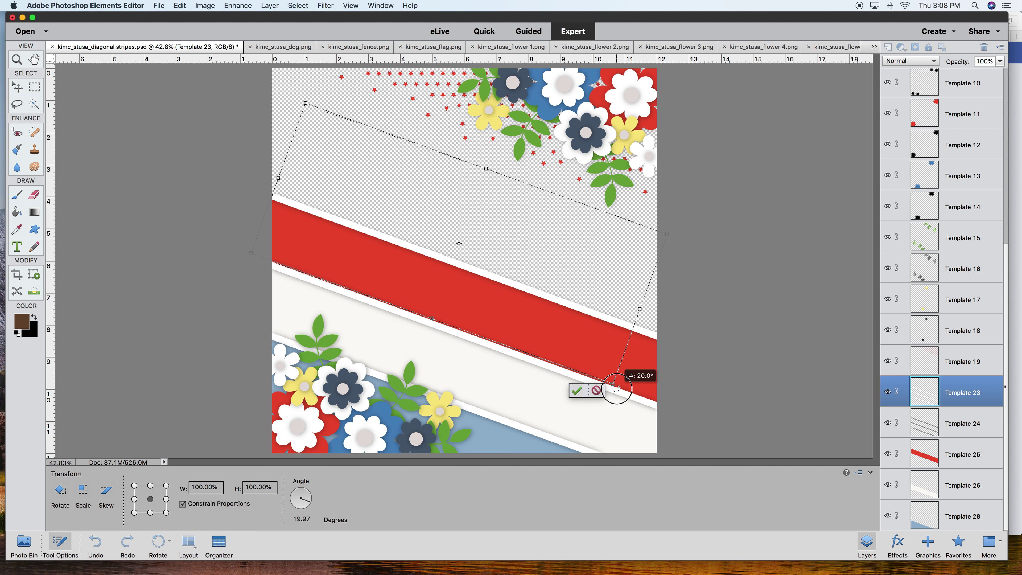
{"action": "left_click_drag", "start_coordinate": [618, 388], "coordinate": [619, 391]}
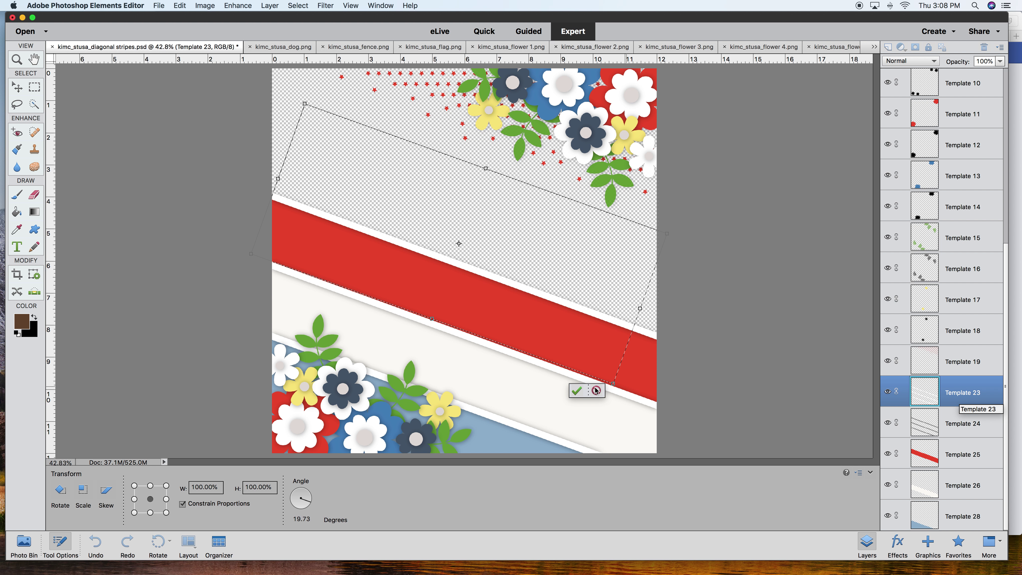
{"action": "left_click", "coordinate": [576, 390]}
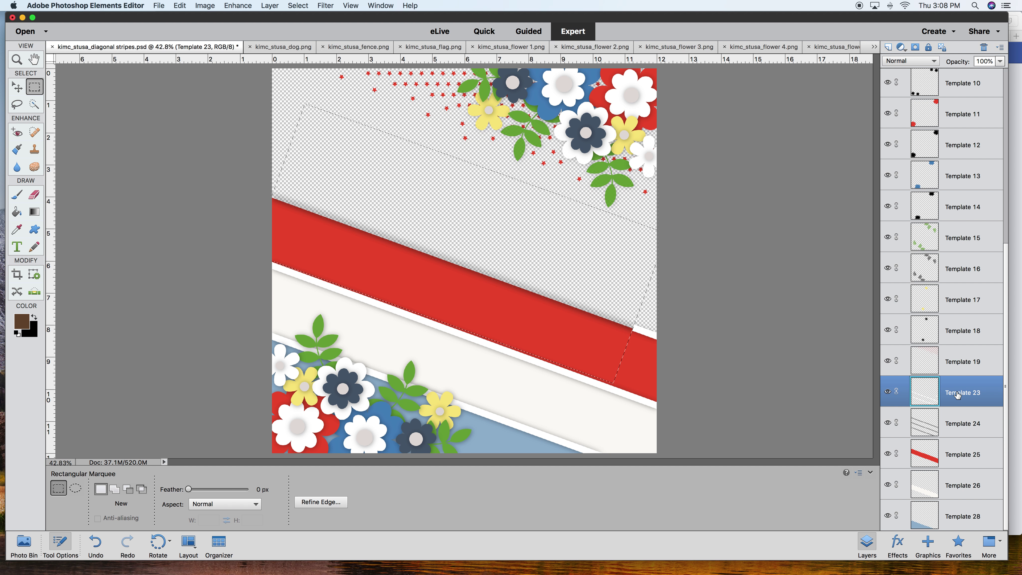
- Delete the selected shadow on layer Template 24 and the selected part of the red stripe on layer Template 25
{"action": "left_click", "coordinate": [953, 426]}
{"action": "key", "text": "Delete"}
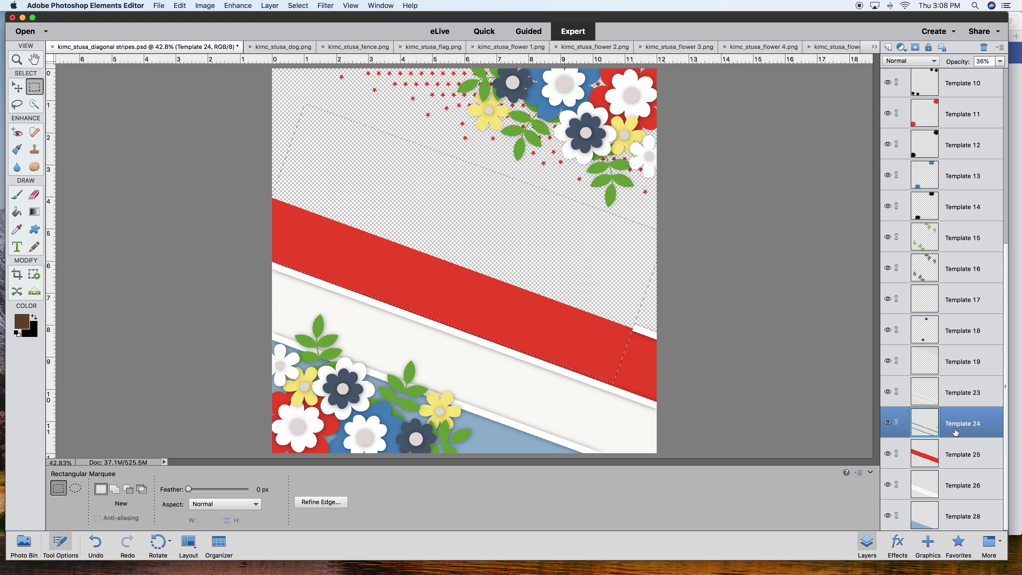
{"action": "left_click", "coordinate": [955, 458]}
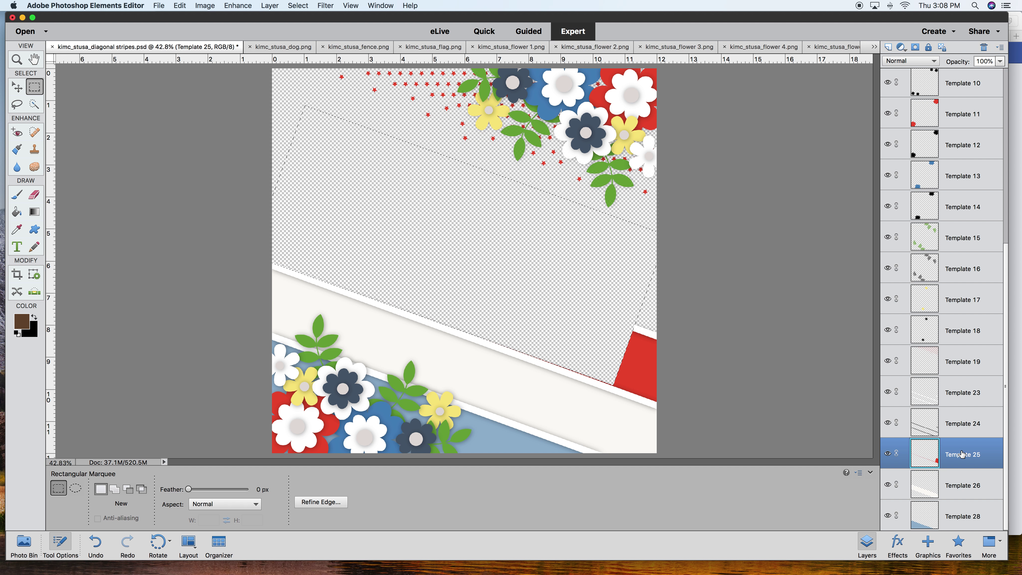
- Shift the selection diagonally along the stripe over the leftover red corner, apply it, and delete that corner from Template 25
{"action": "left_click", "coordinate": [298, 9]}
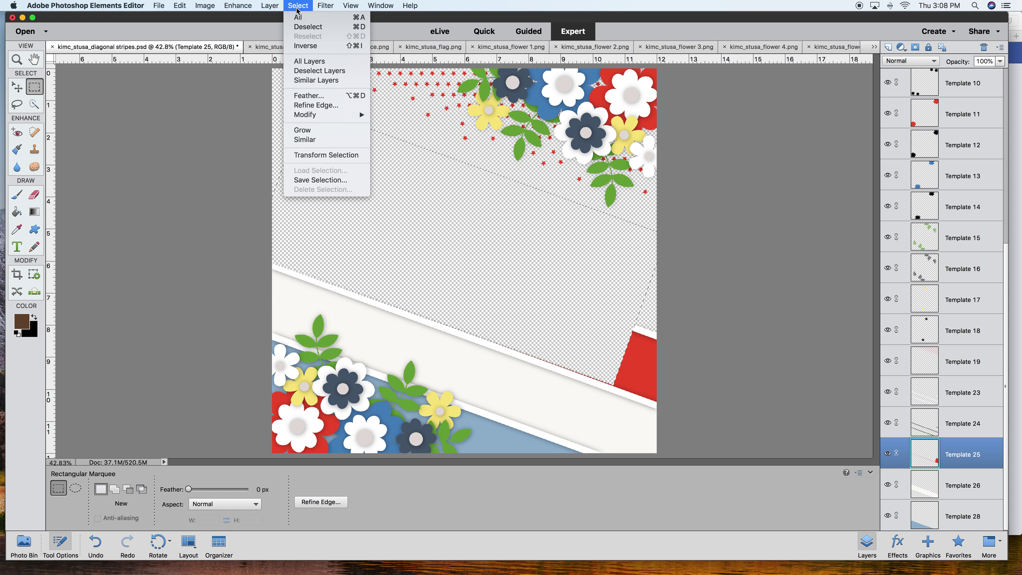
{"action": "left_click", "coordinate": [324, 155]}
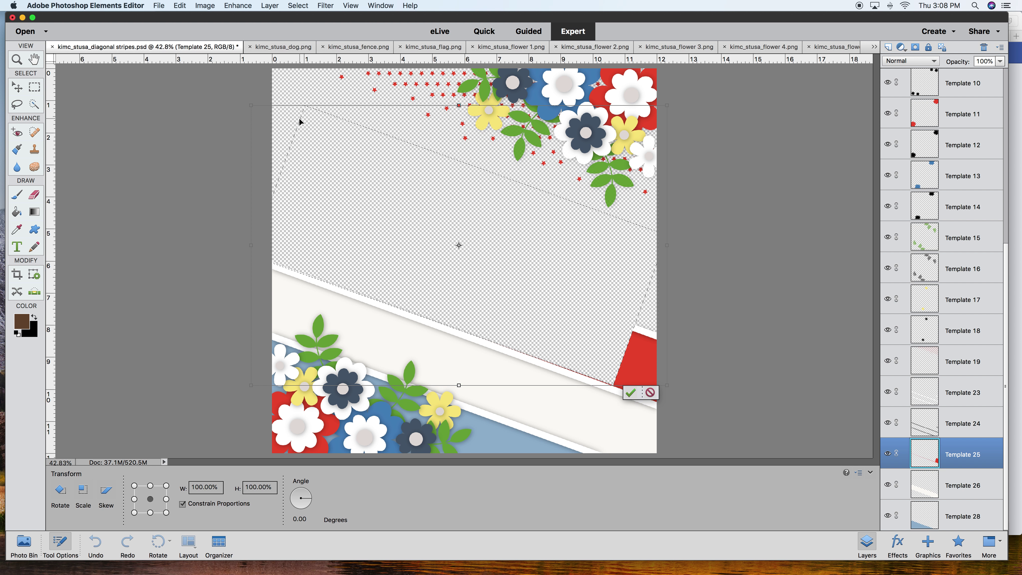
{"action": "left_click_drag", "start_coordinate": [302, 122], "coordinate": [361, 141]}
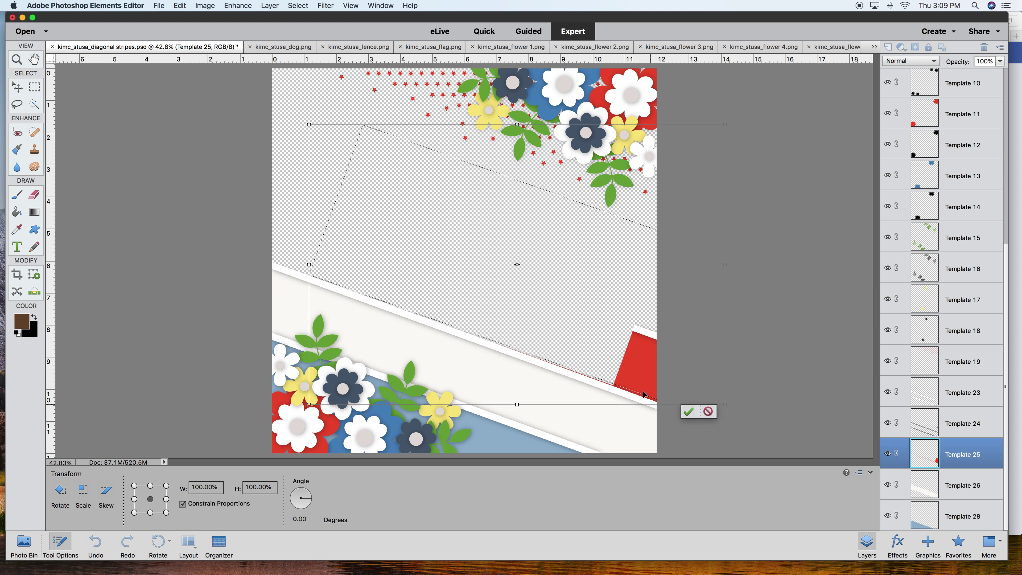
{"action": "key", "text": "Down"}
{"action": "key", "text": "Down"}
{"action": "key", "text": "Down"}
{"action": "key", "text": "Down"}
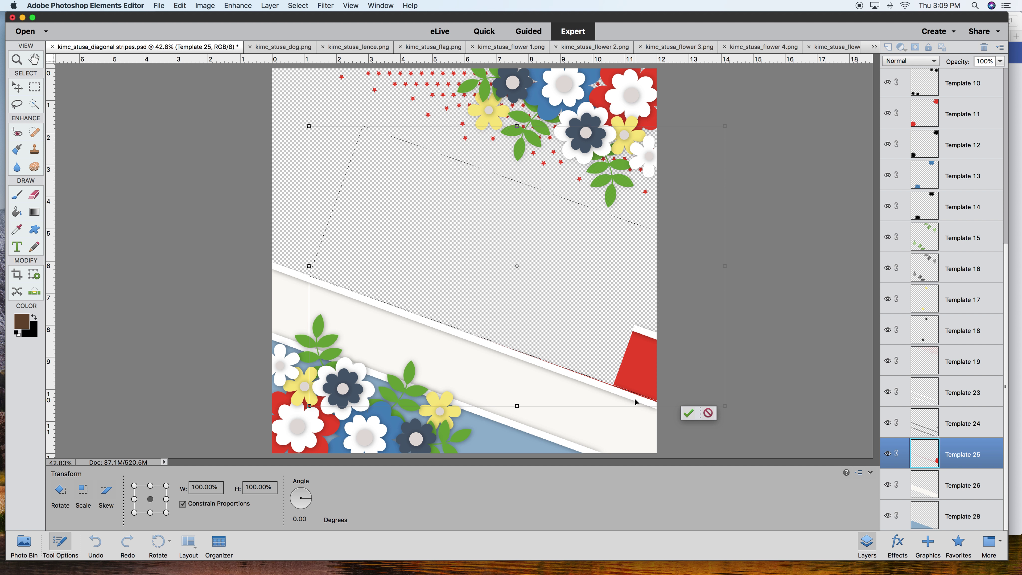
{"action": "key", "text": "Down"}
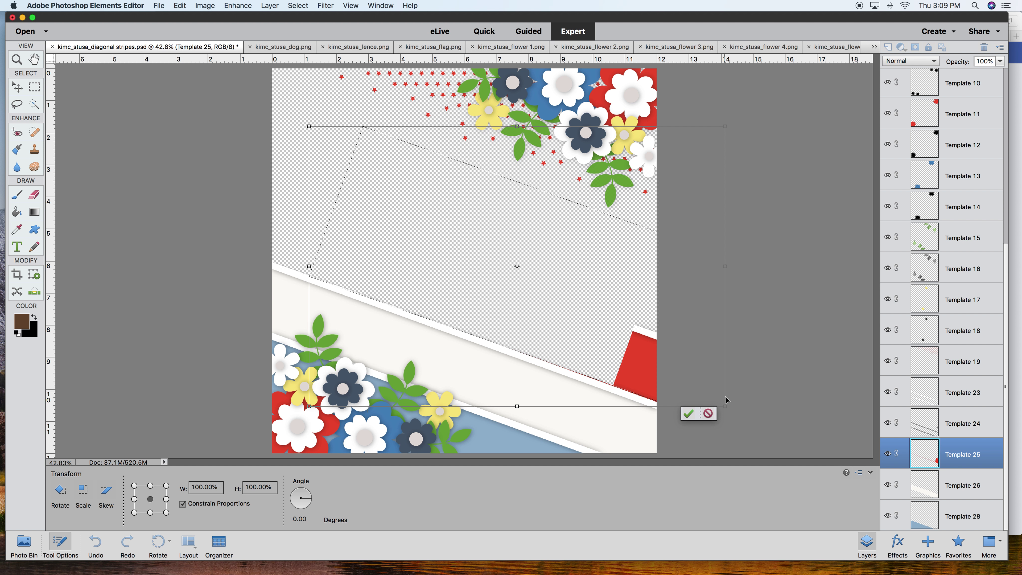
{"action": "key", "text": "Down"}
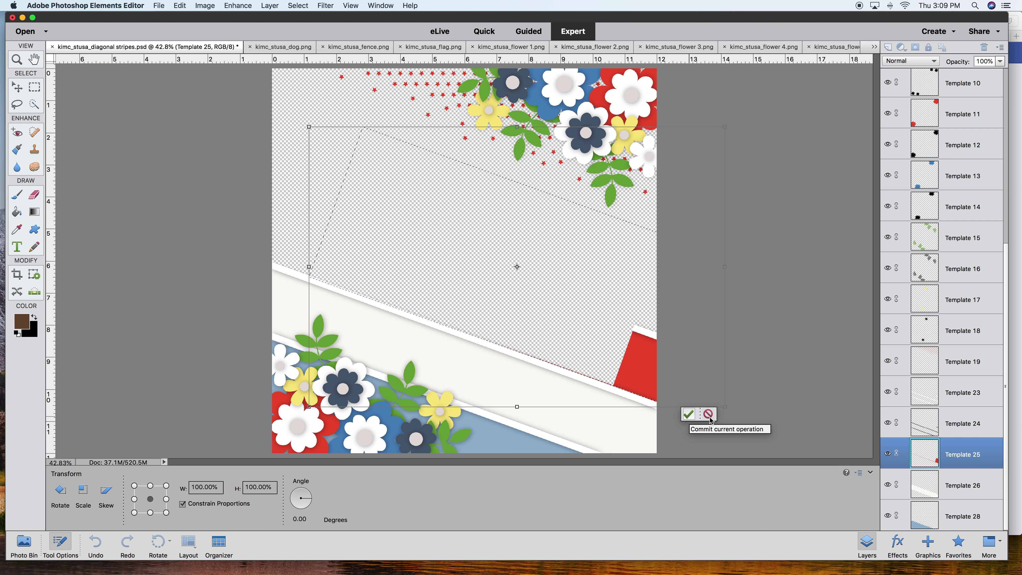
{"action": "left_click", "coordinate": [688, 414]}
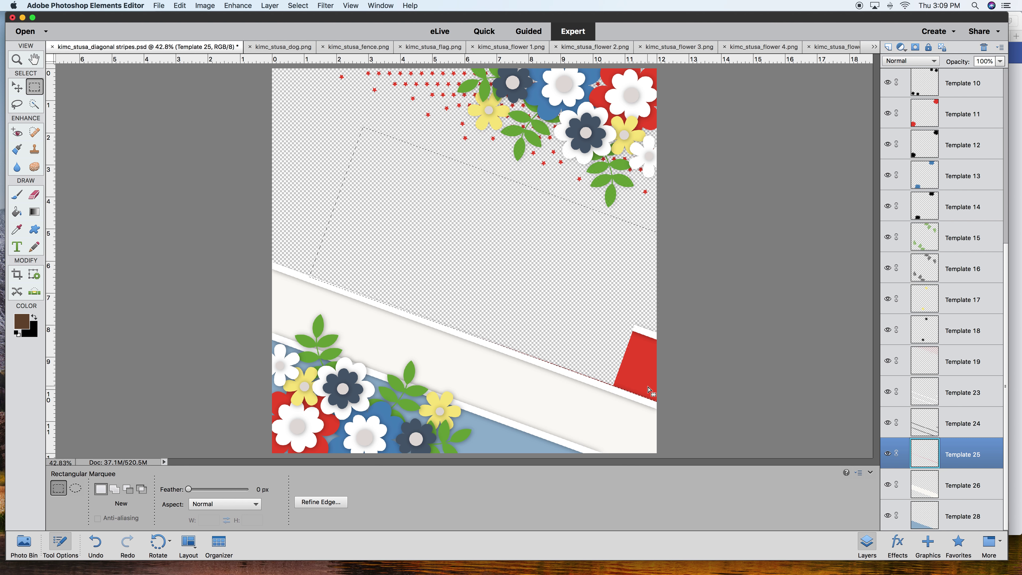
{"action": "key", "text": "Delete"}
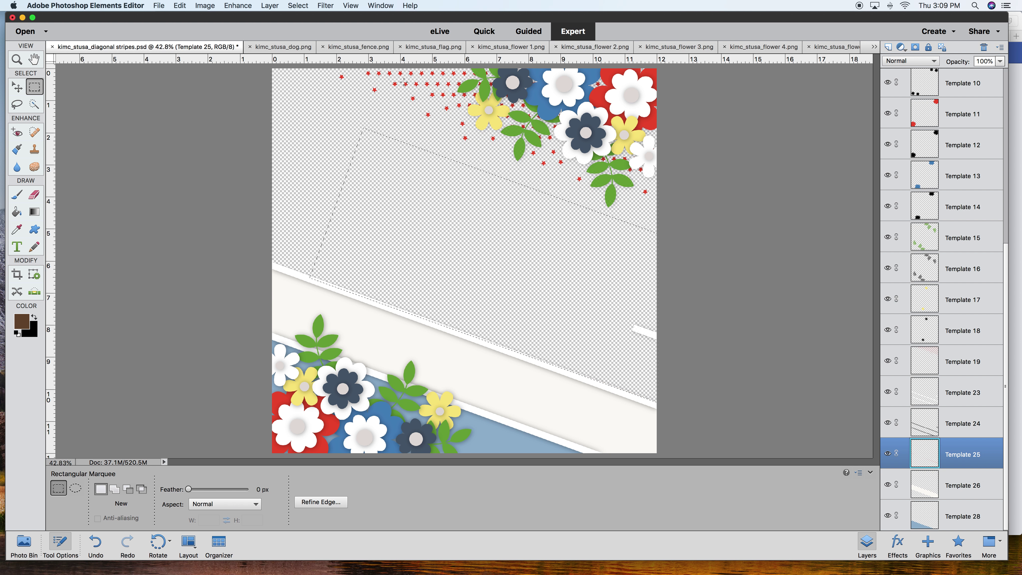
- Select the leftover white strip at the page's right edge, delete it from Template 23 and Template 24, and deselect
{"action": "left_click", "coordinate": [463, 114]}
{"action": "left_click_drag", "start_coordinate": [624, 301], "coordinate": [688, 359]}
{"action": "left_click", "coordinate": [963, 396]}
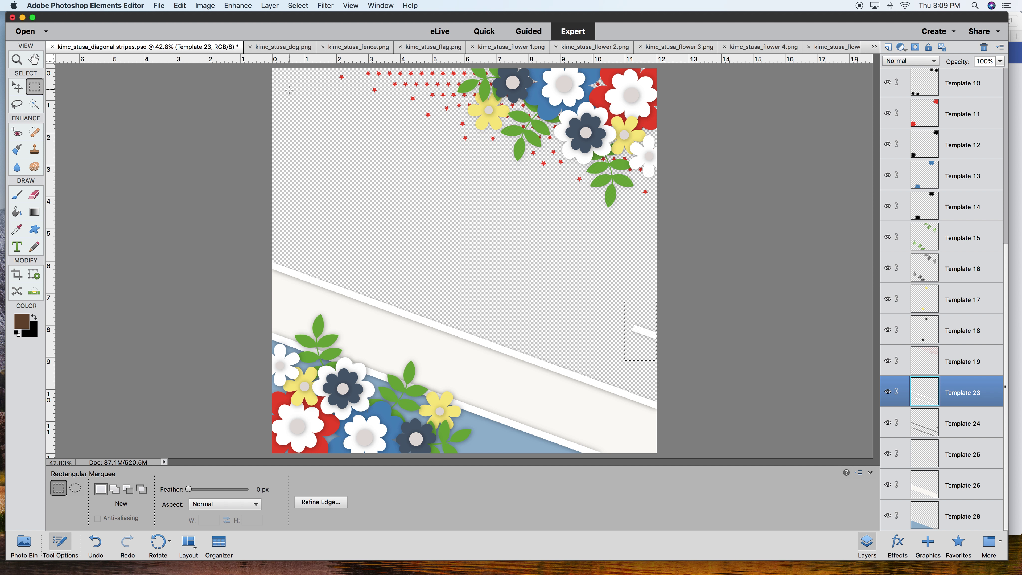
{"action": "key", "text": "Delete"}
{"action": "left_click", "coordinate": [949, 429]}
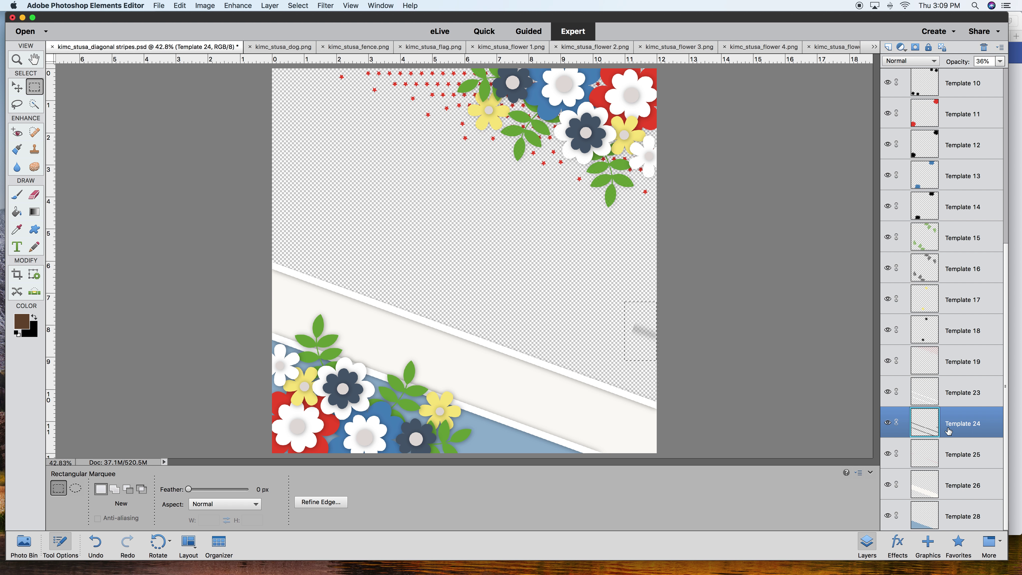
{"action": "key", "text": "Delete"}
{"action": "key", "text": "super+d"}
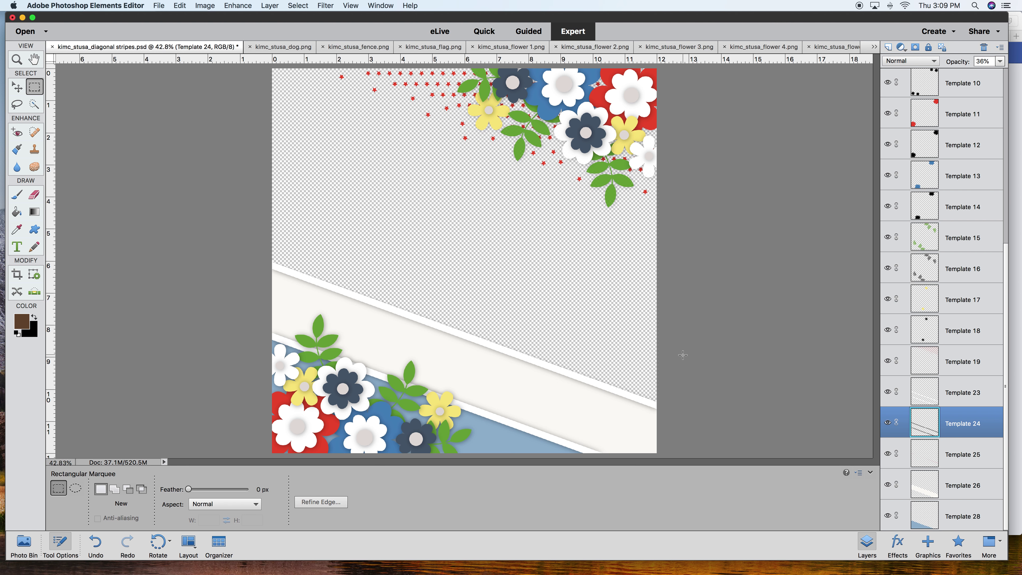
- Delete the scattered red stars layer, Template 19, from the page
{"action": "left_click", "coordinate": [17, 86]}
{"action": "left_click", "coordinate": [372, 92]}
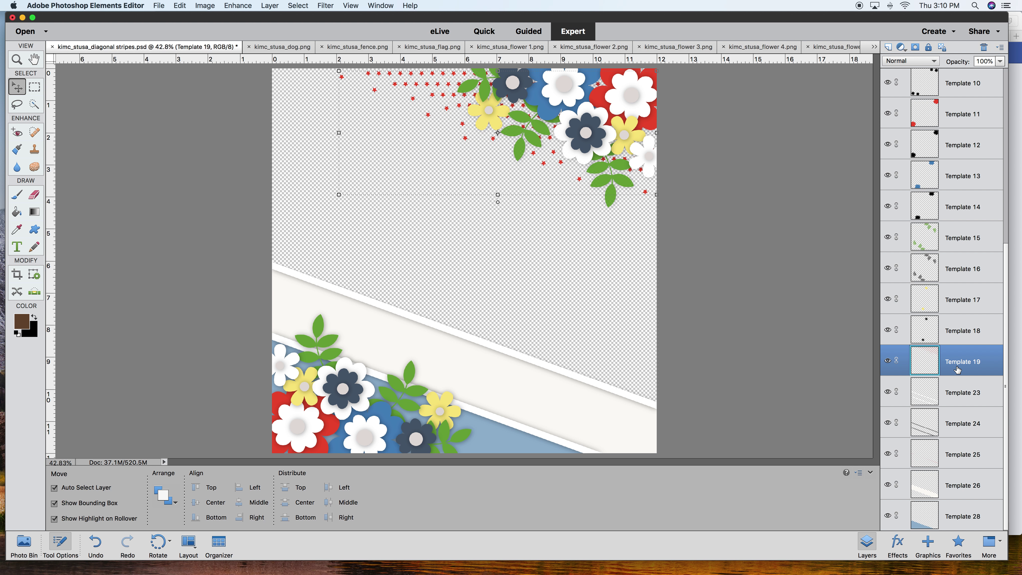
{"action": "key", "text": "Delete"}
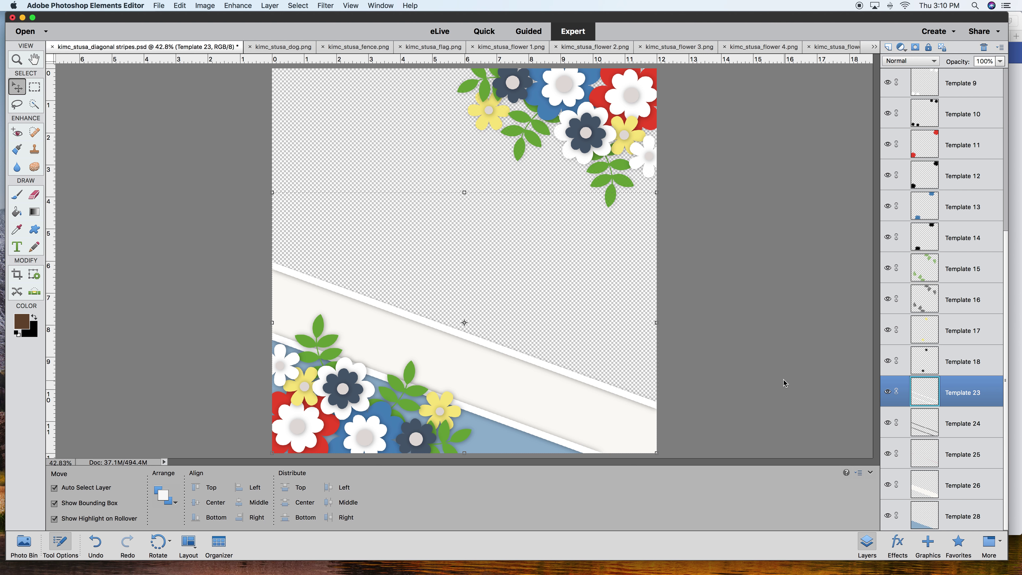
{"action": "left_click", "coordinate": [360, 113]}
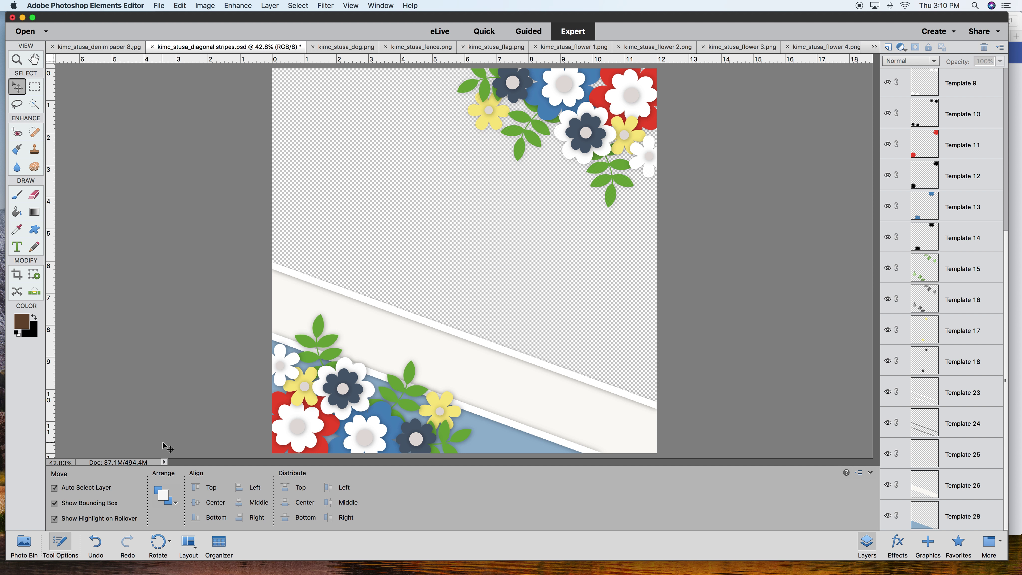
- Try kimc_htp_wood paper 2 as the page background, then replace it with kimc_htp_wood paper 1 from the open files
{"action": "left_click", "coordinate": [24, 544]}
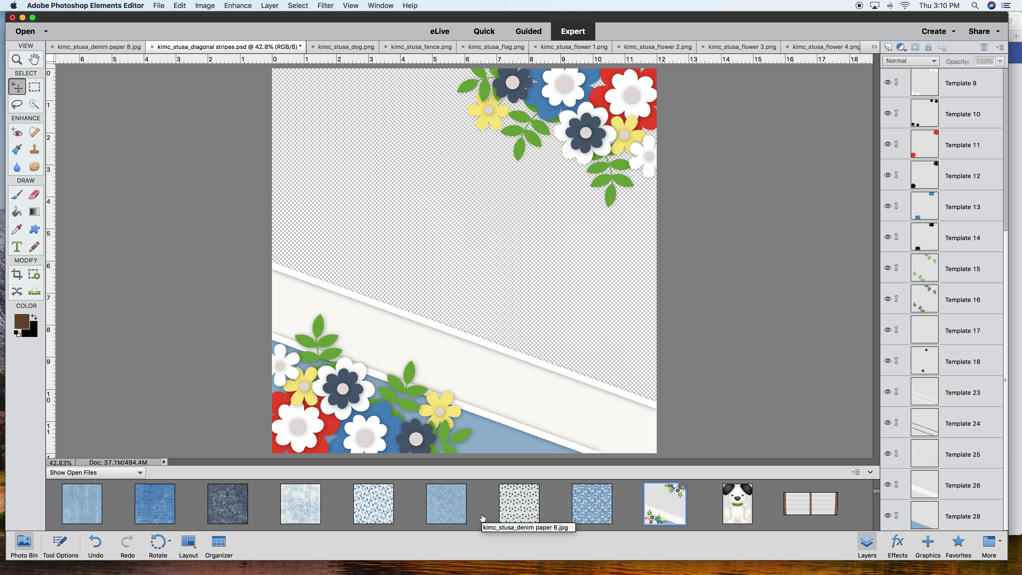
{"action": "scroll", "coordinate": [482, 518], "scroll_direction": "up", "scroll_amount": 1}
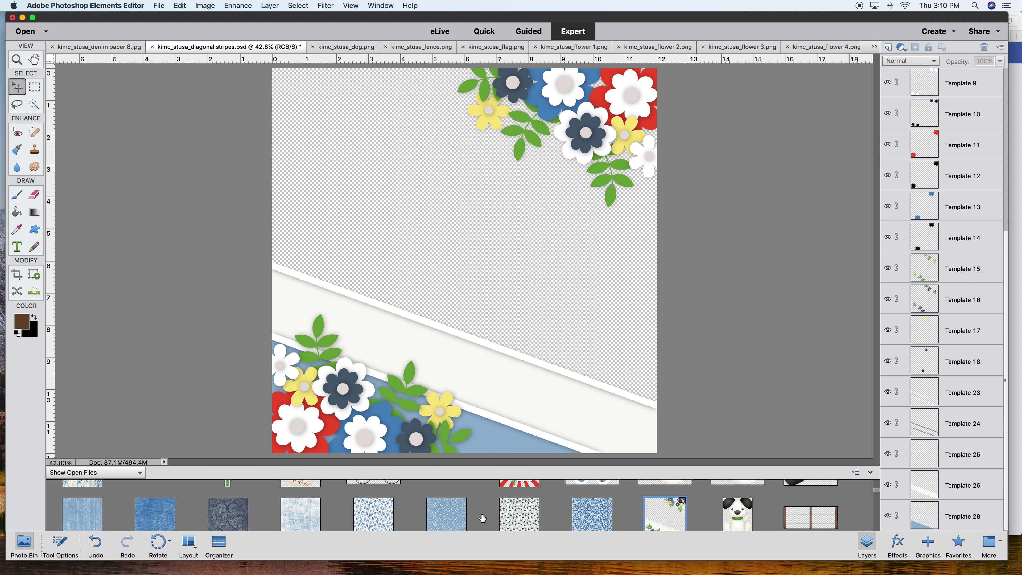
{"action": "scroll", "coordinate": [482, 518], "scroll_direction": "up", "scroll_amount": 3}
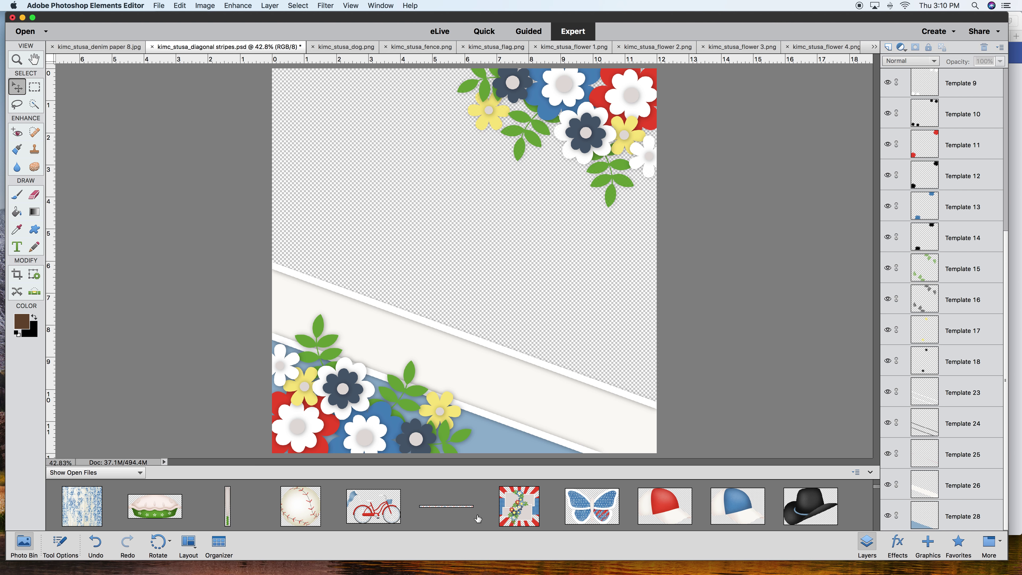
{"action": "scroll", "coordinate": [479, 519], "scroll_direction": "down", "scroll_amount": 3}
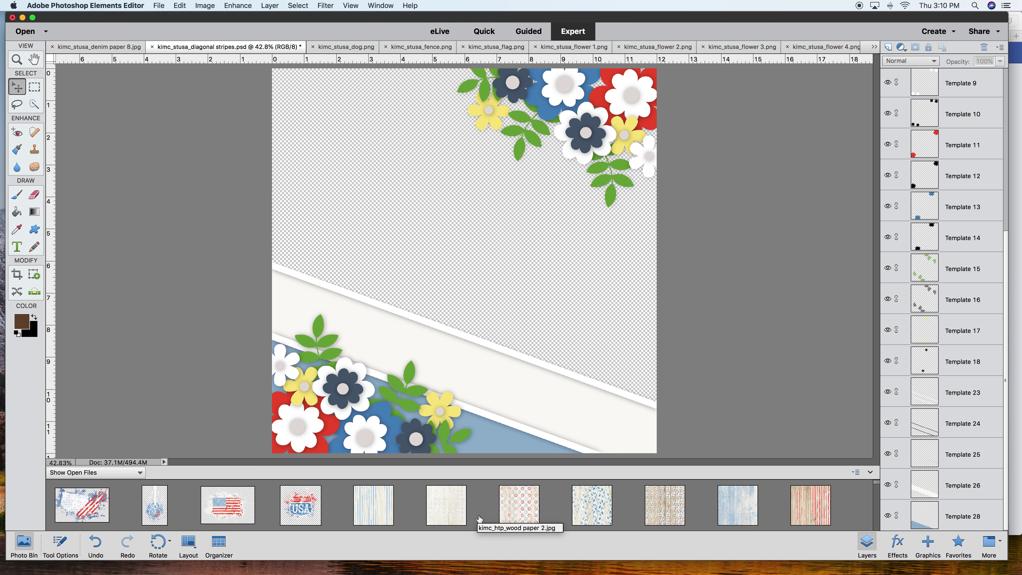
{"action": "left_click_drag", "start_coordinate": [449, 515], "coordinate": [454, 253]}
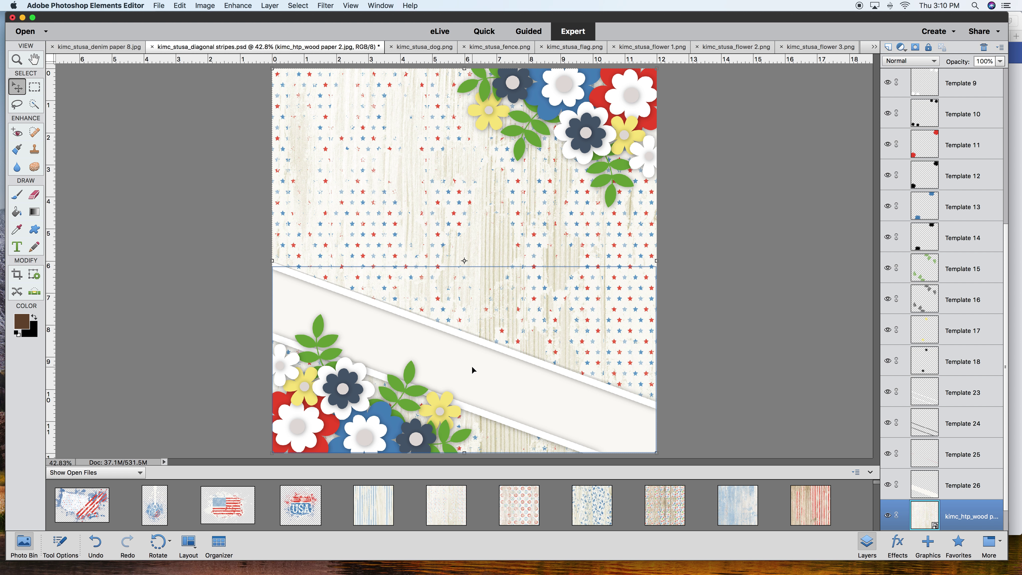
{"action": "key", "text": "Escape"}
{"action": "left_click_drag", "start_coordinate": [374, 507], "coordinate": [456, 244]}
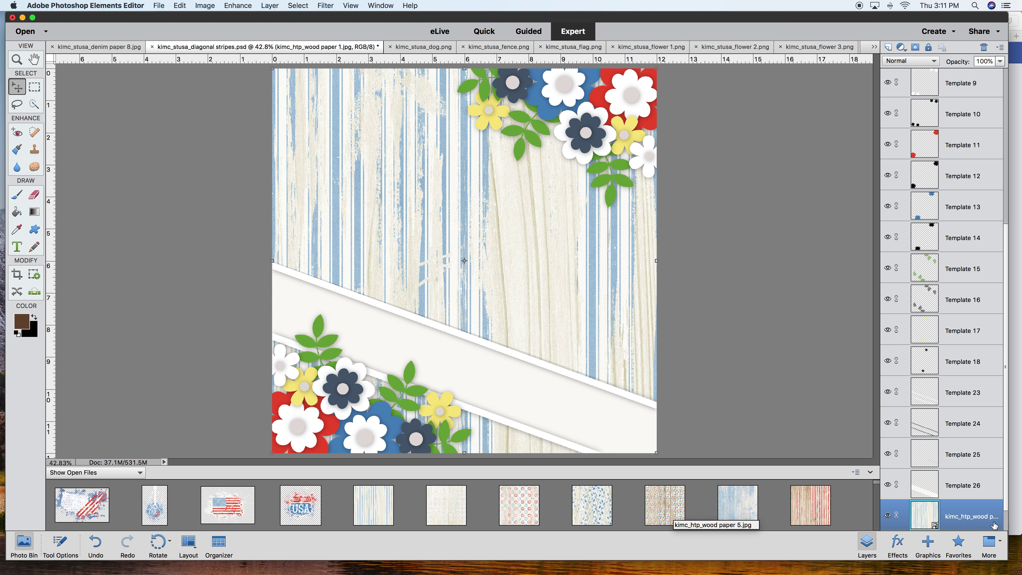
- Move layer Template 28 above the wood paper layer in the layer order
{"action": "scroll", "coordinate": [952, 477], "scroll_direction": "down", "scroll_amount": 1}
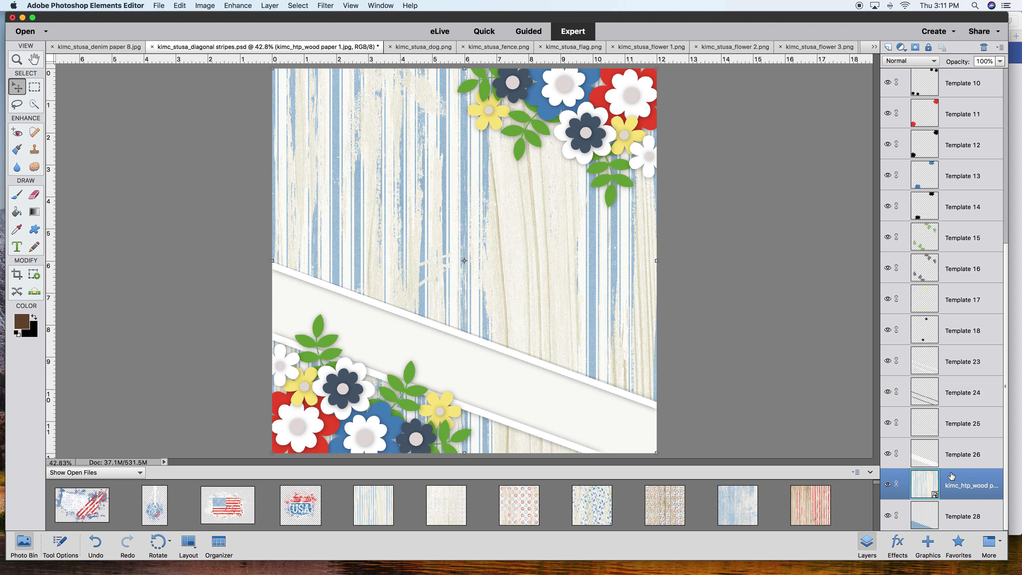
{"action": "left_click", "coordinate": [952, 519]}
{"action": "left_click_drag", "start_coordinate": [952, 520], "coordinate": [951, 480]}
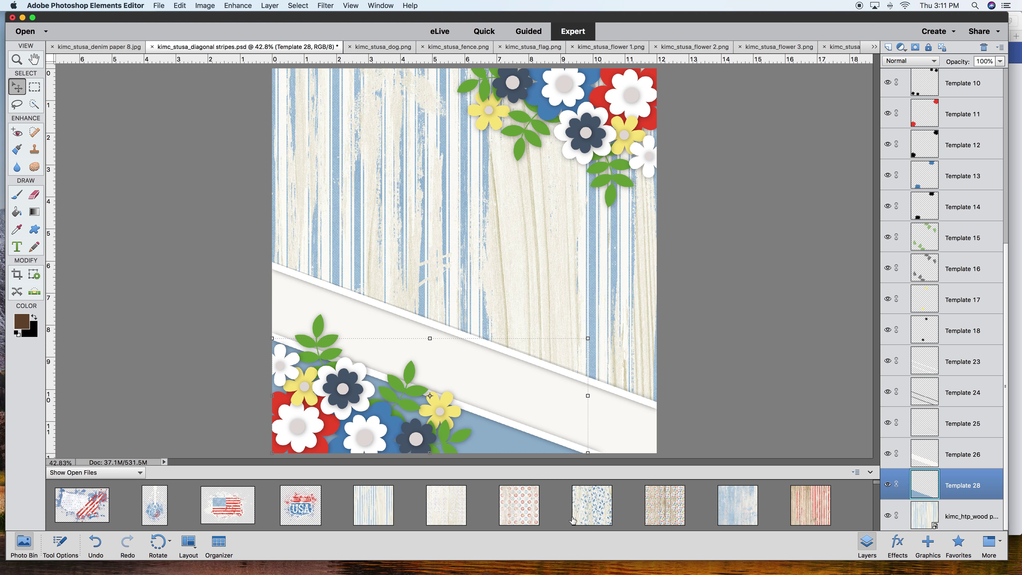
- Place kimc_stusa_paper 19 from the open files onto the page above layer Template 26
{"action": "scroll", "coordinate": [567, 520], "scroll_direction": "down", "scroll_amount": 2}
{"action": "scroll", "coordinate": [566, 521], "scroll_direction": "down", "scroll_amount": 1}
{"action": "scroll", "coordinate": [566, 521], "scroll_direction": "down", "scroll_amount": 3}
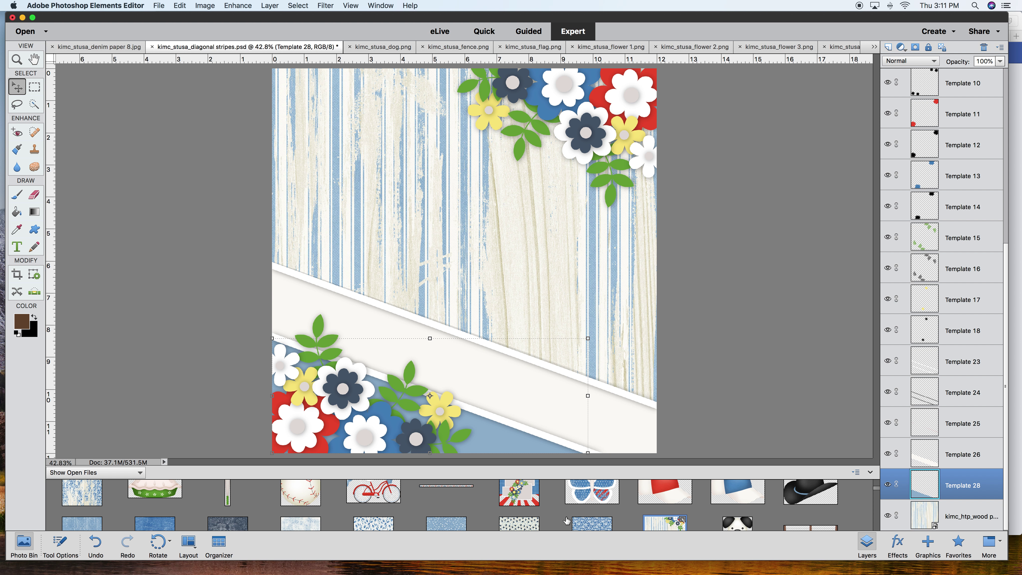
{"action": "scroll", "coordinate": [567, 521], "scroll_direction": "down", "scroll_amount": 2}
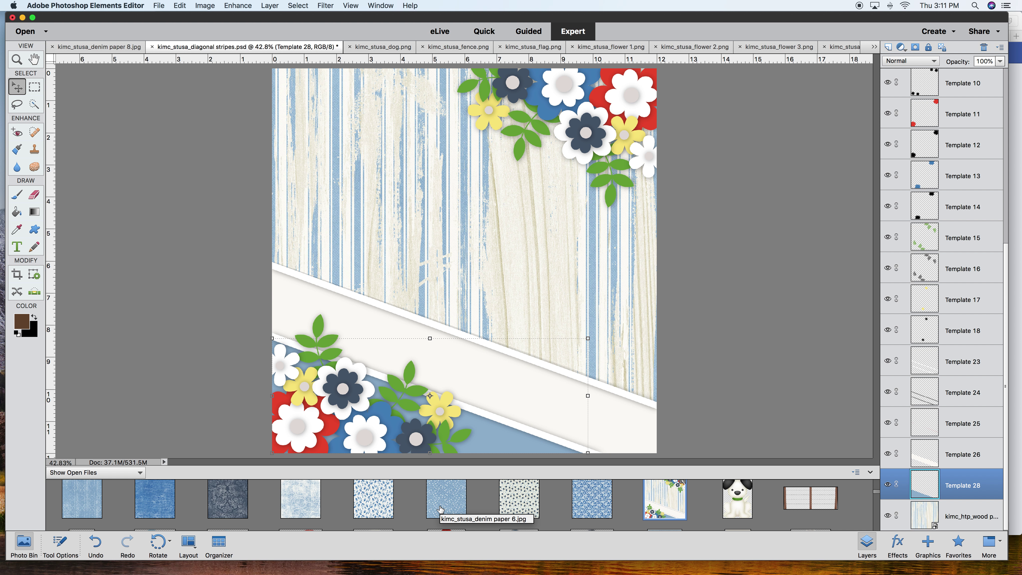
{"action": "scroll", "coordinate": [440, 509], "scroll_direction": "down", "scroll_amount": 2}
{"action": "scroll", "coordinate": [440, 509], "scroll_direction": "down", "scroll_amount": 4}
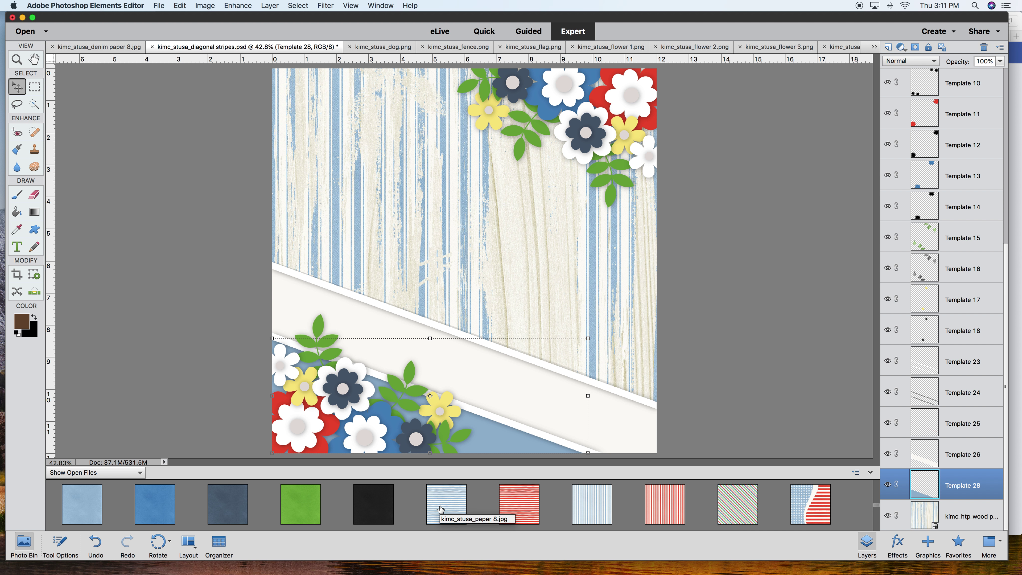
{"action": "scroll", "coordinate": [489, 524], "scroll_direction": "down", "scroll_amount": 2}
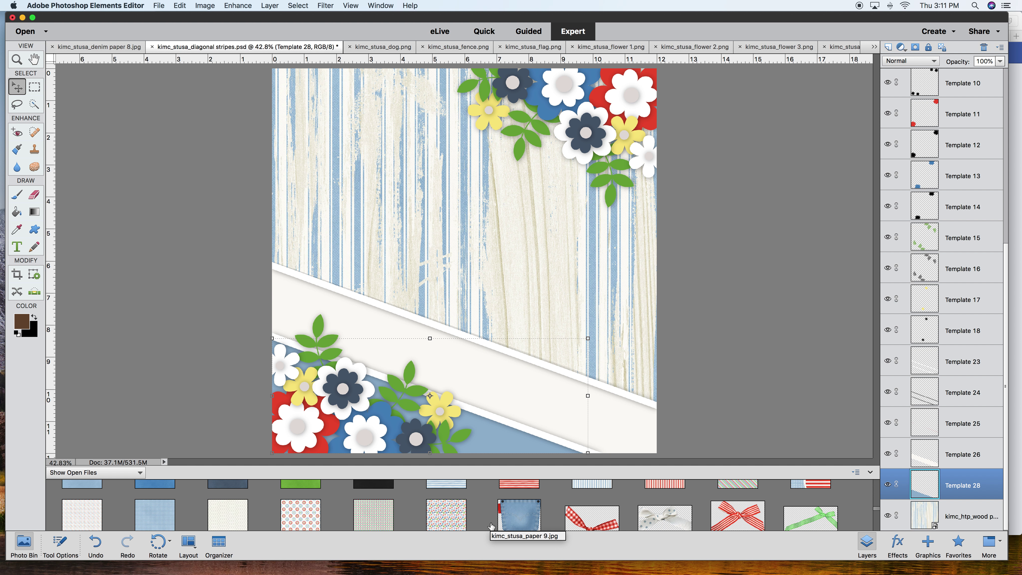
{"action": "scroll", "coordinate": [491, 525], "scroll_direction": "down", "scroll_amount": 1}
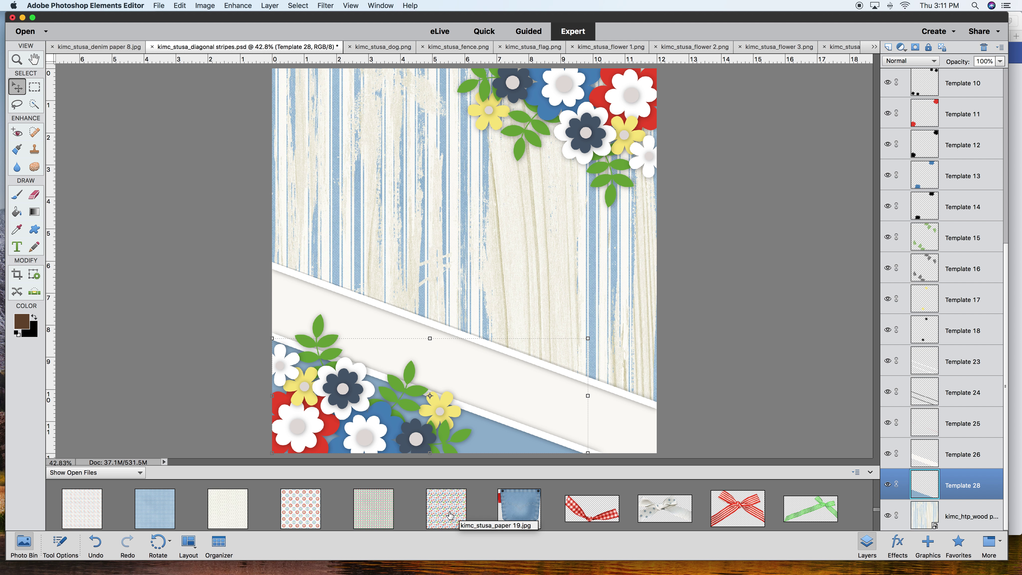
{"action": "left_click_drag", "start_coordinate": [449, 515], "coordinate": [416, 351]}
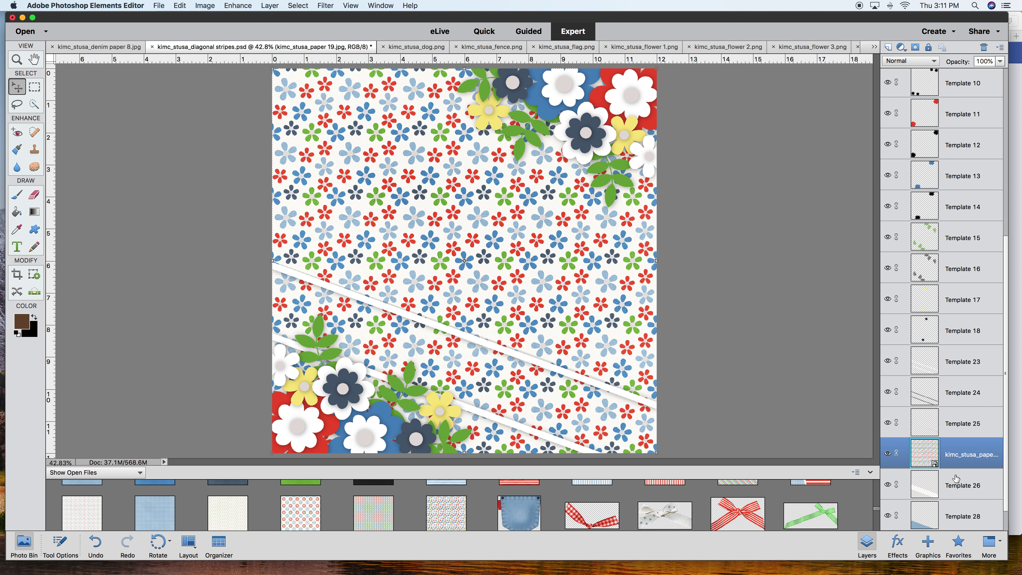
- Move the kimc_stusa_paper 19 layer directly above Template 28 and create a clipping mask to that shape
{"action": "scroll", "coordinate": [957, 483], "scroll_direction": "down", "scroll_amount": 1}
{"action": "left_click_drag", "start_coordinate": [945, 435], "coordinate": [950, 473]}
{"action": "right_click", "coordinate": [956, 461]}
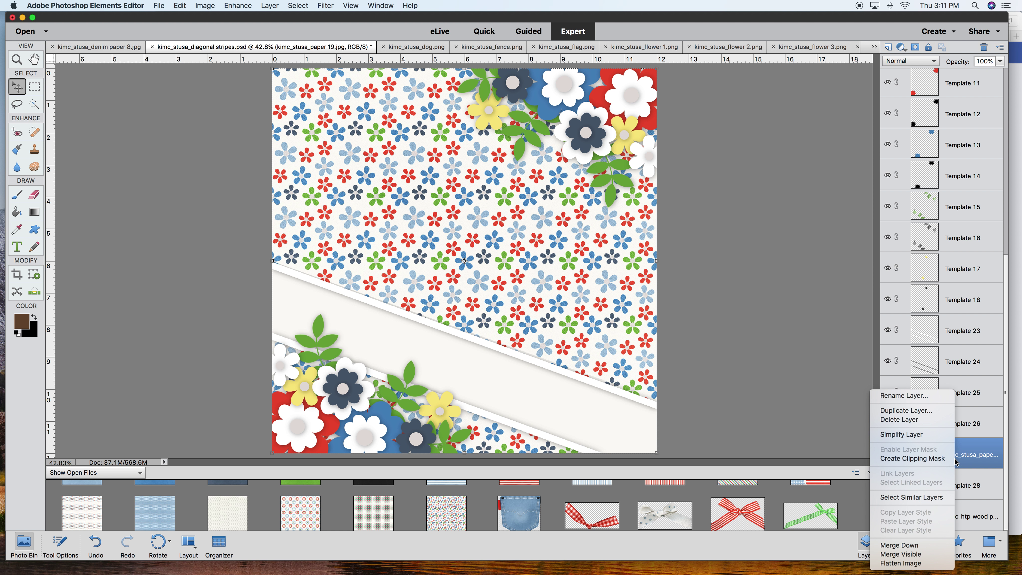
{"action": "left_click", "coordinate": [937, 459]}
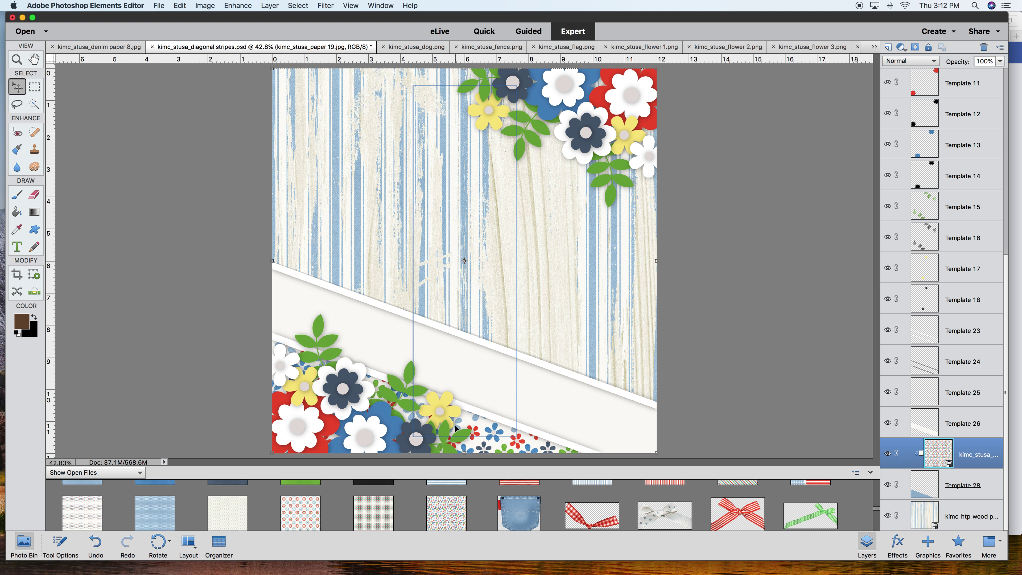
- Delete the uppermost flower cluster layers, Template 1 through Template 6, from the page
{"action": "left_click", "coordinate": [344, 391]}
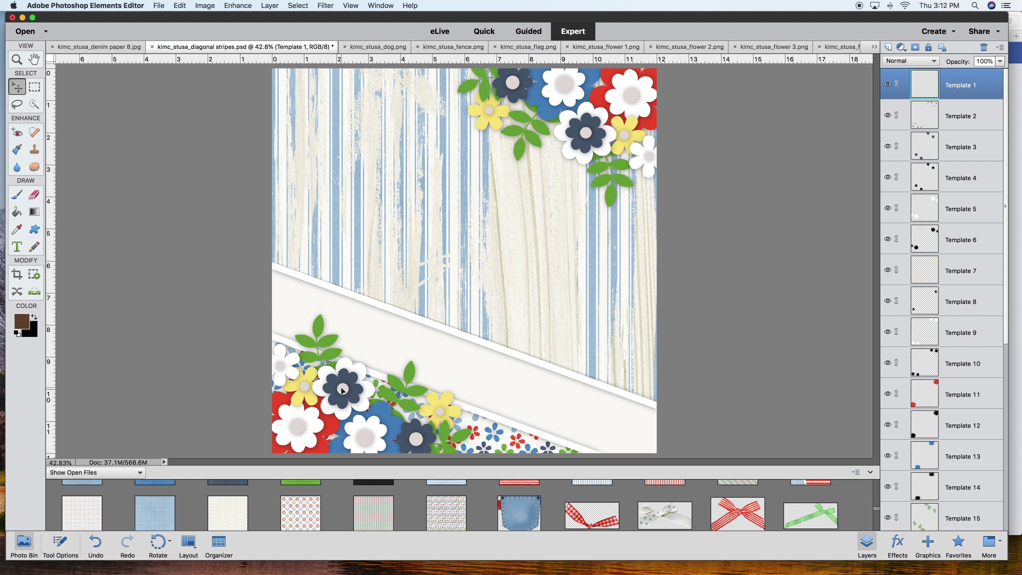
{"action": "key", "text": "Delete"}
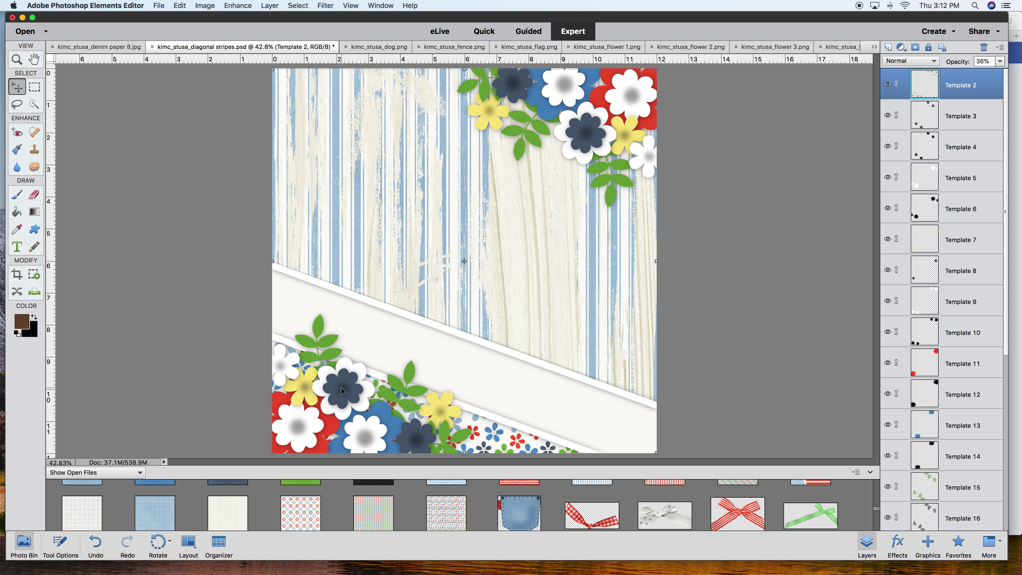
{"action": "key", "text": "Delete"}
{"action": "key", "text": "Delete"}
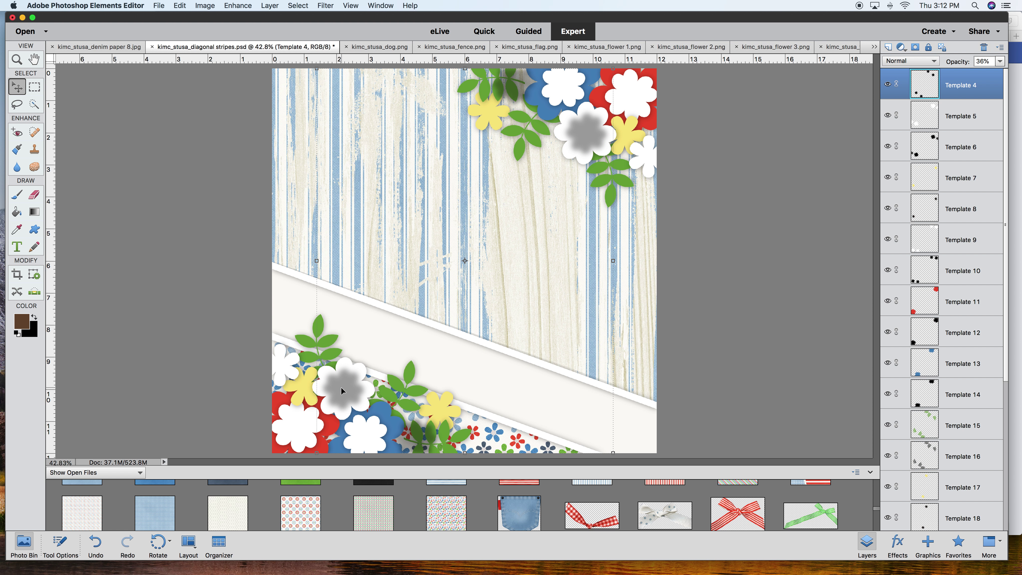
{"action": "key", "text": "Delete"}
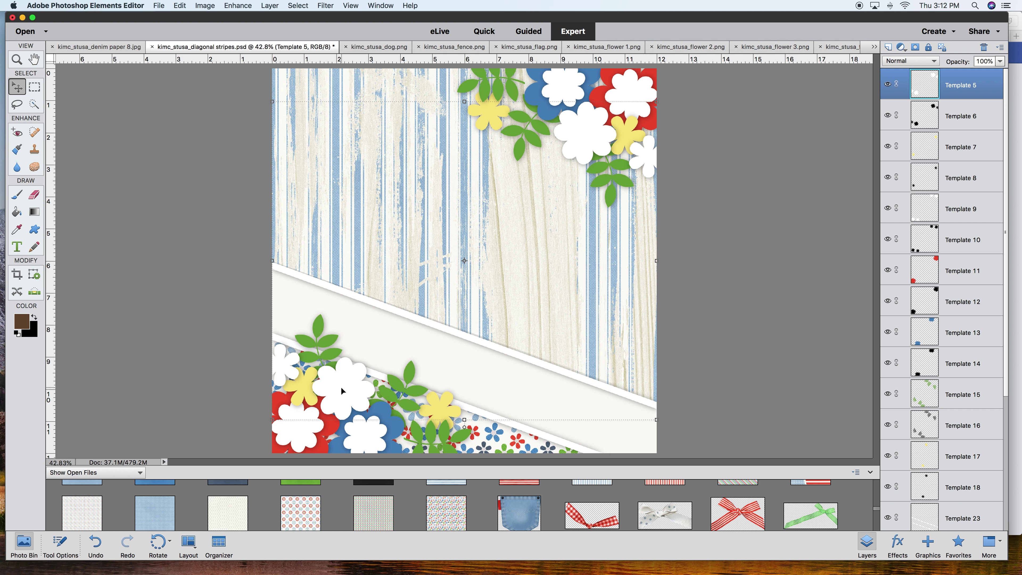
{"action": "key", "text": "Delete"}
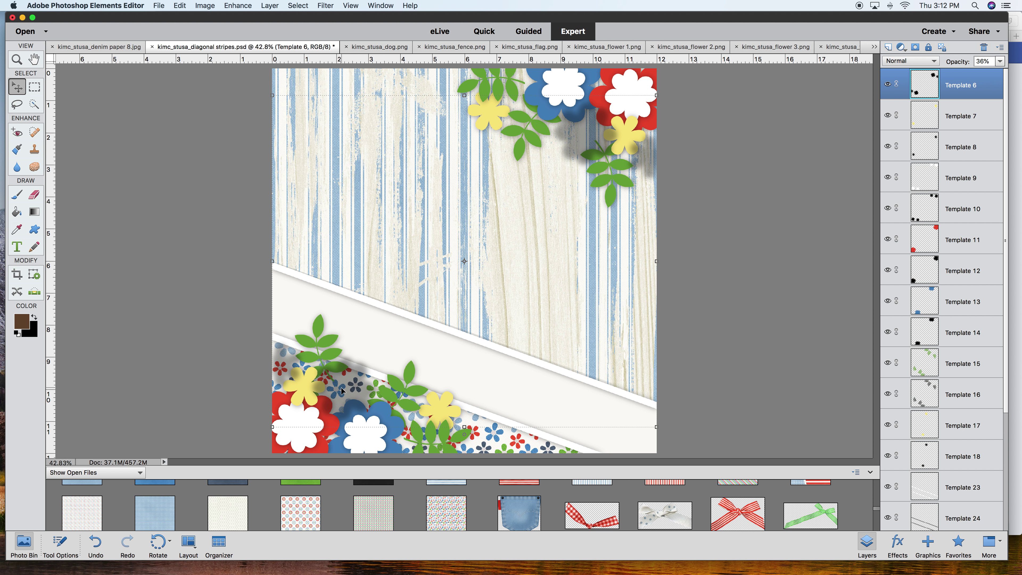
{"action": "key", "text": "Delete"}
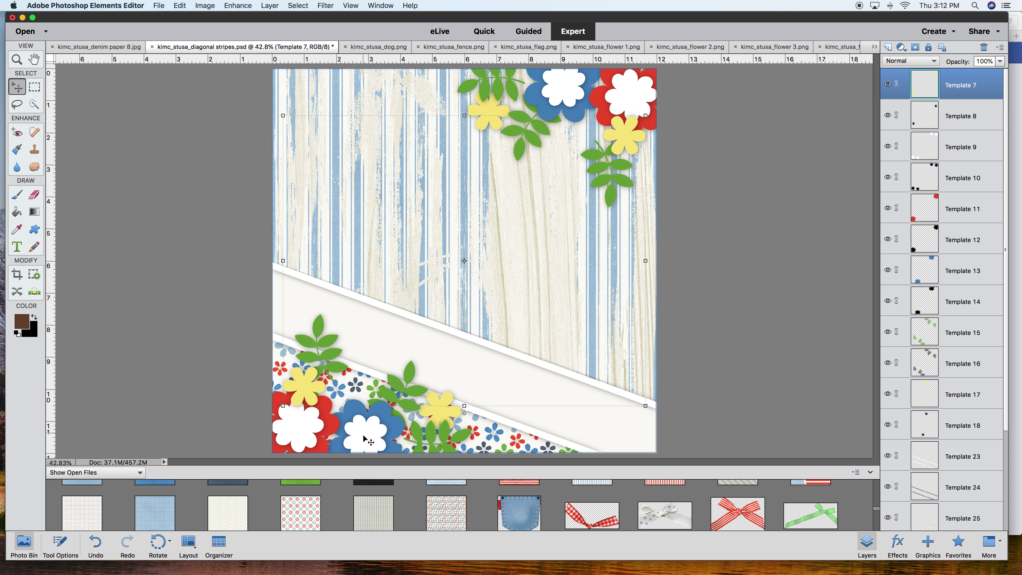
- Delete the white flower centres, their shadows and the large red and blue flowers, including Templates 7, 9, 10, 11 and 13
{"action": "key", "text": "Delete"}
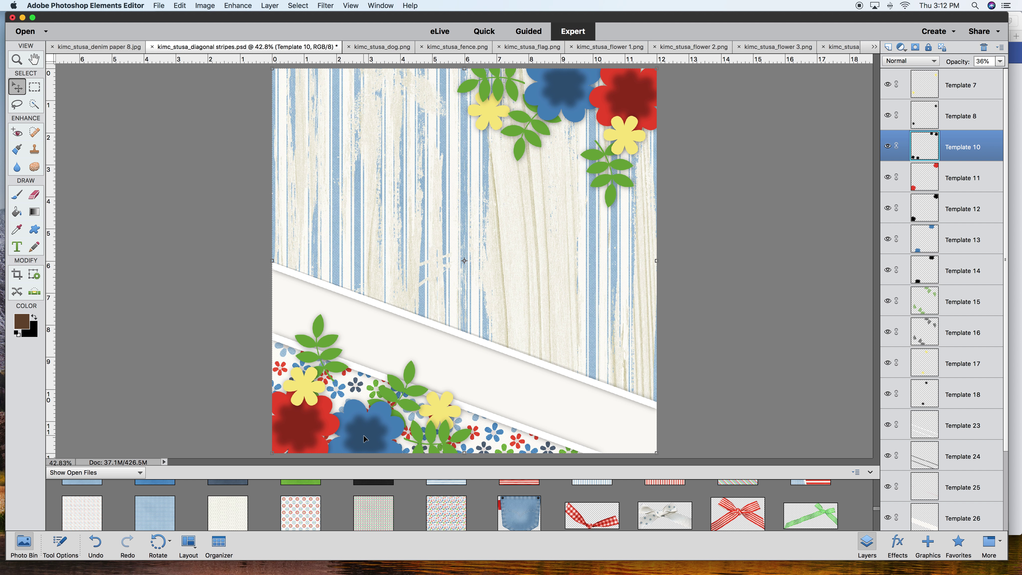
{"action": "key", "text": "Delete"}
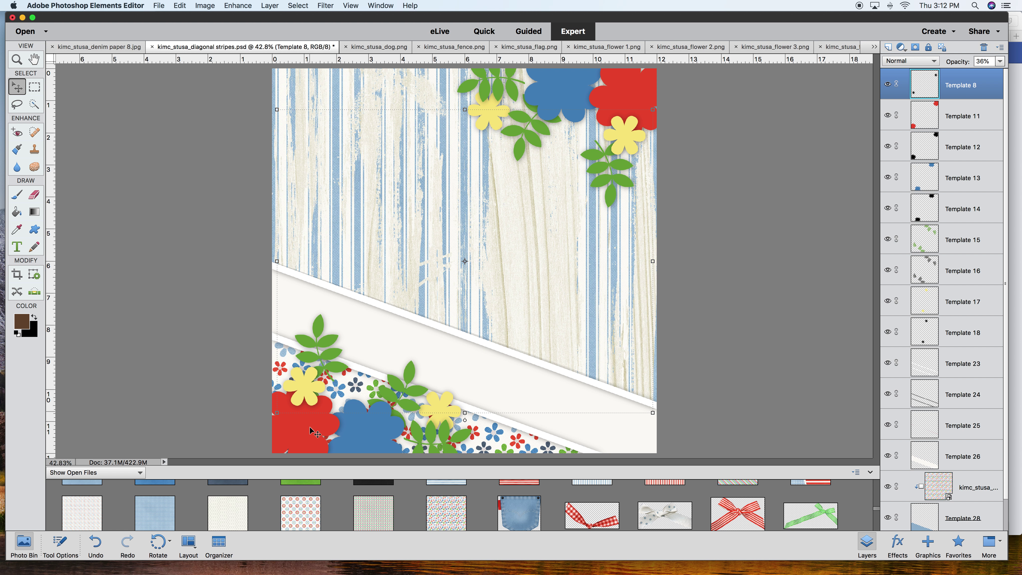
{"action": "left_click", "coordinate": [316, 433]}
{"action": "key", "text": "Delete"}
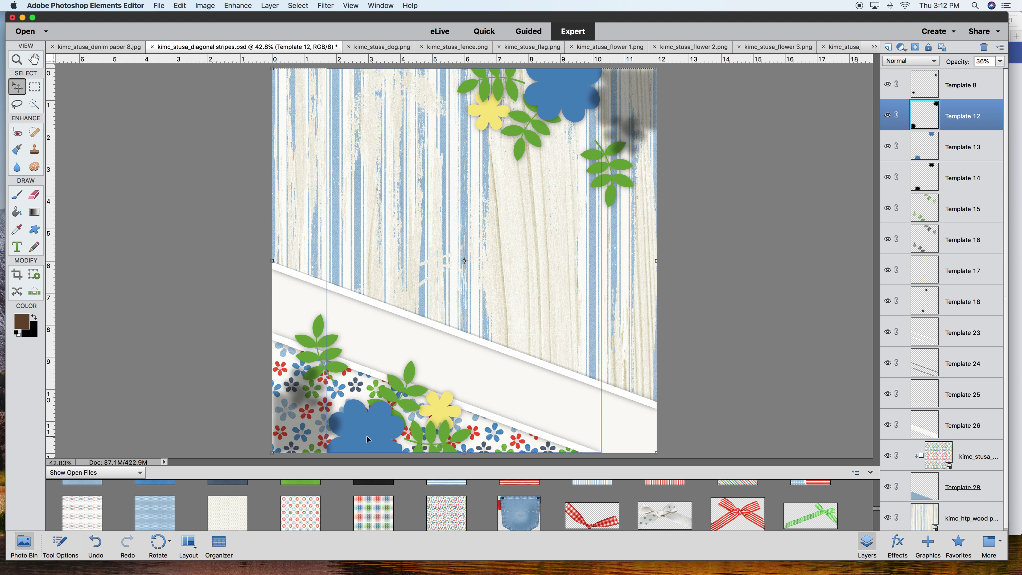
{"action": "left_click", "coordinate": [367, 439]}
{"action": "key", "text": "Delete"}
- Delete the yellow flowers and green leaves, Templates 17, 18 and 15, from the page
{"action": "left_click", "coordinate": [440, 411]}
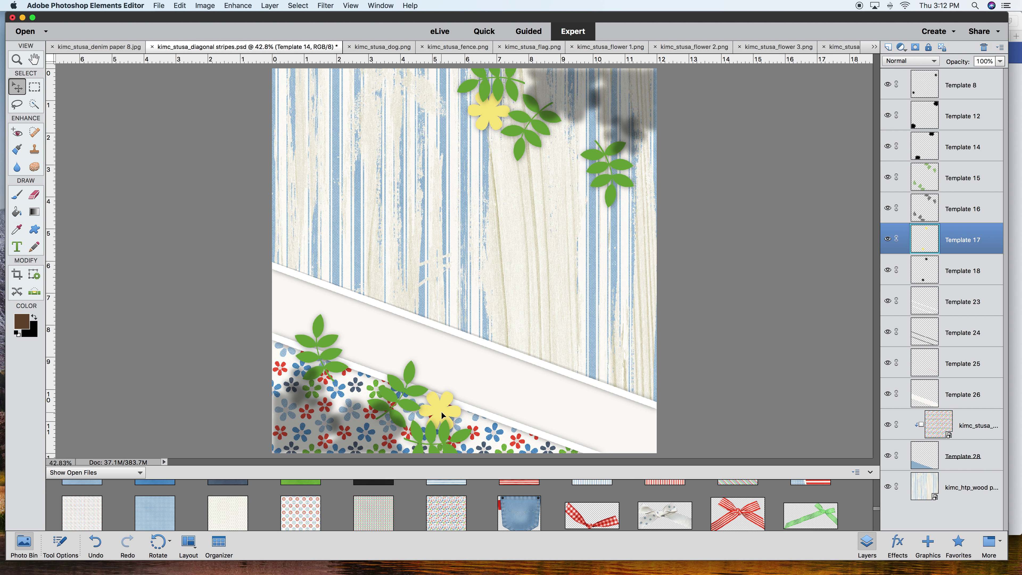
{"action": "key", "text": "Delete"}
{"action": "left_click", "coordinate": [448, 425]}
{"action": "key", "text": "Delete"}
{"action": "left_click", "coordinate": [445, 415]}
{"action": "key", "text": "Delete"}
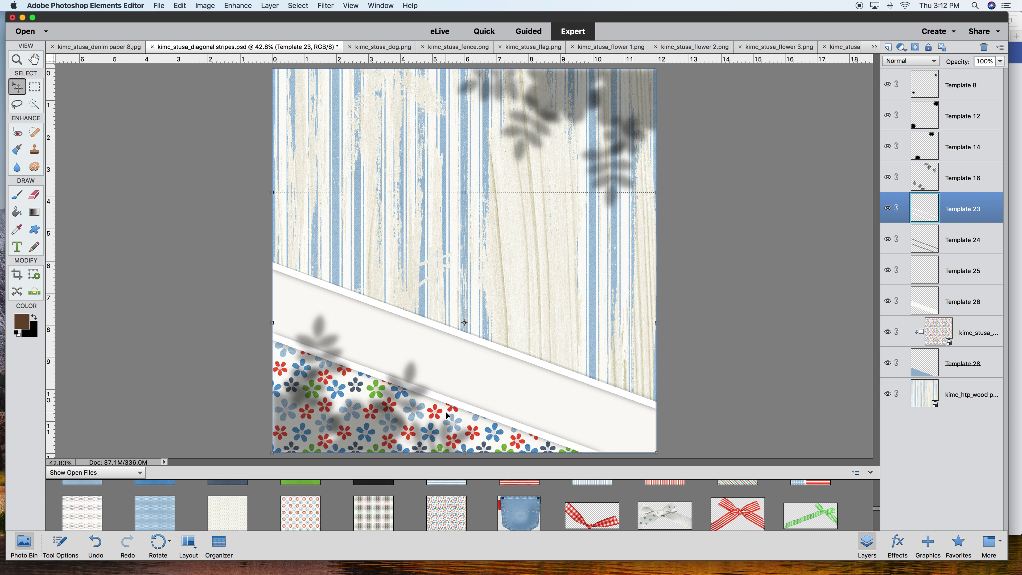
- Delete the leftover leaf and flower shadow layers, Templates 16, 8, 12 and 14
{"action": "left_click", "coordinate": [416, 388]}
{"action": "key", "text": "Delete"}
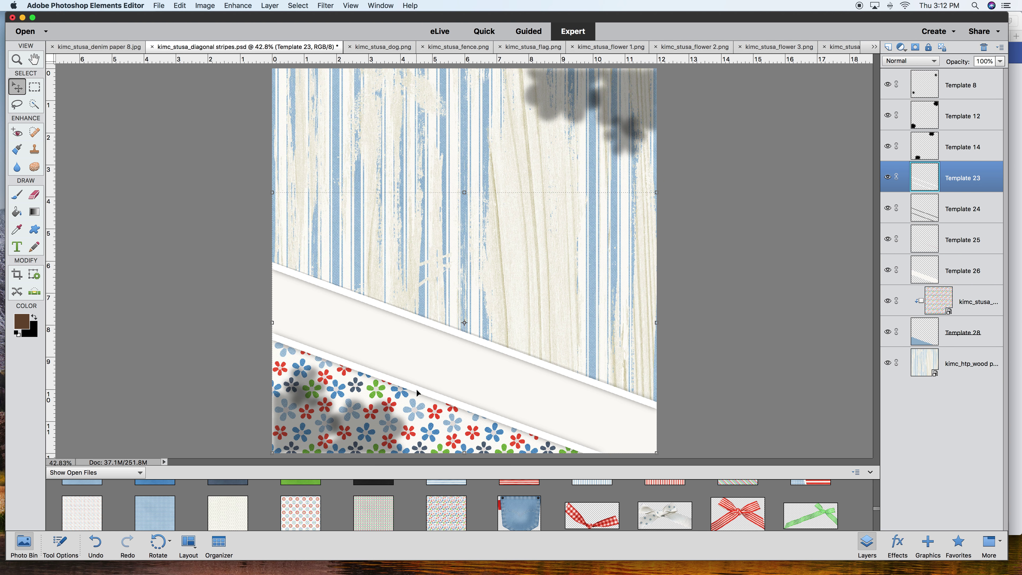
{"action": "left_click", "coordinate": [300, 396]}
{"action": "key", "text": "Delete"}
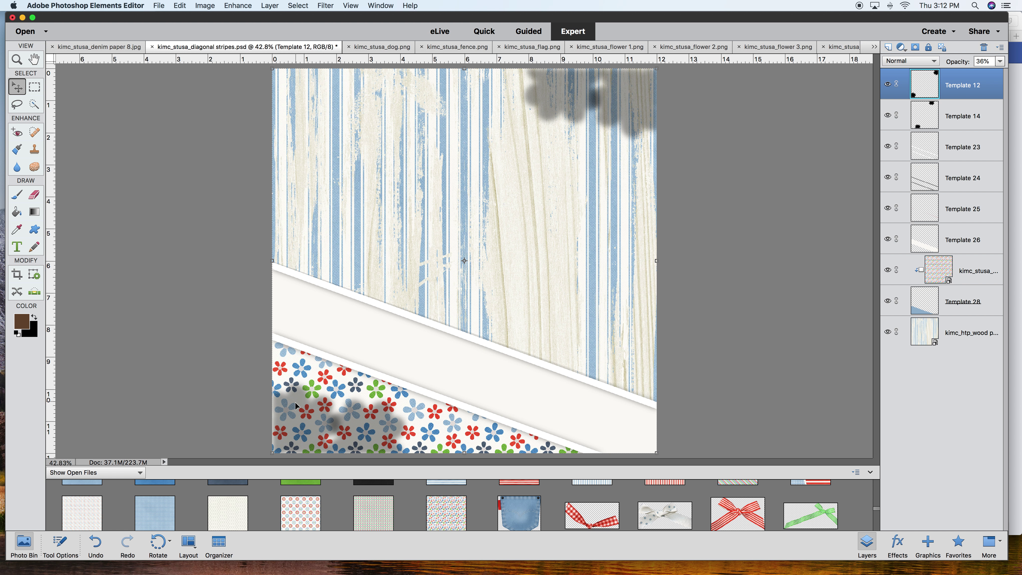
{"action": "key", "text": "Delete"}
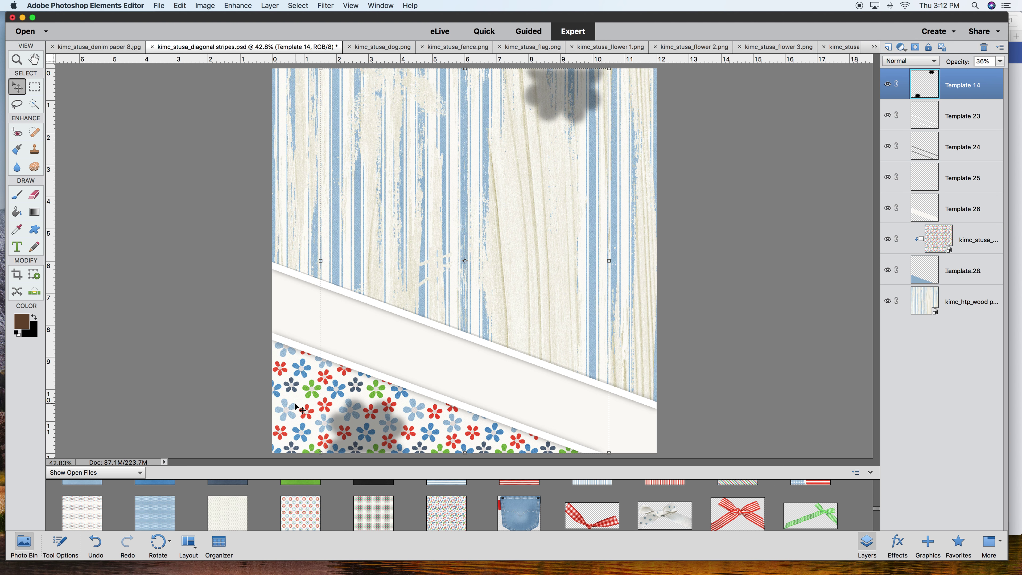
{"action": "key", "text": "Delete"}
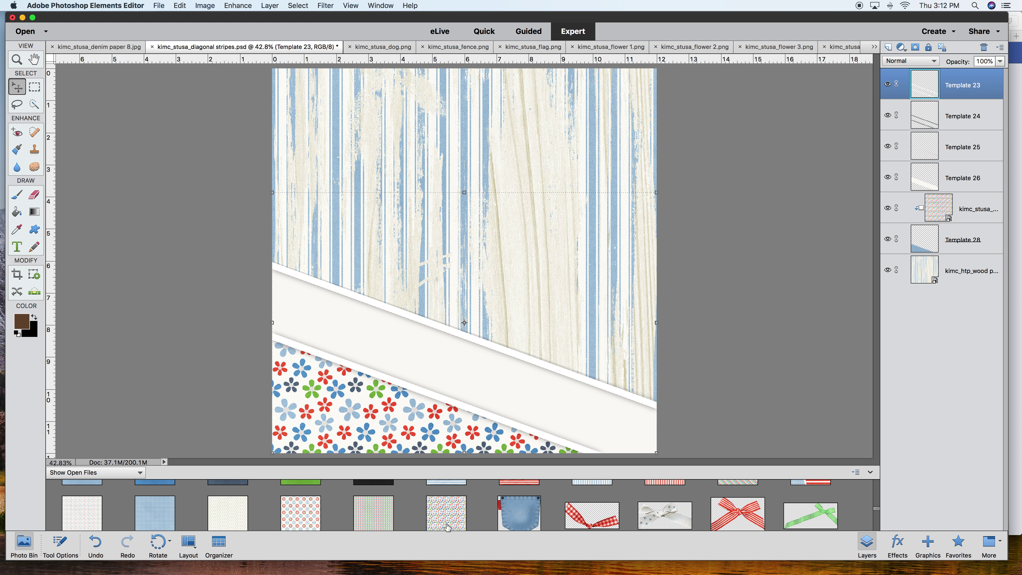
- Delete the shadow layer of the diagonal white border strips, Template 24
{"action": "scroll", "coordinate": [454, 521], "scroll_direction": "up", "scroll_amount": 2}
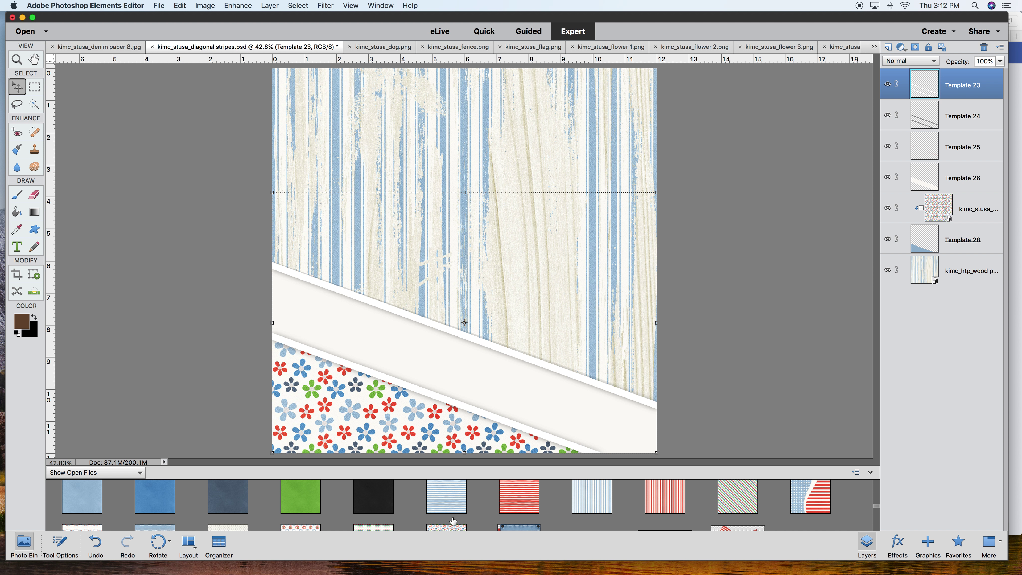
{"action": "scroll", "coordinate": [453, 521], "scroll_direction": "down", "scroll_amount": 2}
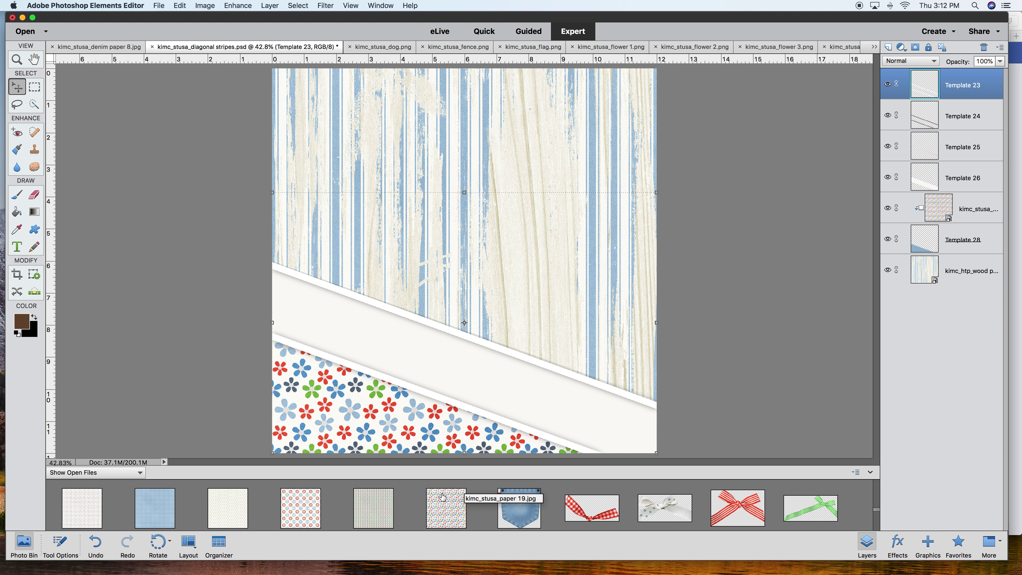
{"action": "left_click", "coordinate": [960, 127]}
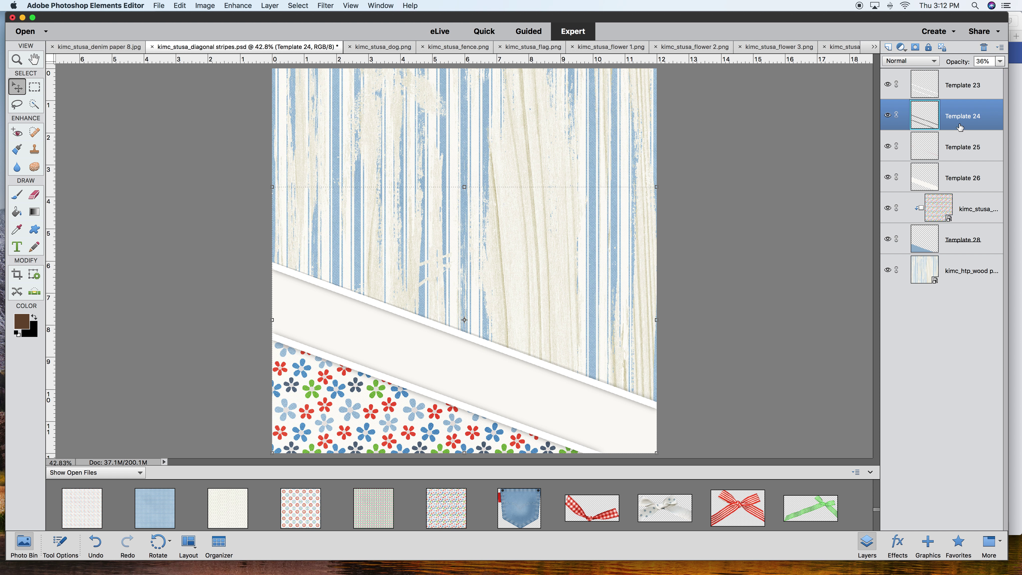
{"action": "key", "text": "BackSpace"}
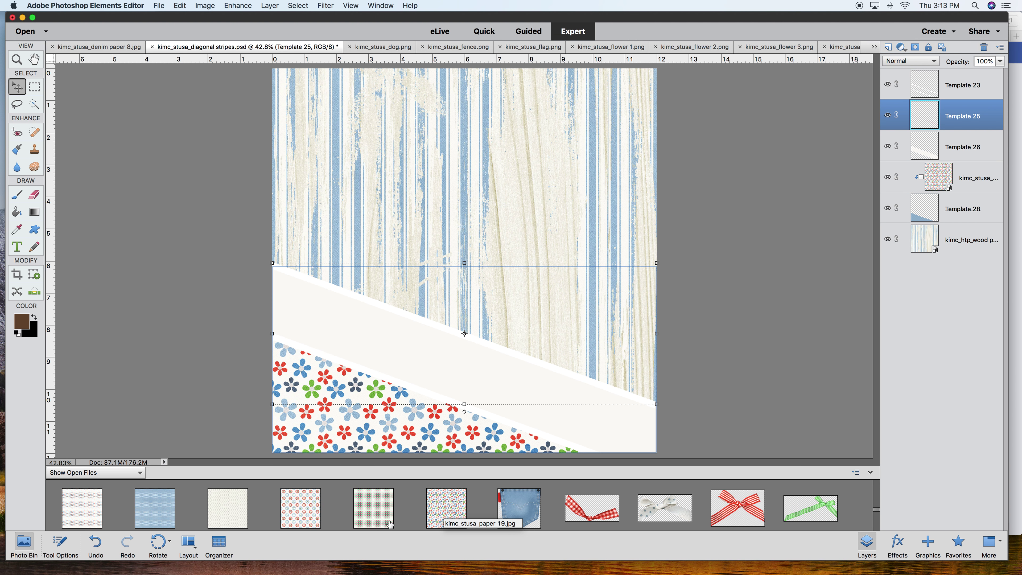
- Place kimc_stusa_windmill from the open files in the page's lower-left corner, scaled to 69.83%
{"action": "scroll", "coordinate": [409, 520], "scroll_direction": "down", "scroll_amount": 10}
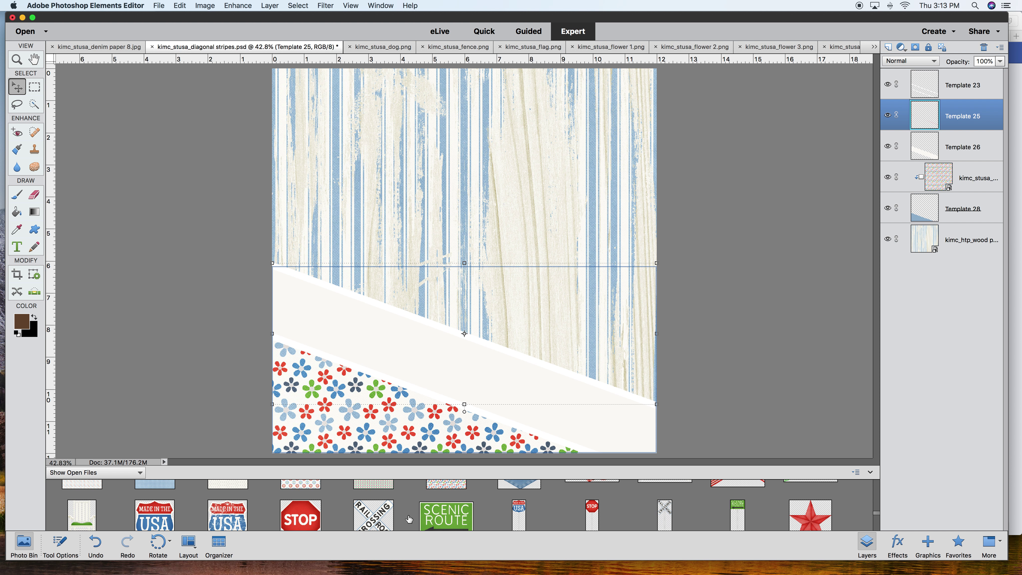
{"action": "scroll", "coordinate": [410, 519], "scroll_direction": "down", "scroll_amount": 6}
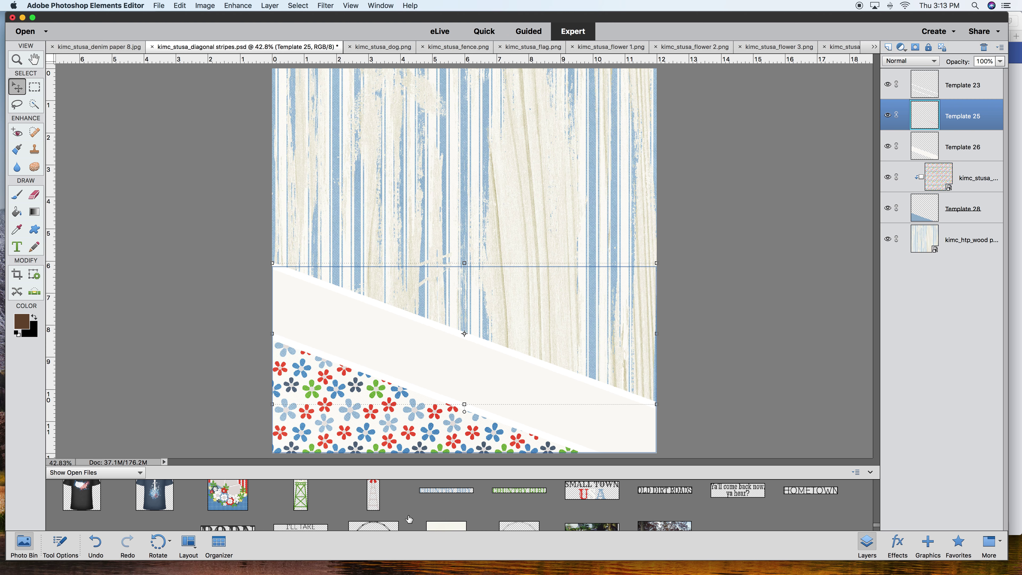
{"action": "scroll", "coordinate": [410, 519], "scroll_direction": "down", "scroll_amount": 3}
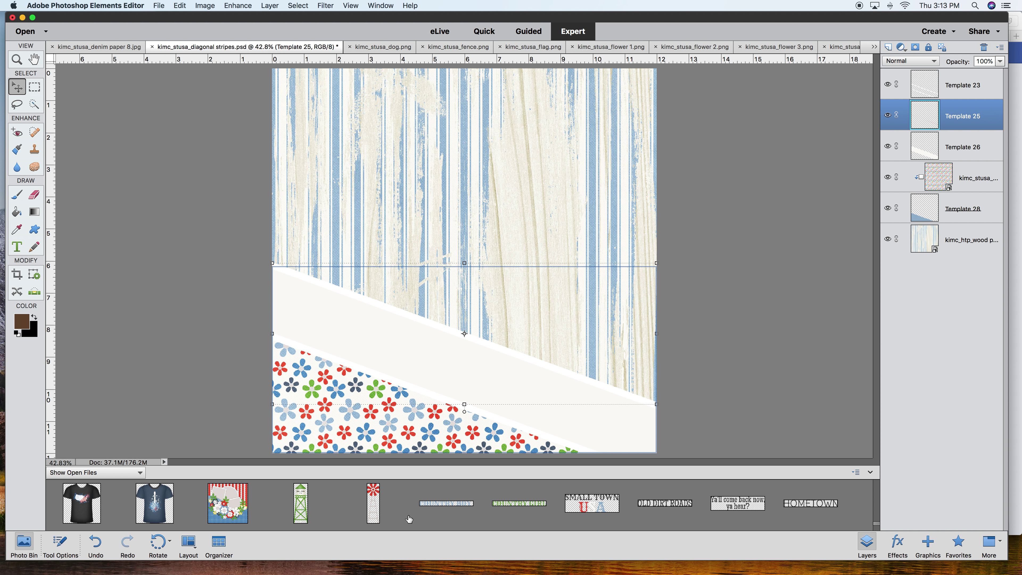
{"action": "left_click_drag", "start_coordinate": [373, 516], "coordinate": [372, 406]}
{"action": "left_click_drag", "start_coordinate": [480, 198], "coordinate": [351, 232]}
{"action": "left_click", "coordinate": [367, 182]}
{"action": "left_click_drag", "start_coordinate": [367, 182], "coordinate": [320, 256]}
{"action": "key", "text": "Down"}
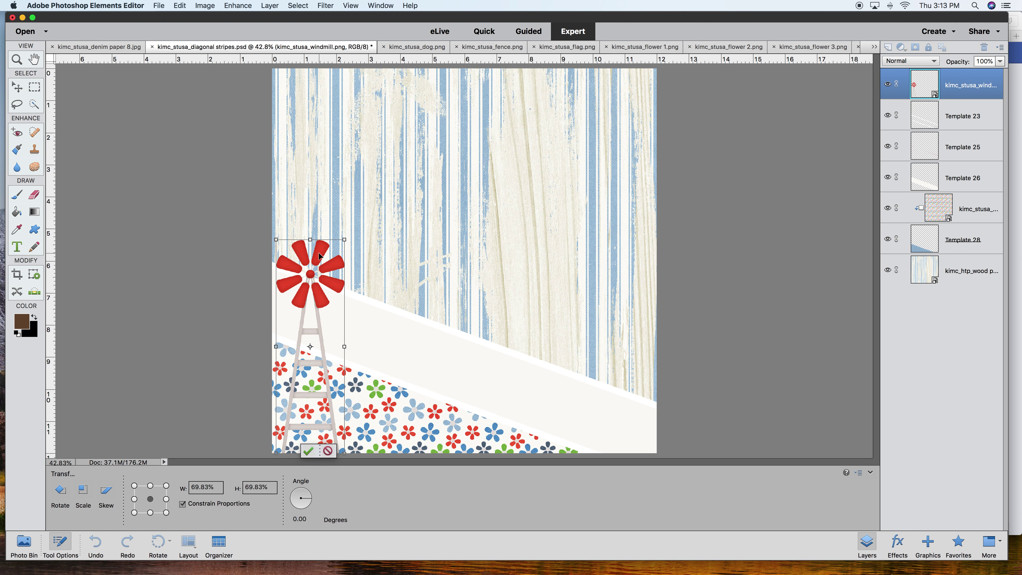
{"action": "left_click", "coordinate": [308, 450]}
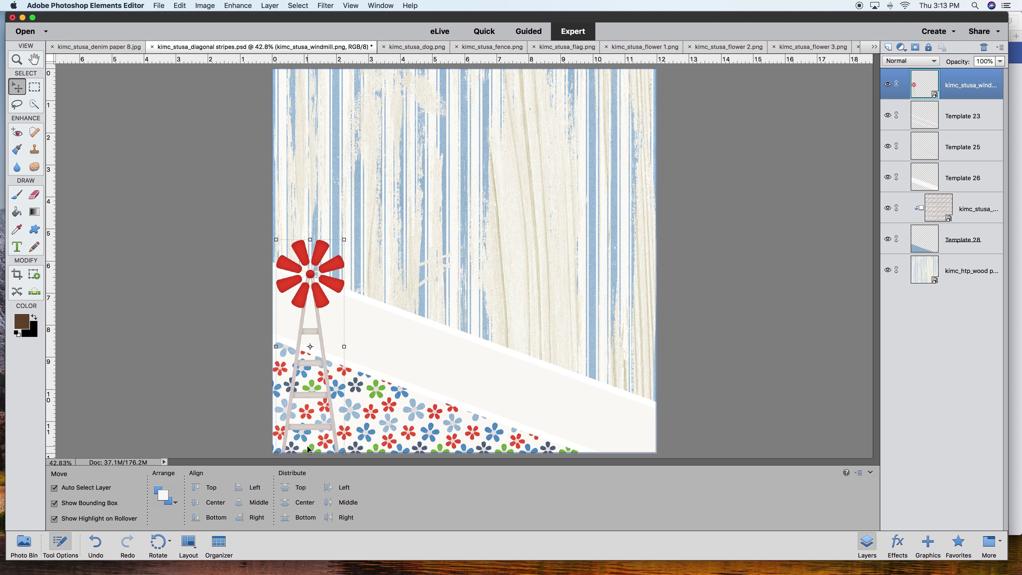
- Place kimc_stusa_leaf 4 from the open files near the page centre and enlarge it to 113.92%
{"action": "left_click", "coordinate": [24, 542]}
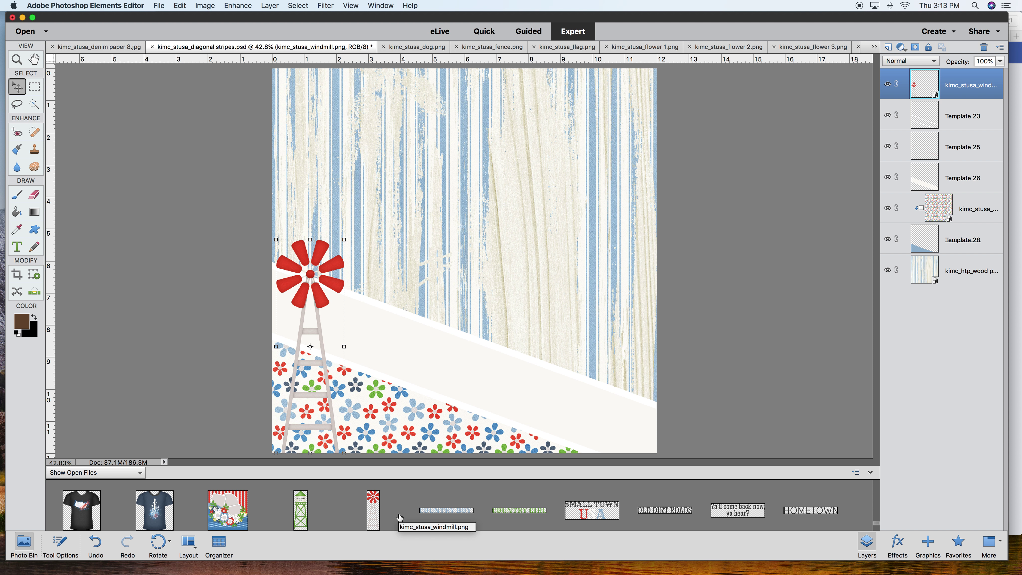
{"action": "scroll", "coordinate": [399, 517], "scroll_direction": "down", "scroll_amount": 1}
{"action": "scroll", "coordinate": [399, 517], "scroll_direction": "down", "scroll_amount": 5}
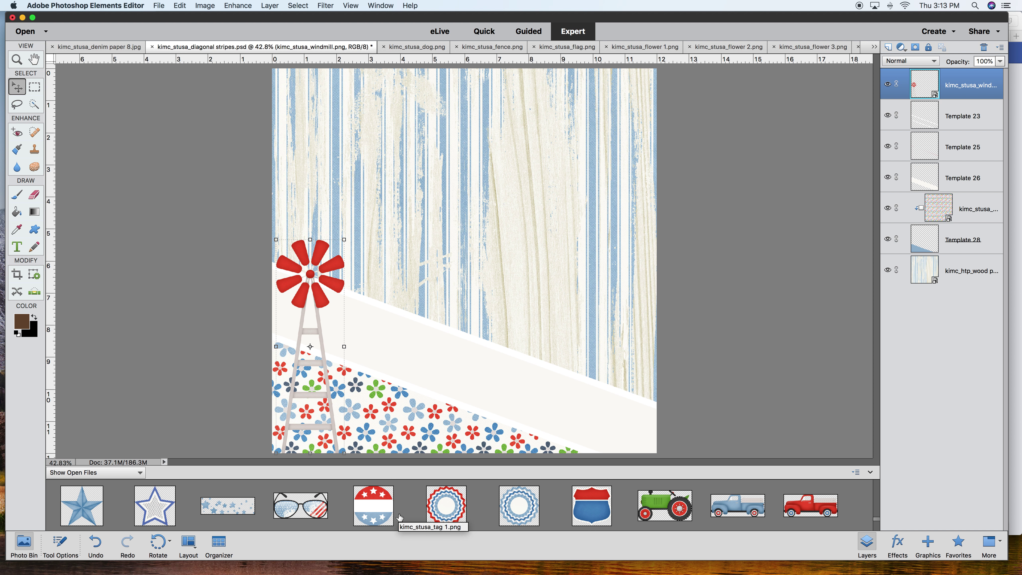
{"action": "scroll", "coordinate": [399, 517], "scroll_direction": "up", "scroll_amount": 2}
{"action": "scroll", "coordinate": [400, 517], "scroll_direction": "up", "scroll_amount": 3}
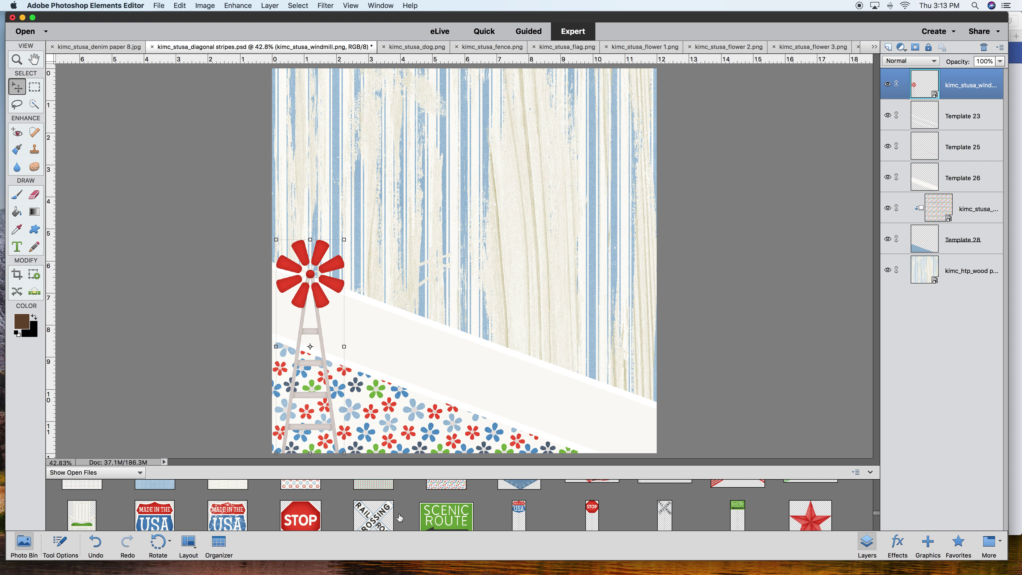
{"action": "scroll", "coordinate": [400, 517], "scroll_direction": "up", "scroll_amount": 3}
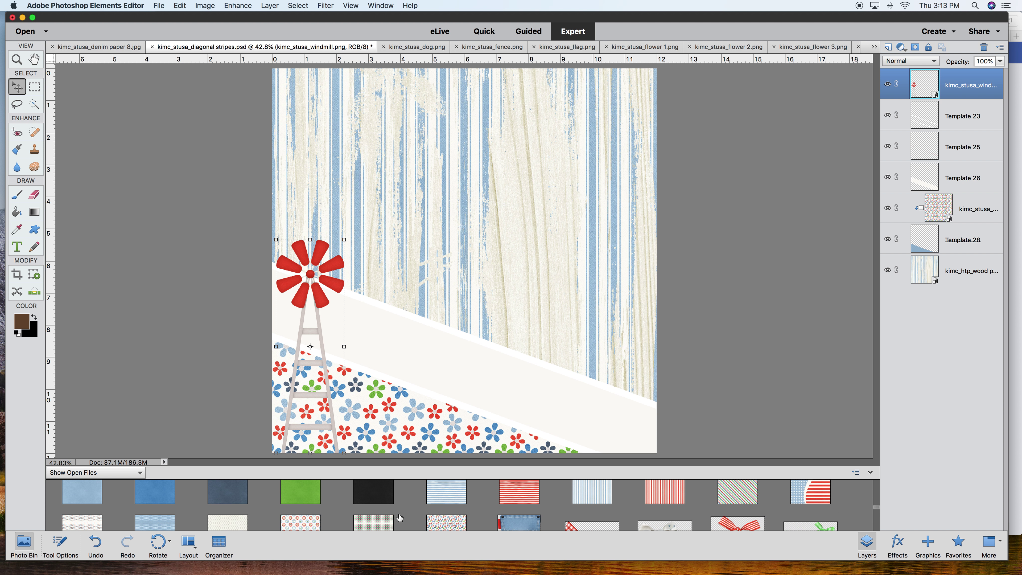
{"action": "scroll", "coordinate": [400, 517], "scroll_direction": "up", "scroll_amount": 2}
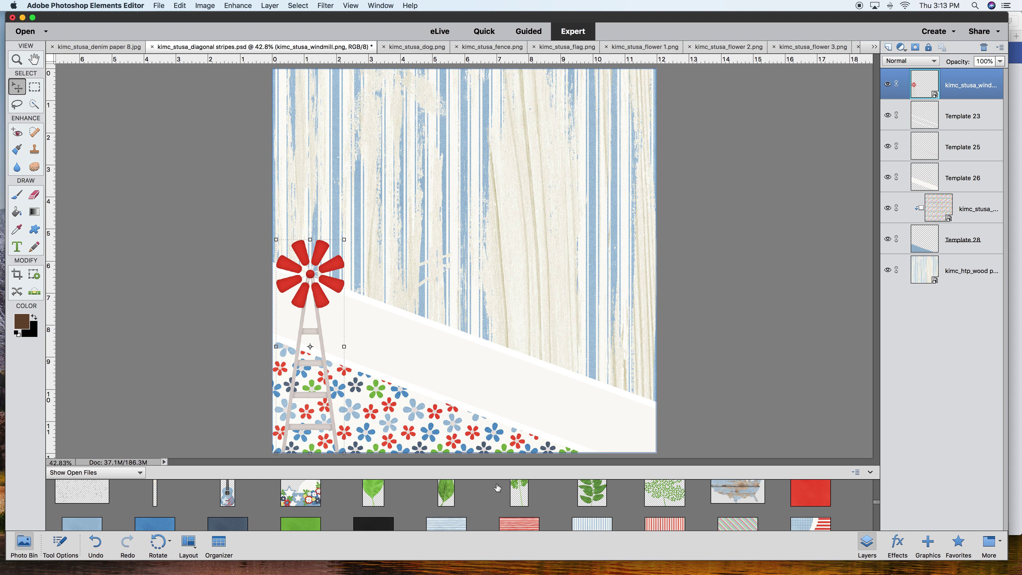
{"action": "scroll", "coordinate": [493, 517], "scroll_direction": "up", "scroll_amount": 1}
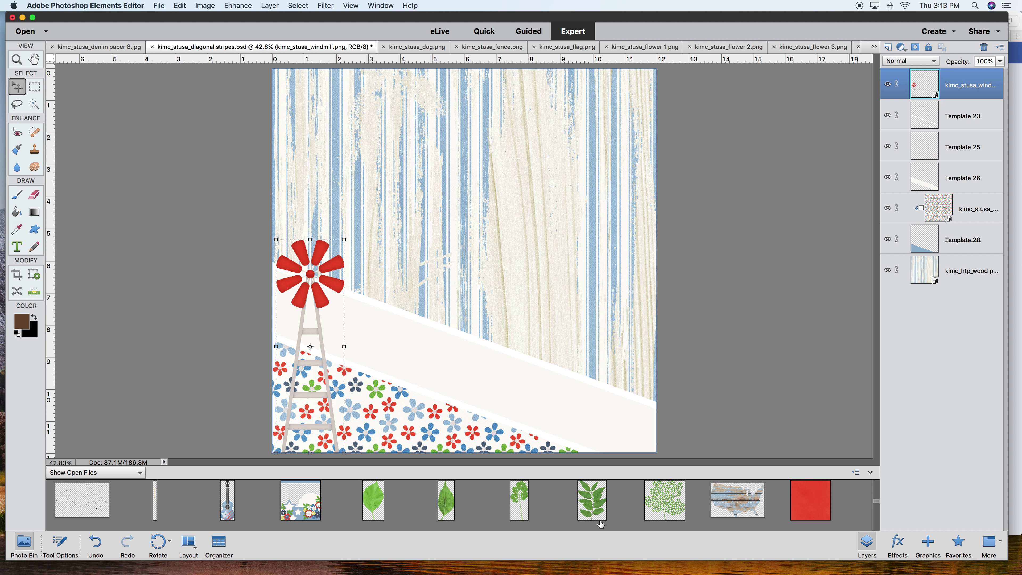
{"action": "left_click_drag", "start_coordinate": [590, 508], "coordinate": [479, 243]}
{"action": "left_click_drag", "start_coordinate": [509, 198], "coordinate": [522, 182]}
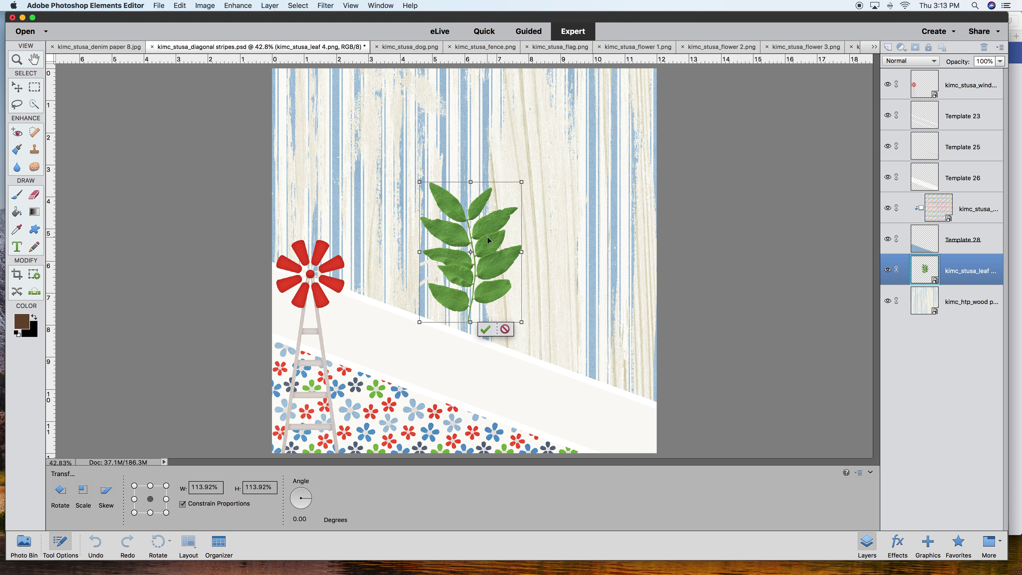
- Flip the leaf horizontally, rotate it to -24.37 degrees and shift it slightly toward the windmill
{"action": "right_click", "coordinate": [487, 237]}
{"action": "left_click", "coordinate": [516, 341]}
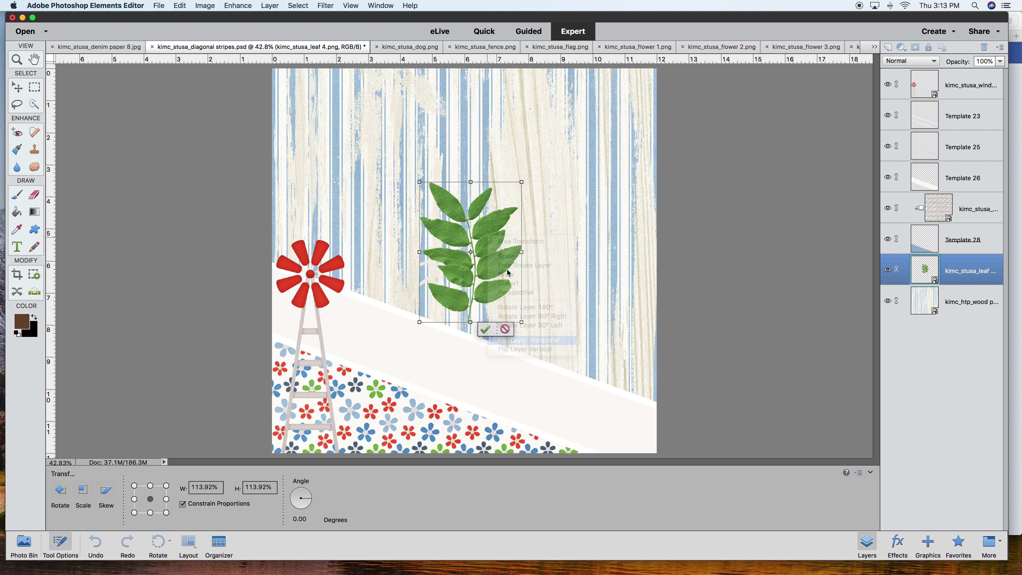
{"action": "left_click_drag", "start_coordinate": [525, 329], "coordinate": [535, 290]}
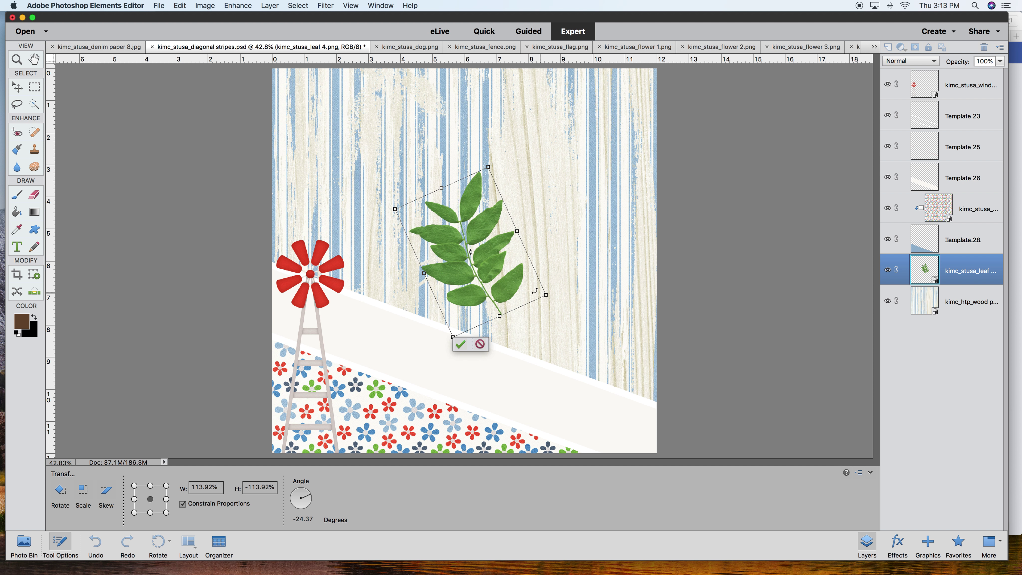
{"action": "left_click_drag", "start_coordinate": [496, 252], "coordinate": [458, 259]}
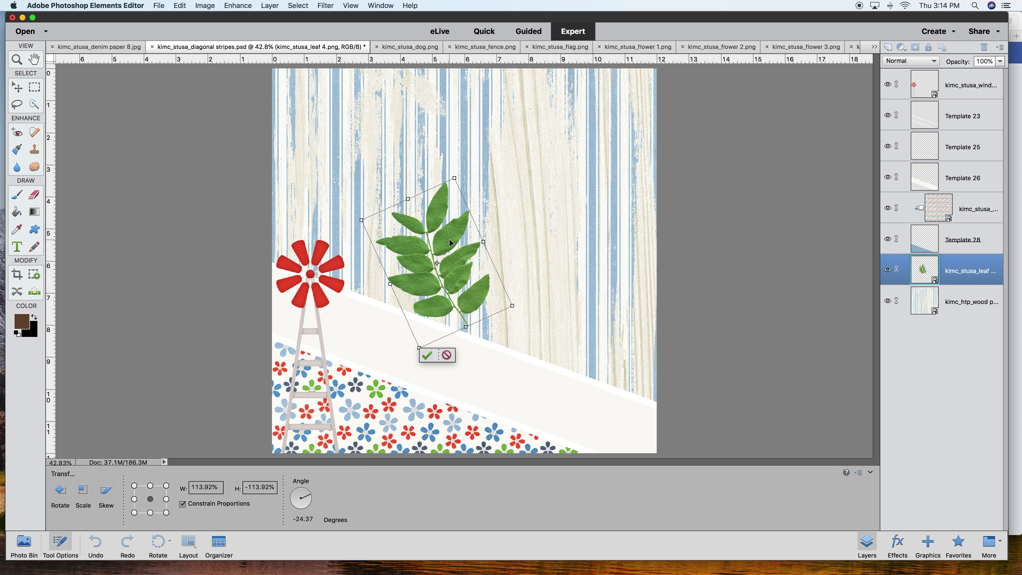
{"action": "left_click", "coordinate": [427, 354]}
- Bring the leaf to the front and fit it into the page's lower-left corner, scaled to 80.12% and rotated -10.19 degrees
{"action": "right_click", "coordinate": [442, 238]}
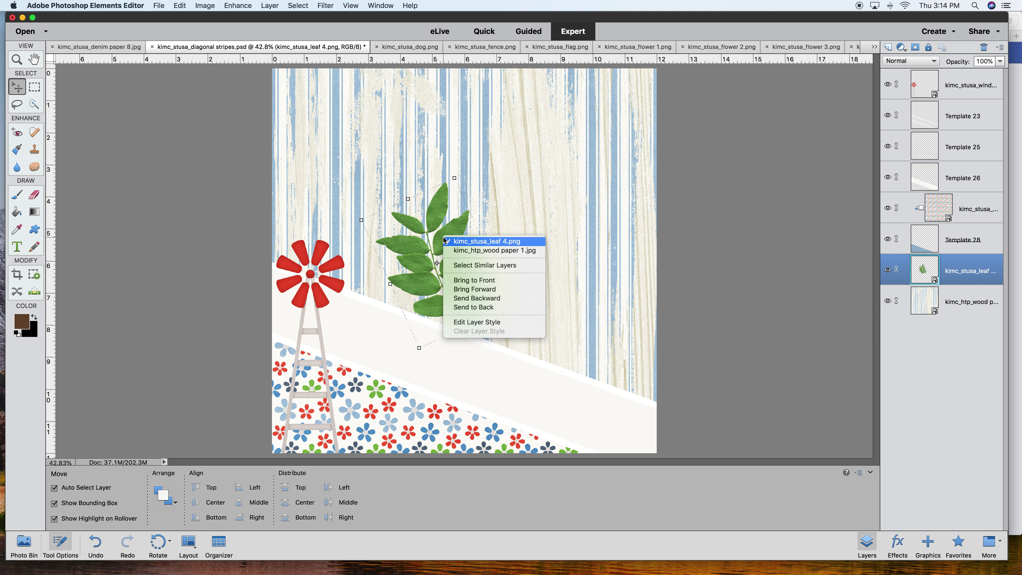
{"action": "left_click", "coordinate": [463, 279]}
{"action": "left_click_drag", "start_coordinate": [446, 237], "coordinate": [301, 387]}
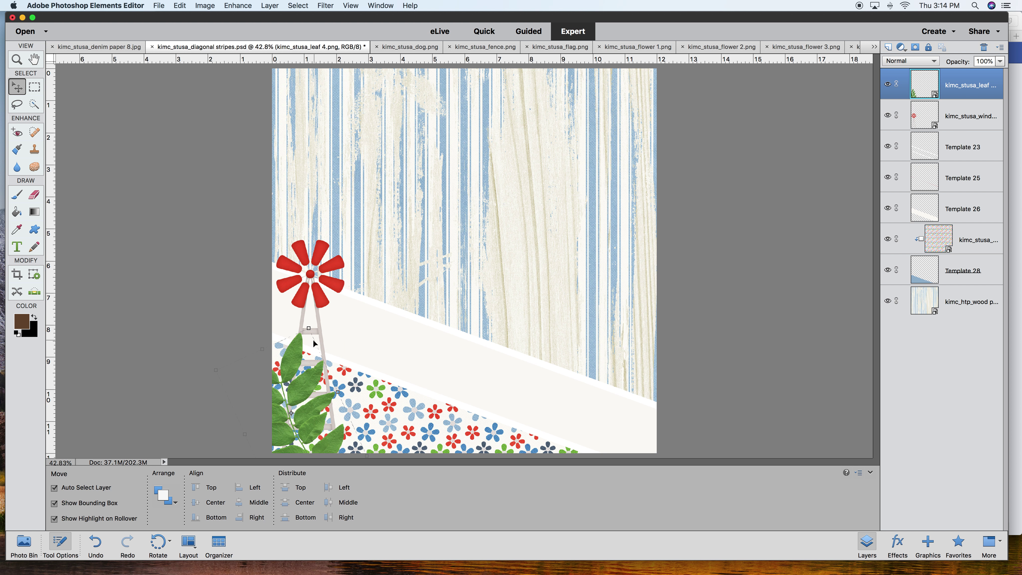
{"action": "mouse_move", "coordinate": [308, 328]}
{"action": "left_mouse_down"}
{"action": "mouse_move", "coordinate": [290, 378]}
{"action": "mouse_move", "coordinate": [306, 349]}
{"action": "mouse_move", "coordinate": [333, 358]}
{"action": "mouse_move", "coordinate": [288, 366]}
{"action": "mouse_move", "coordinate": [282, 379]}
{"action": "mouse_move", "coordinate": [303, 346]}
{"action": "left_mouse_up"}
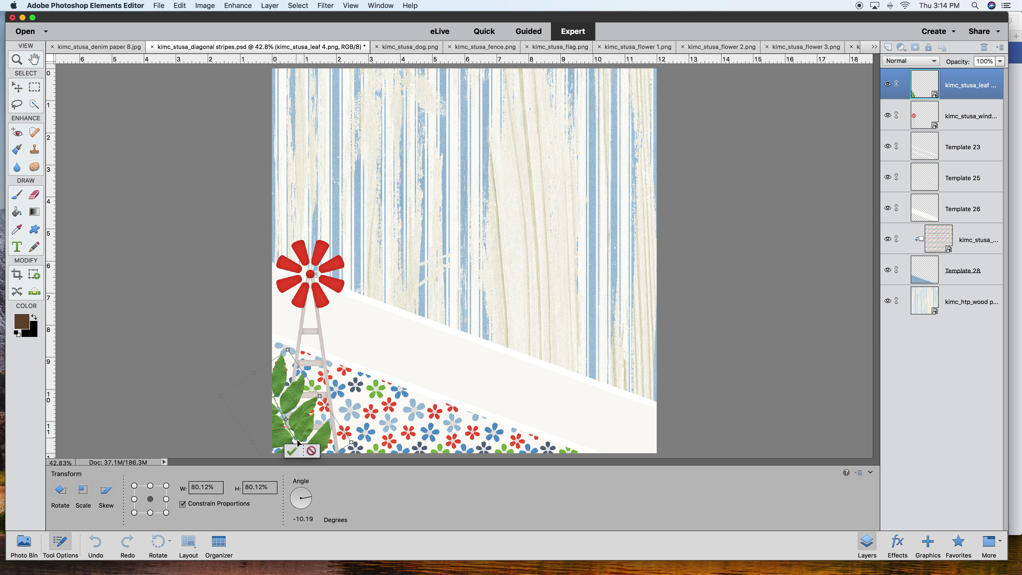
{"action": "left_click", "coordinate": [299, 454]}
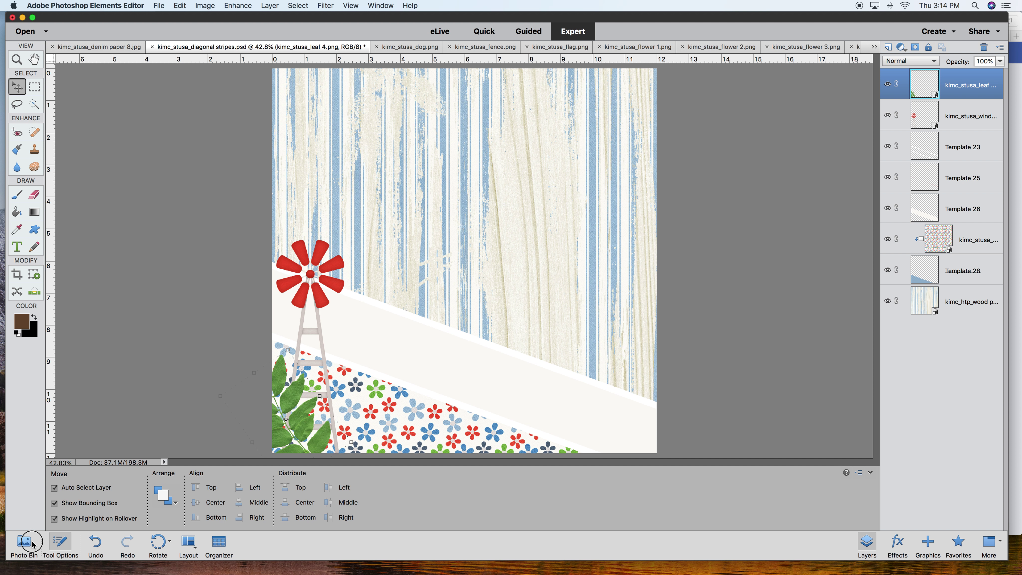
- Place a second copy of kimc_stusa_leaf 4 from the open files on the page and bring it to the front
{"action": "left_click", "coordinate": [32, 543]}
{"action": "left_click_drag", "start_coordinate": [598, 520], "coordinate": [534, 243]}
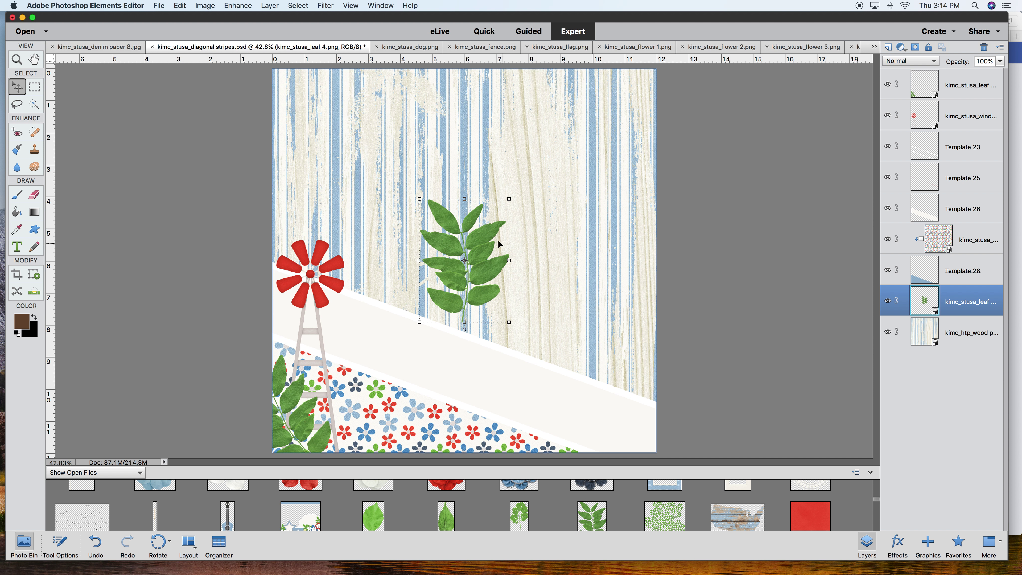
{"action": "right_click", "coordinate": [480, 232]}
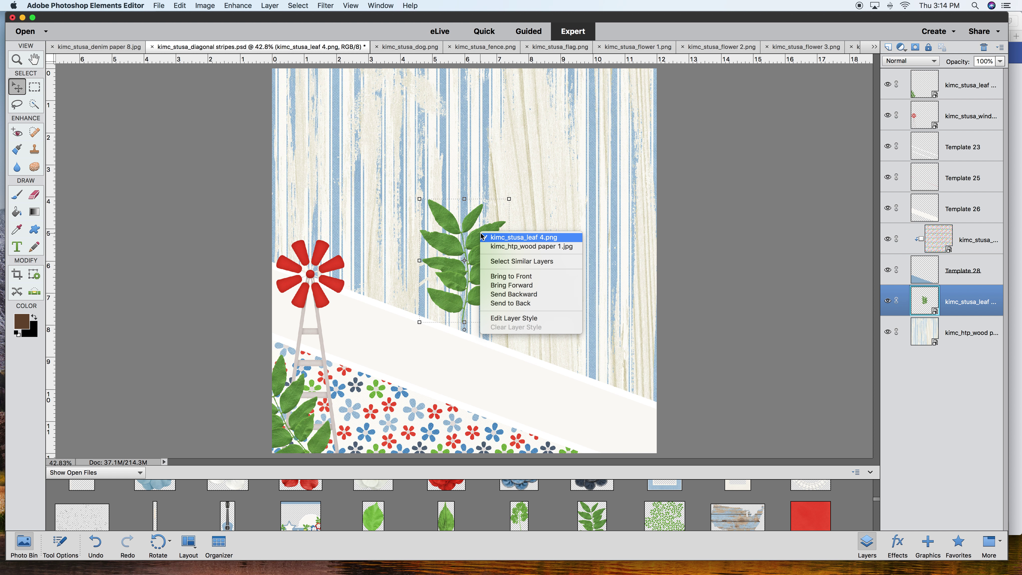
{"action": "left_click", "coordinate": [499, 276]}
- Rotate the second leaf to 75.29 degrees and position it along the page's bottom edge beside the first leaf
{"action": "left_click_drag", "start_coordinate": [511, 199], "coordinate": [512, 295]}
{"action": "left_click_drag", "start_coordinate": [509, 248], "coordinate": [441, 395]}
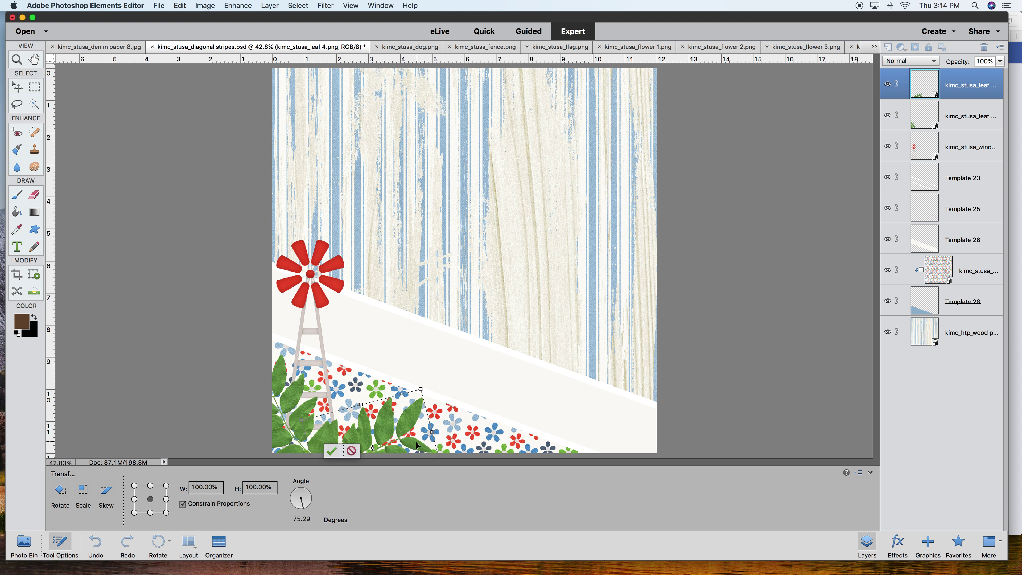
{"action": "left_click_drag", "start_coordinate": [415, 446], "coordinate": [421, 447]}
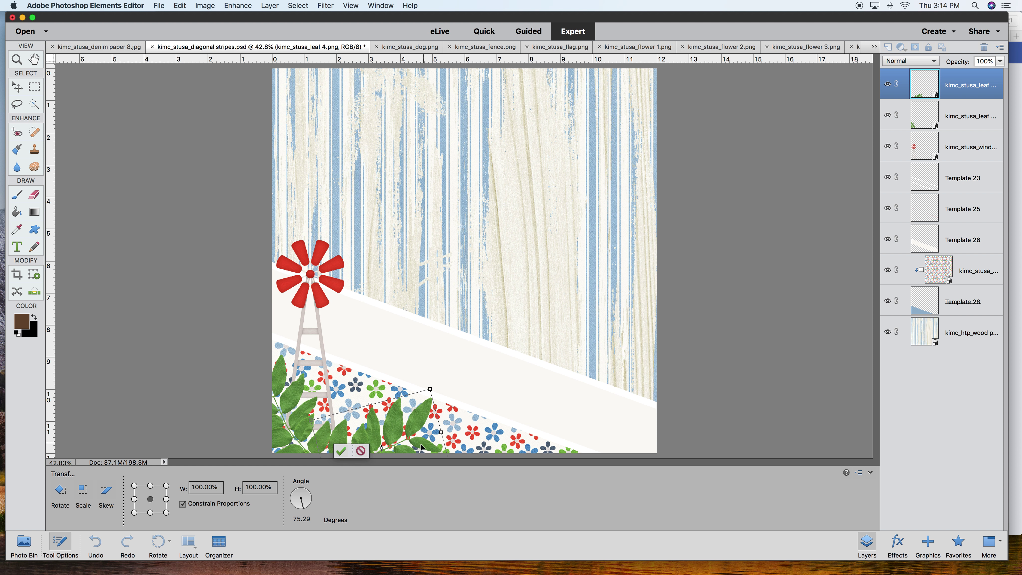
{"action": "left_click", "coordinate": [343, 452]}
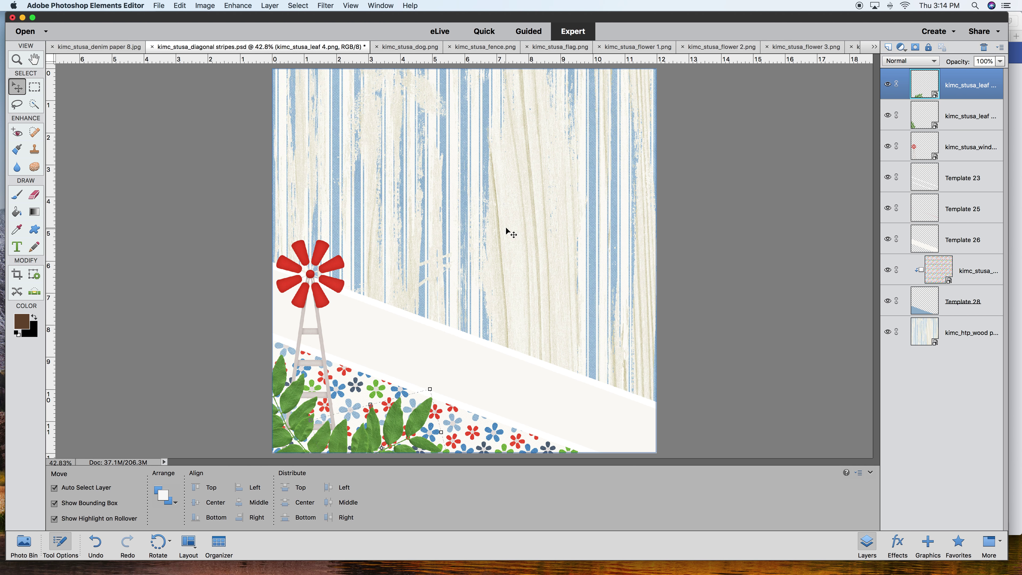
- Place kimc_stusa_frame 2 from the open files in the centre of the page
{"action": "left_click", "coordinate": [24, 545]}
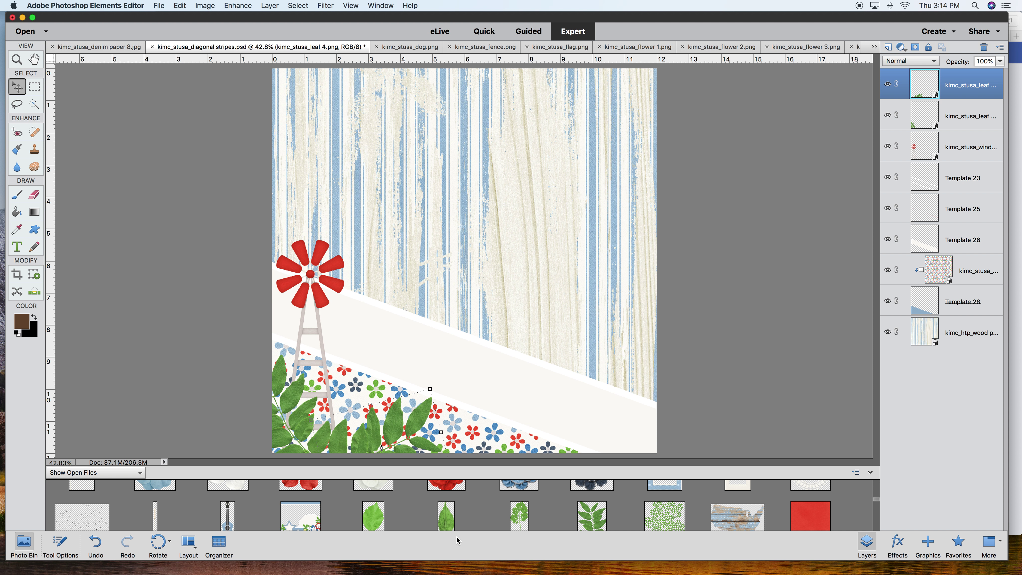
{"action": "scroll", "coordinate": [543, 517], "scroll_direction": "up", "scroll_amount": 3}
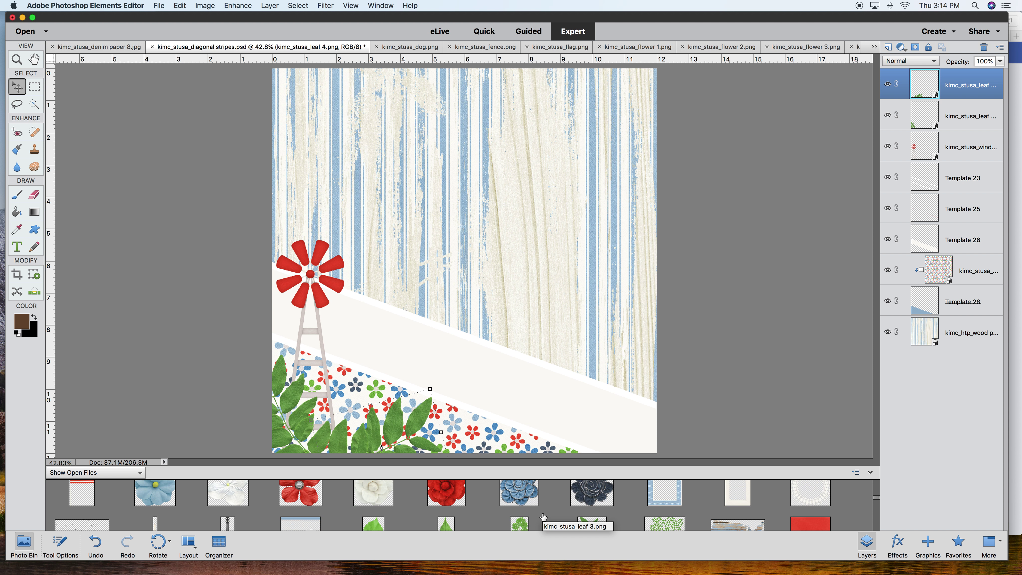
{"action": "scroll", "coordinate": [544, 517], "scroll_direction": "down", "scroll_amount": 2}
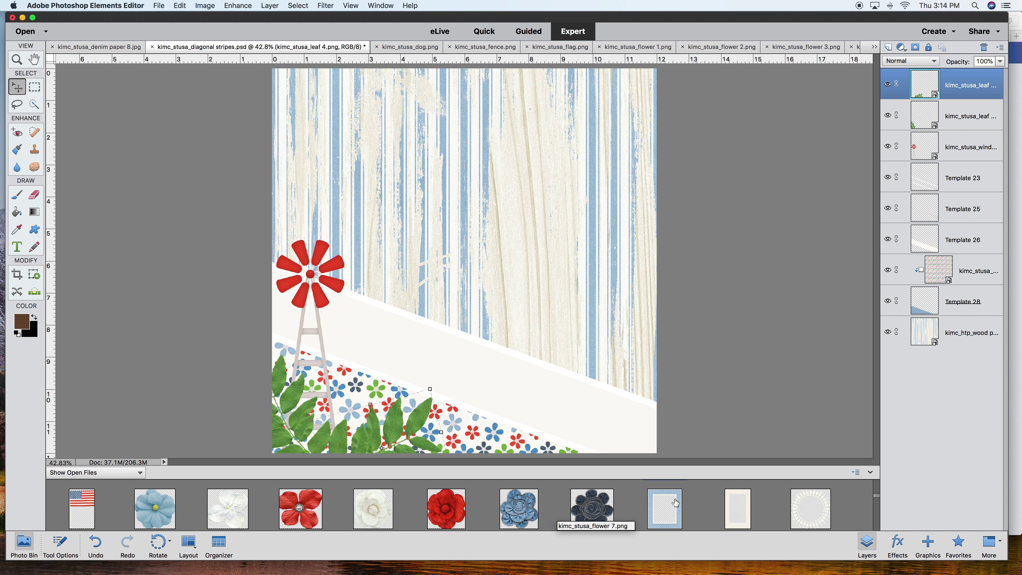
{"action": "left_click_drag", "start_coordinate": [670, 515], "coordinate": [558, 274]}
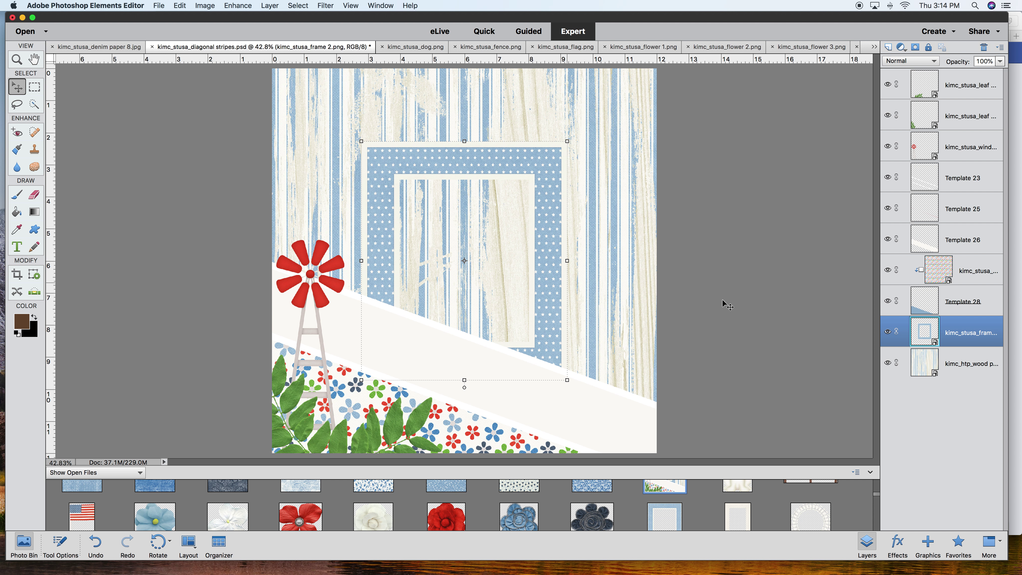
- Move the frame layer directly below Template 26 near the page centre and hide the wood paper background layer
{"action": "left_click_drag", "start_coordinate": [953, 343], "coordinate": [936, 165]}
{"action": "mouse_move", "coordinate": [538, 357]}
{"action": "left_mouse_down"}
{"action": "mouse_move", "coordinate": [548, 319]}
{"action": "mouse_move", "coordinate": [530, 341]}
{"action": "left_mouse_up"}
{"action": "left_click_drag", "start_coordinate": [949, 189], "coordinate": [951, 292]}
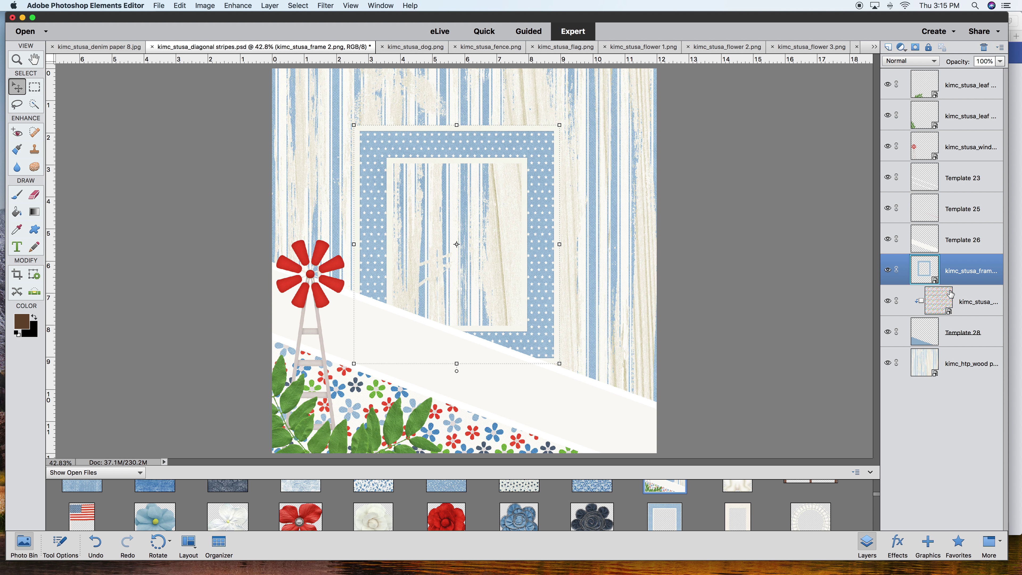
{"action": "left_click", "coordinate": [550, 345]}
{"action": "left_click_drag", "start_coordinate": [551, 346], "coordinate": [548, 349]}
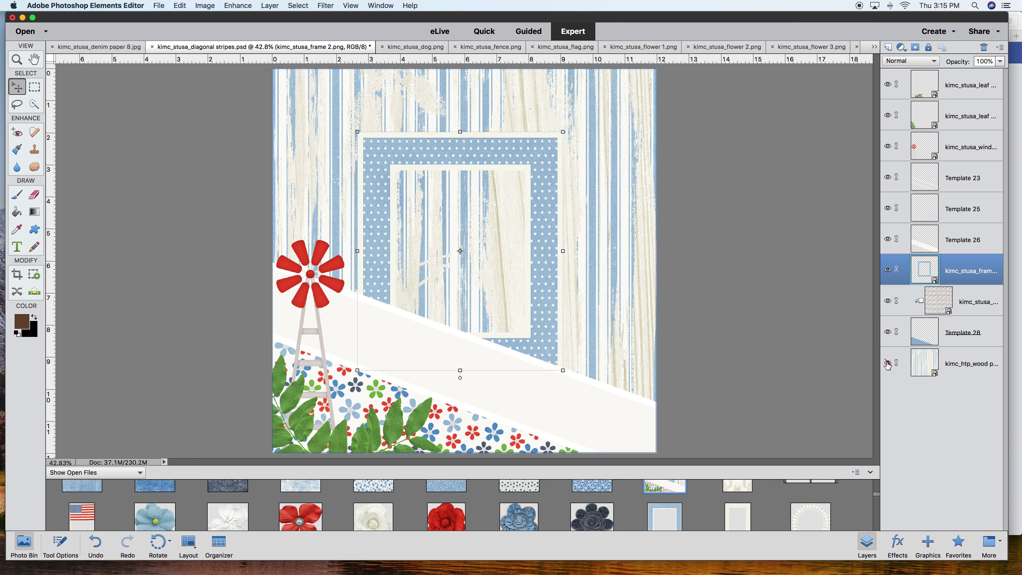
{"action": "left_click", "coordinate": [887, 364]}
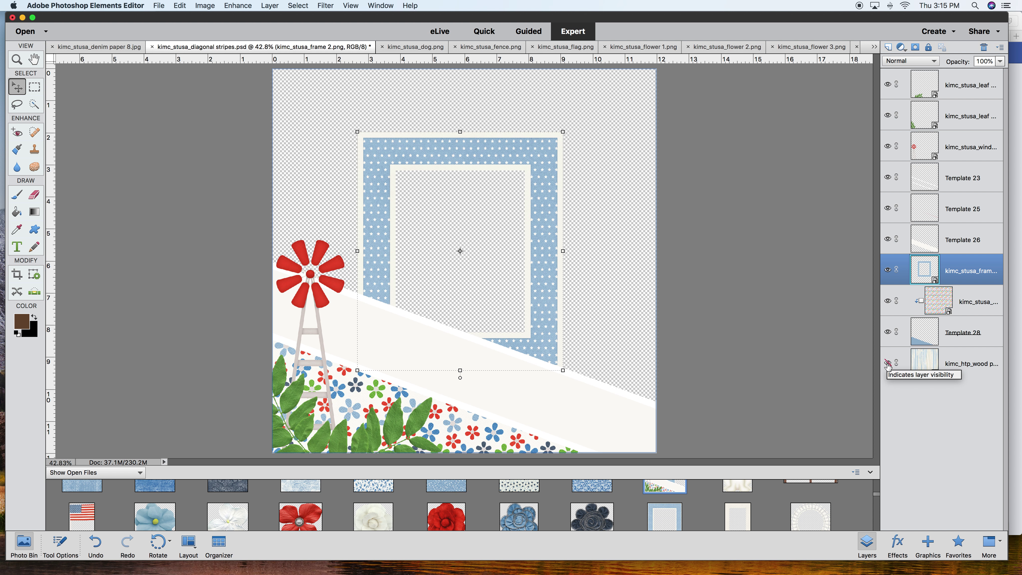
{"action": "left_click_drag", "start_coordinate": [550, 345], "coordinate": [554, 354]}
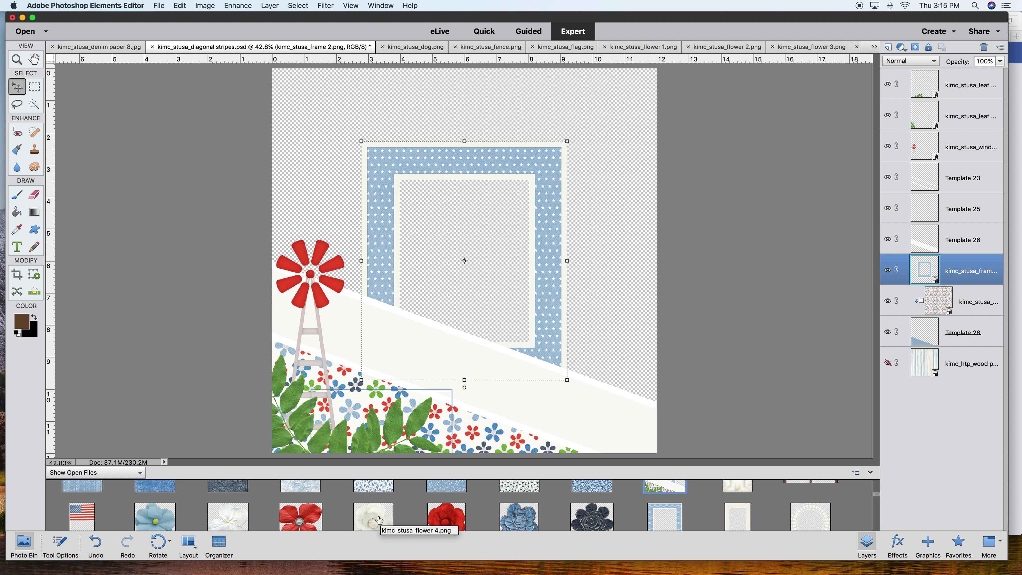
- Find kimc_stusa_truck 2, the red truck, among the open files and place it on the page
{"action": "scroll", "coordinate": [379, 521], "scroll_direction": "down", "scroll_amount": 2}
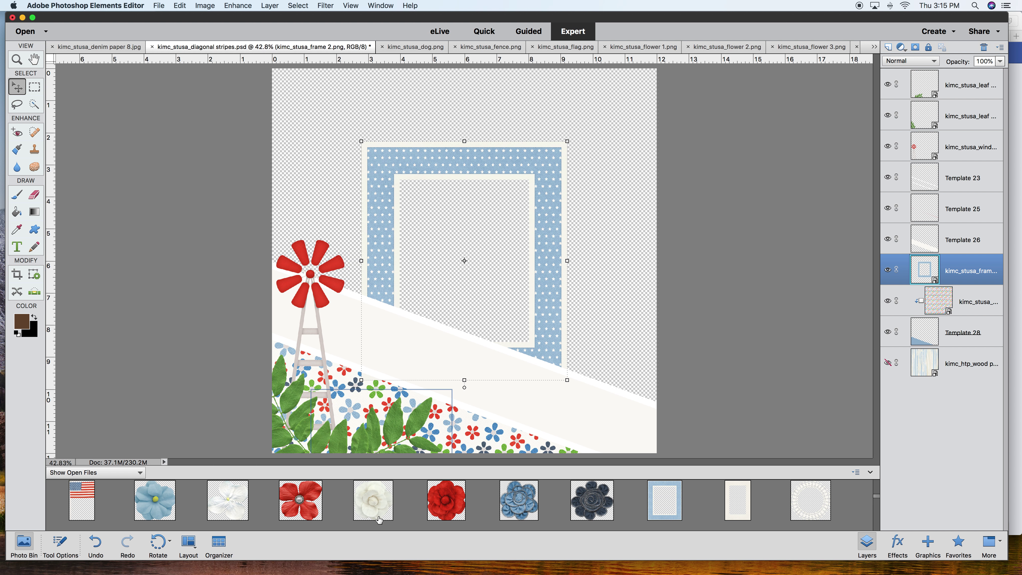
{"action": "scroll", "coordinate": [379, 521], "scroll_direction": "down", "scroll_amount": 10}
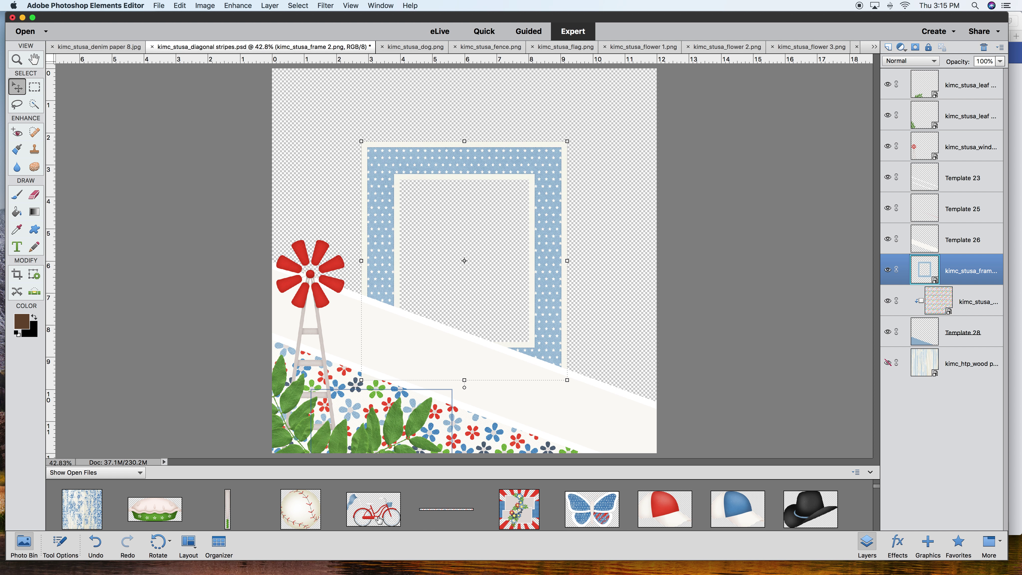
{"action": "scroll", "coordinate": [379, 520], "scroll_direction": "down", "scroll_amount": 8}
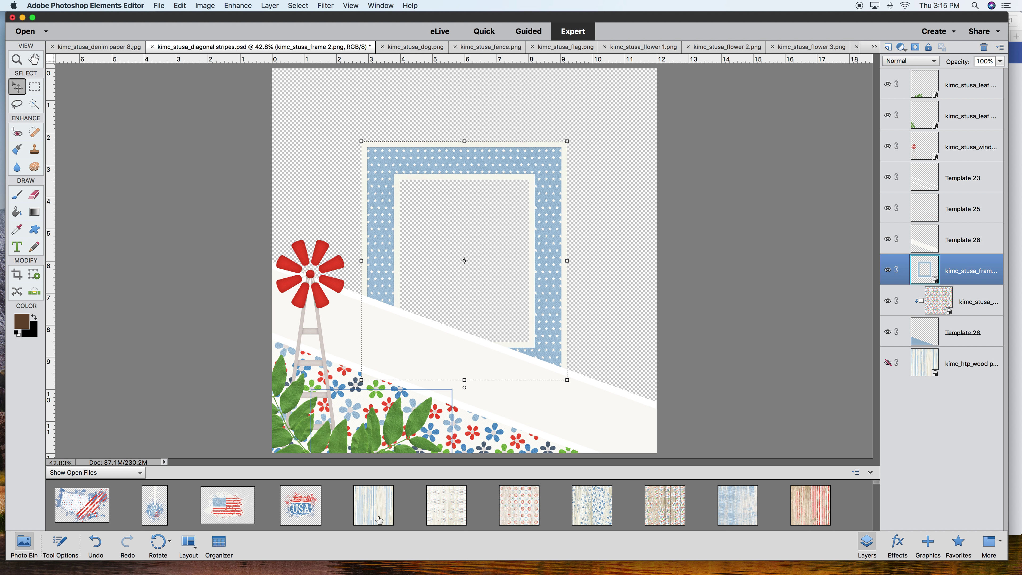
{"action": "scroll", "coordinate": [379, 521], "scroll_direction": "down", "scroll_amount": 8}
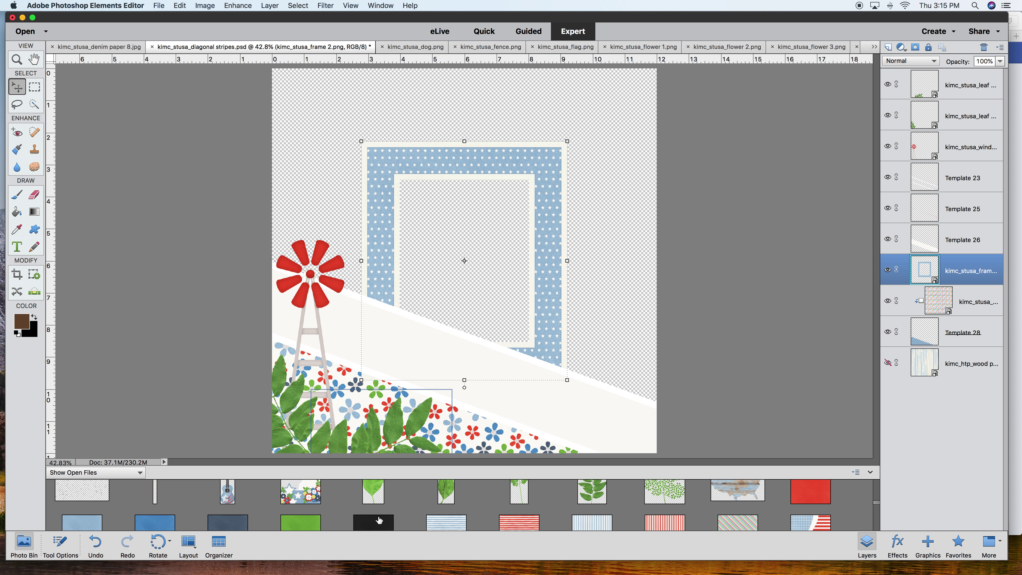
{"action": "scroll", "coordinate": [379, 521], "scroll_direction": "down", "scroll_amount": 8}
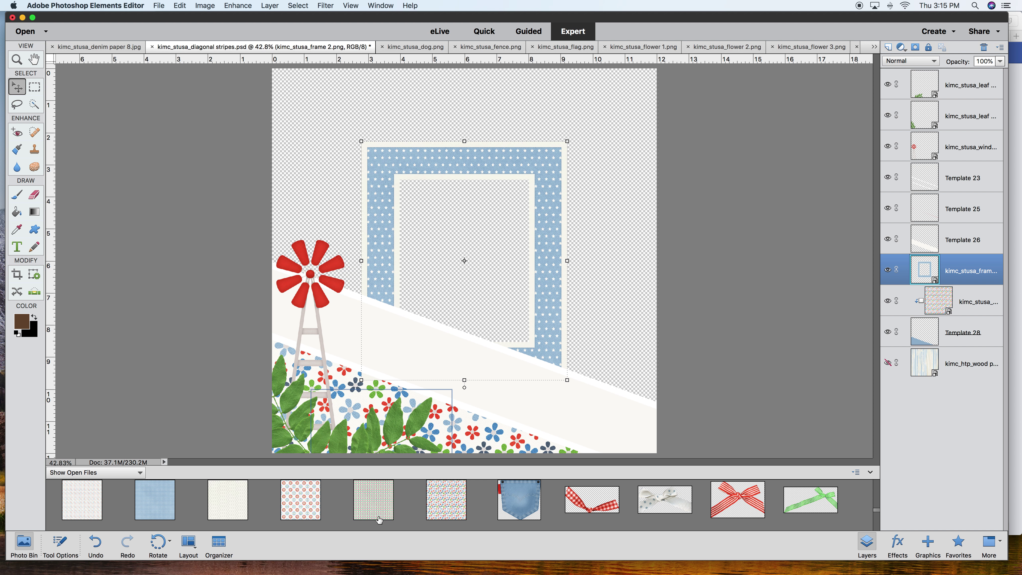
{"action": "scroll", "coordinate": [379, 521], "scroll_direction": "down", "scroll_amount": 8}
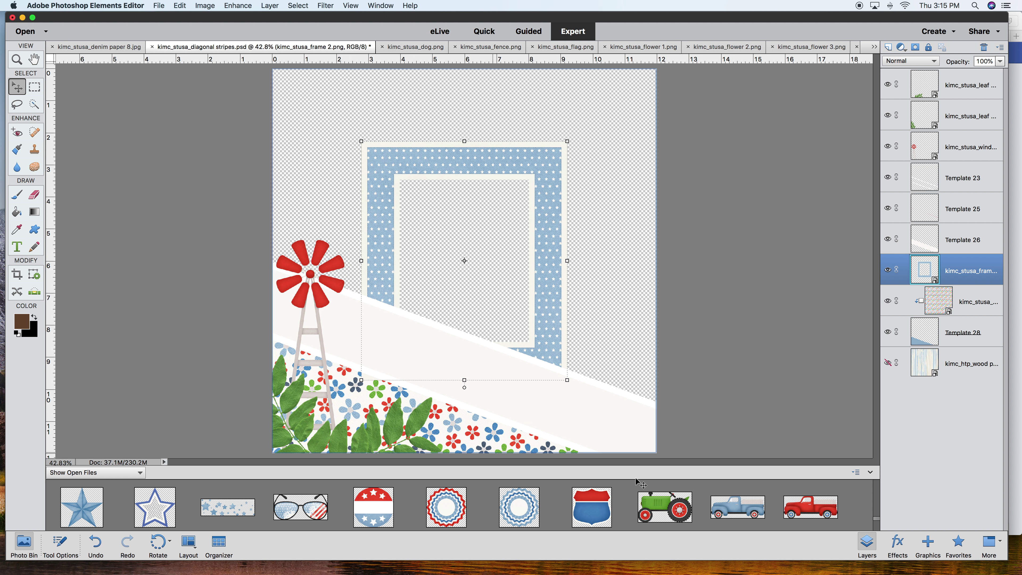
{"action": "left_click_drag", "start_coordinate": [800, 512], "coordinate": [496, 336]}
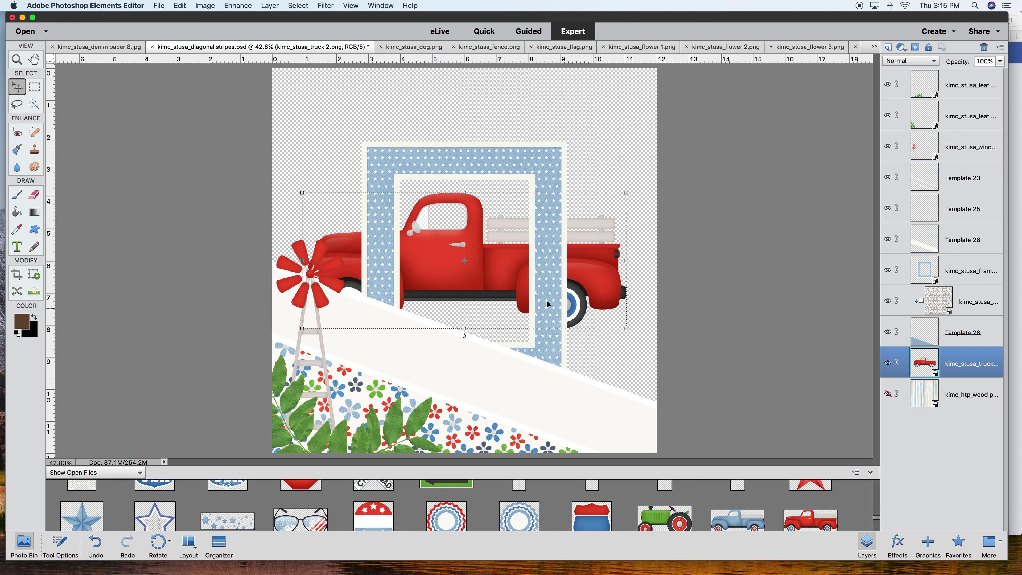
- Move the truck layer in the stack so that it sits between the leaf layers and the windmill layer
{"action": "right_click", "coordinate": [600, 279]}
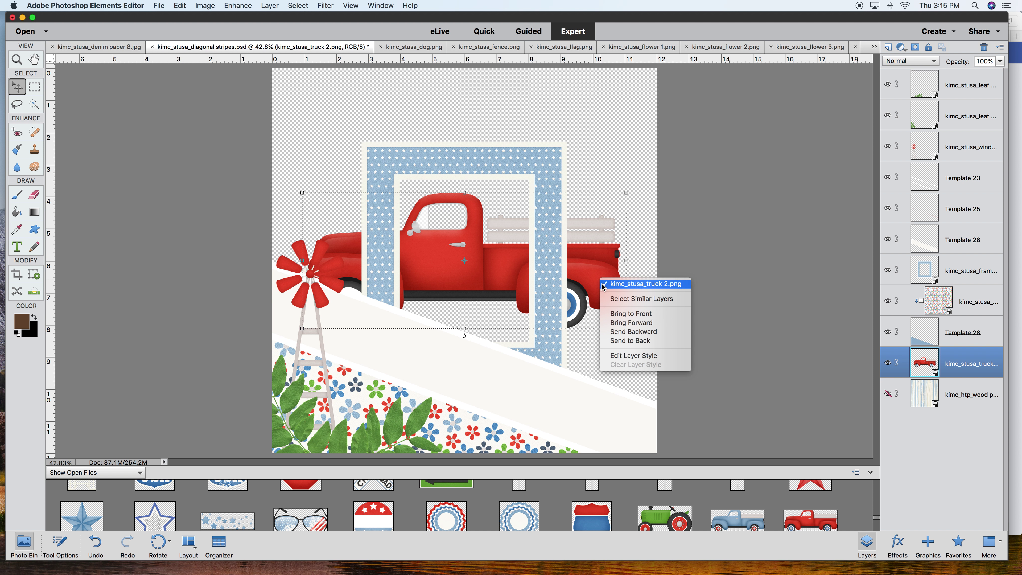
{"action": "left_click", "coordinate": [618, 315]}
{"action": "left_click_drag", "start_coordinate": [962, 92], "coordinate": [940, 169]}
- Scale the truck to 48.48%, flip it horizontally and move it among the leaves at the windmill's base
{"action": "left_click_drag", "start_coordinate": [627, 194], "coordinate": [469, 277]}
{"action": "right_click", "coordinate": [401, 304]}
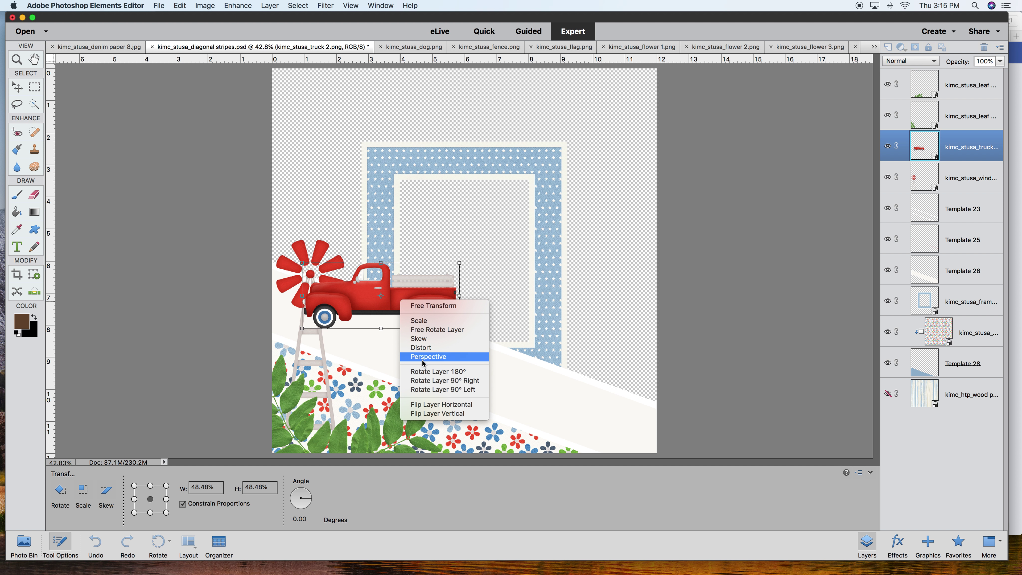
{"action": "left_click", "coordinate": [439, 404]}
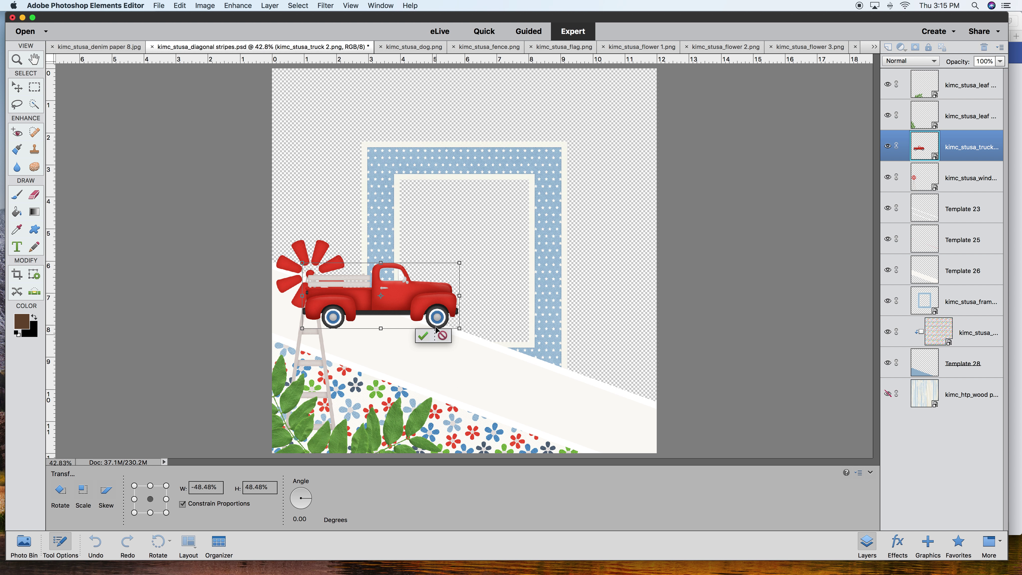
{"action": "left_click_drag", "start_coordinate": [436, 300], "coordinate": [431, 421]}
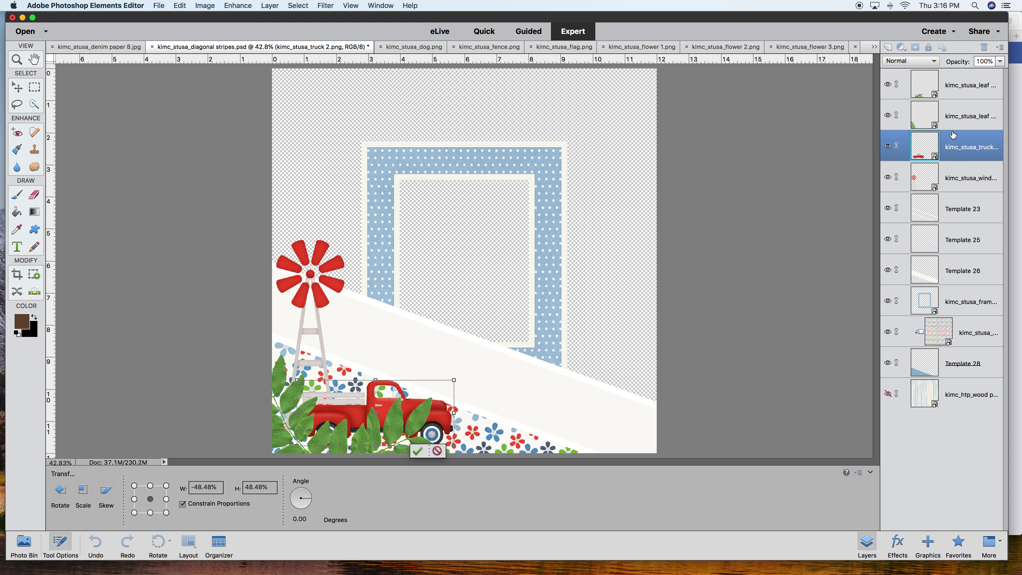
{"action": "left_click", "coordinate": [419, 455]}
- Make the truck slightly smaller beside the windmill's base and arrange its layer between the two leaf layers
{"action": "left_click_drag", "start_coordinate": [956, 154], "coordinate": [952, 86]}
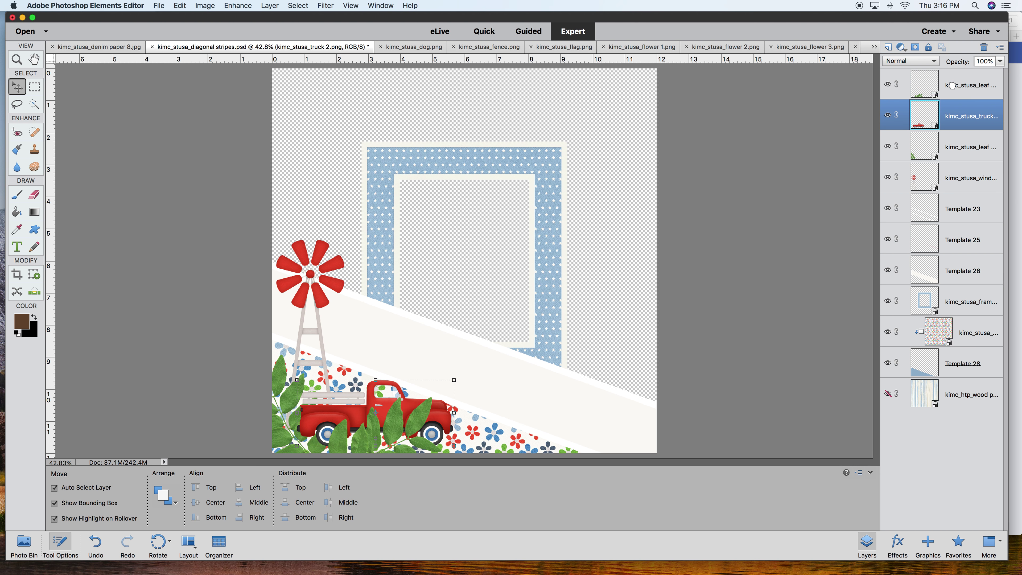
{"action": "left_click_drag", "start_coordinate": [959, 121], "coordinate": [957, 84]}
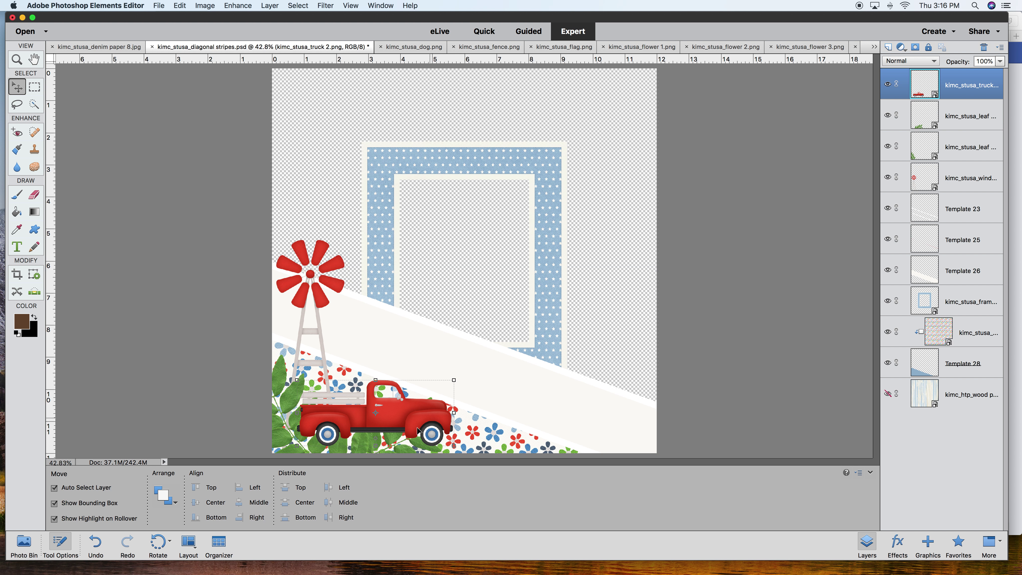
{"action": "mouse_move", "coordinate": [439, 422]}
{"action": "left_mouse_down"}
{"action": "mouse_move", "coordinate": [439, 434]}
{"action": "mouse_move", "coordinate": [446, 397]}
{"action": "mouse_move", "coordinate": [447, 406]}
{"action": "left_mouse_up"}
{"action": "left_click_drag", "start_coordinate": [463, 363], "coordinate": [449, 370]}
{"action": "mouse_move", "coordinate": [435, 413]}
{"action": "left_mouse_down"}
{"action": "mouse_move", "coordinate": [436, 438]}
{"action": "mouse_move", "coordinate": [437, 416]}
{"action": "left_mouse_up"}
{"action": "left_click", "coordinate": [417, 445]}
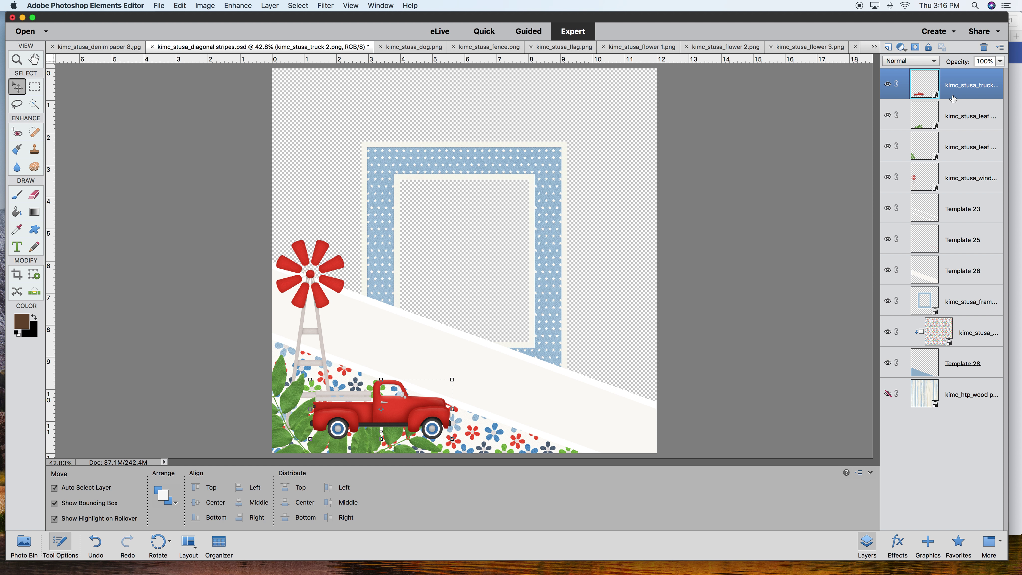
{"action": "left_click_drag", "start_coordinate": [953, 95], "coordinate": [949, 143]}
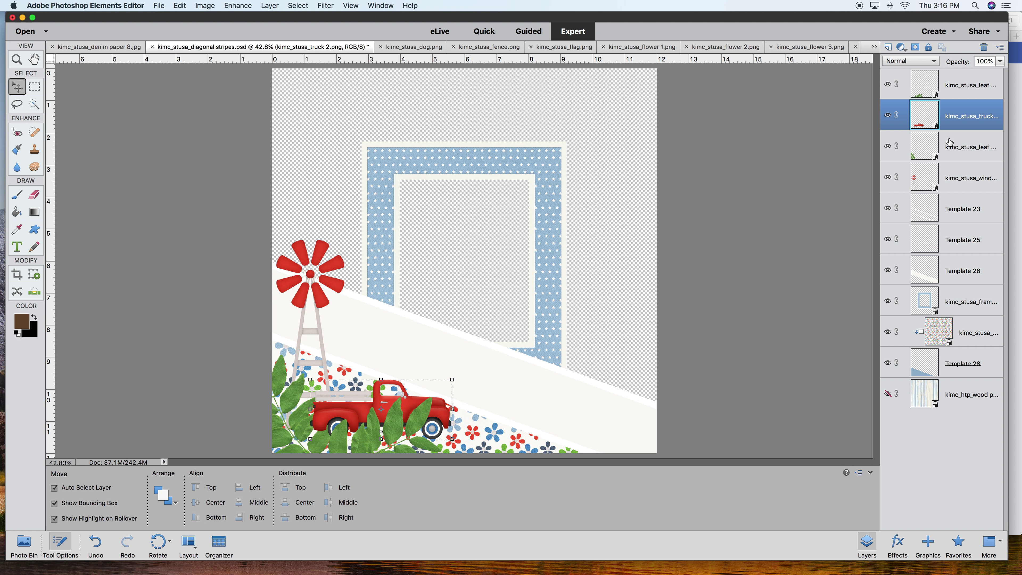
- Move the truck to the right of the windmill's base and place kimc_stusa_flower 7 from the open files on the page
{"action": "left_click_drag", "start_coordinate": [437, 419], "coordinate": [437, 408]}
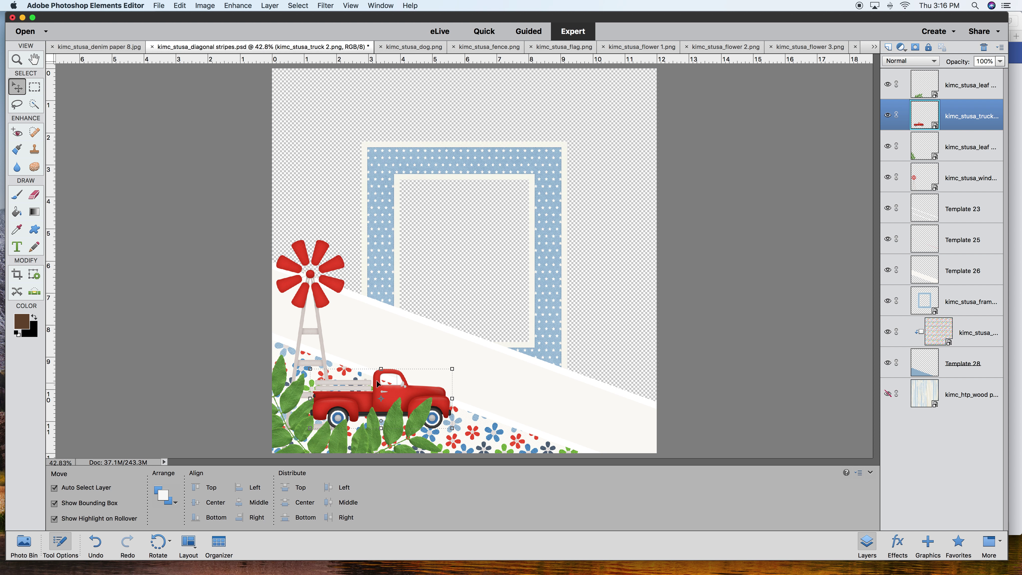
{"action": "left_click_drag", "start_coordinate": [378, 386], "coordinate": [431, 387]}
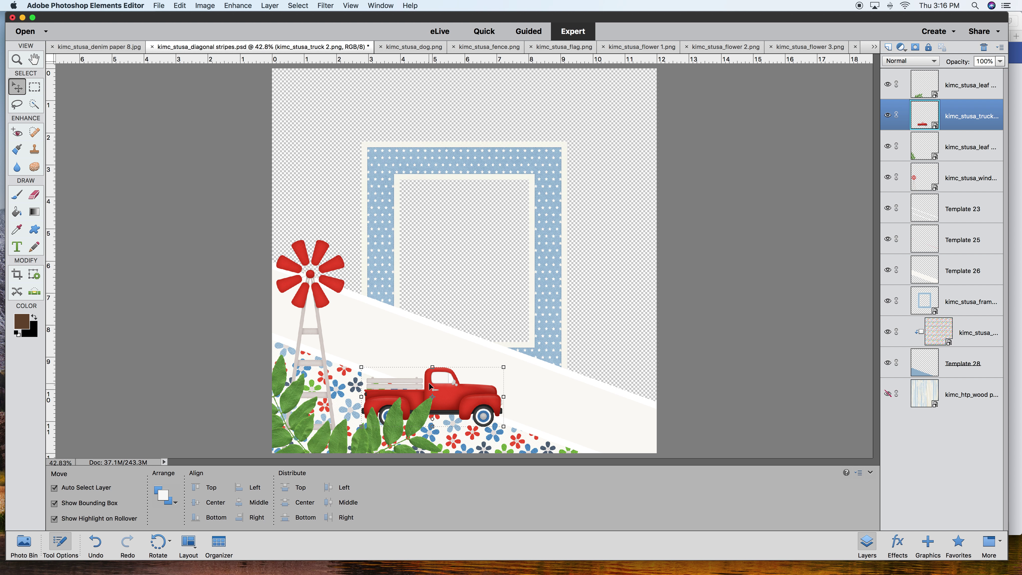
{"action": "left_click", "coordinate": [22, 543]}
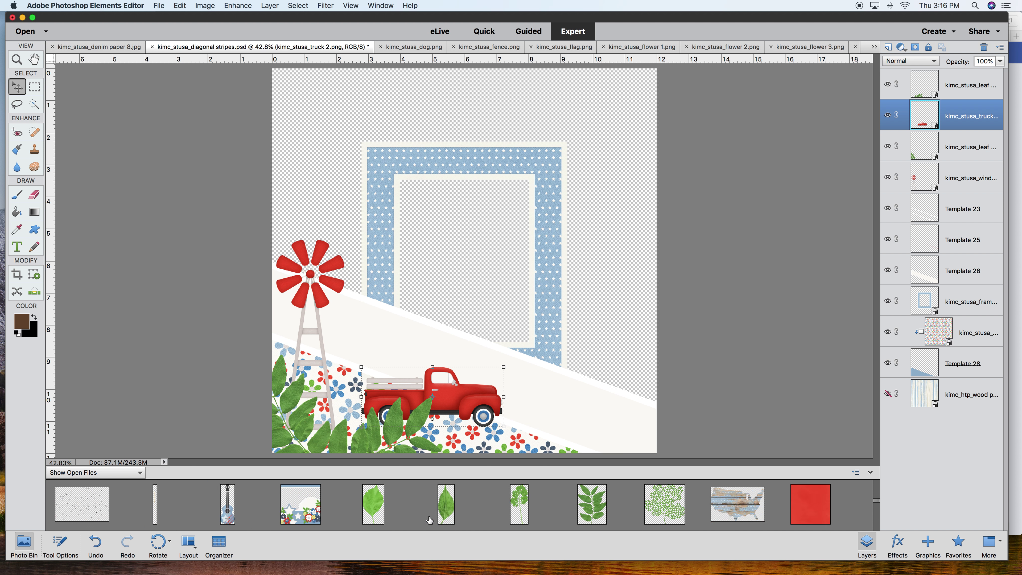
{"action": "scroll", "coordinate": [430, 520], "scroll_direction": "down", "scroll_amount": 5}
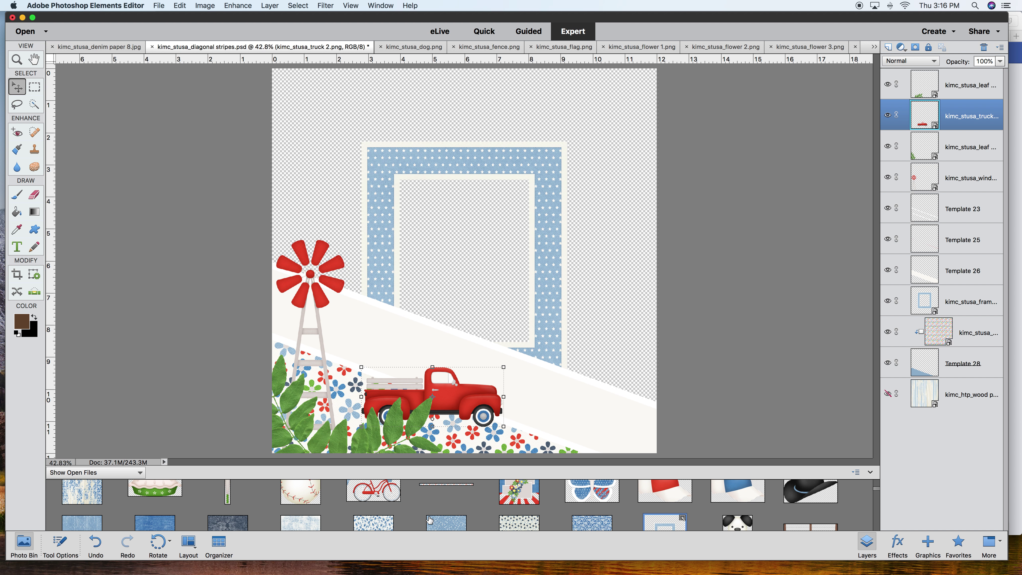
{"action": "scroll", "coordinate": [429, 520], "scroll_direction": "down", "scroll_amount": 2}
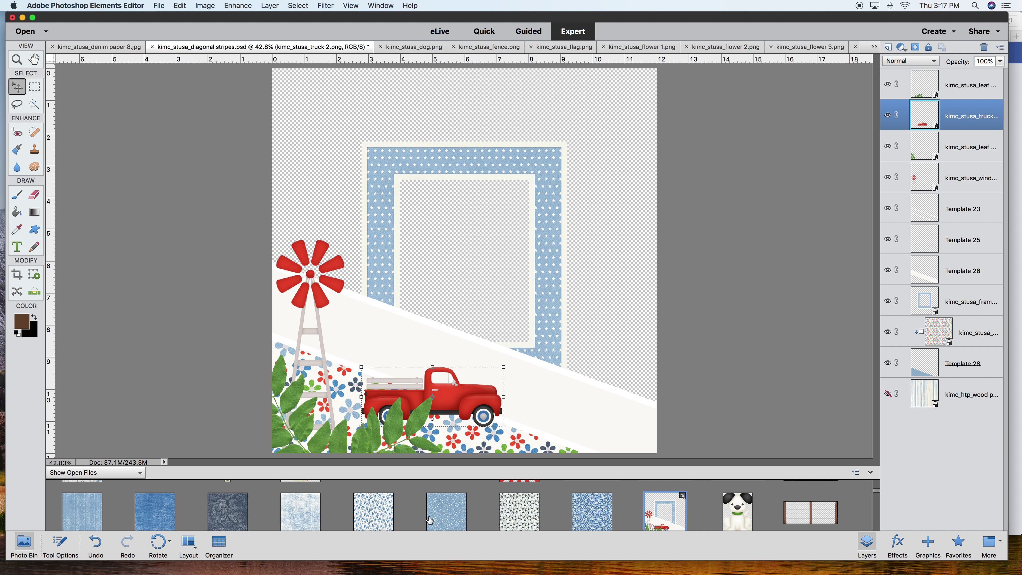
{"action": "scroll", "coordinate": [430, 520], "scroll_direction": "down", "scroll_amount": 3}
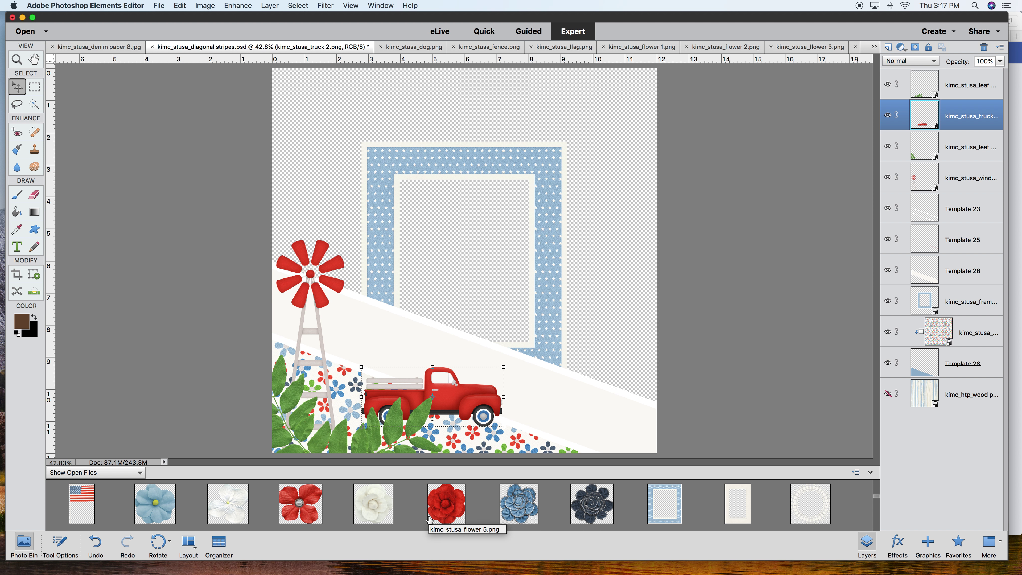
{"action": "left_click_drag", "start_coordinate": [591, 514], "coordinate": [448, 333]}
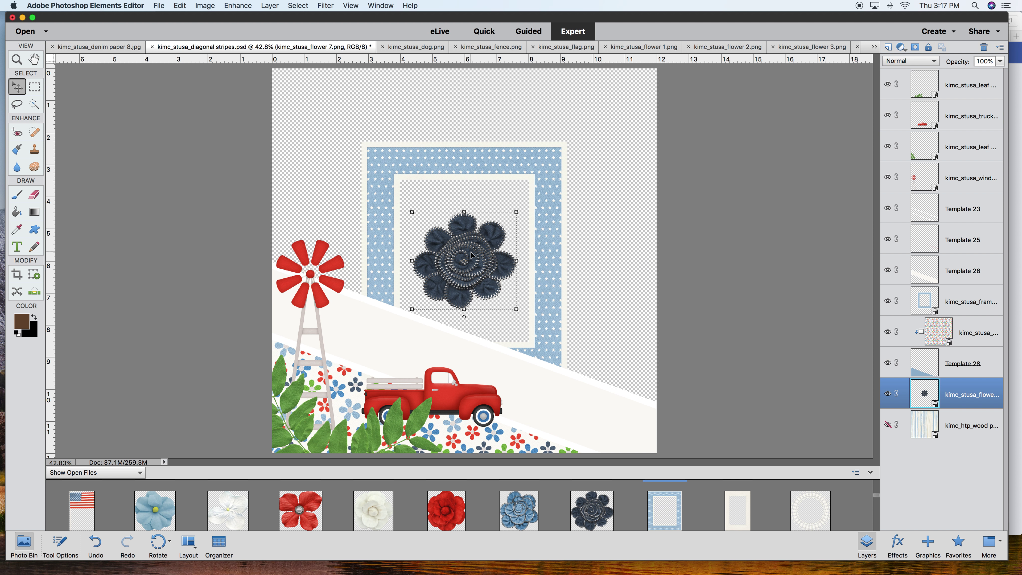
- Raise the navy flower's layer to just above the truck layer, then shrink it and set it over the leaves in the lower-left page corner
{"action": "left_click_drag", "start_coordinate": [950, 402], "coordinate": [938, 103]}
{"action": "left_click_drag", "start_coordinate": [468, 267], "coordinate": [330, 424]}
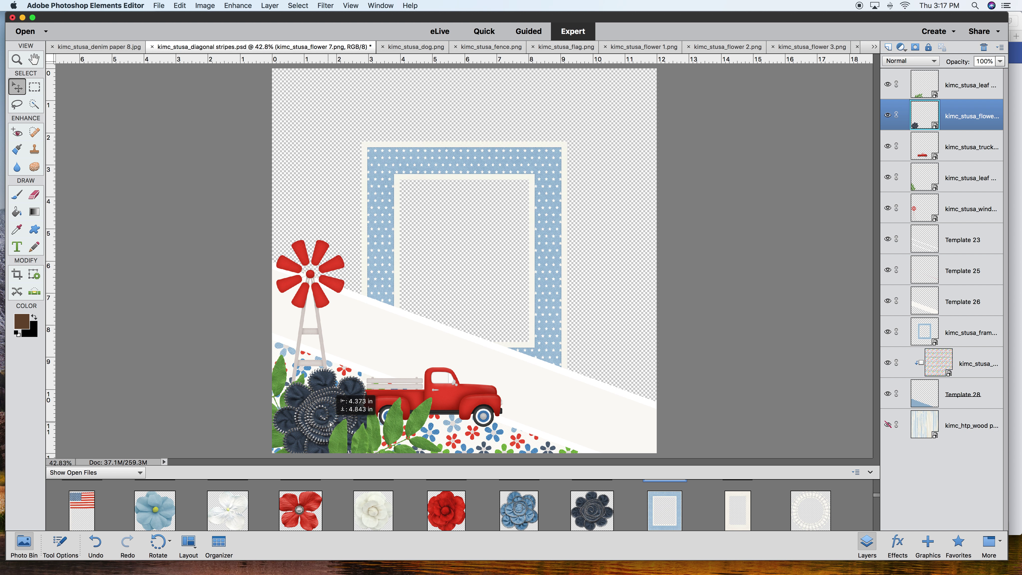
{"action": "left_click_drag", "start_coordinate": [374, 369], "coordinate": [262, 378]}
{"action": "left_click_drag", "start_coordinate": [311, 414], "coordinate": [259, 397]}
{"action": "left_click", "coordinate": [293, 451]}
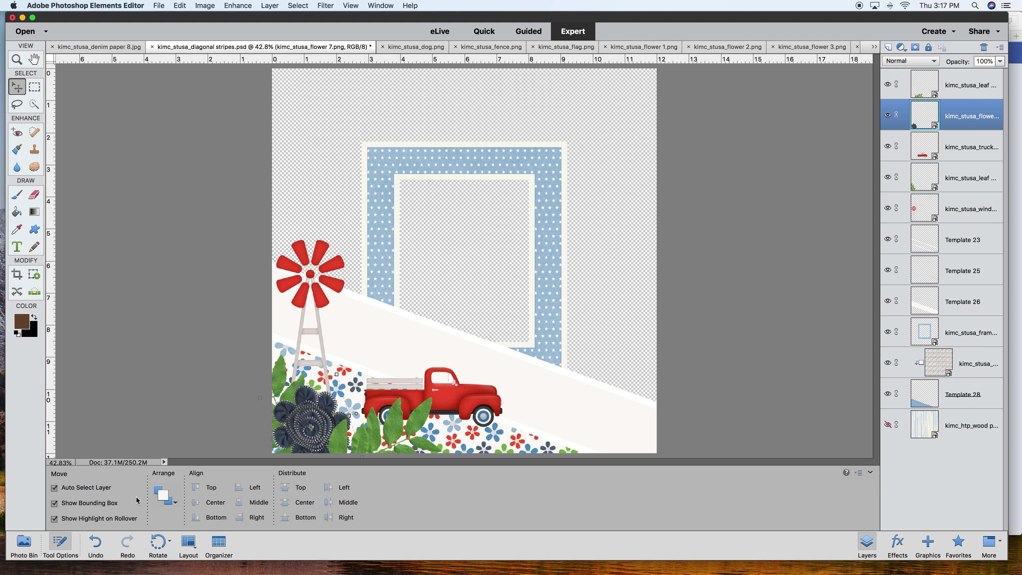
- Place kimc_stusa_flower 6, the light denim flower, on the page and bring it to the front of the layer stack
{"action": "left_click", "coordinate": [24, 543]}
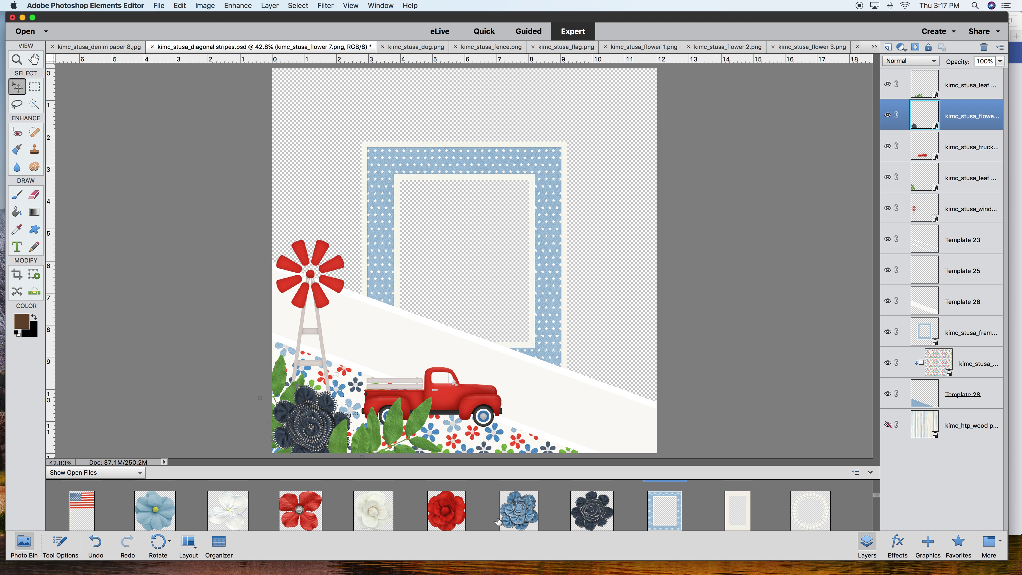
{"action": "left_click_drag", "start_coordinate": [521, 520], "coordinate": [439, 337]}
{"action": "right_click", "coordinate": [462, 241]}
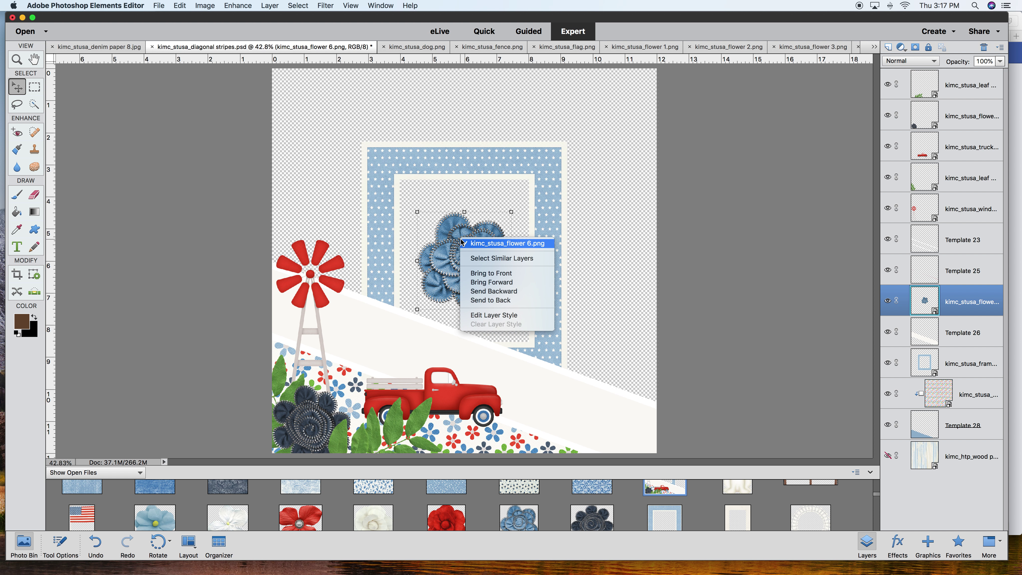
{"action": "left_click", "coordinate": [429, 223]}
- Shrink the light denim flower and position it beside the navy flower at the page's lower edge
{"action": "left_click_drag", "start_coordinate": [418, 211], "coordinate": [452, 247]}
{"action": "left_click_drag", "start_coordinate": [482, 279], "coordinate": [342, 443]}
{"action": "left_click_drag", "start_coordinate": [378, 411], "coordinate": [353, 404]}
{"action": "left_click_drag", "start_coordinate": [350, 440], "coordinate": [353, 438]}
{"action": "left_click", "coordinate": [317, 451]}
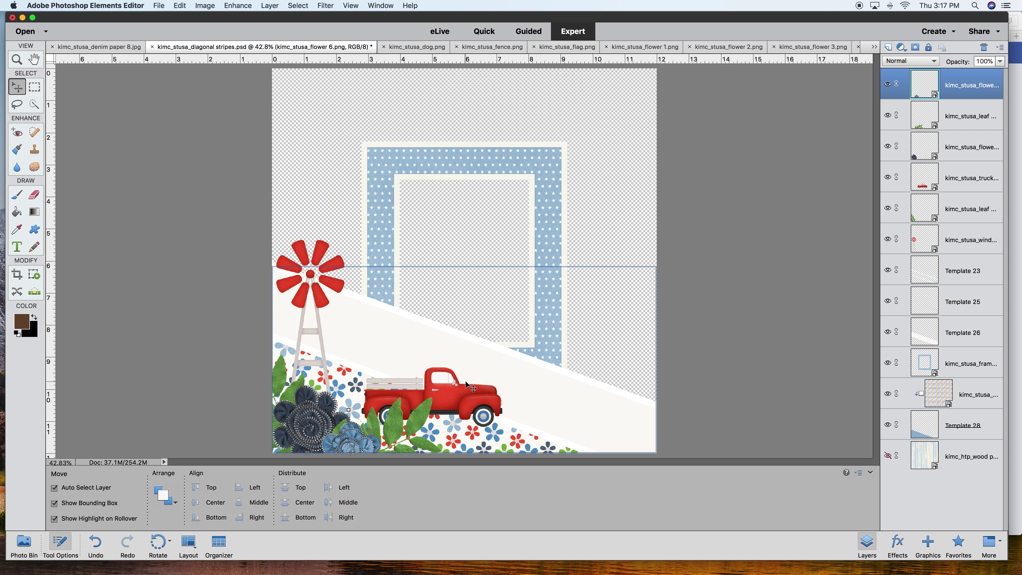
{"action": "left_click_drag", "start_coordinate": [375, 446], "coordinate": [374, 450]}
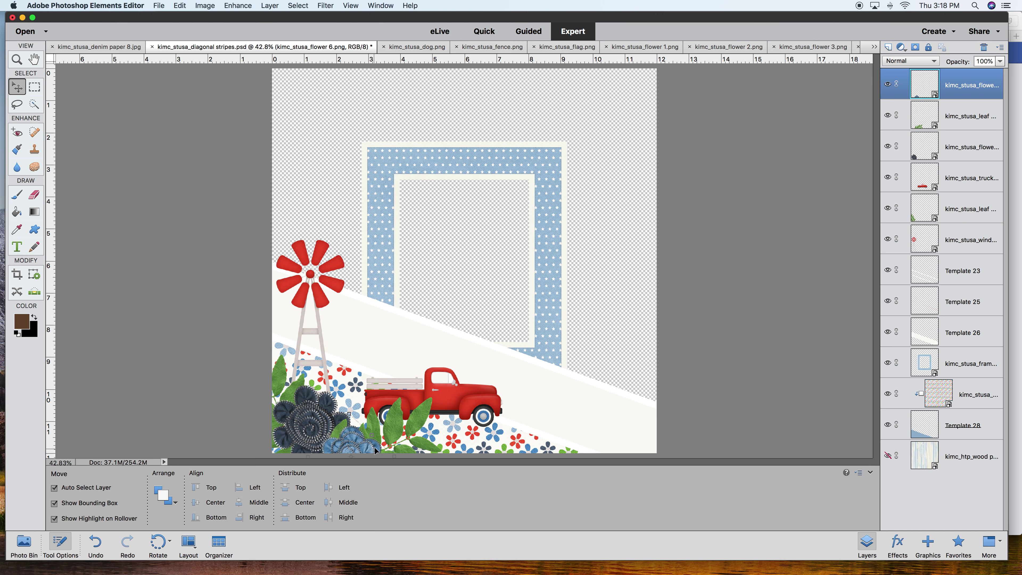
- Move the truck back against the flowers at the page's lower edge and place its layer directly below the light denim flower's layer
{"action": "left_click_drag", "start_coordinate": [476, 406], "coordinate": [436, 421]}
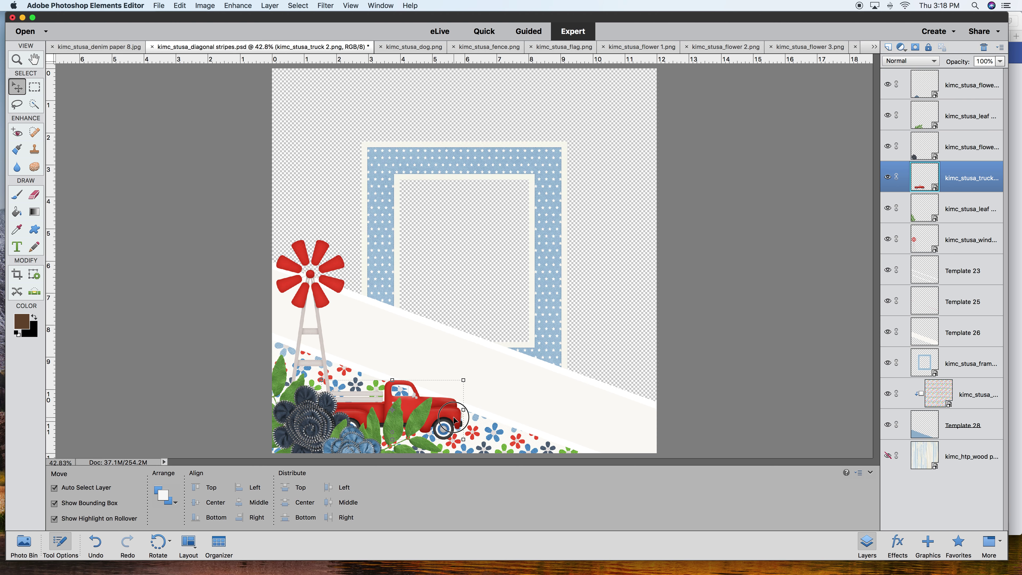
{"action": "left_click_drag", "start_coordinate": [953, 125], "coordinate": [954, 121]}
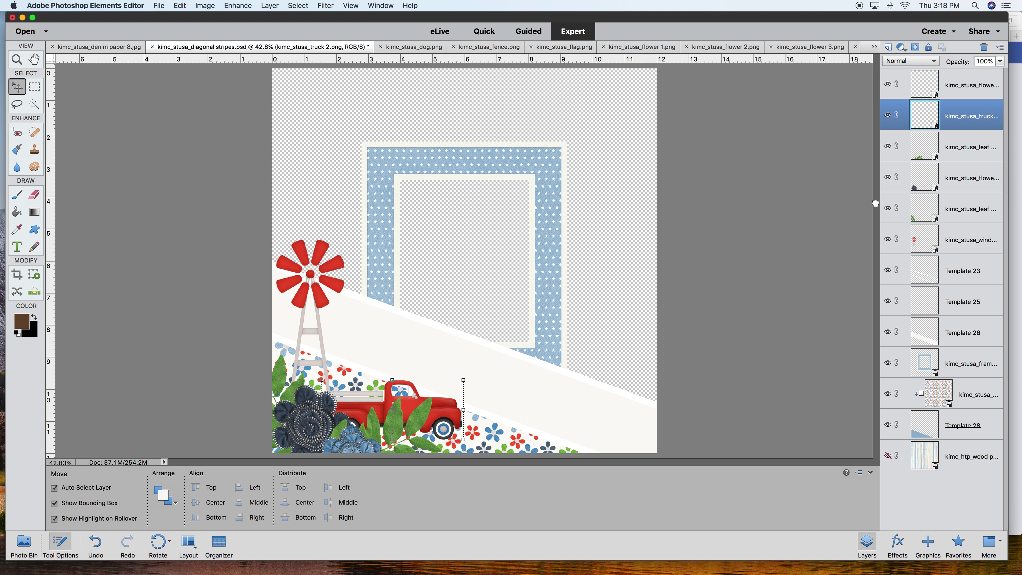
{"action": "left_click_drag", "start_coordinate": [437, 430], "coordinate": [448, 435]}
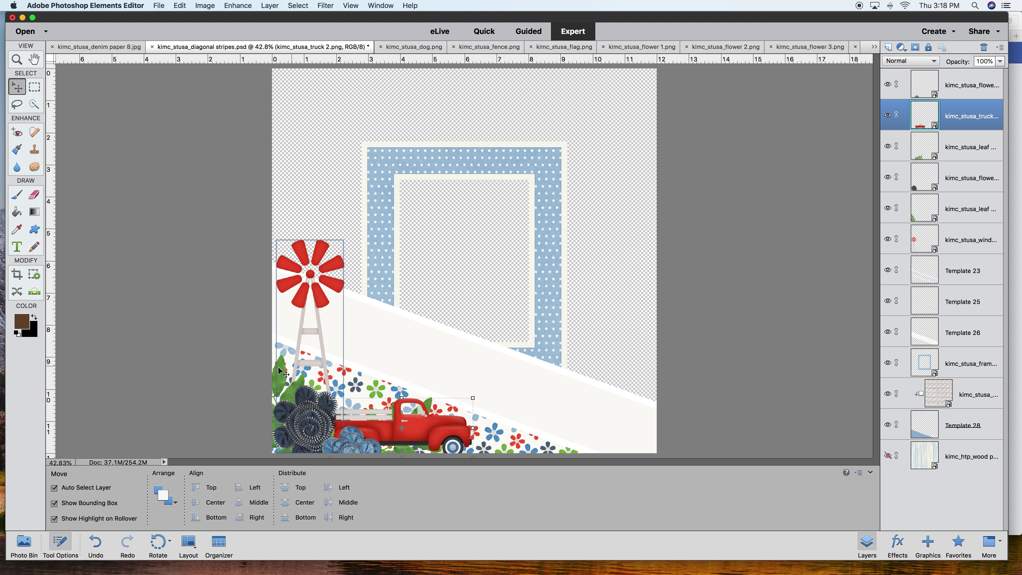
- Move both leaves up around the windmill's legs, rotating the leaf at the page edge 21.29 degrees and tilting the one behind the truck
{"action": "left_click_drag", "start_coordinate": [283, 376], "coordinate": [290, 349]}
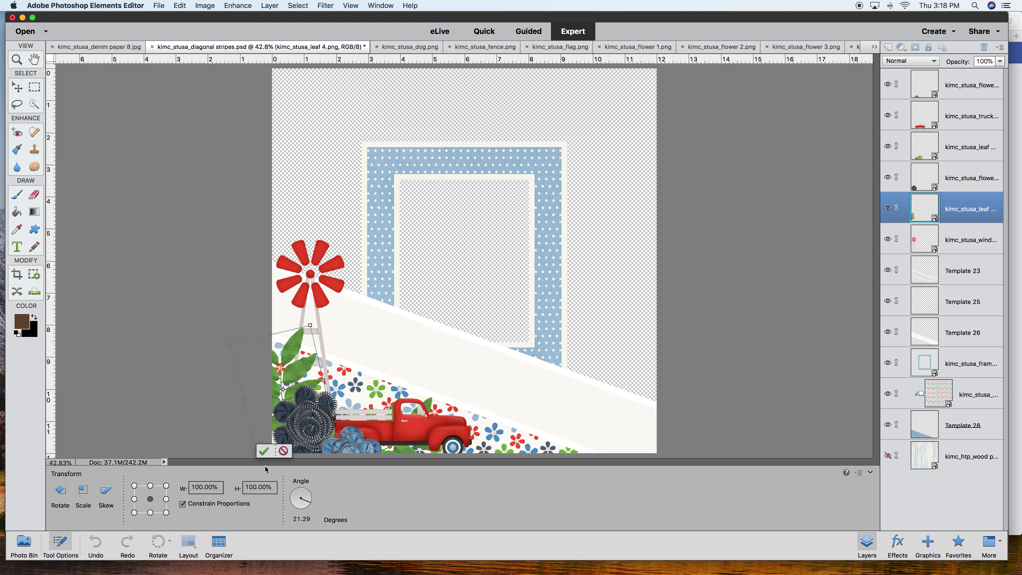
{"action": "left_click", "coordinate": [265, 451]}
{"action": "left_click_drag", "start_coordinate": [349, 403], "coordinate": [342, 341]}
{"action": "left_click_drag", "start_coordinate": [354, 385], "coordinate": [365, 389]}
{"action": "left_click", "coordinate": [301, 450]}
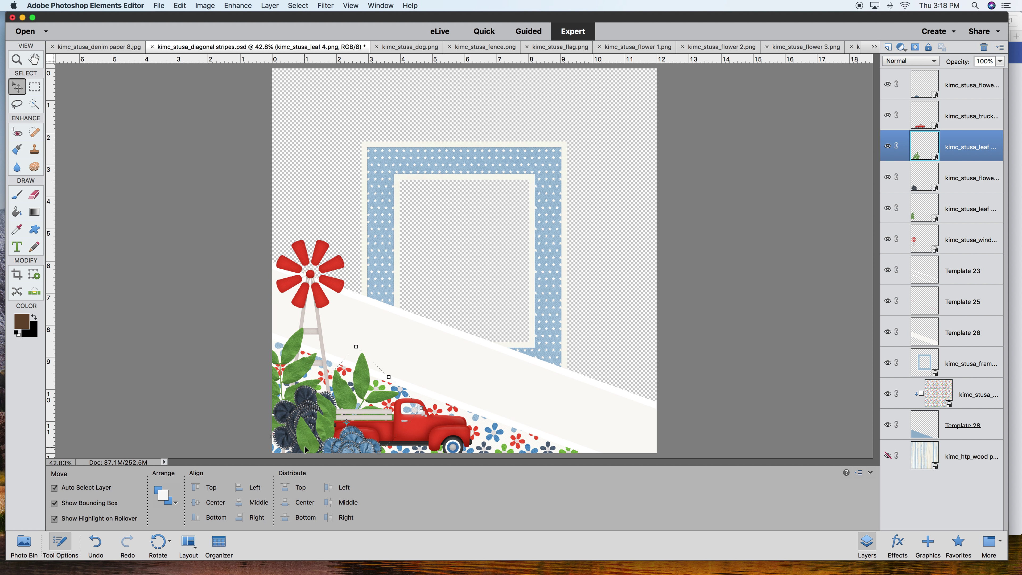
{"action": "left_click", "coordinate": [290, 412]}
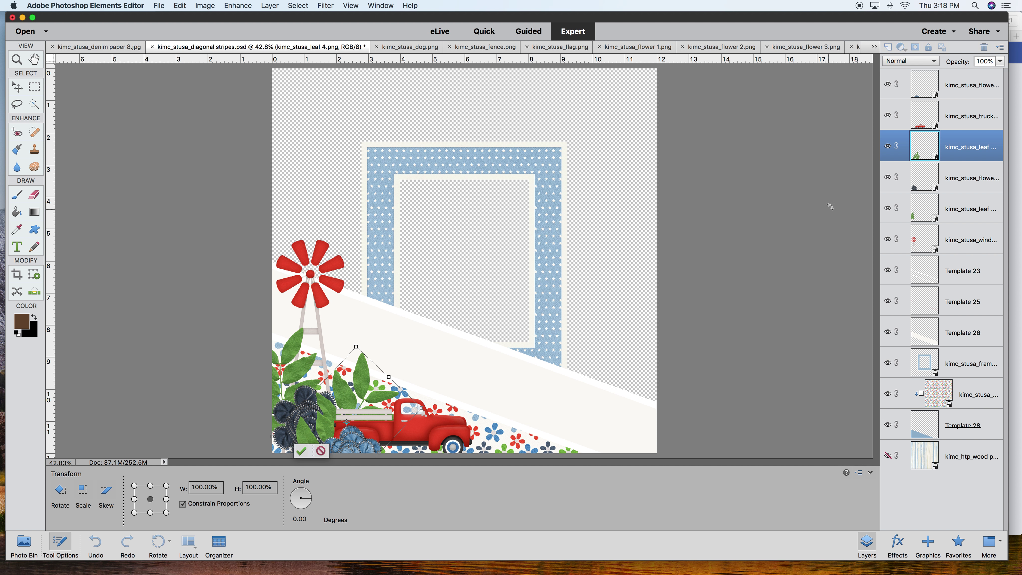
{"action": "left_click", "coordinate": [302, 450]}
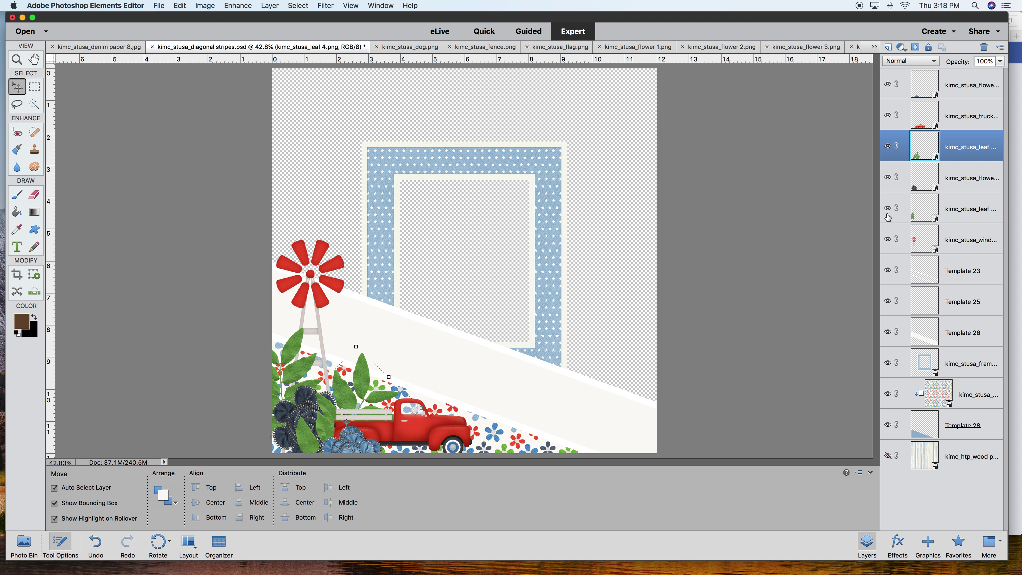
- Move the navy flower's layer above both leaf layers and shift the flower further into the lower-left page corner
{"action": "left_click_drag", "start_coordinate": [960, 179], "coordinate": [949, 140]}
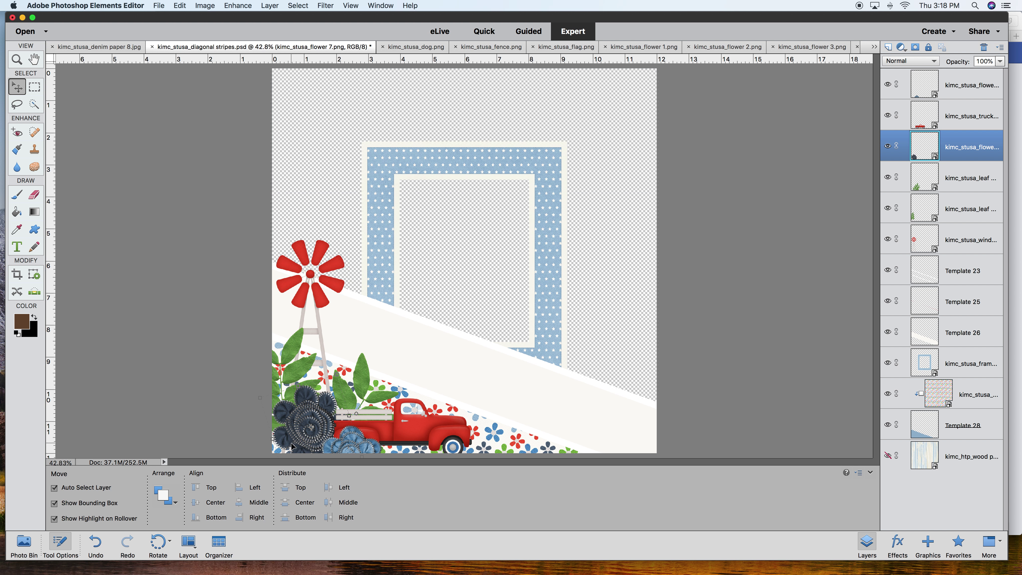
{"action": "mouse_move", "coordinate": [302, 432]}
{"action": "left_mouse_down"}
{"action": "mouse_move", "coordinate": [295, 446]}
{"action": "mouse_move", "coordinate": [302, 441]}
{"action": "left_mouse_up"}
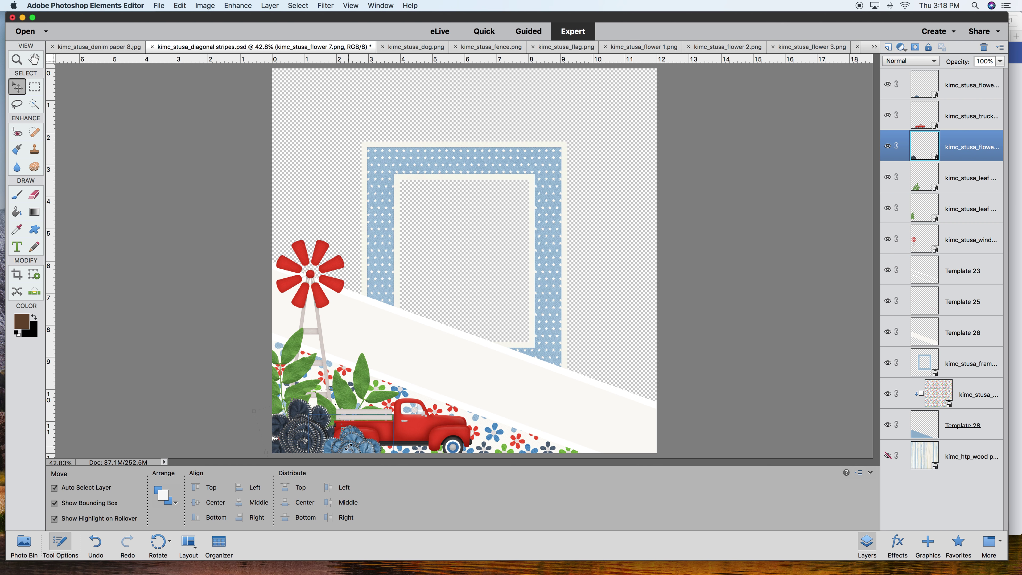
{"action": "mouse_move", "coordinate": [302, 434]}
{"action": "left_mouse_down"}
{"action": "mouse_move", "coordinate": [338, 429]}
{"action": "mouse_move", "coordinate": [296, 436]}
{"action": "left_mouse_up"}
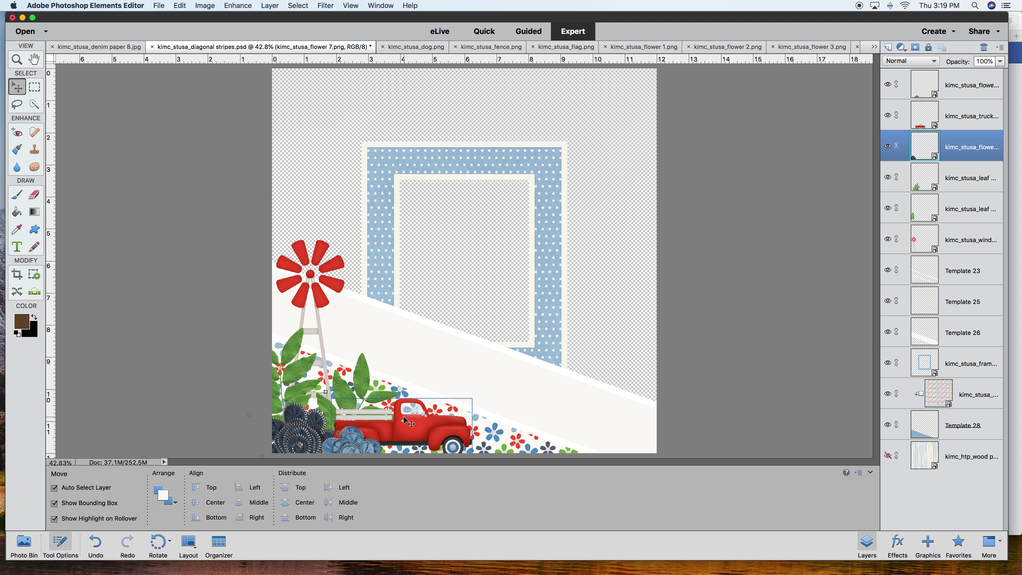
- Duplicate the two flower layers and the two leaf layers within kimc_stusa_diagonal stripes.psd
{"action": "left_click", "coordinate": [960, 181], "text": "shift"}
{"action": "left_click", "coordinate": [951, 211], "text": "shift"}
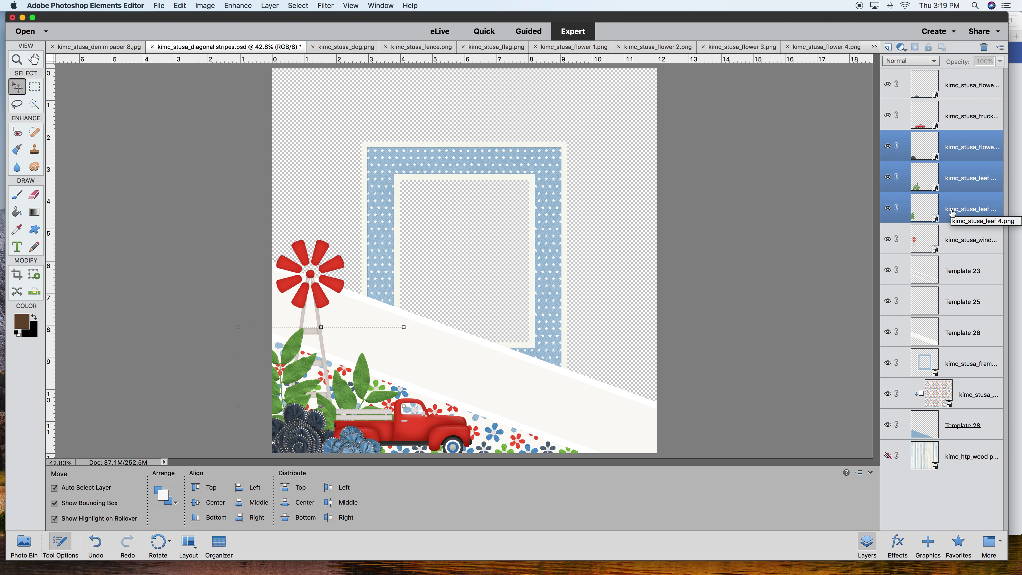
{"action": "left_click", "coordinate": [962, 86], "text": "super"}
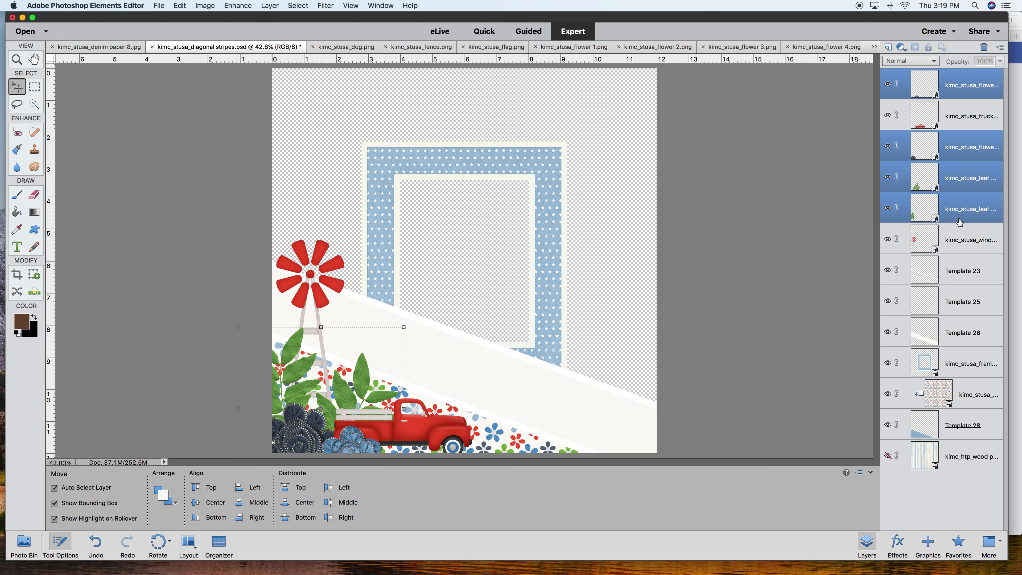
{"action": "right_click", "coordinate": [952, 96]}
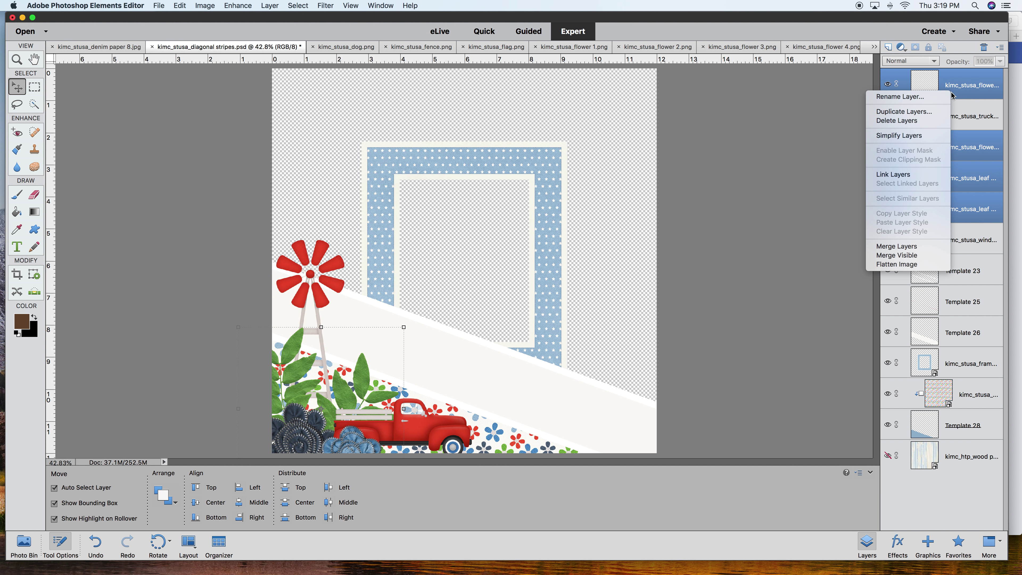
{"action": "left_click", "coordinate": [926, 112]}
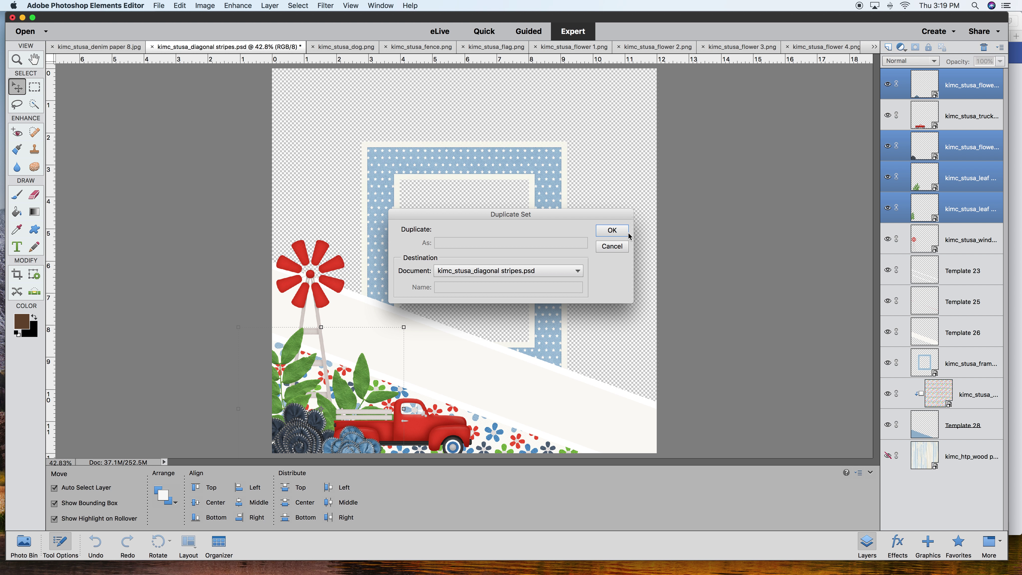
{"action": "left_click", "coordinate": [612, 230]}
- Move the duplicated flower-and-leaf cluster into the upper-right page corner and turn it upside down
{"action": "left_click_drag", "start_coordinate": [358, 381], "coordinate": [594, 127]}
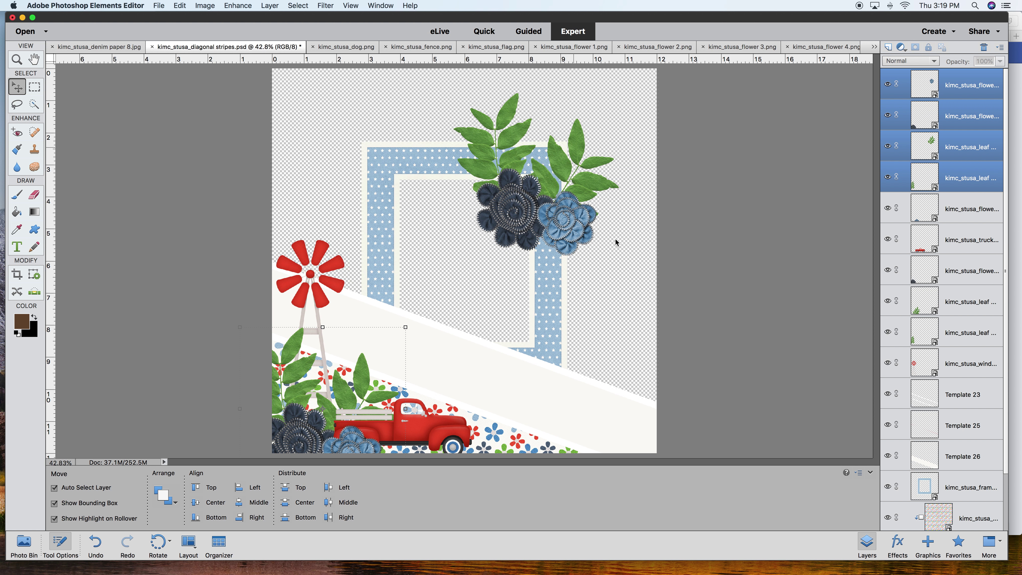
{"action": "key", "text": "ctrl+z"}
{"action": "left_click_drag", "start_coordinate": [346, 371], "coordinate": [569, 141]}
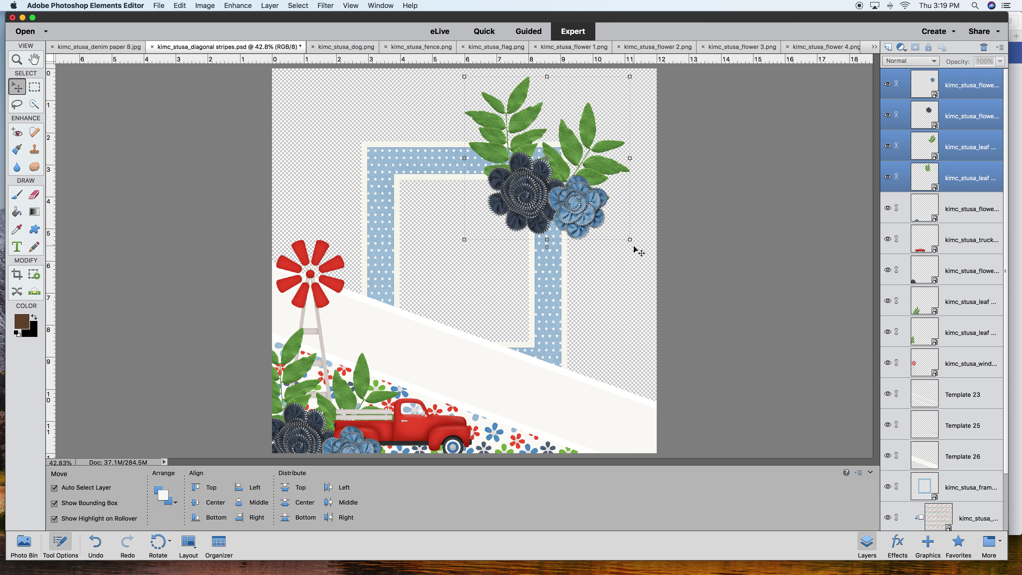
{"action": "left_click_drag", "start_coordinate": [633, 243], "coordinate": [544, 96]}
{"action": "left_click", "coordinate": [532, 279]}
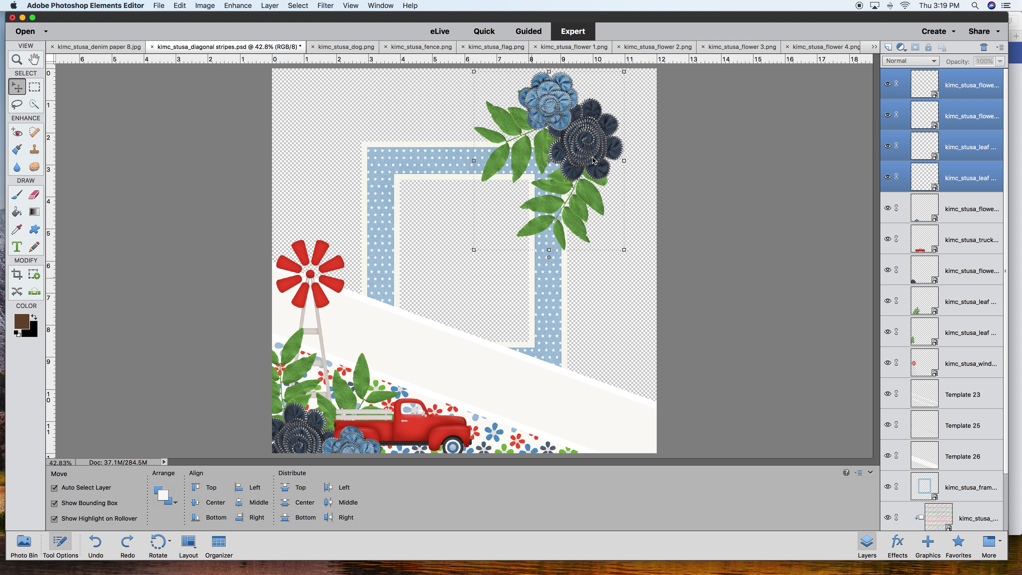
{"action": "left_click_drag", "start_coordinate": [590, 153], "coordinate": [645, 110]}
{"action": "left_click", "coordinate": [622, 284]}
- Adjust the duplicated leaves, shifting one left along the upper edge and rotating the other -25.18 degrees to hang down the right edge
{"action": "left_click", "coordinate": [555, 113]}
{"action": "left_click_drag", "start_coordinate": [555, 115], "coordinate": [509, 121]}
{"action": "left_click", "coordinate": [594, 181]}
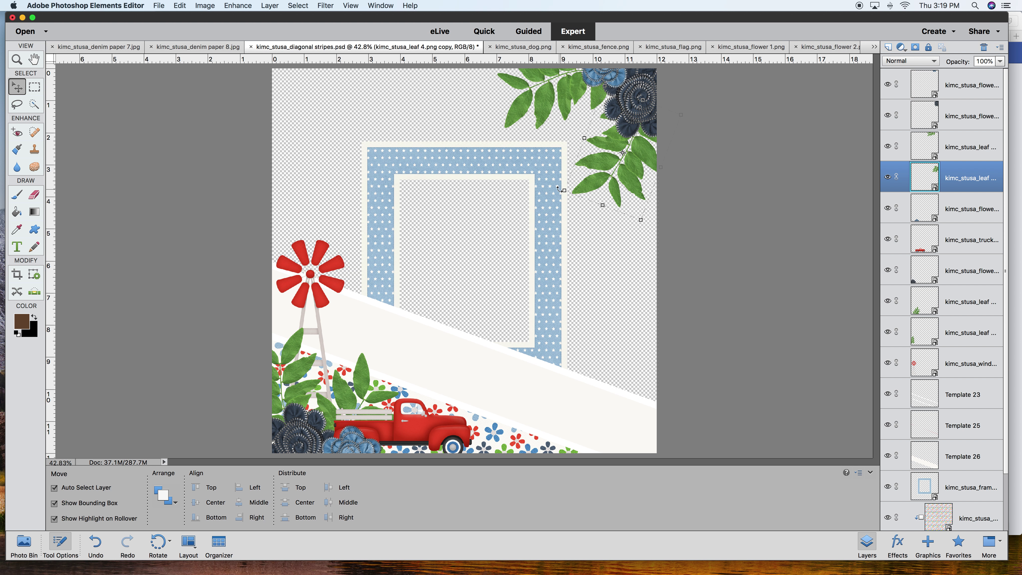
{"action": "left_click_drag", "start_coordinate": [561, 189], "coordinate": [639, 192]}
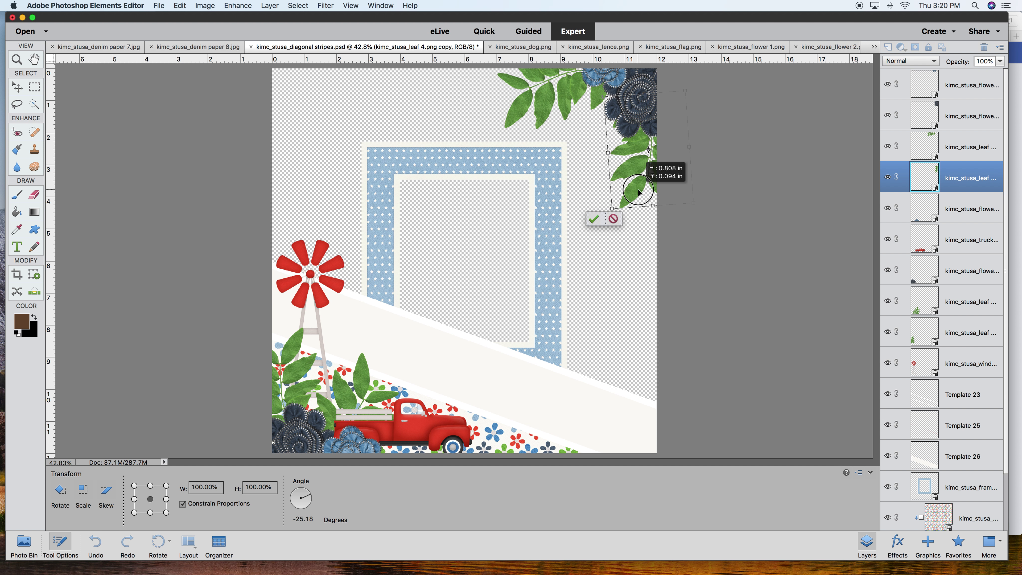
{"action": "left_click_drag", "start_coordinate": [636, 191], "coordinate": [636, 191]}
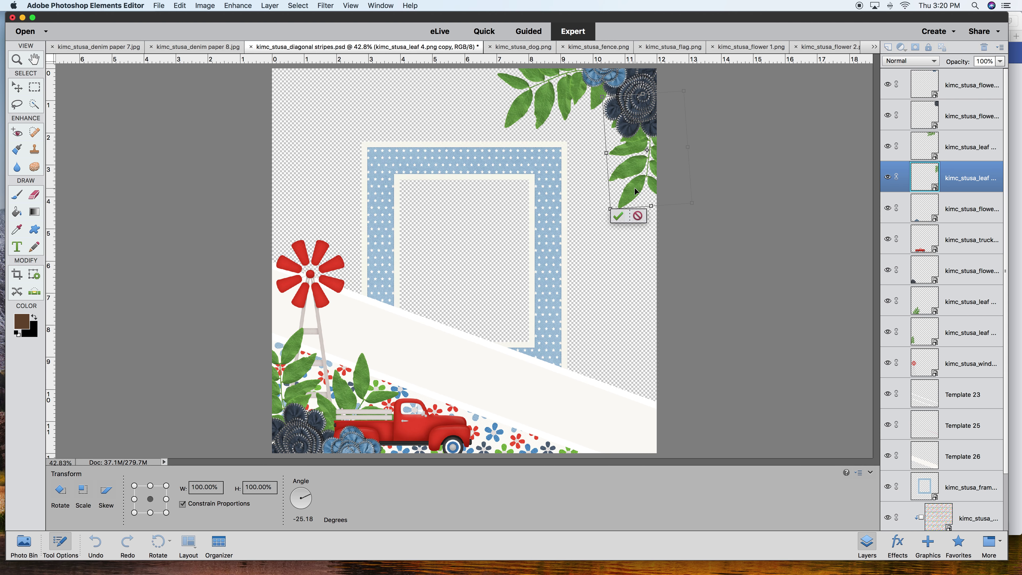
{"action": "left_click", "coordinate": [619, 217]}
- Nudge the duplicated navy flower in the page's upper-right cluster and rotate it 7.95 degrees
{"action": "left_click_drag", "start_coordinate": [595, 81], "coordinate": [579, 94]}
{"action": "key", "text": "super+z"}
{"action": "left_click_drag", "start_coordinate": [646, 109], "coordinate": [643, 110]}
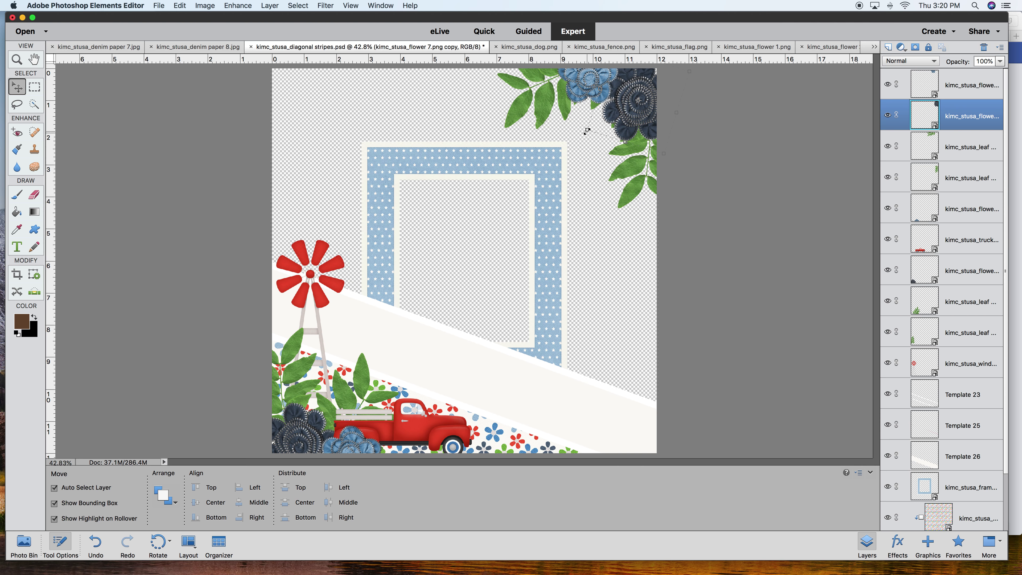
{"action": "left_click_drag", "start_coordinate": [585, 131], "coordinate": [580, 125]}
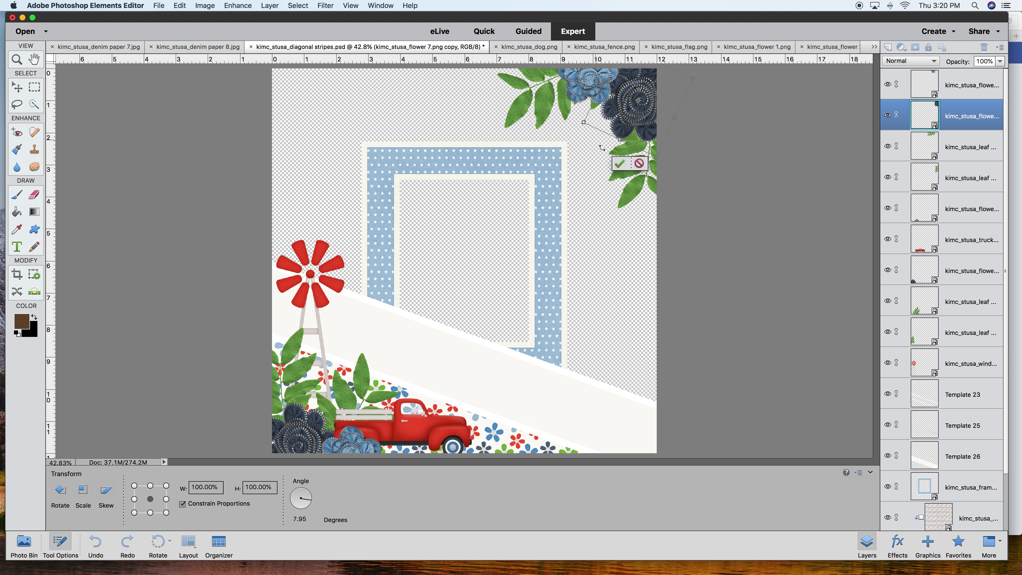
{"action": "left_click", "coordinate": [620, 165]}
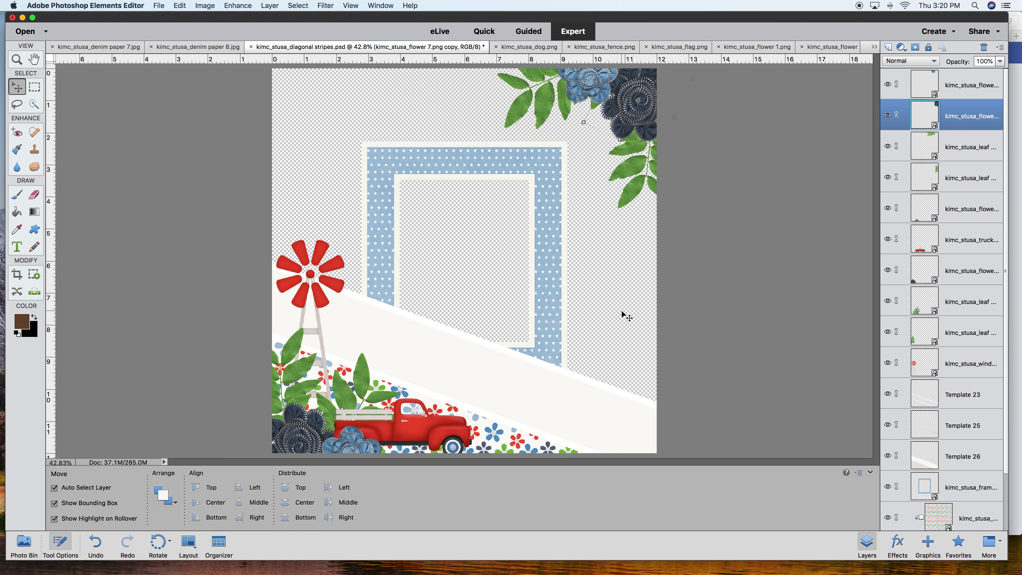
- Add kimc_stusa_flower 3.png, the red flower, to the page above the frame and bring its layer to the front
{"action": "left_click", "coordinate": [24, 541]}
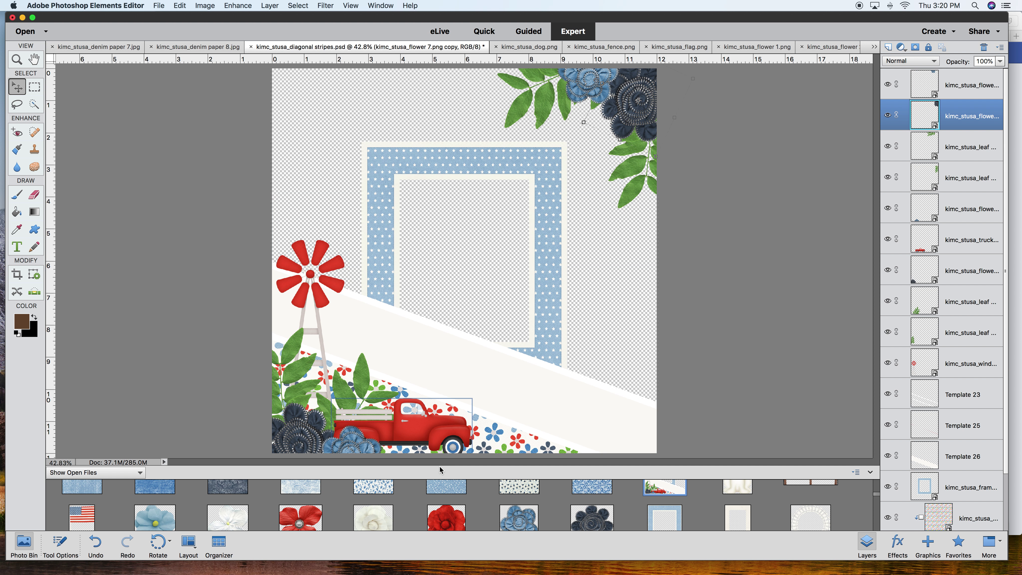
{"action": "scroll", "coordinate": [419, 500], "scroll_direction": "down", "scroll_amount": 1}
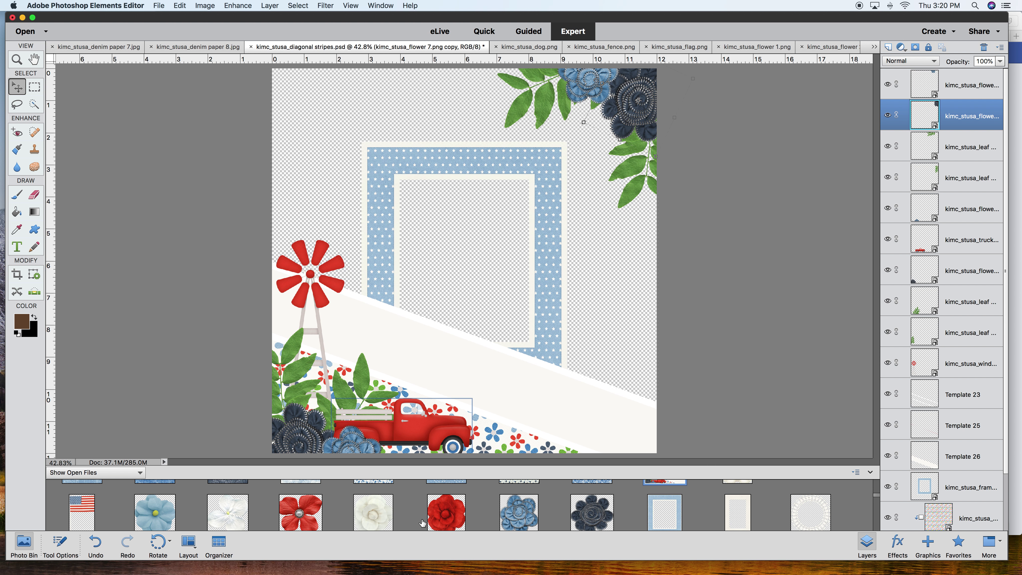
{"action": "left_click_drag", "start_coordinate": [315, 517], "coordinate": [505, 192]}
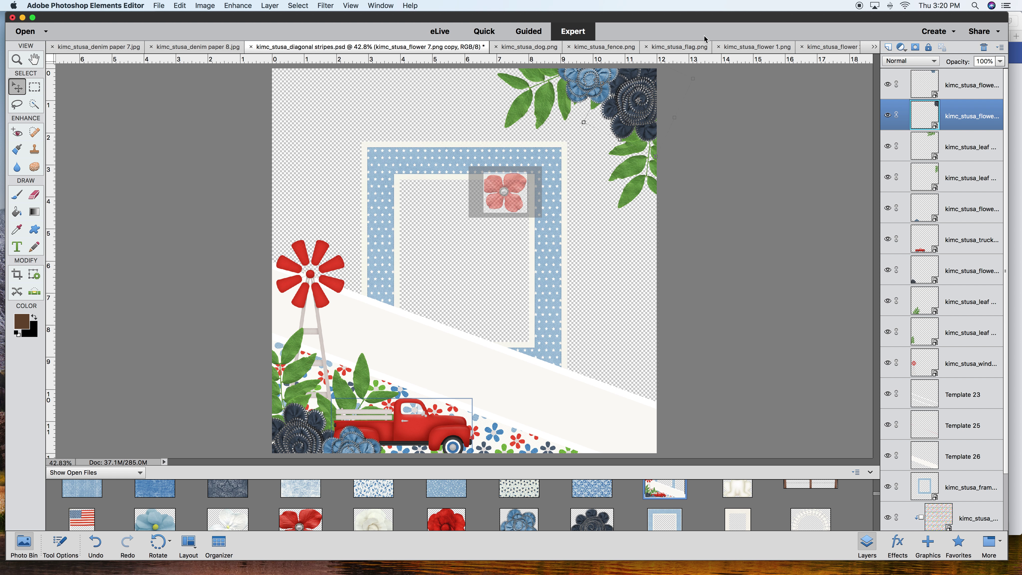
{"action": "left_click_drag", "start_coordinate": [705, 39], "coordinate": [608, 73]}
{"action": "left_click_drag", "start_coordinate": [476, 249], "coordinate": [472, 108]}
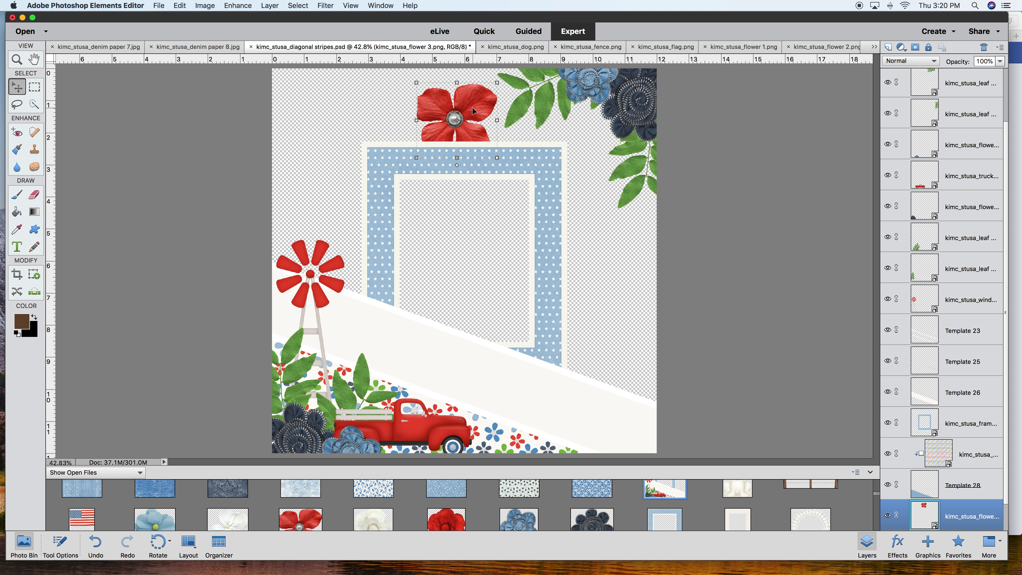
{"action": "right_click", "coordinate": [472, 107]}
{"action": "left_click", "coordinate": [497, 142]}
- Scale the red flower to 39.84%, place it on the leaves beside the light blue flower, and rotate it 60.82 degrees, plus another 13.62 degrees
{"action": "left_click_drag", "start_coordinate": [497, 82], "coordinate": [457, 120]}
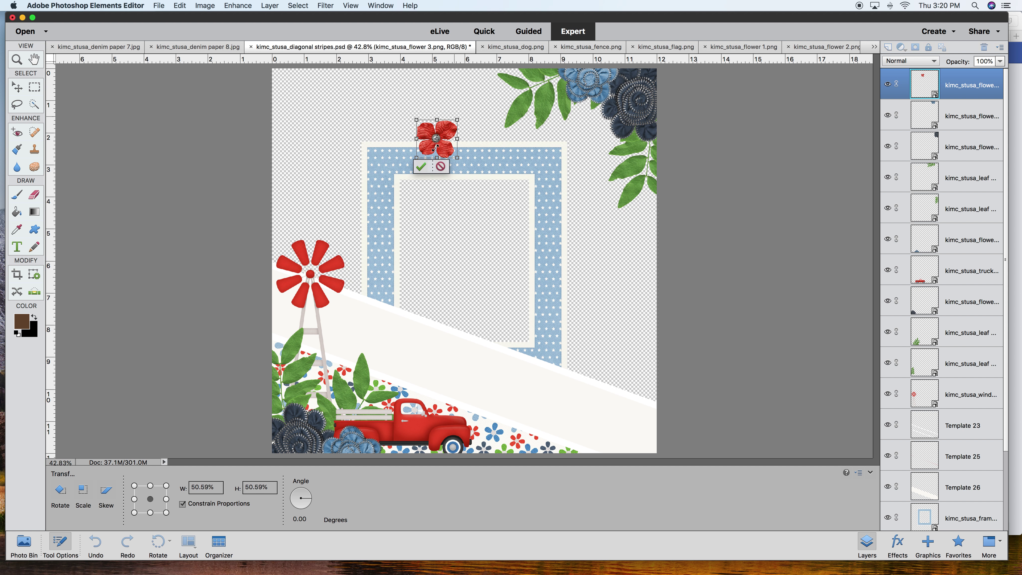
{"action": "left_click_drag", "start_coordinate": [442, 155], "coordinate": [565, 104]}
{"action": "left_click_drag", "start_coordinate": [576, 69], "coordinate": [566, 86]}
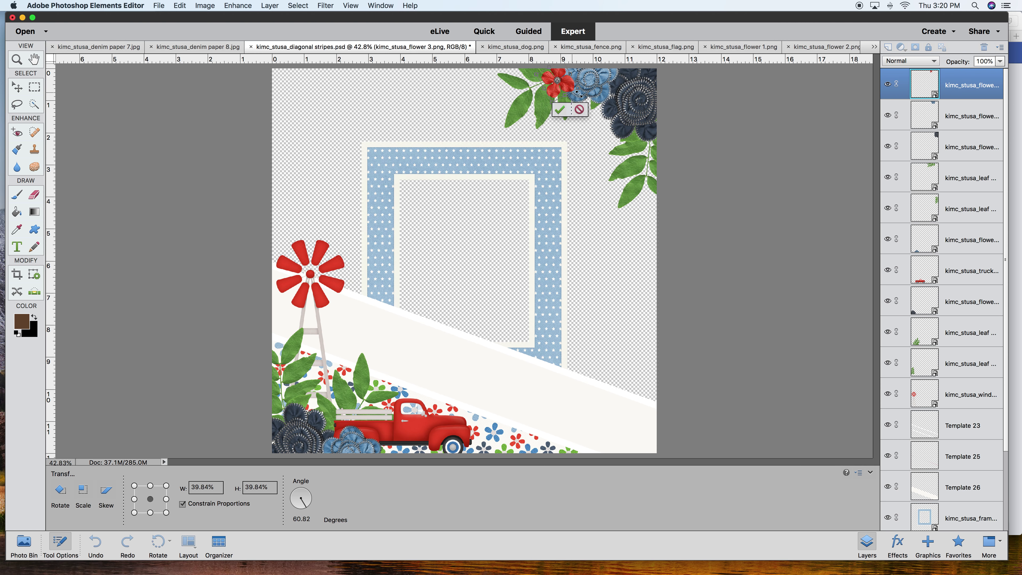
{"action": "left_click", "coordinate": [562, 108]}
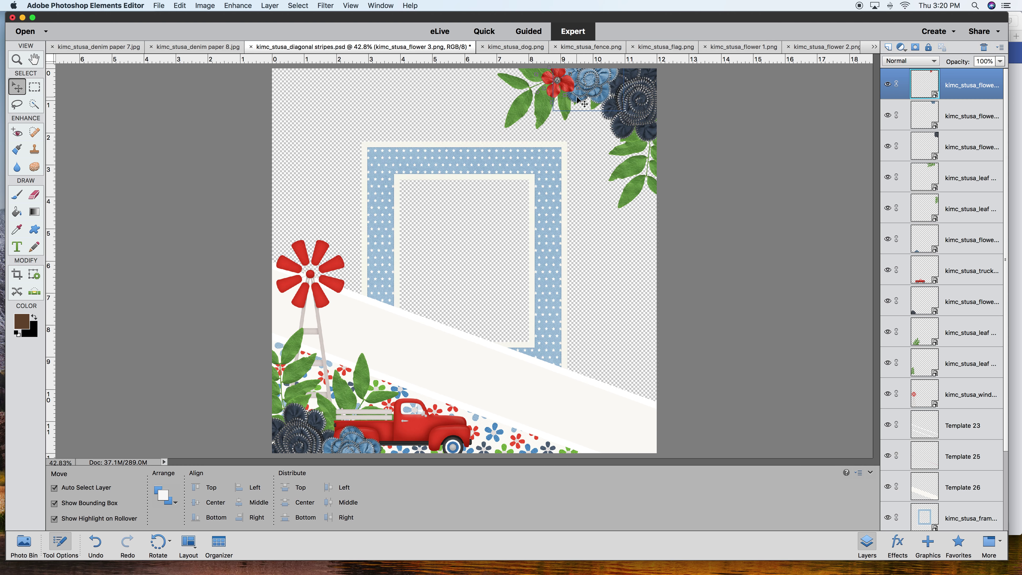
{"action": "left_click_drag", "start_coordinate": [580, 93], "coordinate": [576, 99]}
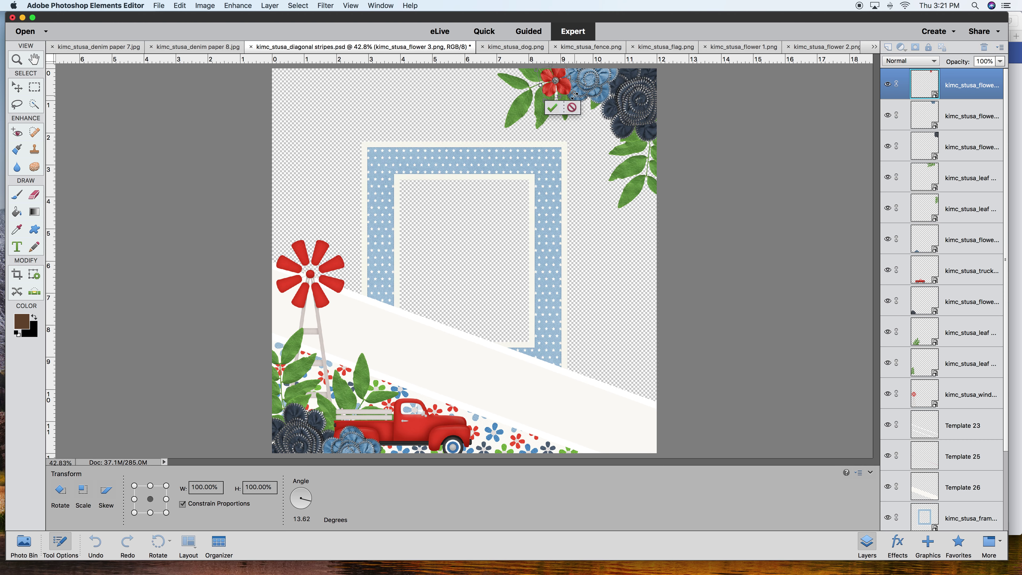
{"action": "left_click", "coordinate": [554, 108]}
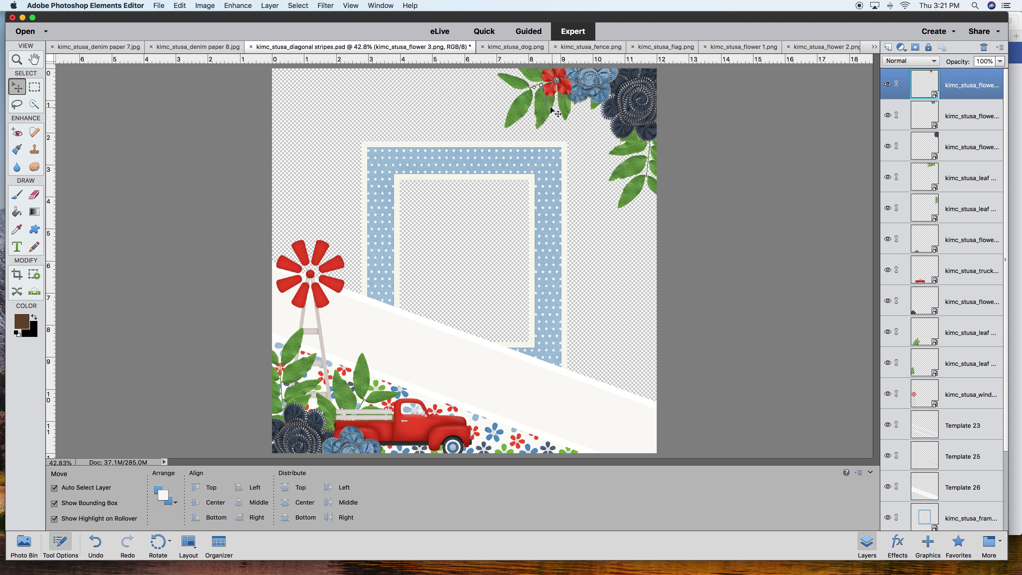
- Duplicate the red flower layer and move the copy to the page's right edge, below the navy flower
{"action": "right_click", "coordinate": [956, 92]}
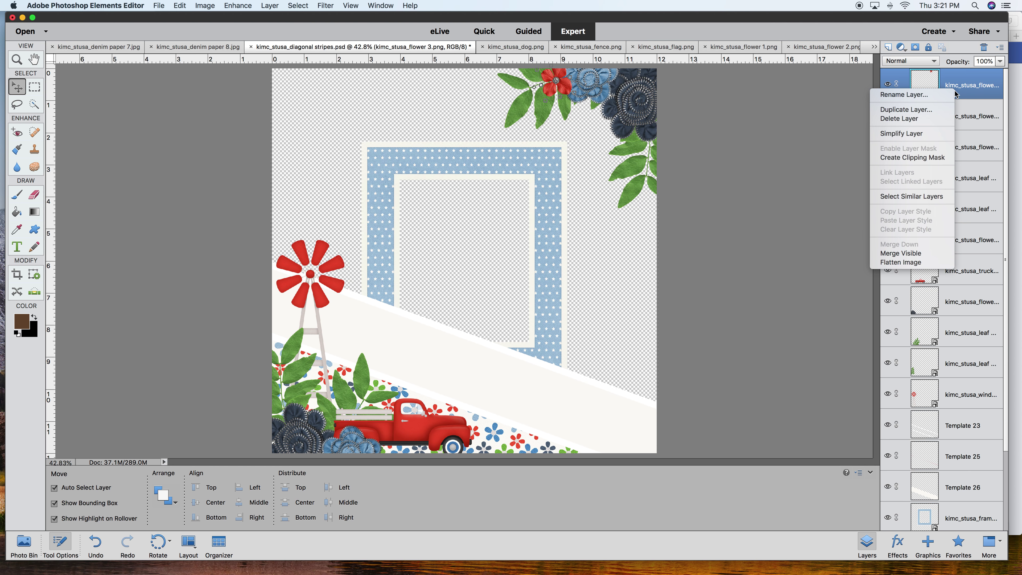
{"action": "left_click", "coordinate": [943, 114]}
{"action": "left_click", "coordinate": [612, 230]}
{"action": "left_click_drag", "start_coordinate": [567, 93], "coordinate": [652, 149]}
{"action": "left_click", "coordinate": [651, 164]}
- Put the copied red flower's layer directly above the navy flower's layer, shift it against the page's right edge, and rotate it -8.26 degrees
{"action": "left_click_drag", "start_coordinate": [965, 87], "coordinate": [949, 189]}
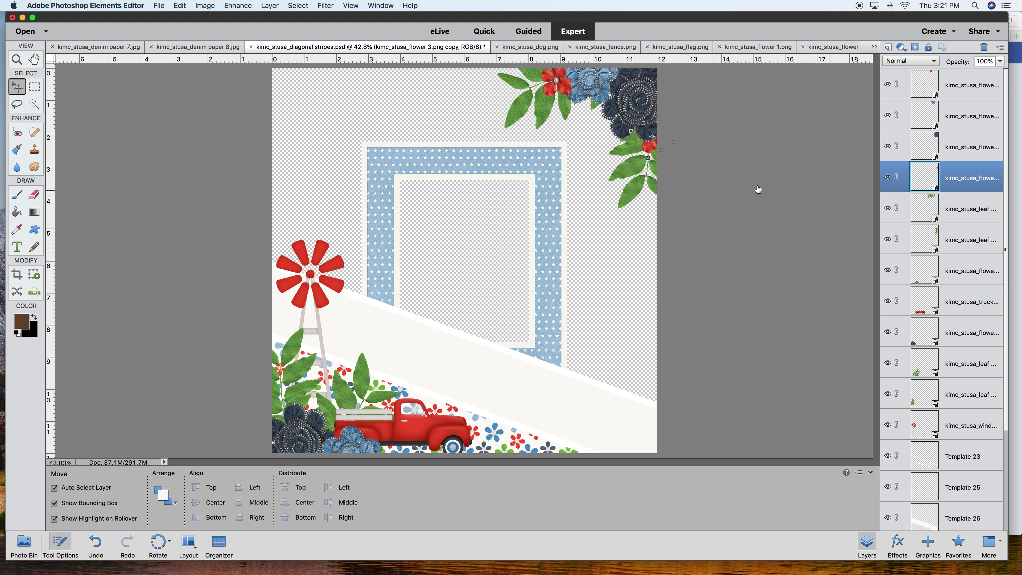
{"action": "mouse_move", "coordinate": [649, 149]}
{"action": "left_mouse_down"}
{"action": "mouse_move", "coordinate": [636, 151]}
{"action": "mouse_move", "coordinate": [649, 150]}
{"action": "left_mouse_up"}
{"action": "left_click_drag", "start_coordinate": [953, 181], "coordinate": [950, 143]}
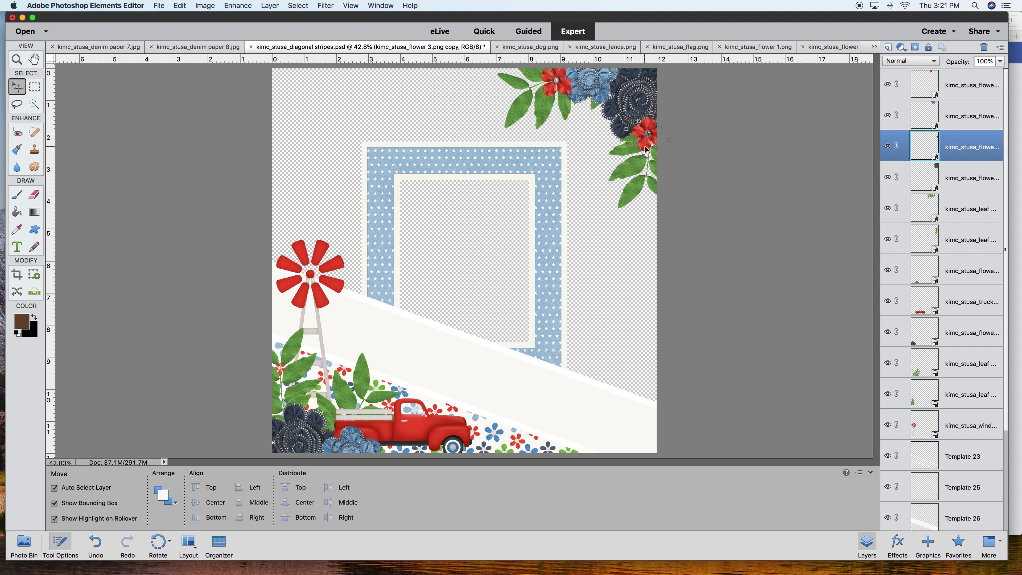
{"action": "mouse_move", "coordinate": [645, 150]}
{"action": "left_mouse_down"}
{"action": "mouse_move", "coordinate": [652, 172]}
{"action": "mouse_move", "coordinate": [655, 144]}
{"action": "left_mouse_up"}
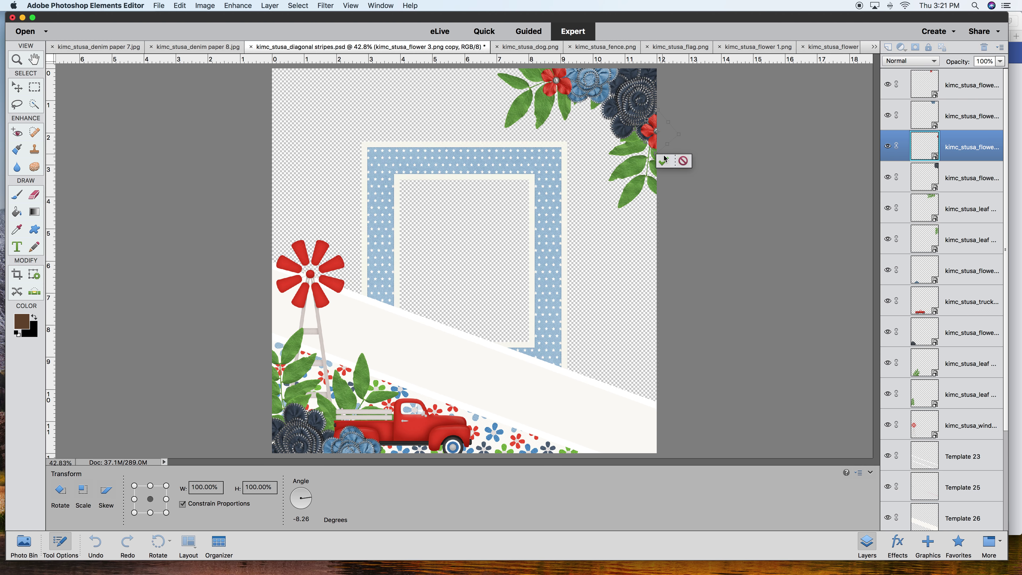
{"action": "left_click", "coordinate": [664, 171]}
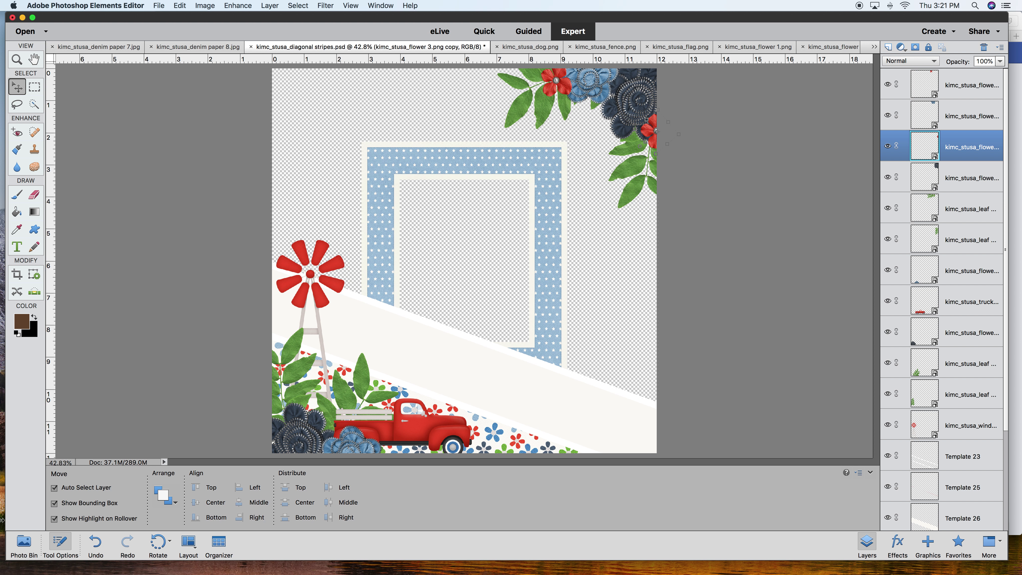
- Add kimc_stusa_guitar.png and kimc_stusa_glitter.png from the open files to the page
{"action": "left_click", "coordinate": [23, 543]}
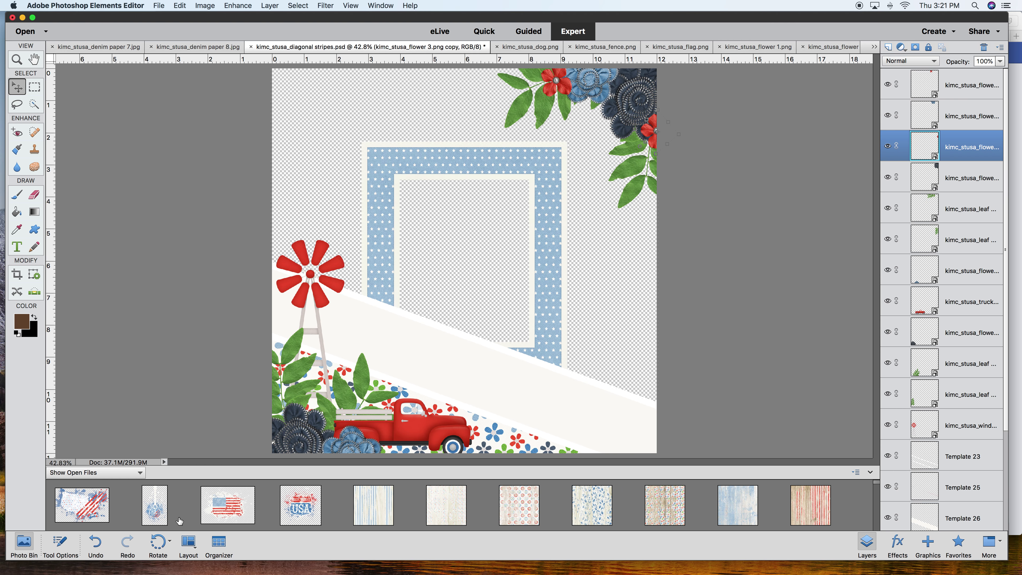
{"action": "scroll", "coordinate": [179, 521], "scroll_direction": "down", "scroll_amount": 3}
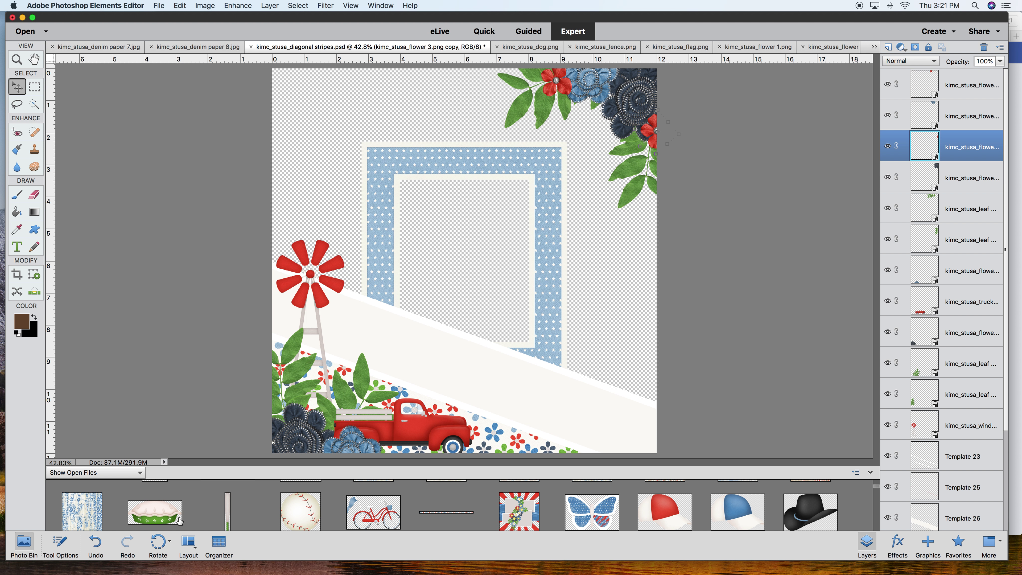
{"action": "scroll", "coordinate": [179, 521], "scroll_direction": "down", "scroll_amount": 5}
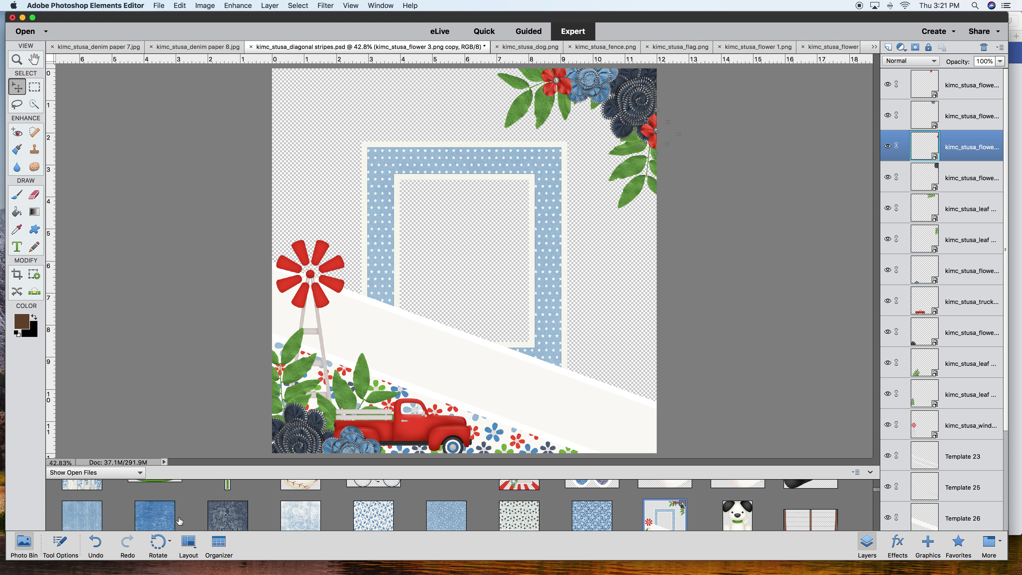
{"action": "scroll", "coordinate": [180, 521], "scroll_direction": "down", "scroll_amount": 6}
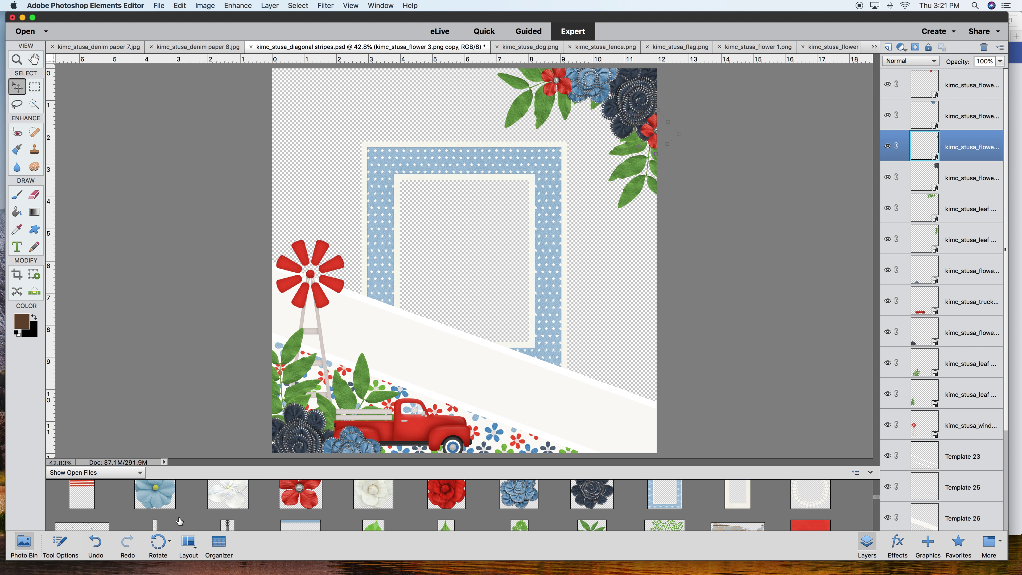
{"action": "scroll", "coordinate": [180, 522], "scroll_direction": "down", "scroll_amount": 2}
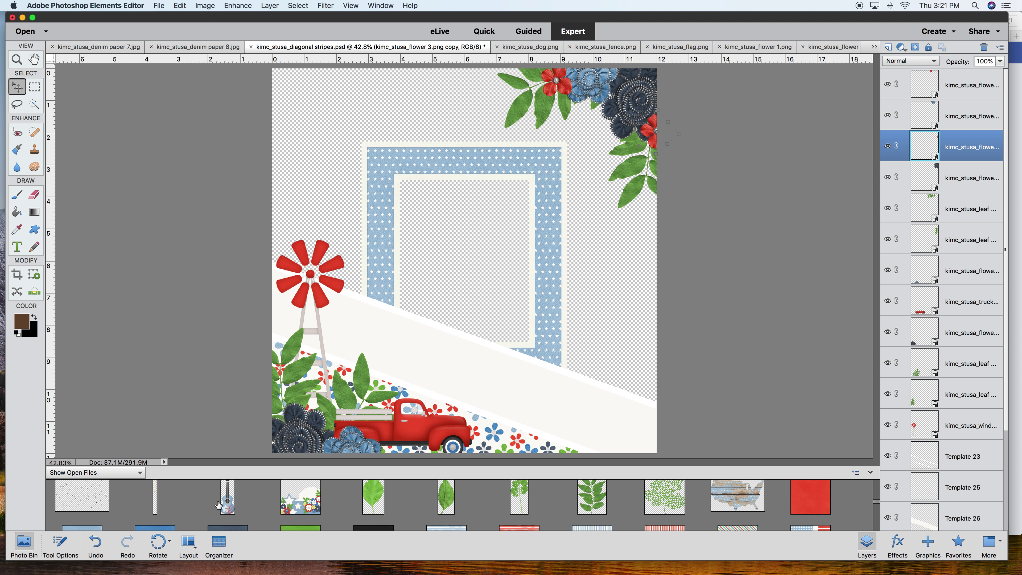
{"action": "left_click_drag", "start_coordinate": [218, 505], "coordinate": [334, 437]}
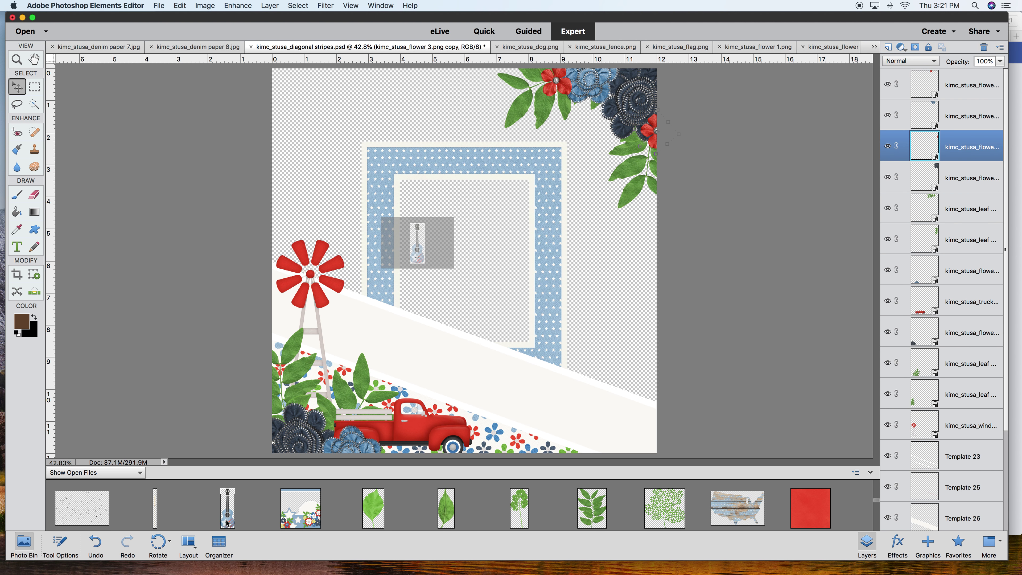
{"action": "left_click_drag", "start_coordinate": [82, 513], "coordinate": [504, 302]}
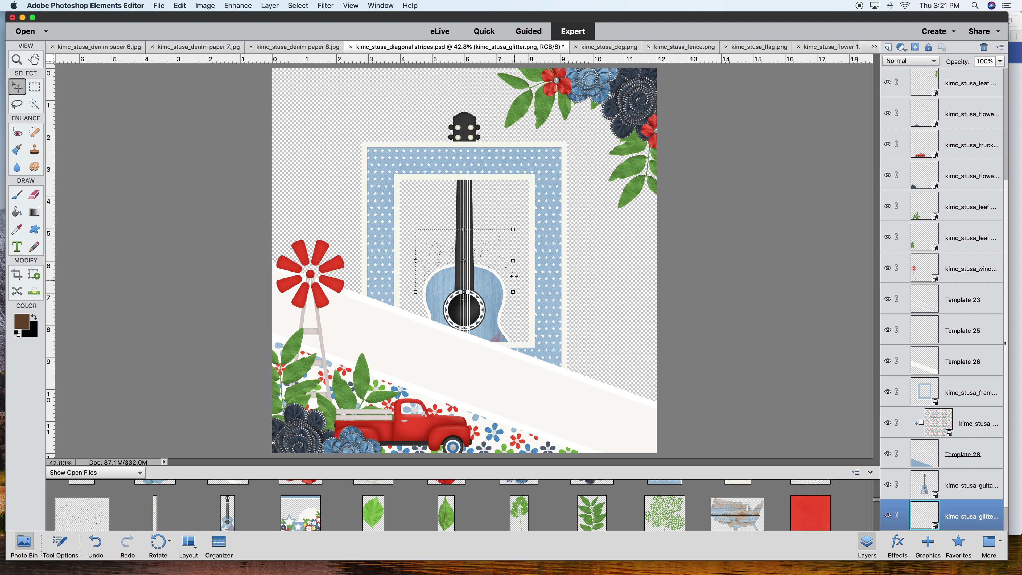
- Enlarge the glitter to 169.41% and position it behind the upper-right flower cluster
{"action": "left_click_drag", "start_coordinate": [415, 230], "coordinate": [501, 74]}
{"action": "mouse_move", "coordinate": [593, 119]}
{"action": "left_mouse_down"}
{"action": "mouse_move", "coordinate": [676, 129]}
{"action": "mouse_move", "coordinate": [639, 141]}
{"action": "mouse_move", "coordinate": [600, 114]}
{"action": "left_mouse_up"}
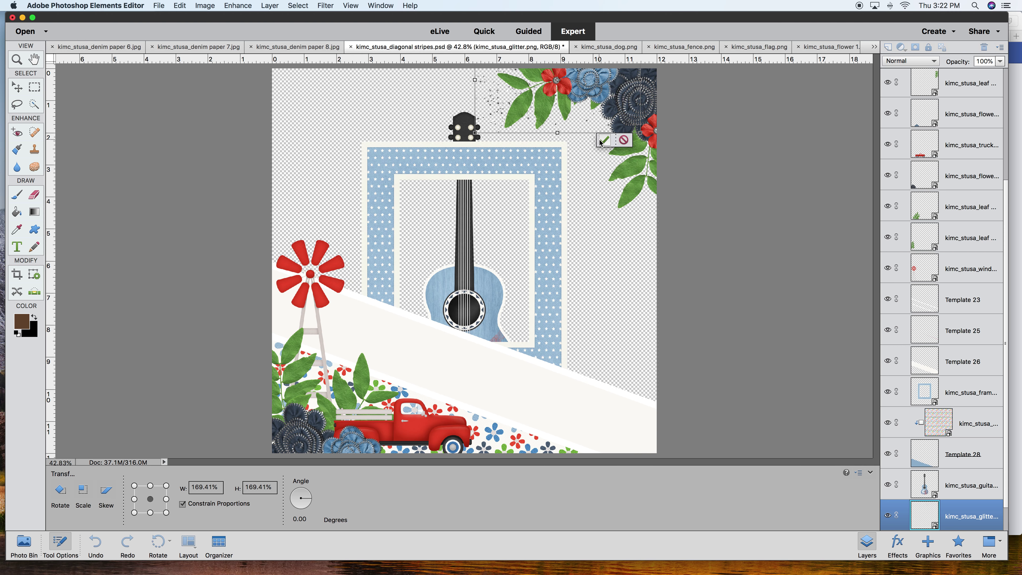
{"action": "left_click", "coordinate": [603, 140]}
- Add the Made in the USA sign, kimc_stusa_sign 1.png, from the open files to the page
{"action": "left_click", "coordinate": [23, 542]}
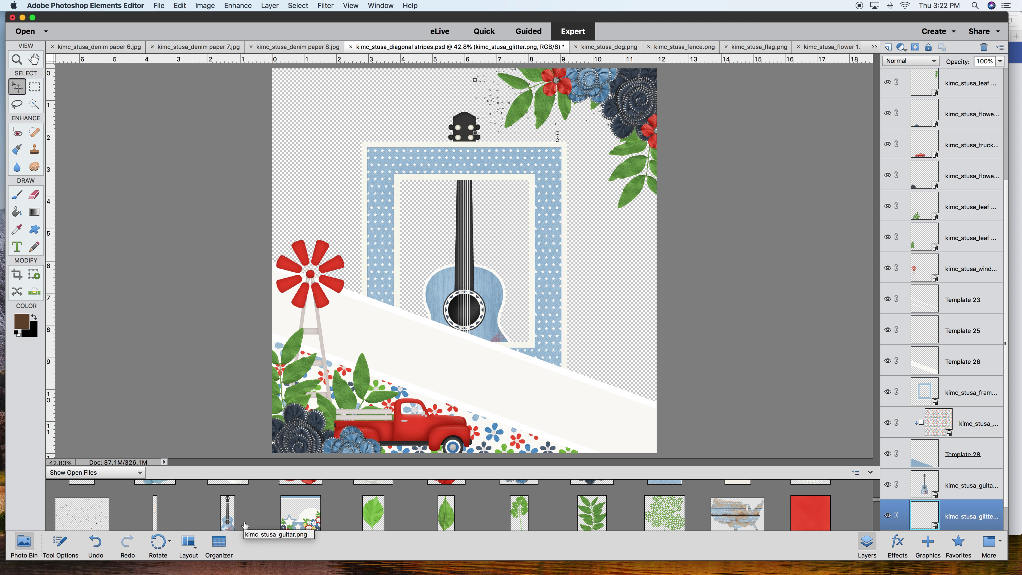
{"action": "scroll", "coordinate": [244, 525], "scroll_direction": "down", "scroll_amount": 1}
{"action": "scroll", "coordinate": [245, 525], "scroll_direction": "down", "scroll_amount": 4}
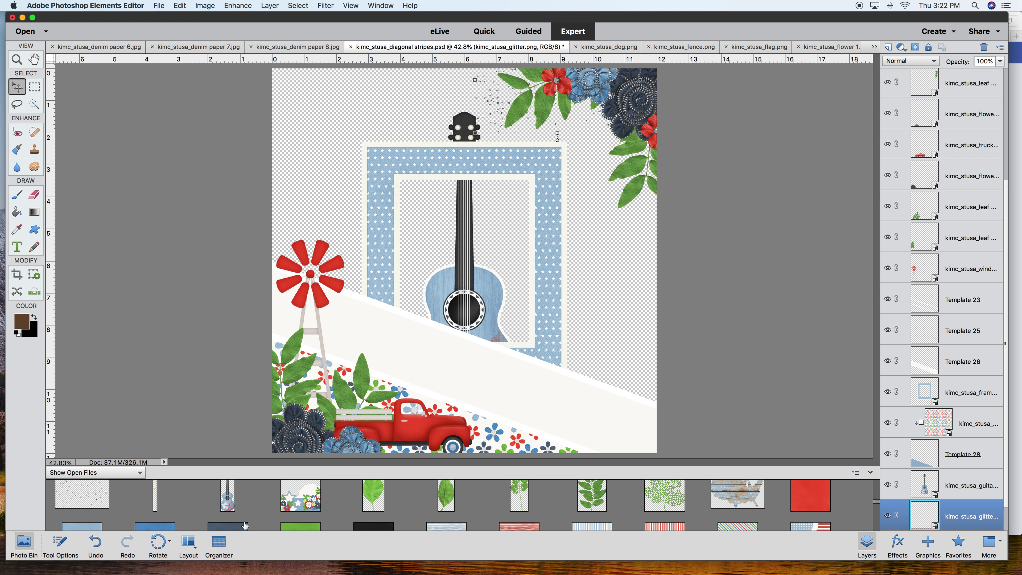
{"action": "scroll", "coordinate": [244, 525], "scroll_direction": "down", "scroll_amount": 2}
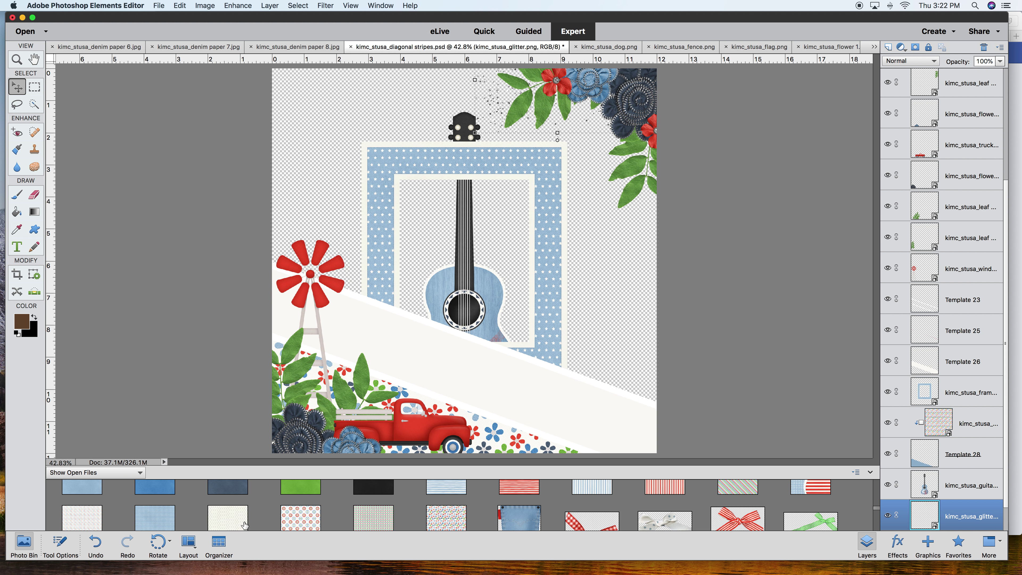
{"action": "scroll", "coordinate": [244, 525], "scroll_direction": "down", "scroll_amount": 2}
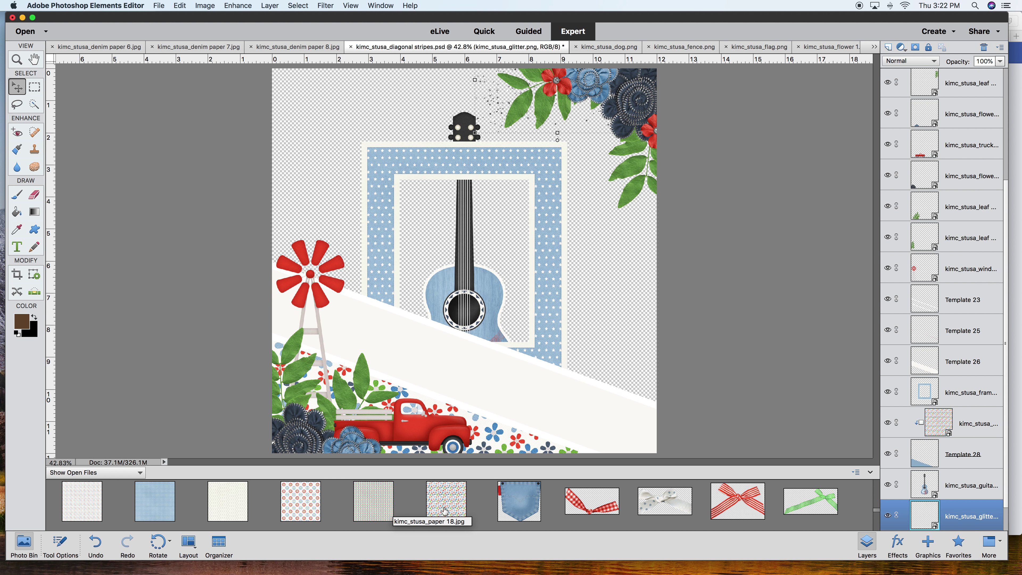
{"action": "scroll", "coordinate": [383, 511], "scroll_direction": "down", "scroll_amount": 2}
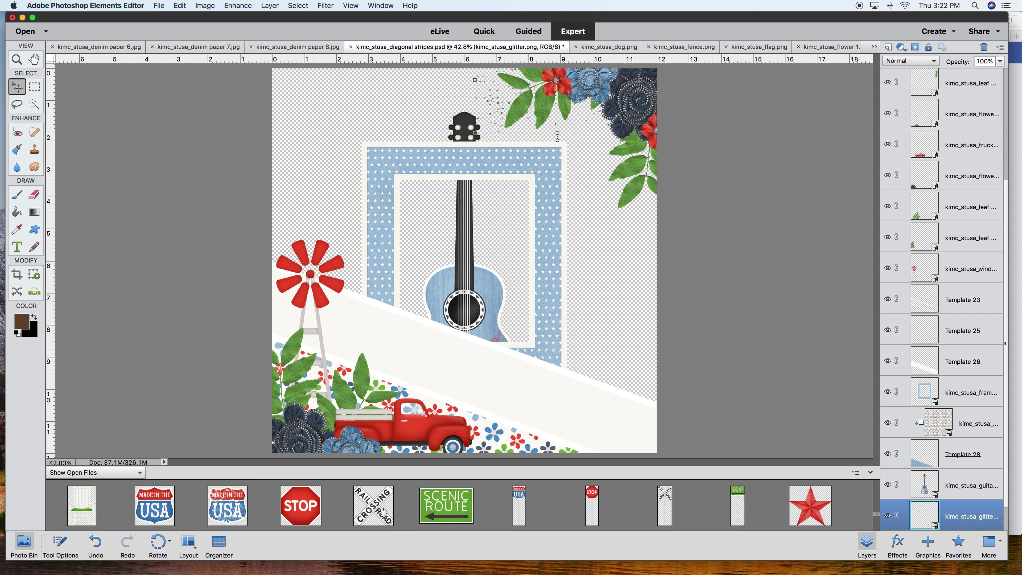
{"action": "left_click_drag", "start_coordinate": [154, 506], "coordinate": [463, 278]}
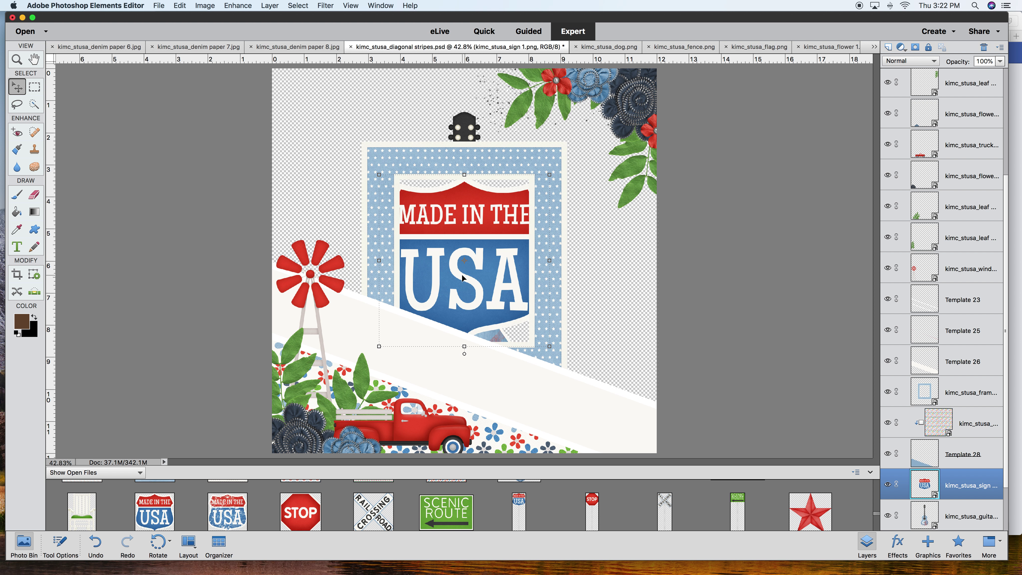
- Scale the Made in the USA sign to 38.10% and place it just below the upper-right flower cluster
{"action": "left_click_drag", "start_coordinate": [380, 345], "coordinate": [582, 142]}
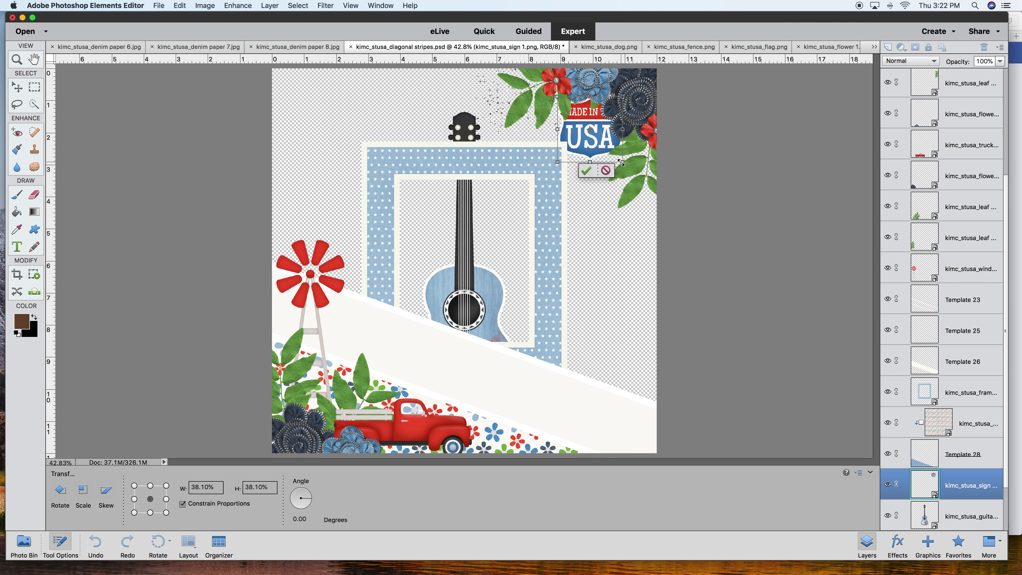
{"action": "left_click_drag", "start_coordinate": [590, 145], "coordinate": [579, 157]}
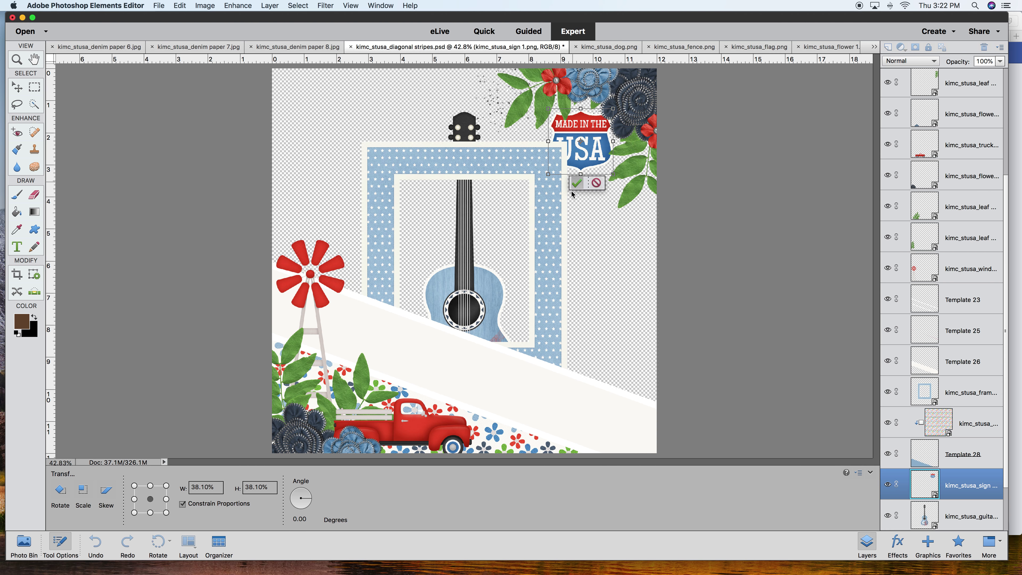
{"action": "left_click", "coordinate": [558, 202]}
- Move the blue dotted frame up and left, clear of the sign, and scale it to 99.05%
{"action": "left_click_drag", "start_coordinate": [563, 148], "coordinate": [527, 176]}
{"action": "left_click_drag", "start_coordinate": [536, 358], "coordinate": [542, 372]}
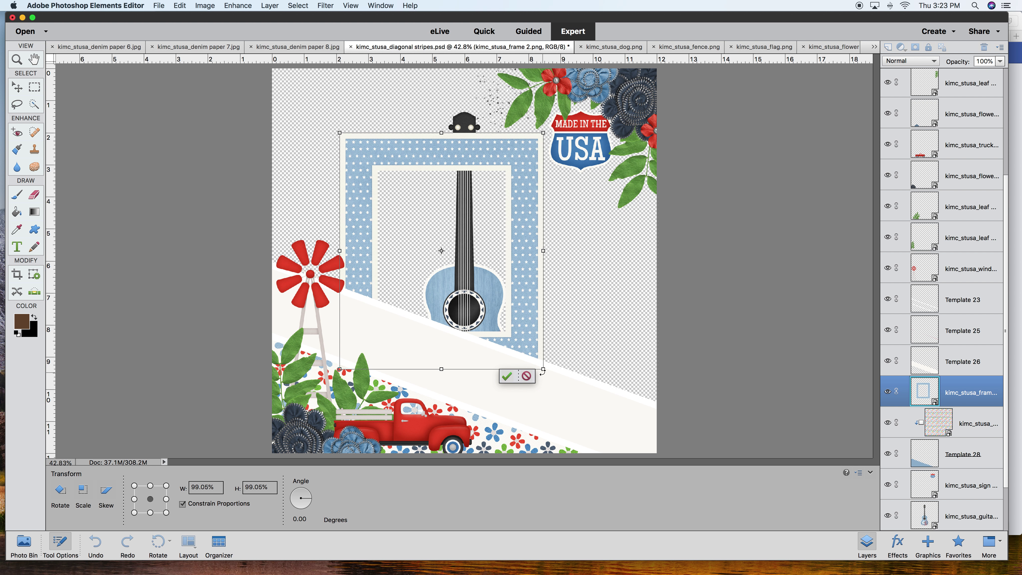
{"action": "left_click", "coordinate": [507, 377]}
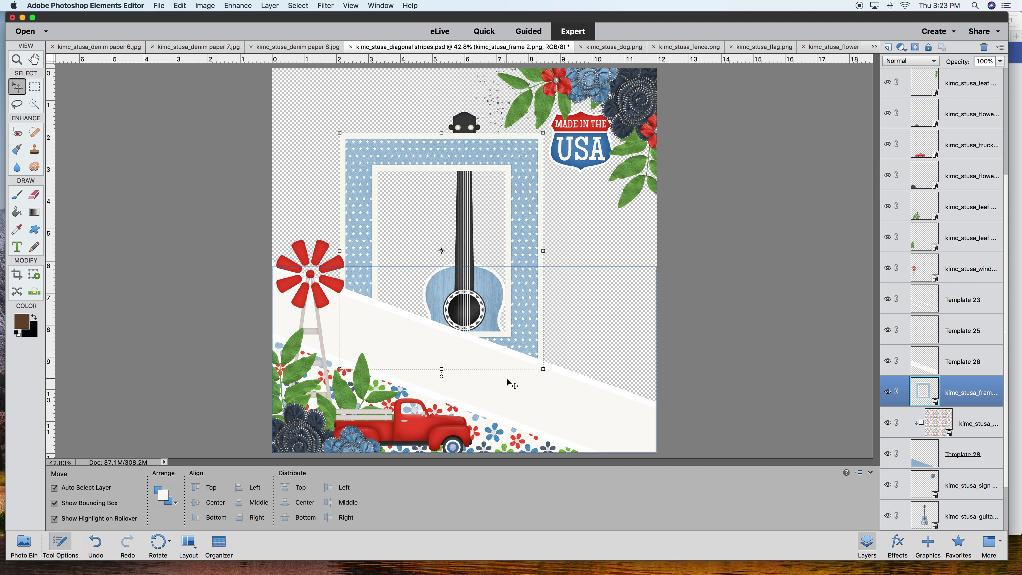
- Move the guitar layer above the truck layer so the guitar sits in front of the frame and diagonal stripe
{"action": "left_click", "coordinate": [601, 230]}
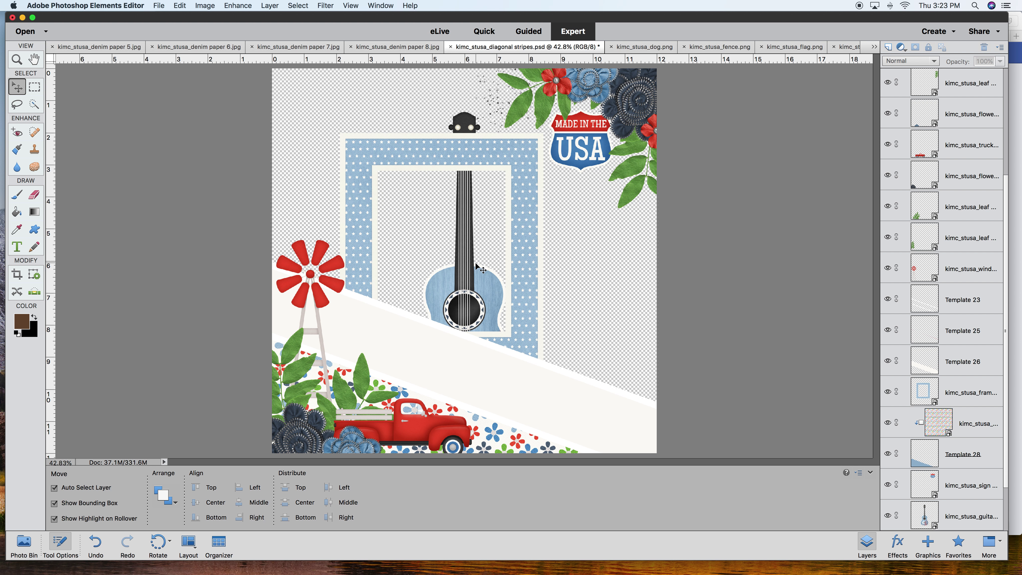
{"action": "left_click", "coordinate": [471, 282]}
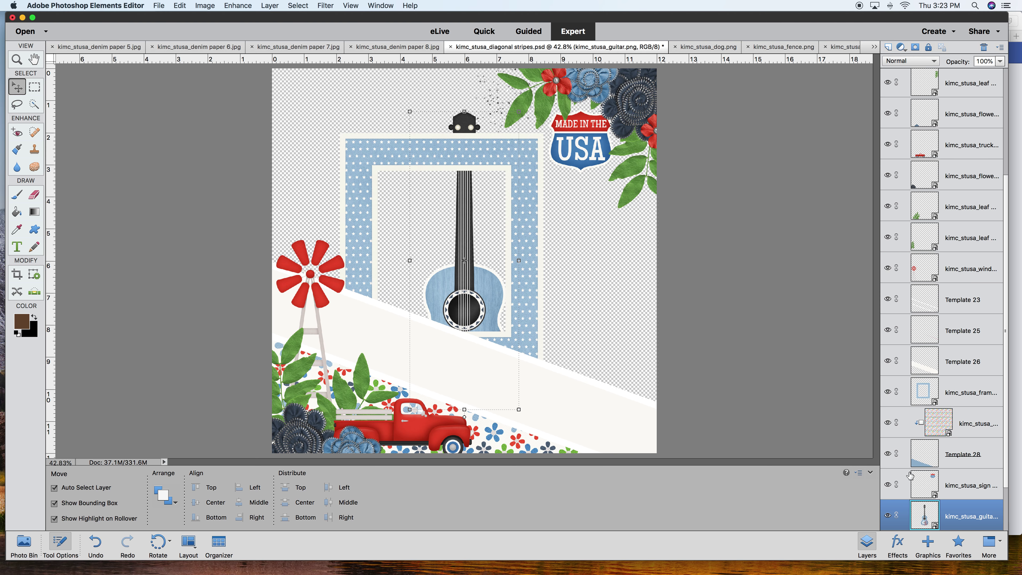
{"action": "left_click_drag", "start_coordinate": [961, 525], "coordinate": [956, 128]}
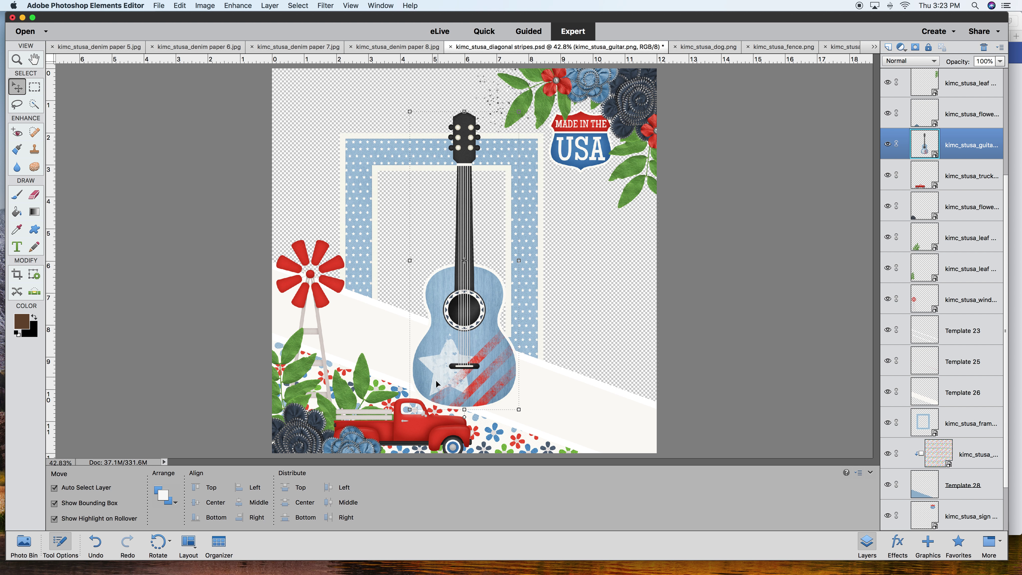
- Shrink the guitar, tilt it diagonally into the upper-right flower cluster, and move the Made in the USA sign down clear of it
{"action": "left_click_drag", "start_coordinate": [519, 409], "coordinate": [516, 207]}
{"action": "left_click", "coordinate": [485, 257]}
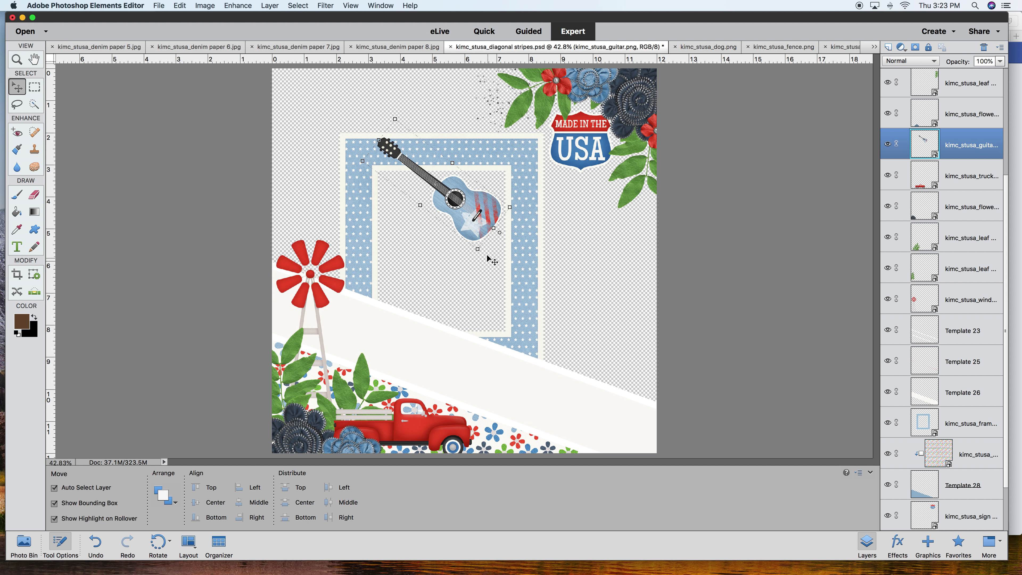
{"action": "left_click_drag", "start_coordinate": [476, 232], "coordinate": [577, 314]}
{"action": "left_click", "coordinate": [622, 180]}
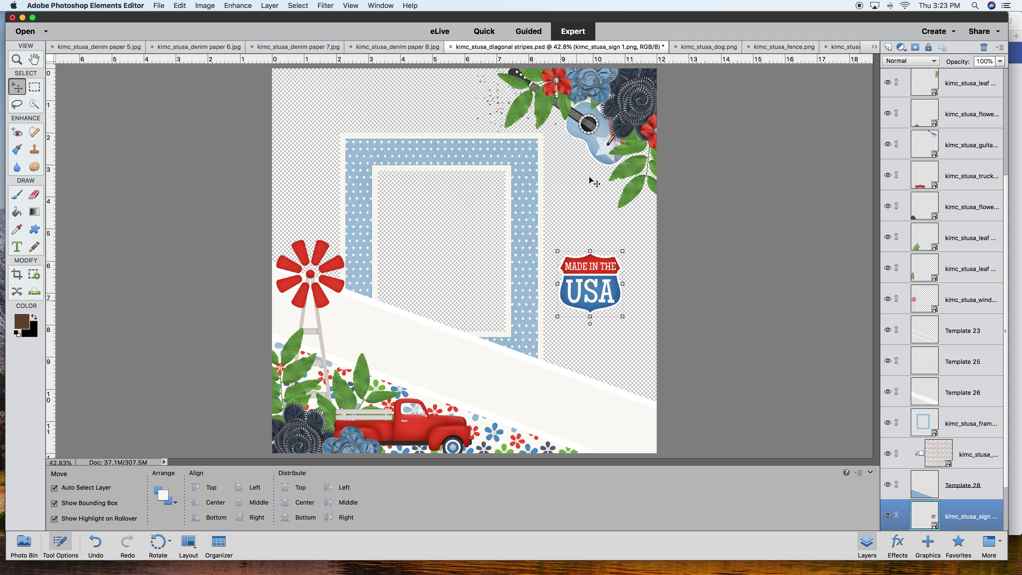
- Restack the guitar layer directly above the upper-right cluster's leaf layers and beneath its flower layers
{"action": "left_click", "coordinate": [604, 158]}
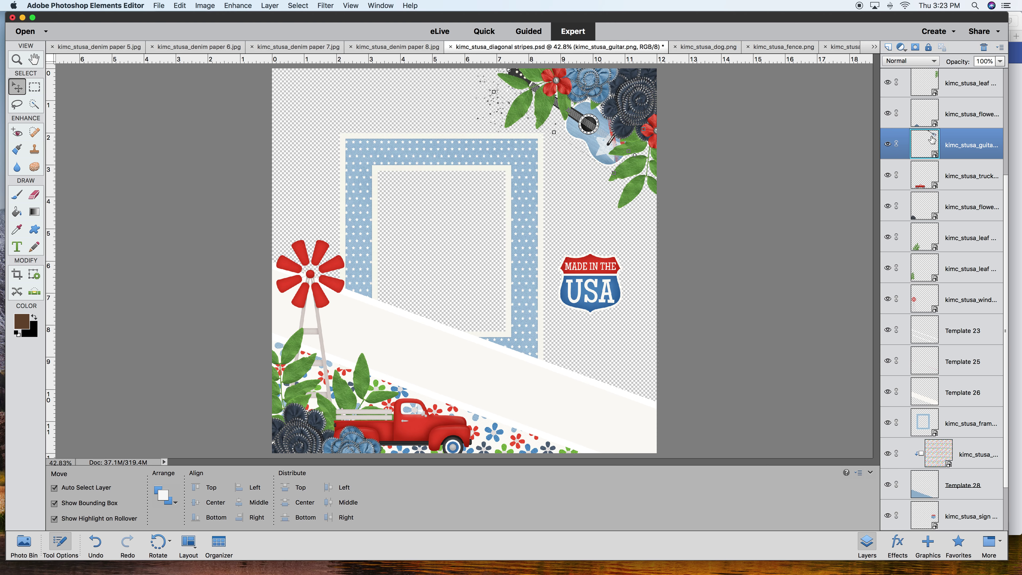
{"action": "scroll", "coordinate": [959, 147], "scroll_direction": "up", "scroll_amount": 5}
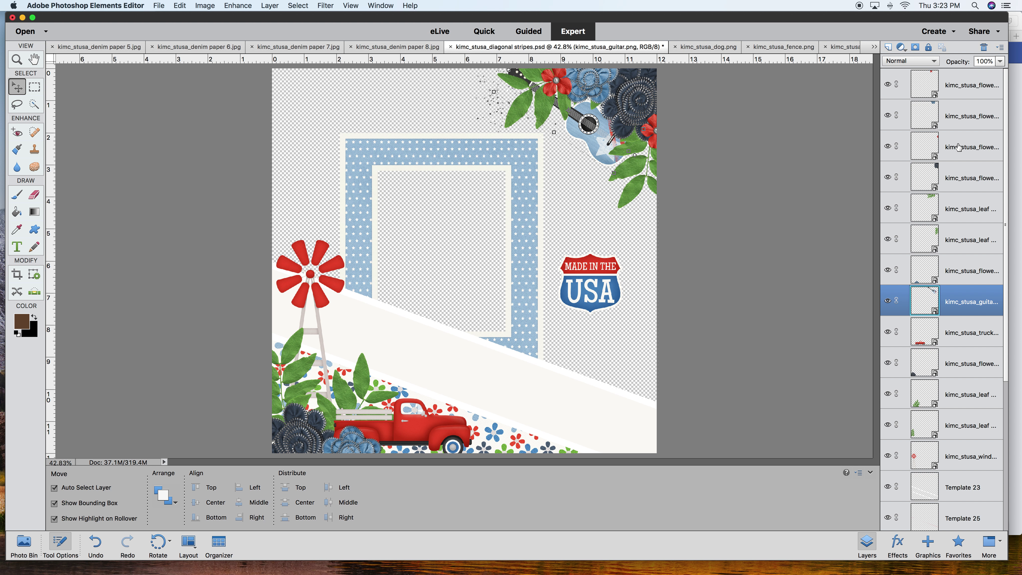
{"action": "left_click_drag", "start_coordinate": [968, 312], "coordinate": [962, 206]}
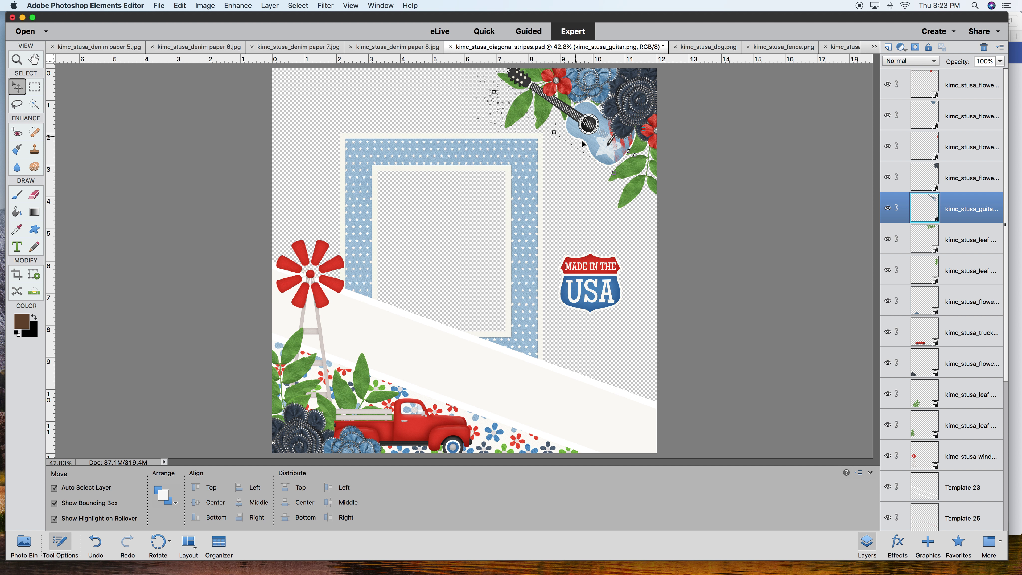
- Scale the guitar to 103.39% and shift it slightly down and right within the upper-right flower cluster
{"action": "mouse_move", "coordinate": [604, 156]}
{"action": "left_mouse_down"}
{"action": "mouse_move", "coordinate": [618, 169]}
{"action": "mouse_move", "coordinate": [625, 161]}
{"action": "left_mouse_up"}
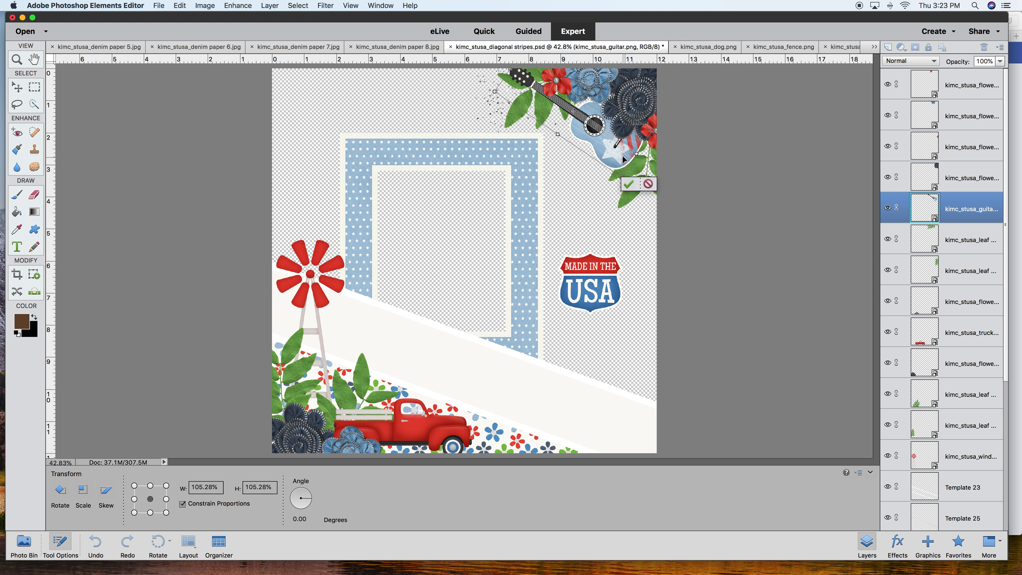
{"action": "left_click_drag", "start_coordinate": [498, 95], "coordinate": [492, 94]}
{"action": "left_click_drag", "start_coordinate": [614, 149], "coordinate": [626, 166]}
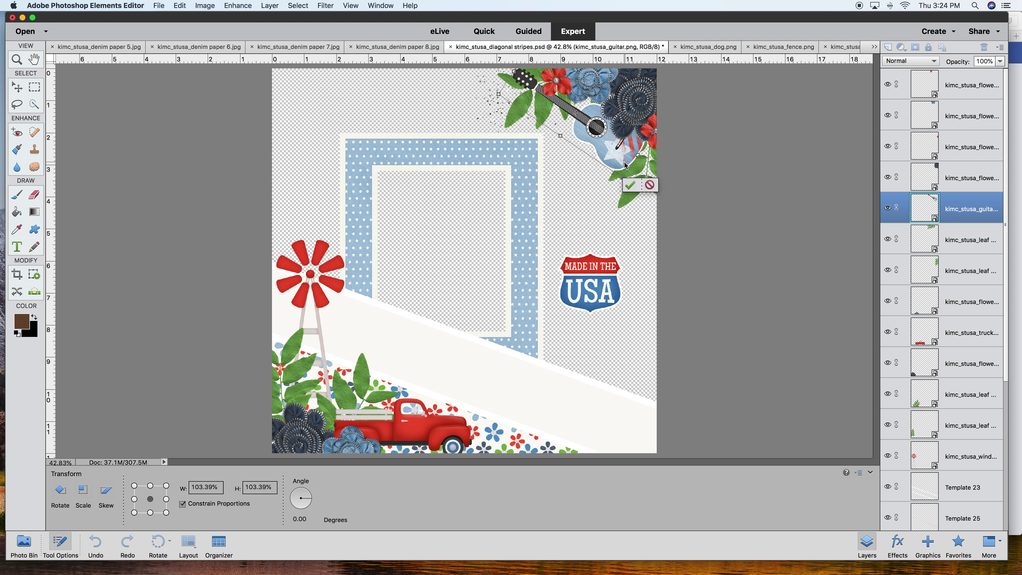
{"action": "left_click", "coordinate": [630, 185]}
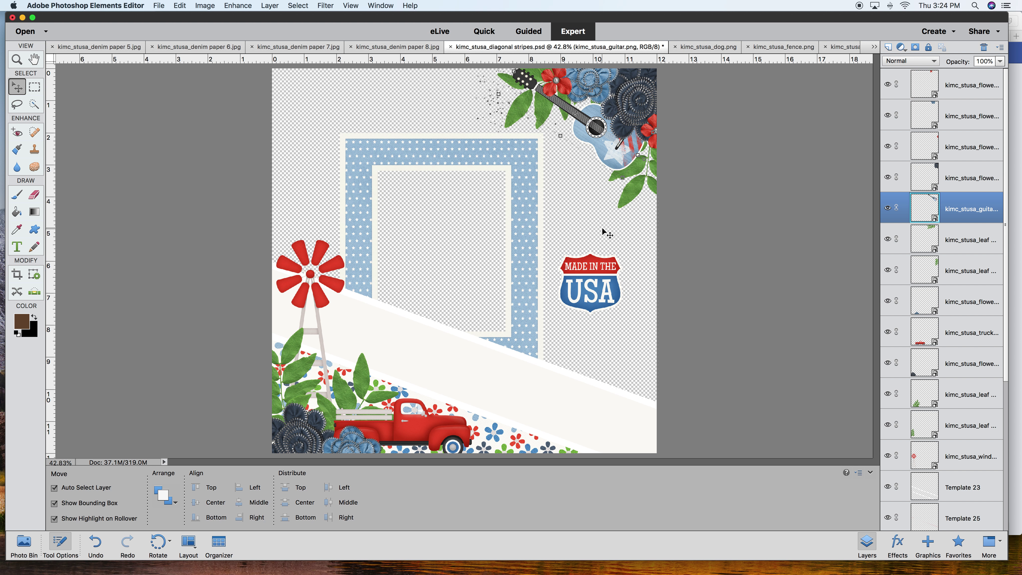
- Place the Made in the USA sign in the lower-left cluster, stacking its layer between the dark flower and the leaves
{"action": "left_click", "coordinate": [591, 292]}
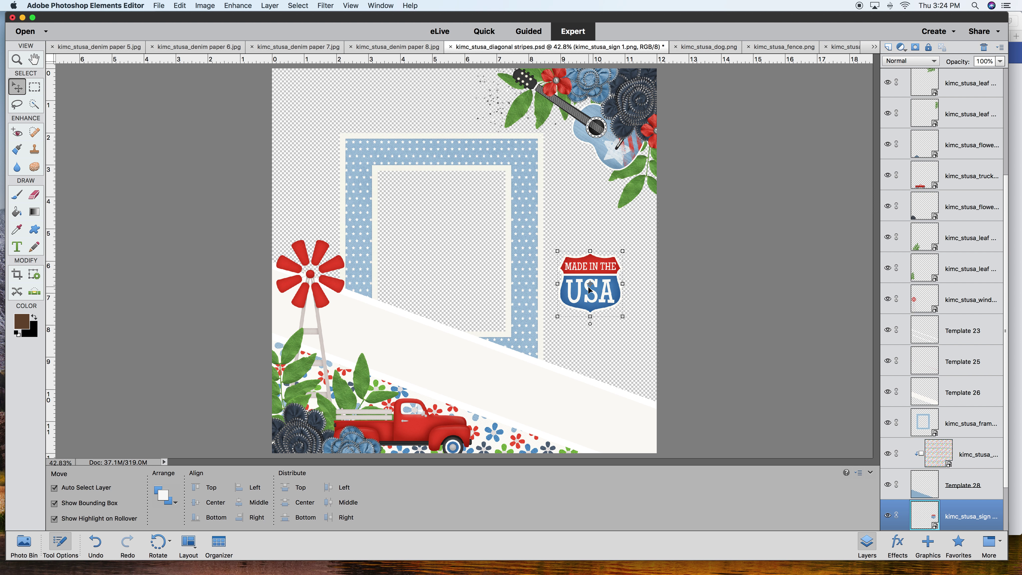
{"action": "left_click_drag", "start_coordinate": [588, 290], "coordinate": [486, 316]}
{"action": "left_click_drag", "start_coordinate": [953, 521], "coordinate": [925, 237]}
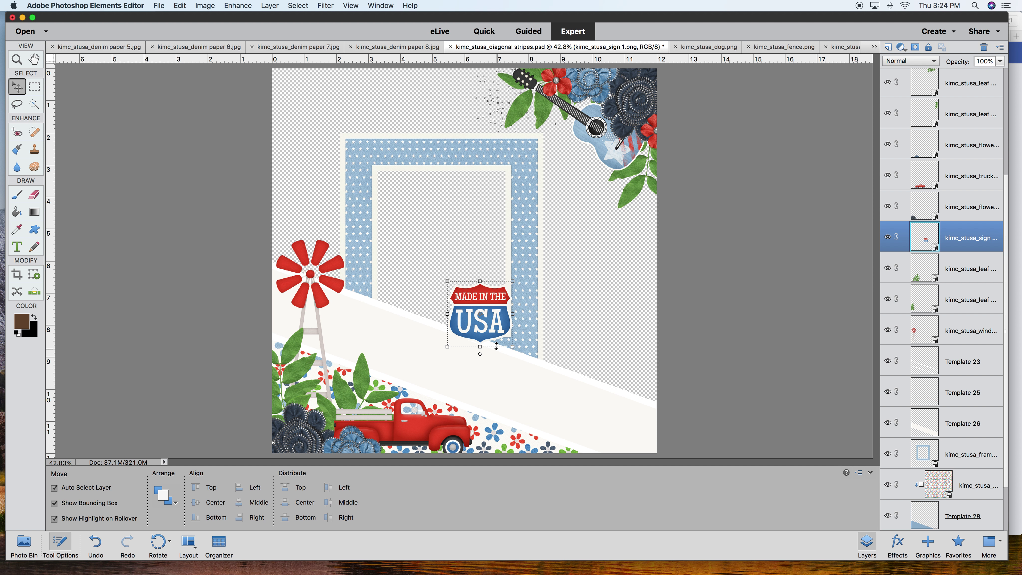
{"action": "left_click_drag", "start_coordinate": [495, 329], "coordinate": [344, 411]}
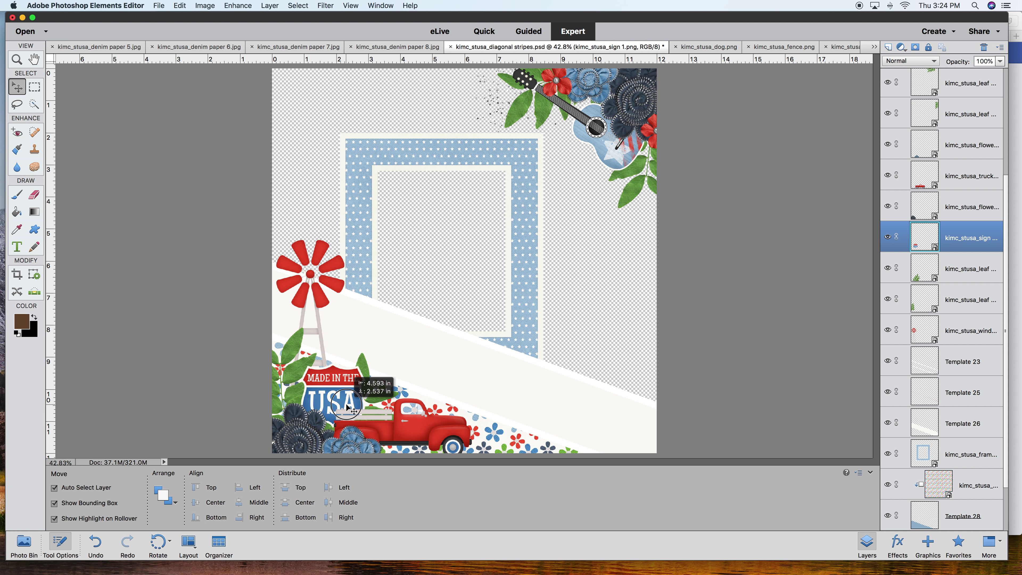
- Nudge the Made in the USA sign up and right above the lower-left flowers
{"action": "key", "text": "Up"}
{"action": "key", "text": "Up"}
{"action": "key", "text": "Up"}
{"action": "key", "text": "Up"}
{"action": "key", "text": "Up"}
{"action": "key", "text": "Up"}
{"action": "key", "text": "Up"}
{"action": "key", "text": "Up"}
{"action": "key", "text": "Up"}
{"action": "key", "text": "Up"}
{"action": "key", "text": "Up"}
{"action": "key", "text": "Up"}
{"action": "key", "text": "Right"}
{"action": "key", "text": "Right"}
{"action": "key", "text": "Right"}
{"action": "key", "text": "Right"}
{"action": "key", "text": "Right"}
{"action": "key", "text": "Right"}
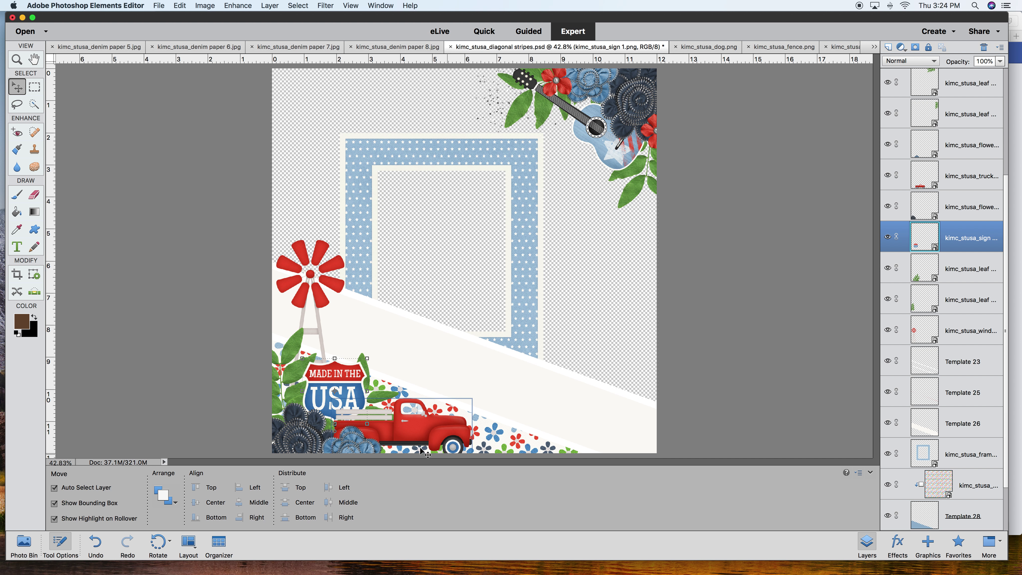
{"action": "key", "text": "Up"}
{"action": "key", "text": "Up"}
{"action": "key", "text": "Up"}
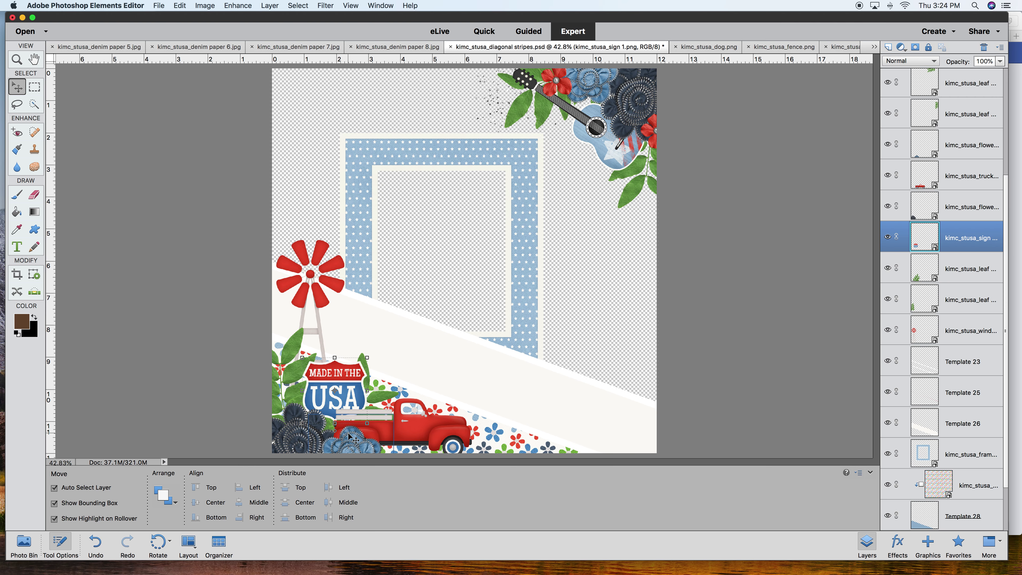
- Lower the Made in the USA sign behind the lower-left flowers and scale it to 115.01%
{"action": "left_click_drag", "start_coordinate": [353, 390], "coordinate": [347, 407]}
{"action": "left_click_drag", "start_coordinate": [348, 405], "coordinate": [350, 408]}
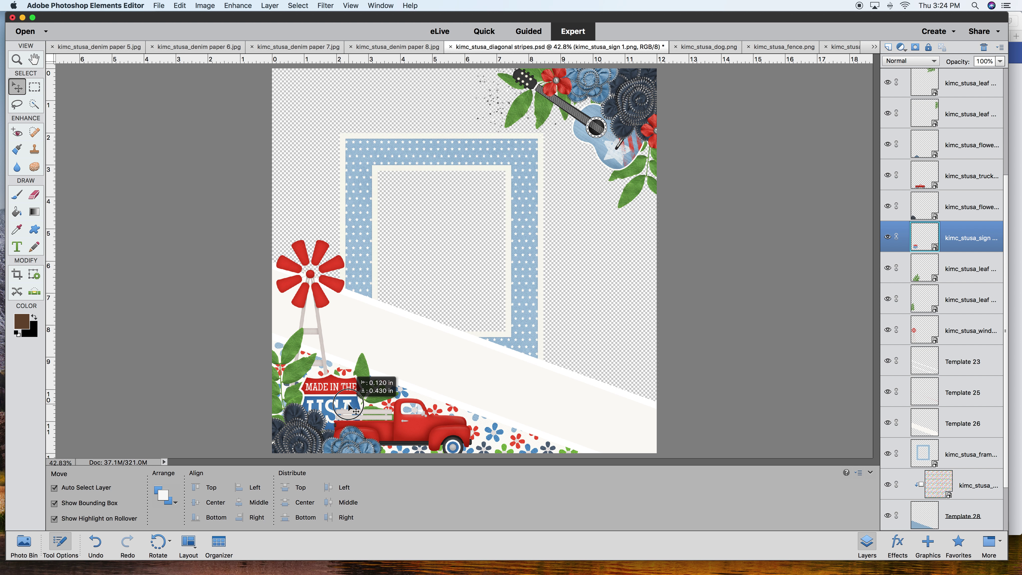
{"action": "left_click_drag", "start_coordinate": [367, 369], "coordinate": [372, 362]}
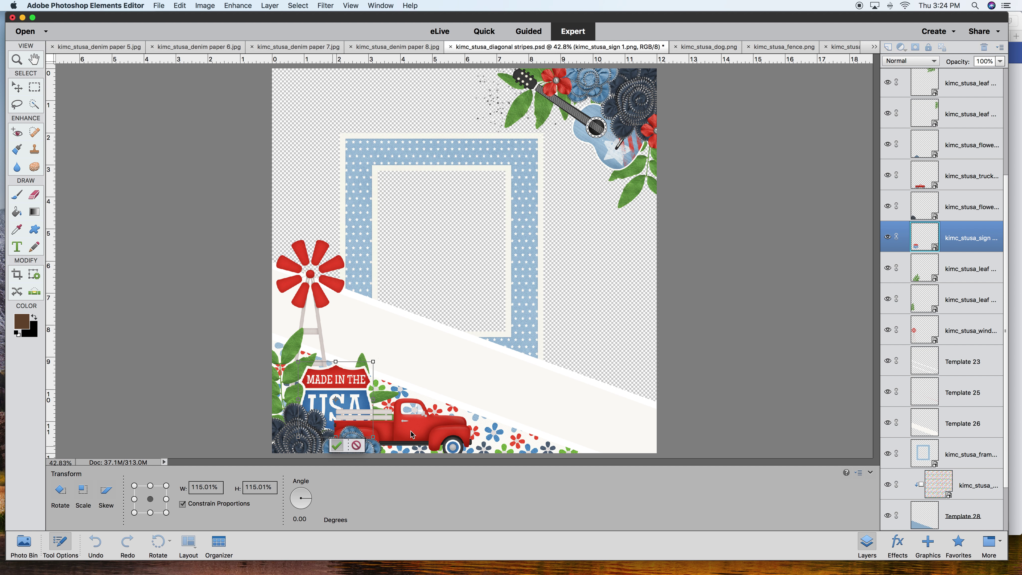
{"action": "left_click", "coordinate": [337, 445]}
- Scale the red truck down to 84.25%, keeping its front end in place so more of the sign shows
{"action": "left_click", "coordinate": [342, 413]}
{"action": "left_click_drag", "start_coordinate": [331, 399], "coordinate": [352, 416]}
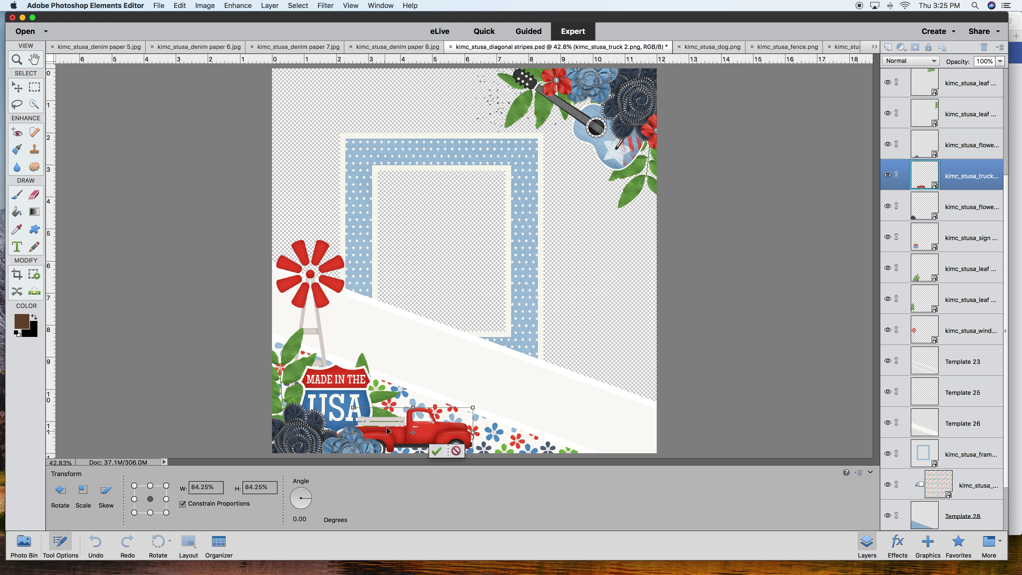
{"action": "left_click", "coordinate": [436, 451]}
- Enlarge the leaf behind the Made in the USA sign, kimc_stusa_leaf 4.png, to 115.95%
{"action": "left_click", "coordinate": [405, 355]}
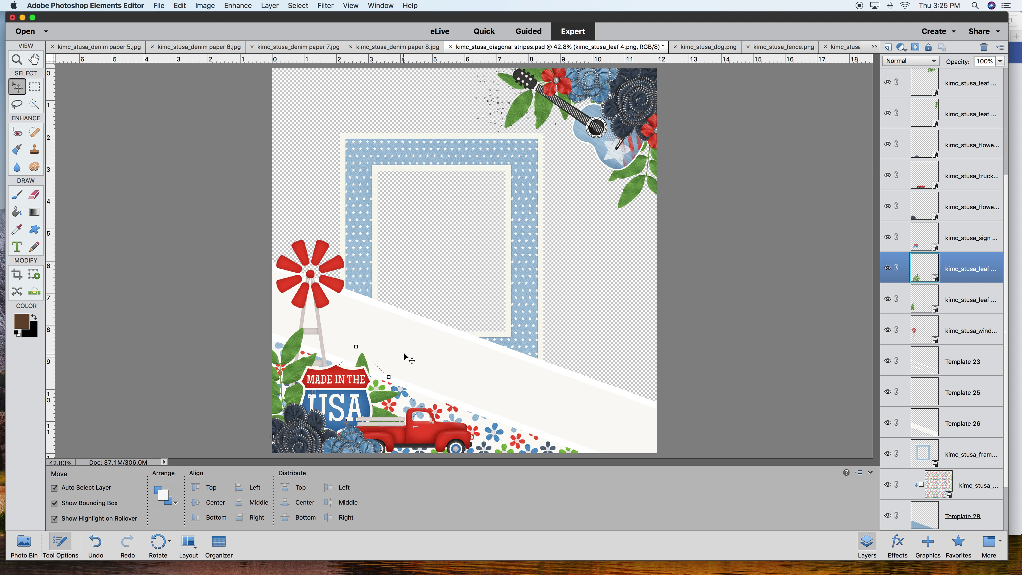
{"action": "left_click_drag", "start_coordinate": [356, 347], "coordinate": [360, 326]}
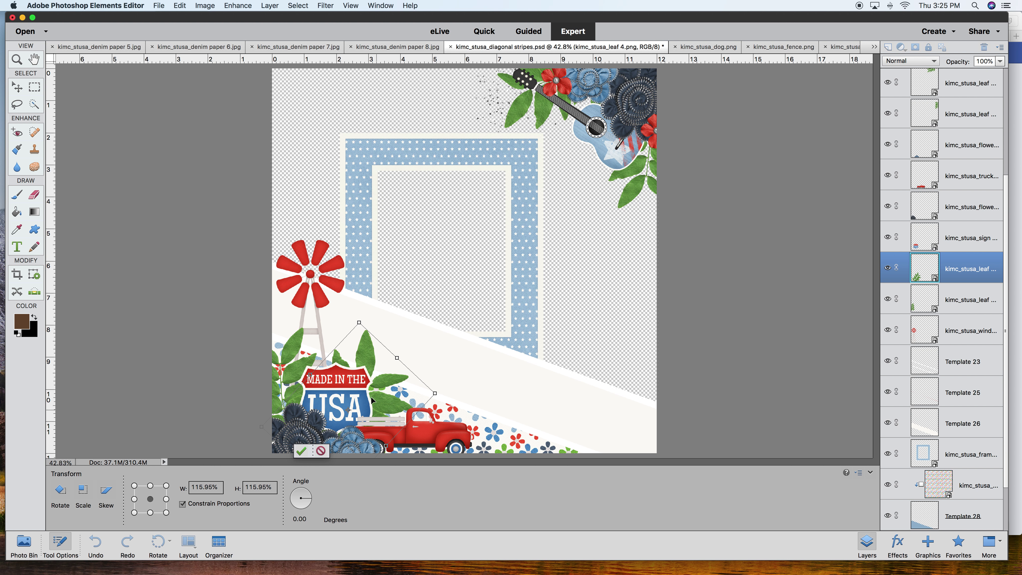
{"action": "left_click", "coordinate": [301, 451]}
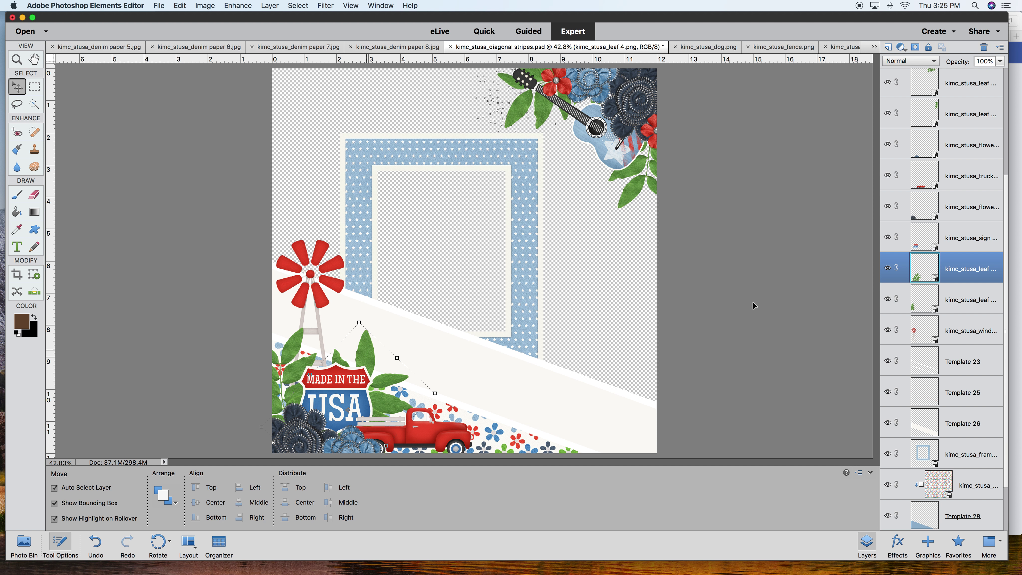
- Duplicate the enlarged leaf layer as kimc_stusa_leaf 4.png copy 3 in the same document
{"action": "right_click", "coordinate": [971, 277]}
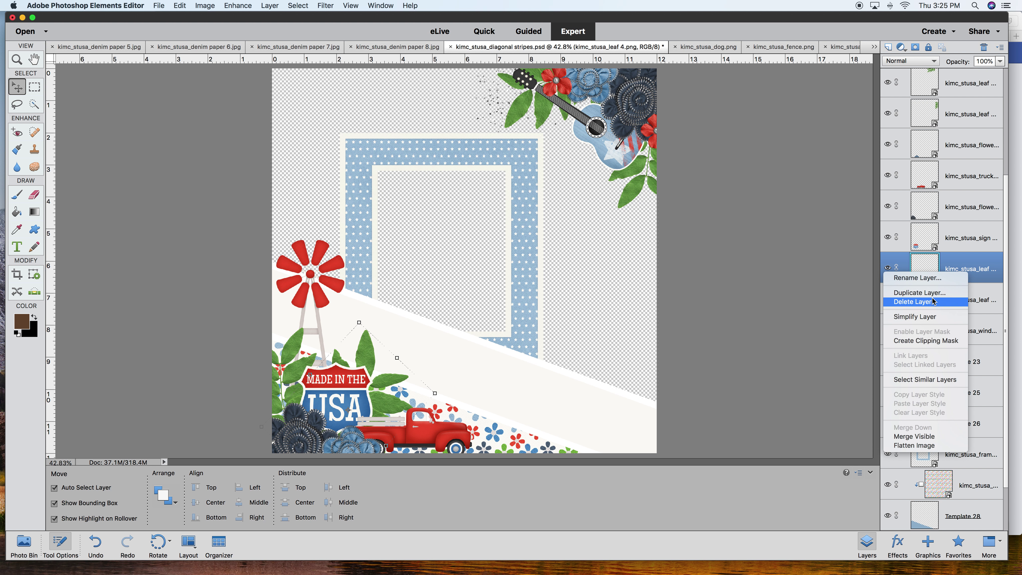
{"action": "left_click", "coordinate": [921, 298]}
{"action": "left_click", "coordinate": [612, 231]}
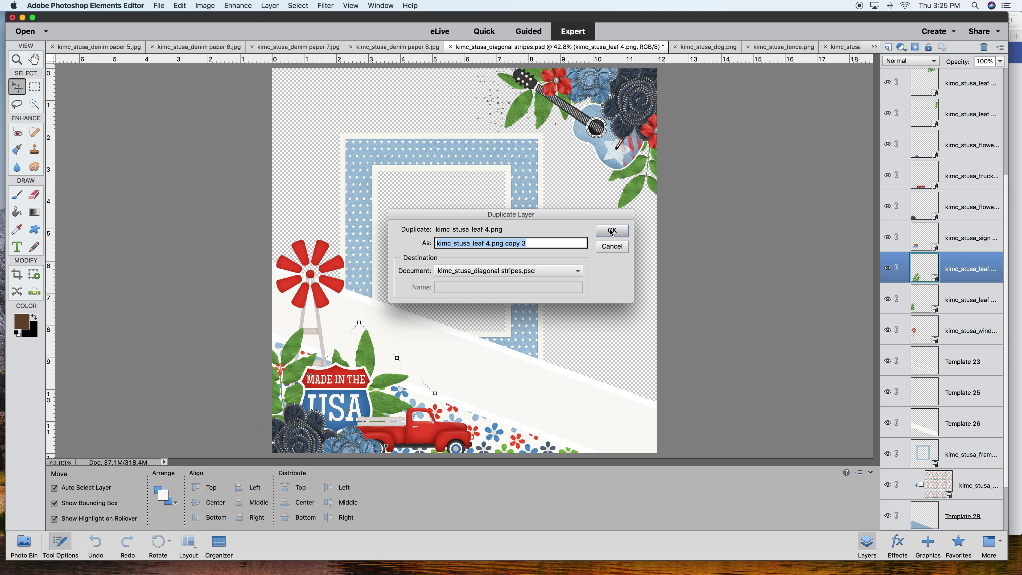
- Bring the leaf copy to the front and place it along the truck's lower edge, scaled to 66.55% and rotated to 47.21°
{"action": "left_click_drag", "start_coordinate": [369, 355], "coordinate": [464, 361]}
{"action": "right_click", "coordinate": [464, 361]}
{"action": "left_click", "coordinate": [476, 415]}
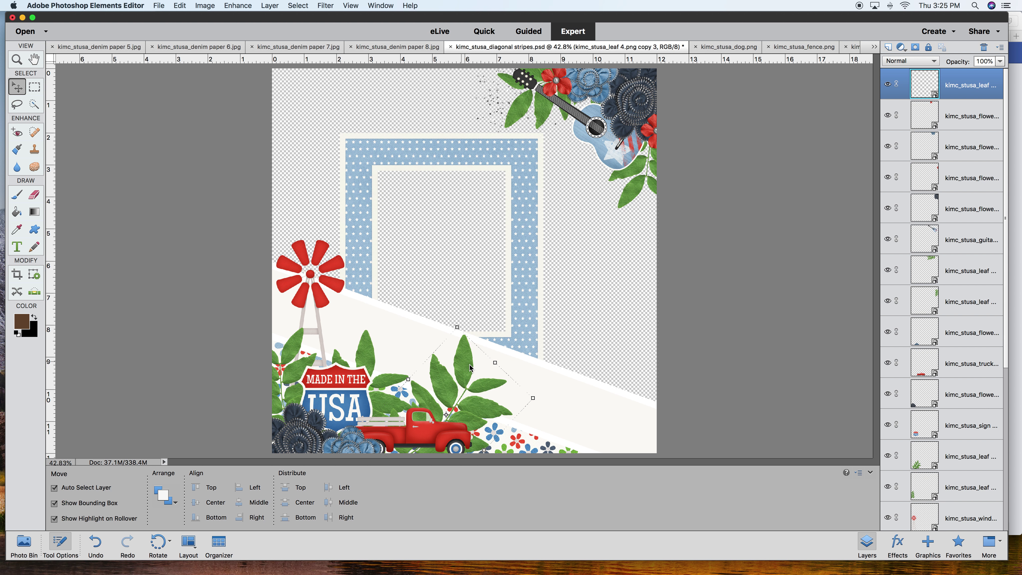
{"action": "left_click_drag", "start_coordinate": [457, 327], "coordinate": [454, 433]}
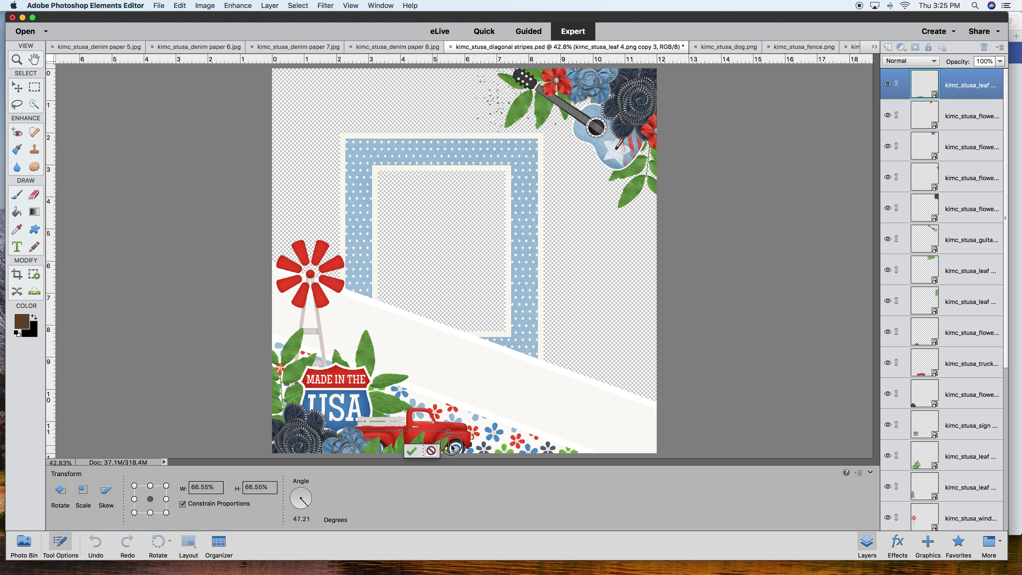
{"action": "left_click", "coordinate": [411, 452]}
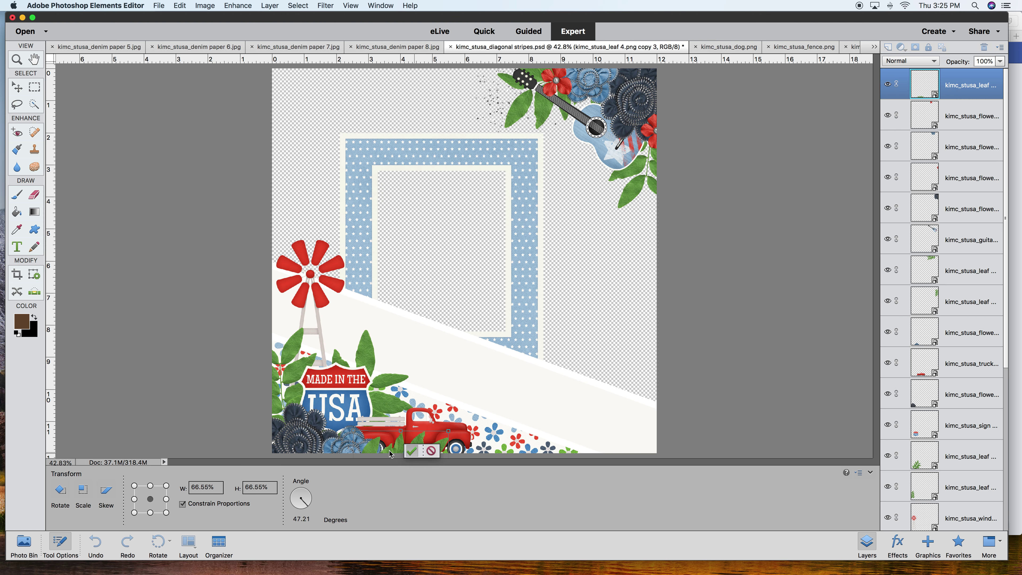
- Bring the light blue denim flower beside the truck, kimc_stusa_flower 6.png, to the front
{"action": "left_click", "coordinate": [334, 447]}
{"action": "right_click", "coordinate": [333, 447]}
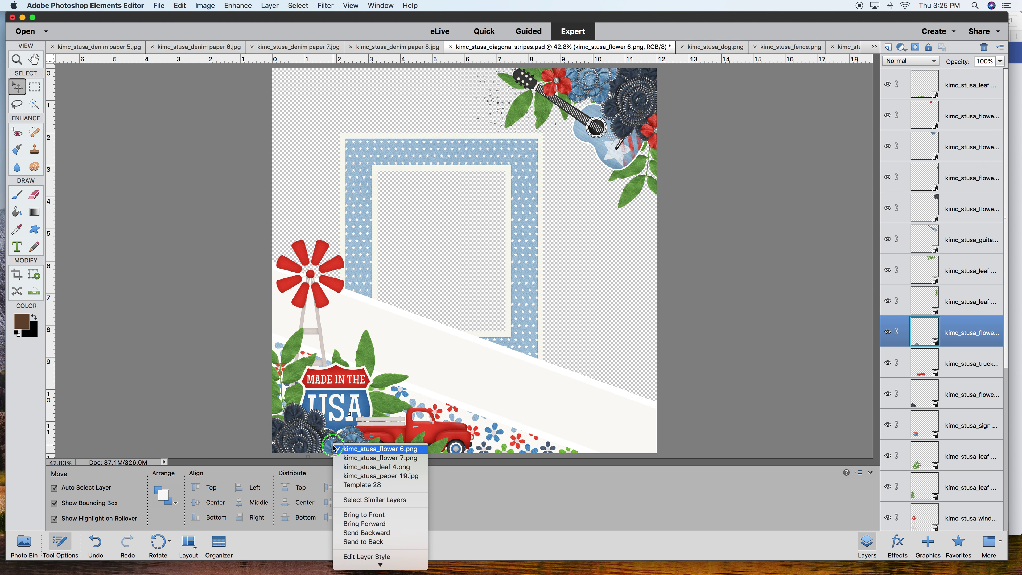
{"action": "left_click", "coordinate": [364, 515]}
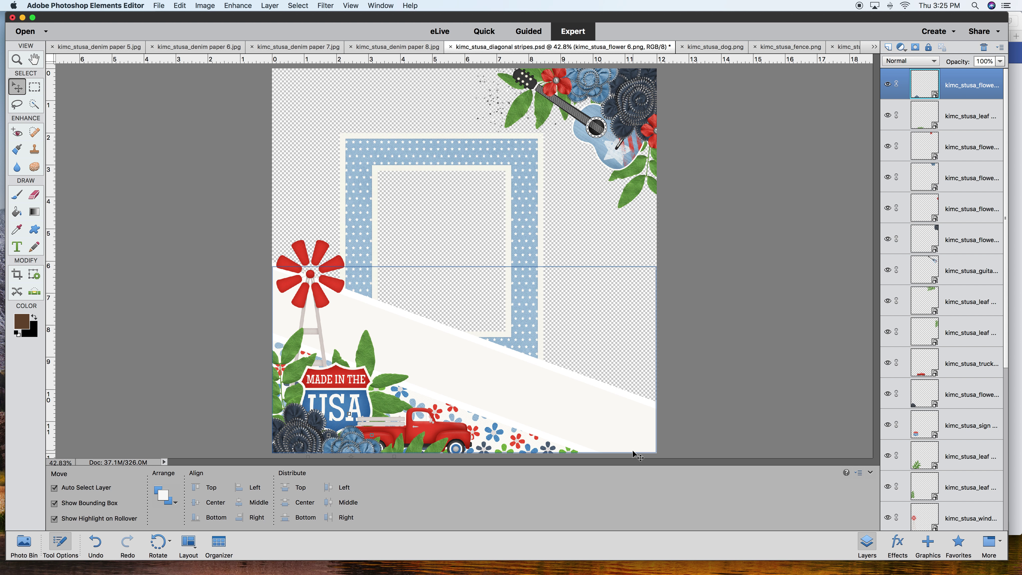
- Duplicate the glitter layer behind the upper-right flower cluster
{"action": "left_click", "coordinate": [496, 118]}
{"action": "scroll", "coordinate": [956, 443], "scroll_direction": "down", "scroll_amount": 2}
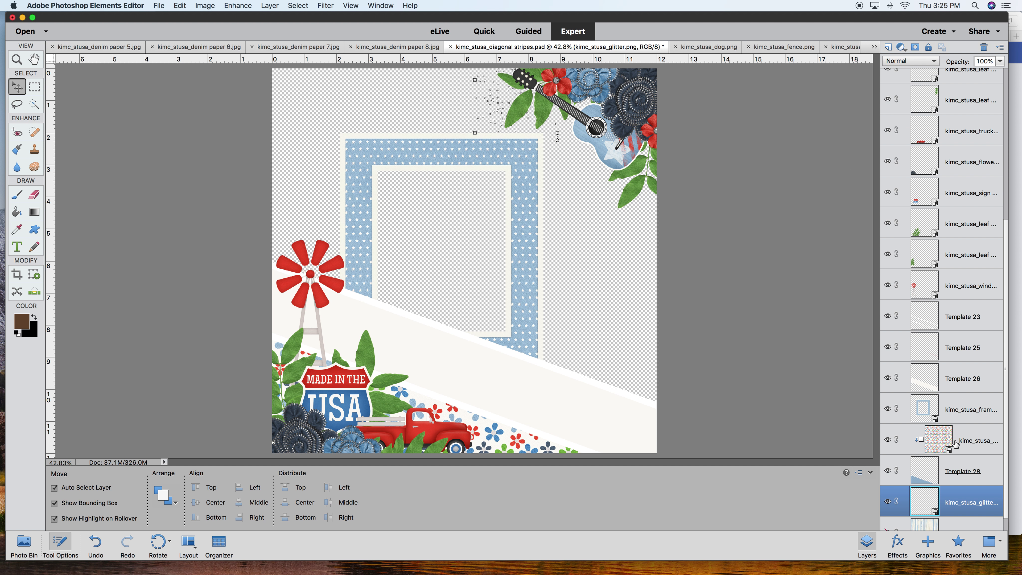
{"action": "right_click", "coordinate": [952, 485]}
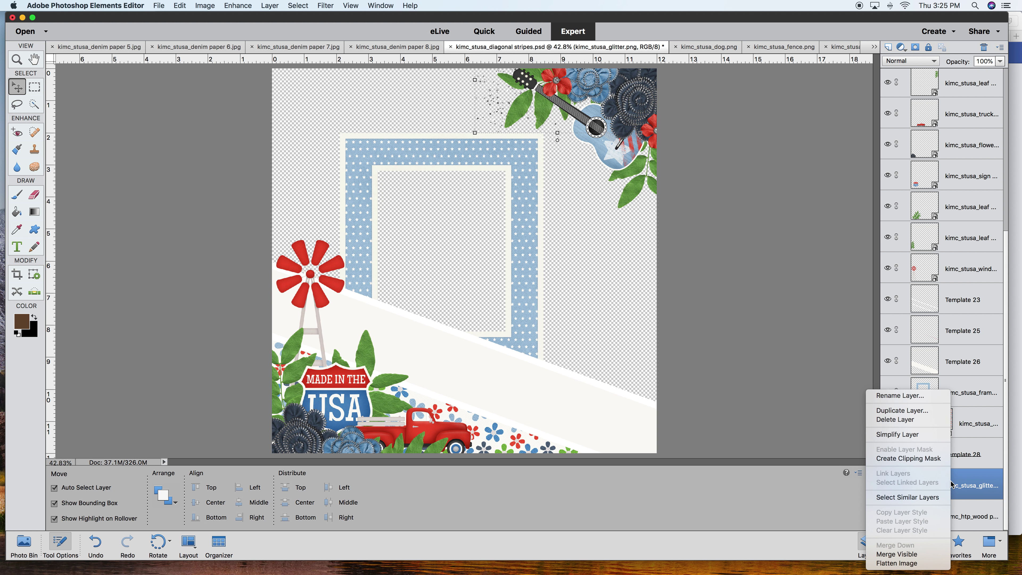
{"action": "left_click", "coordinate": [909, 406]}
{"action": "left_click", "coordinate": [612, 231]}
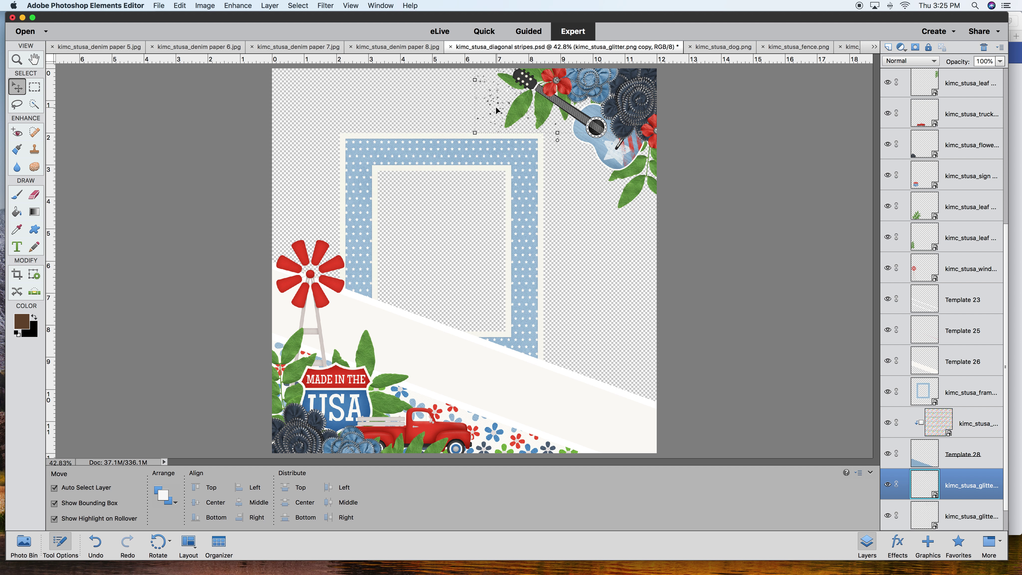
- Rotate the duplicated glitter layer 90° left and place it behind the leaves below the guitar at the page's right edge
{"action": "left_click_drag", "start_coordinate": [499, 105], "coordinate": [560, 225]}
{"action": "left_click_drag", "start_coordinate": [545, 158], "coordinate": [539, 154]}
{"action": "right_click", "coordinate": [579, 208]}
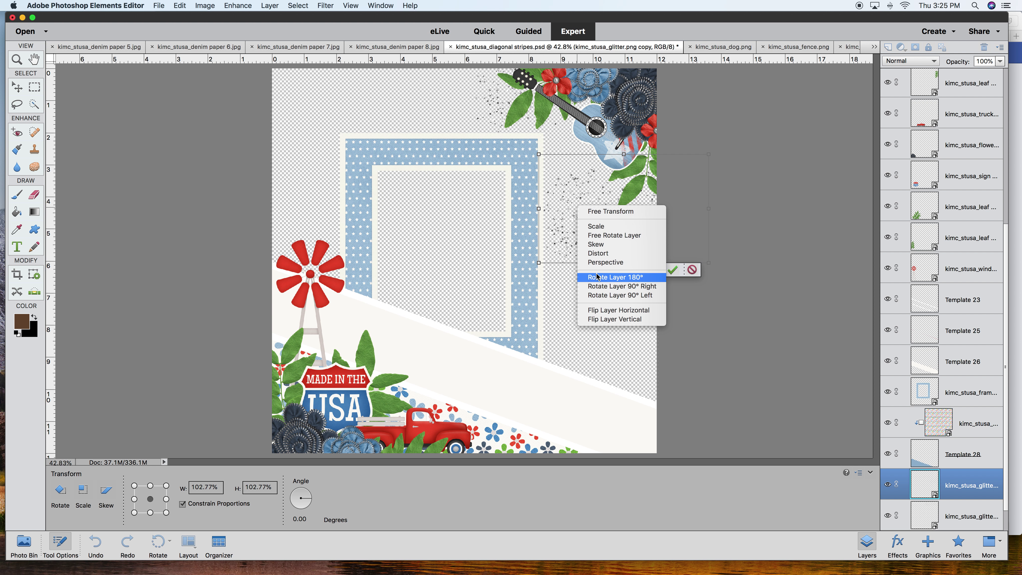
{"action": "left_click", "coordinate": [604, 295]}
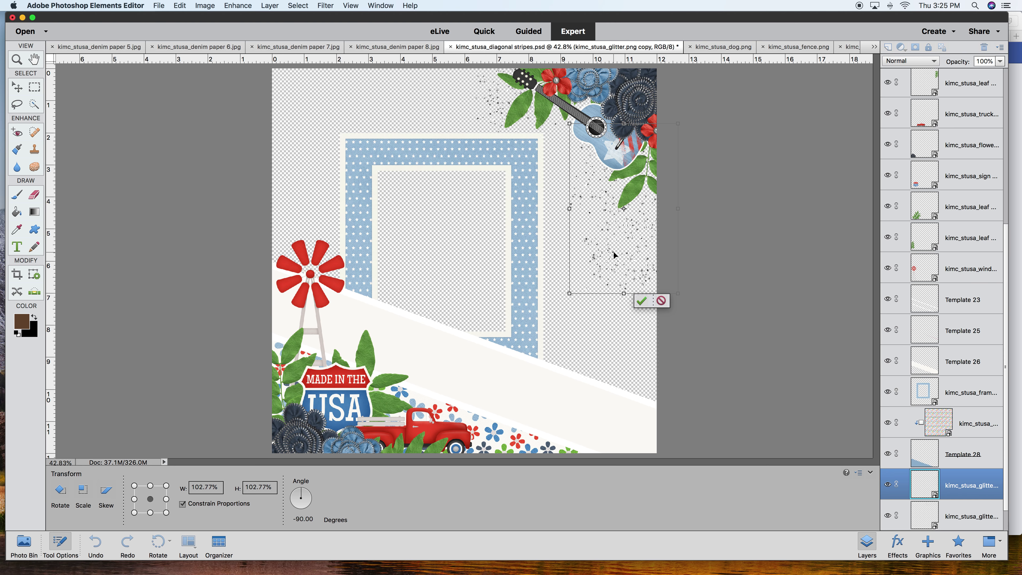
{"action": "left_click_drag", "start_coordinate": [614, 253], "coordinate": [618, 178]}
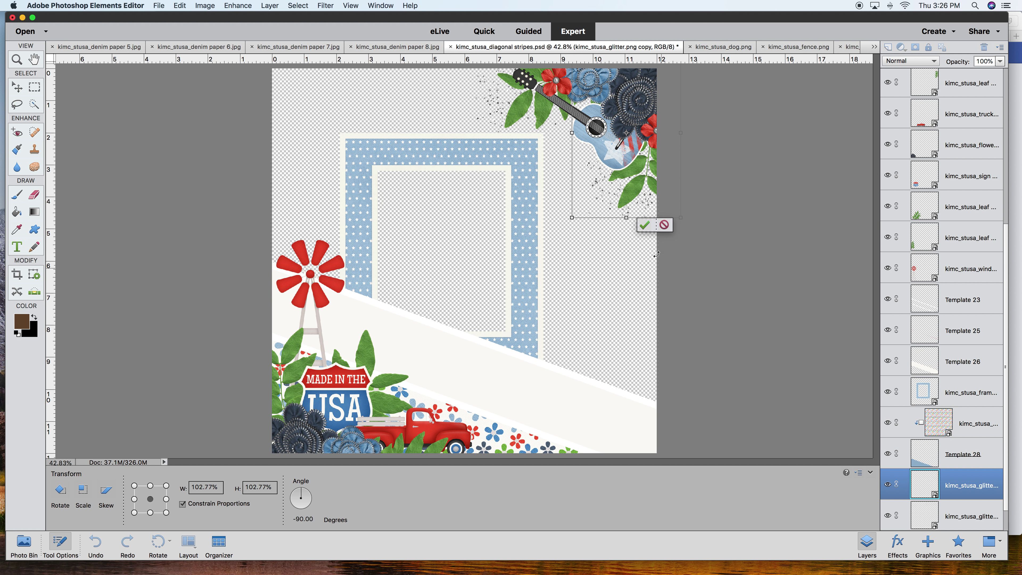
{"action": "left_click", "coordinate": [644, 227]}
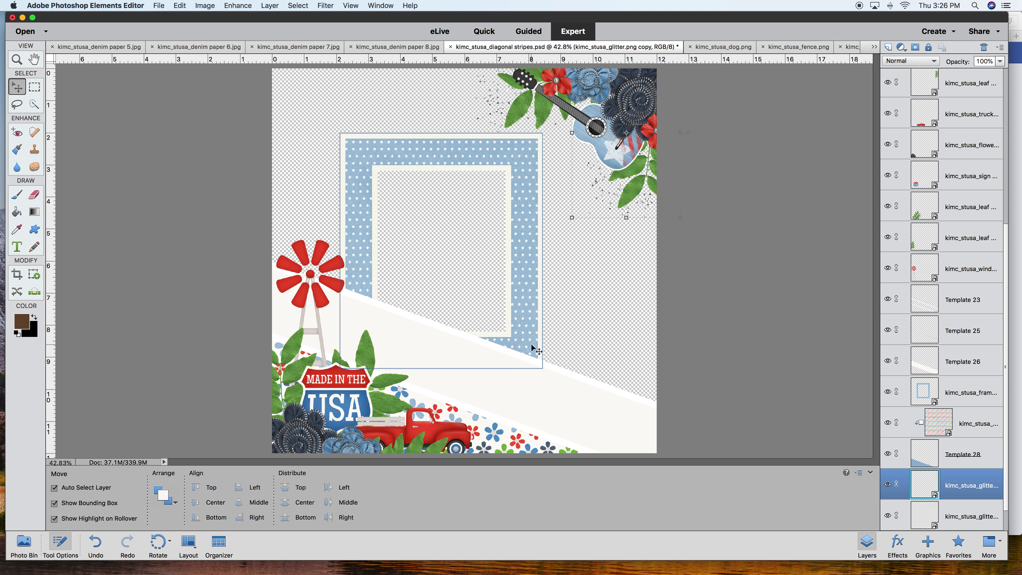
- Shift the blue polka-dot frame slightly right and down, closer to the page's centre
{"action": "left_click_drag", "start_coordinate": [532, 346], "coordinate": [557, 349]}
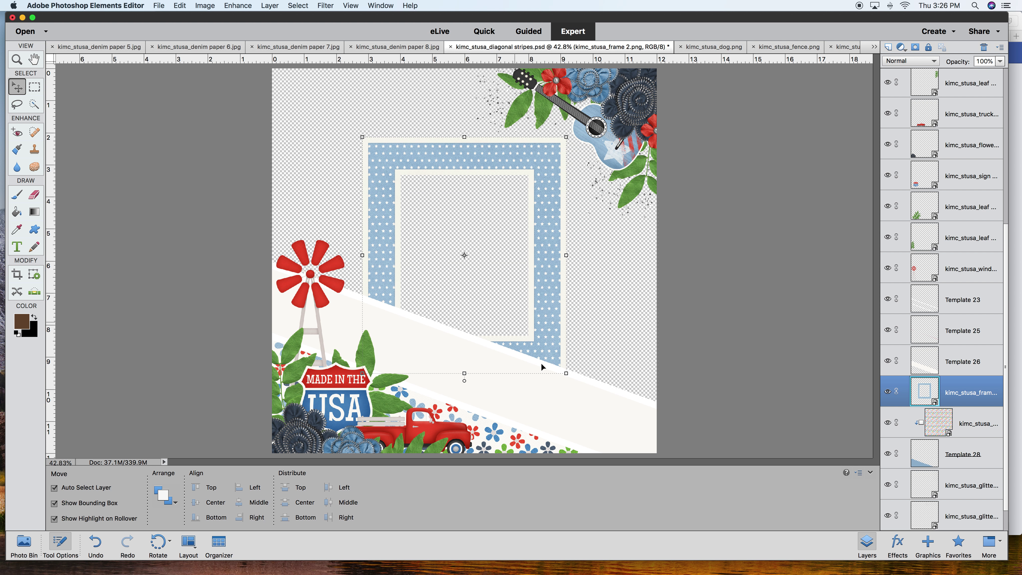
- Place the navy kimc_stusa_paper 5.jpg above Template 26 and clip it to the wide diagonal stripe
{"action": "left_click", "coordinate": [568, 420]}
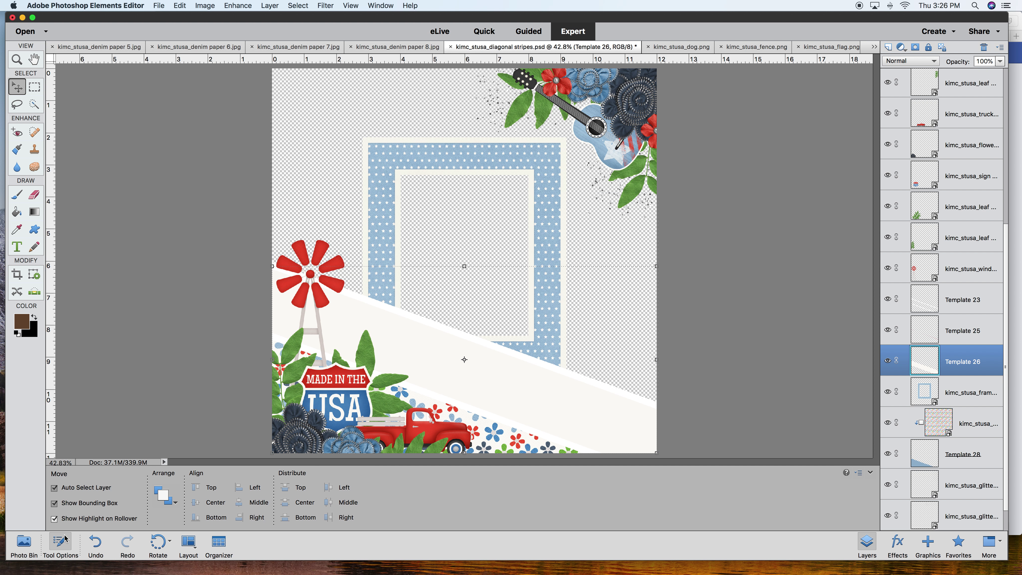
{"action": "left_click", "coordinate": [23, 544]}
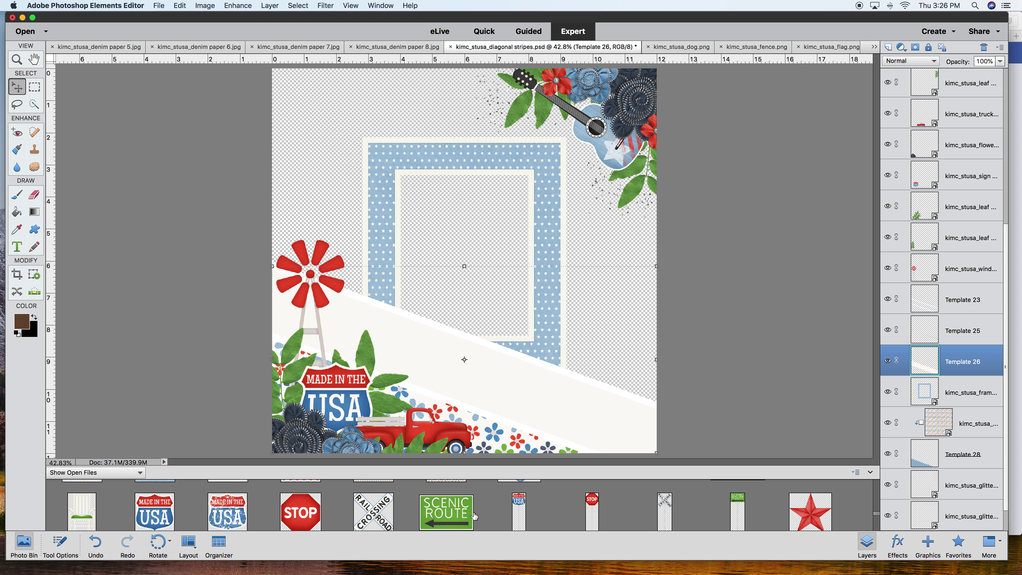
{"action": "scroll", "coordinate": [474, 516], "scroll_direction": "down", "scroll_amount": 5}
{"action": "scroll", "coordinate": [475, 516], "scroll_direction": "down", "scroll_amount": 4}
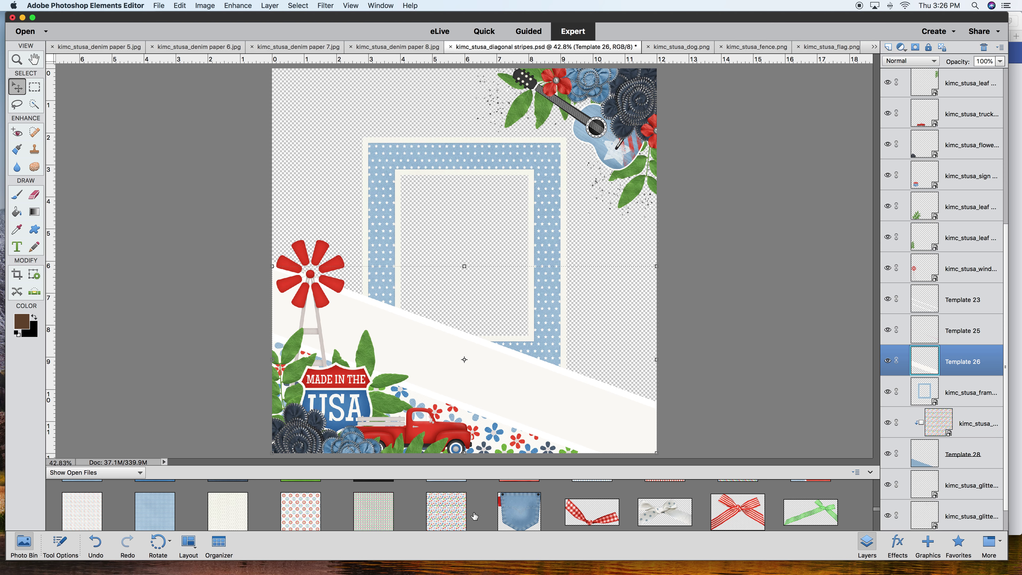
{"action": "scroll", "coordinate": [475, 516], "scroll_direction": "up", "scroll_amount": 1}
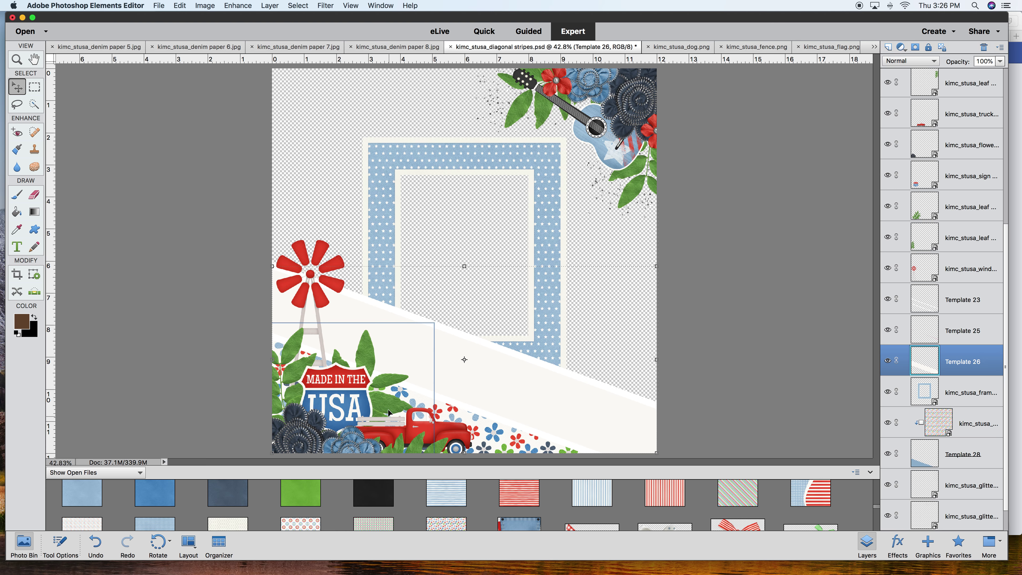
{"action": "scroll", "coordinate": [227, 498], "scroll_direction": "up", "scroll_amount": 1}
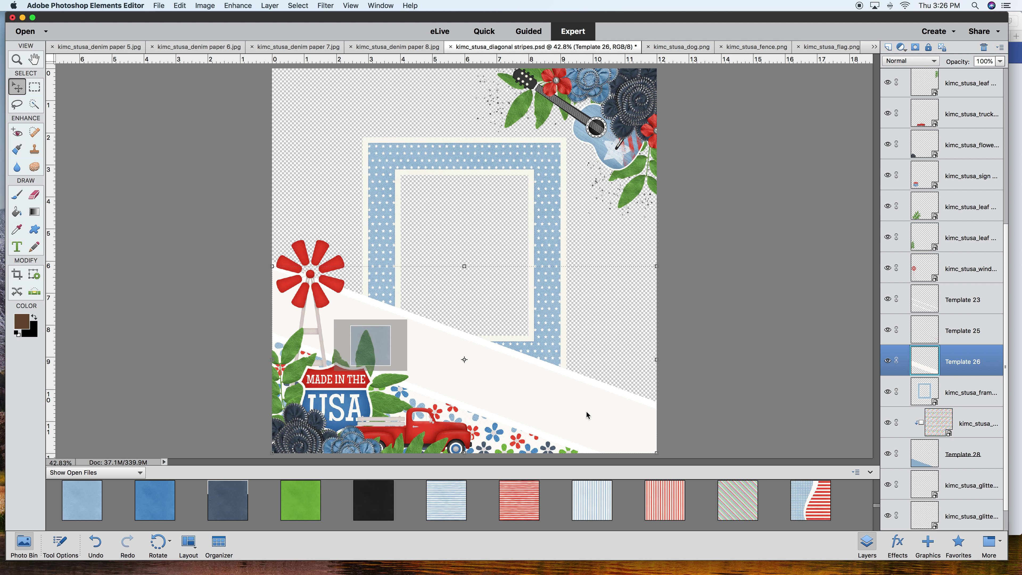
{"action": "left_click_drag", "start_coordinate": [572, 412], "coordinate": [572, 412]}
{"action": "left_click_drag", "start_coordinate": [957, 217], "coordinate": [958, 378]}
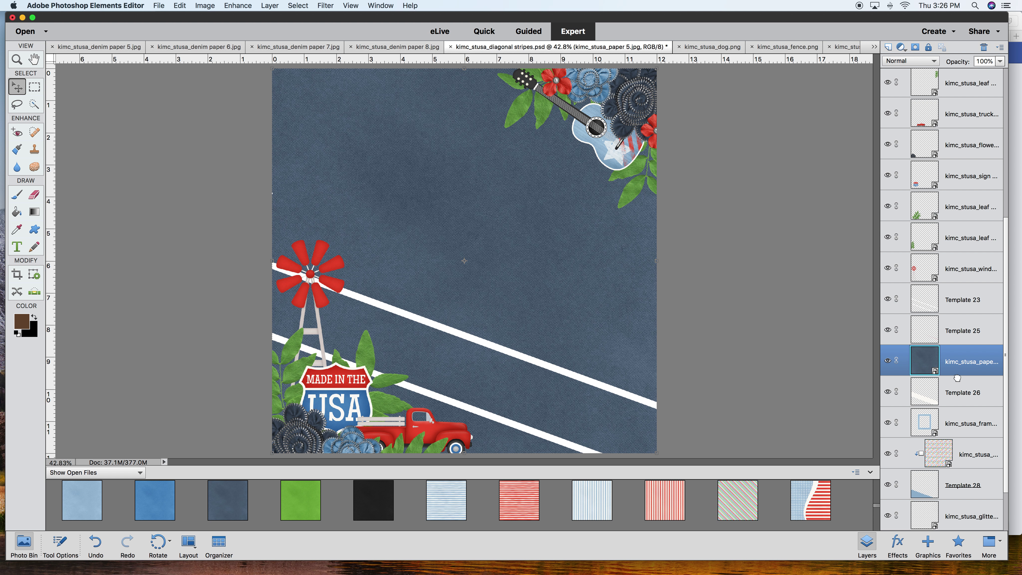
{"action": "right_click", "coordinate": [951, 372]}
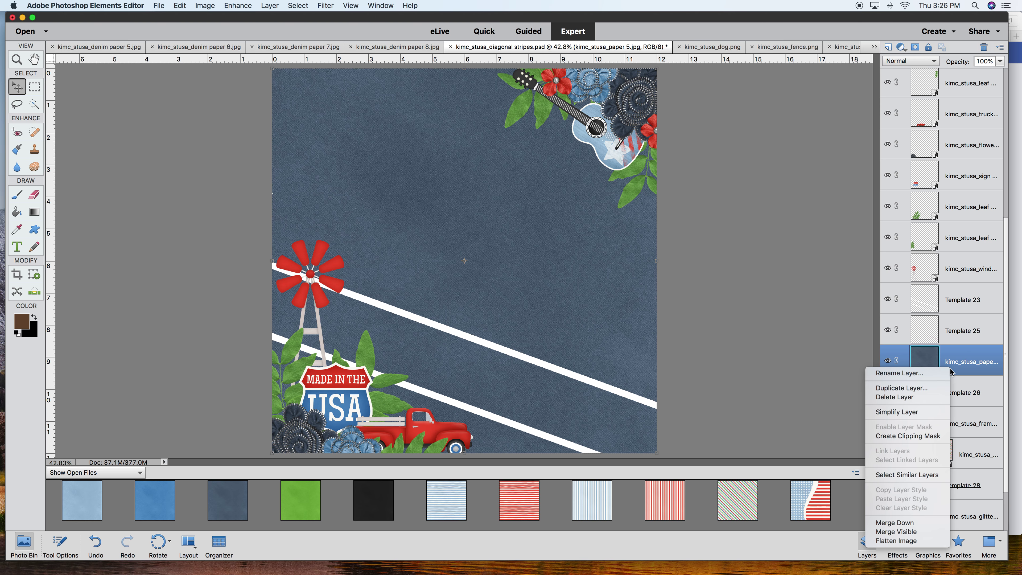
{"action": "left_click", "coordinate": [933, 437]}
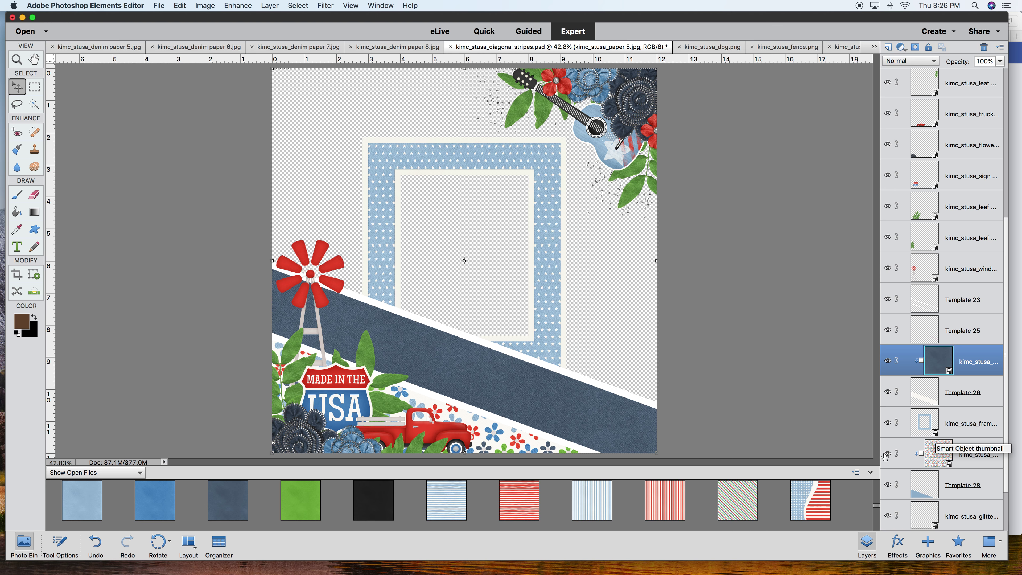
- Try the red kimc_stusa_paper 2.jpg on the narrow diagonal stripes by clipping it to Template 23
{"action": "left_click", "coordinate": [613, 395]}
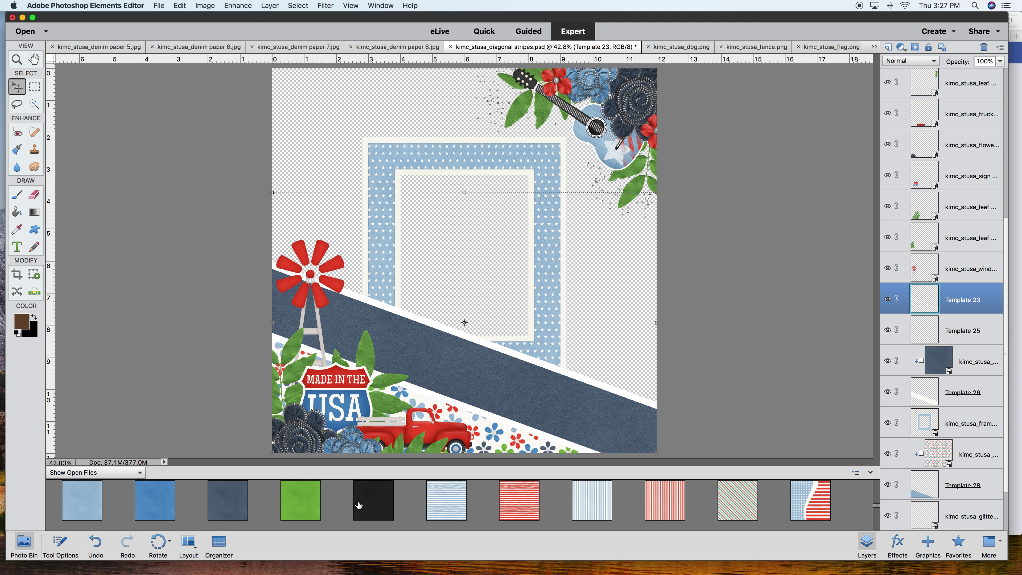
{"action": "scroll", "coordinate": [359, 508], "scroll_direction": "up", "scroll_amount": 3}
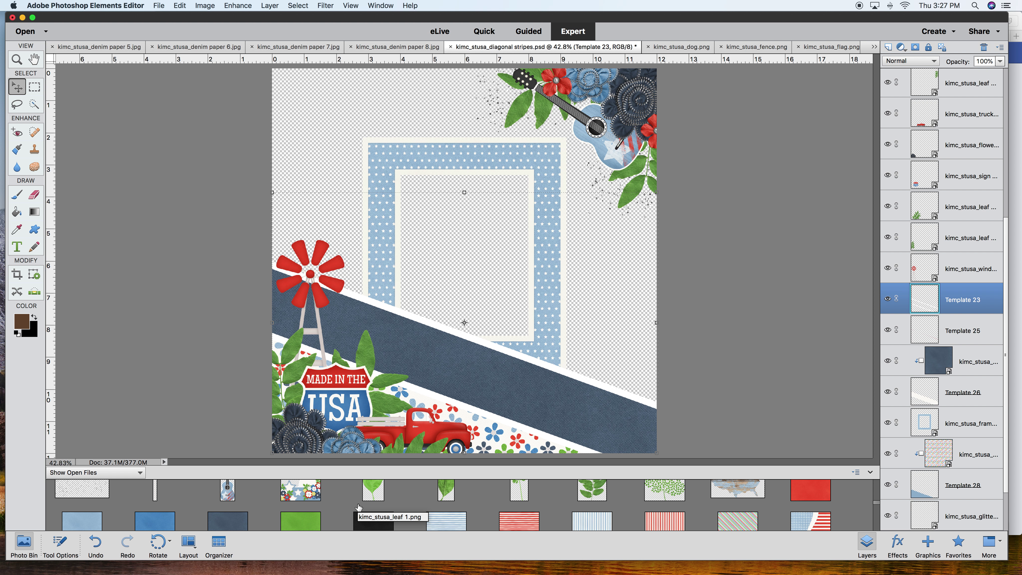
{"action": "scroll", "coordinate": [359, 508], "scroll_direction": "down", "scroll_amount": 1}
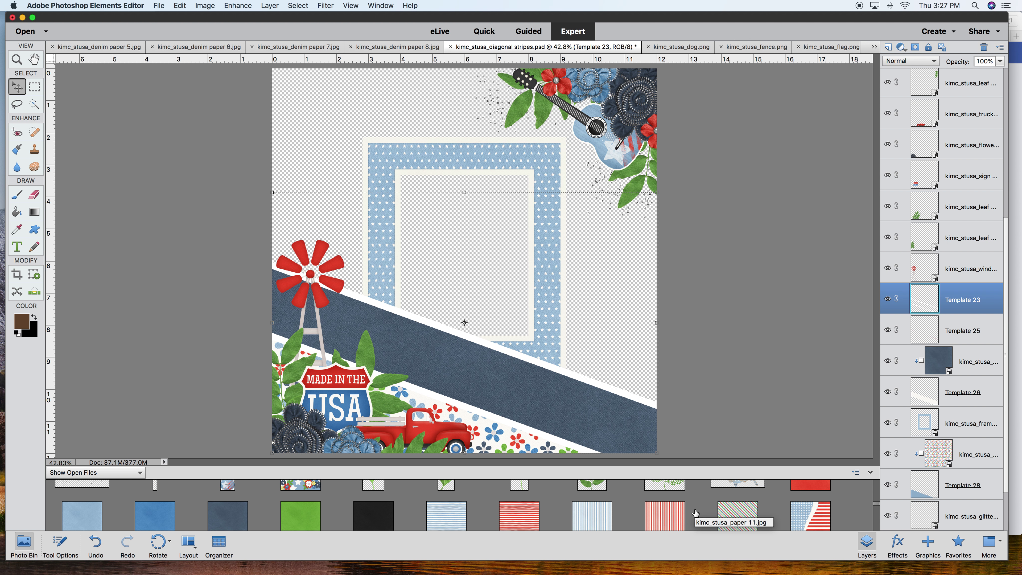
{"action": "scroll", "coordinate": [696, 513], "scroll_direction": "up", "scroll_amount": 1}
{"action": "left_click_drag", "start_coordinate": [798, 500], "coordinate": [513, 378]}
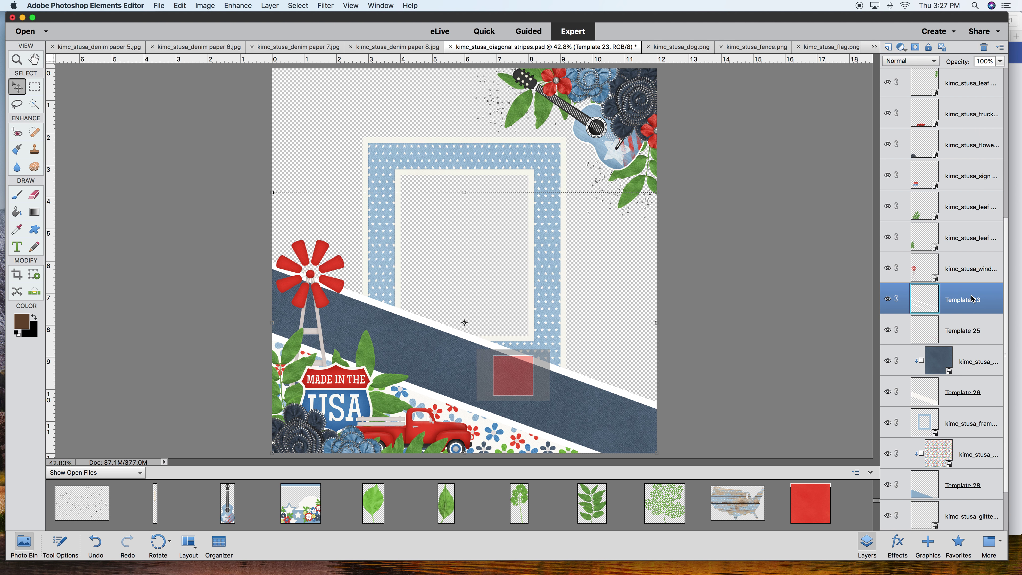
{"action": "left_click_drag", "start_coordinate": [957, 363], "coordinate": [951, 285]}
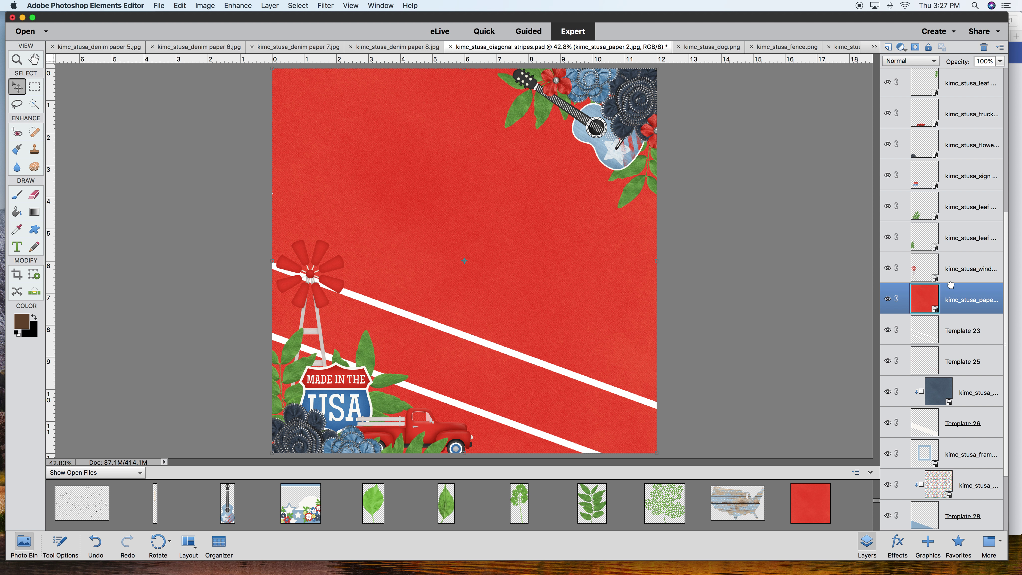
{"action": "right_click", "coordinate": [949, 305]}
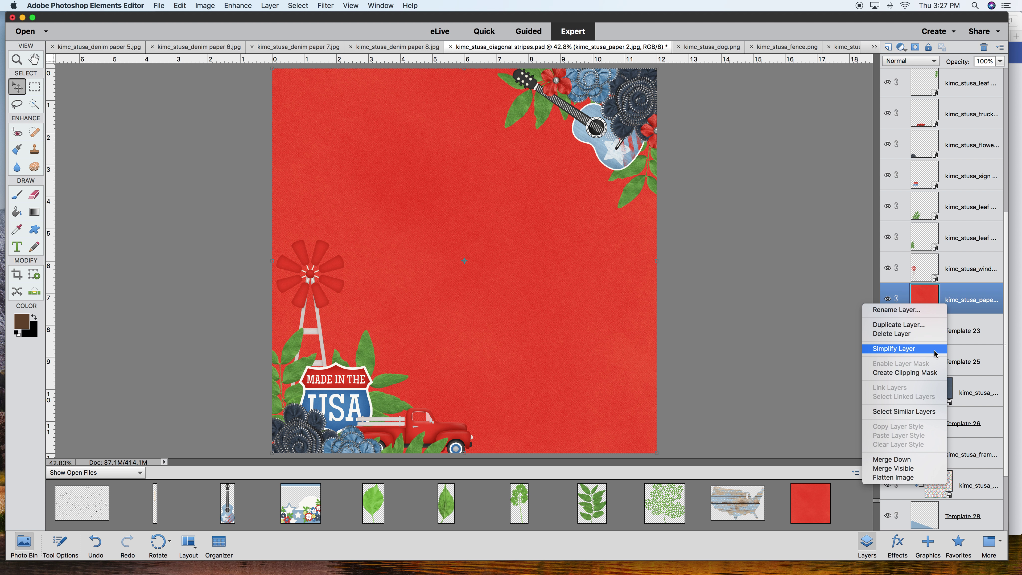
{"action": "left_click", "coordinate": [929, 374]}
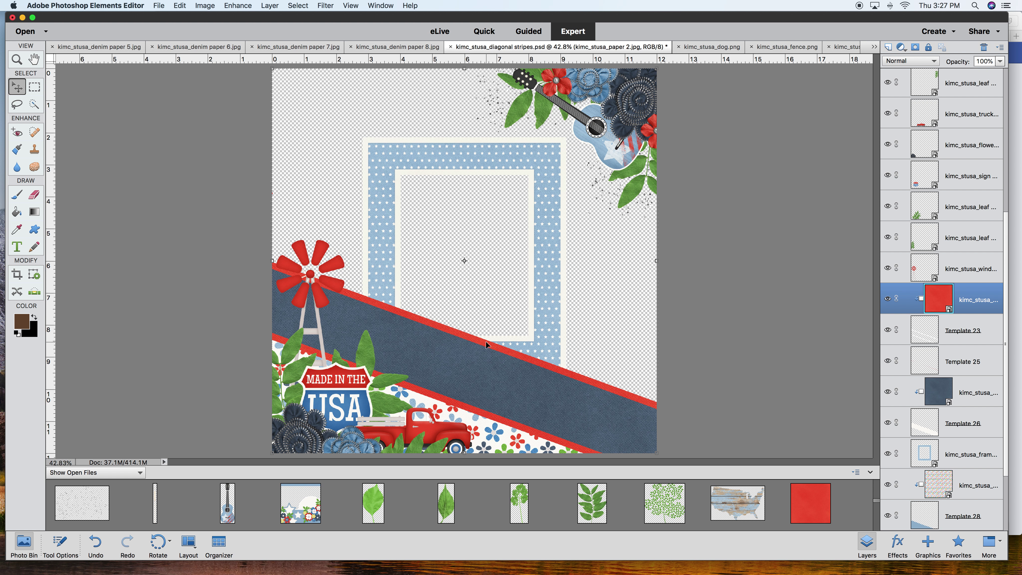
- Hide the red paper and clip the green kimc_stusa_paper 6.jpg directly above Template 23
{"action": "left_click", "coordinate": [888, 299]}
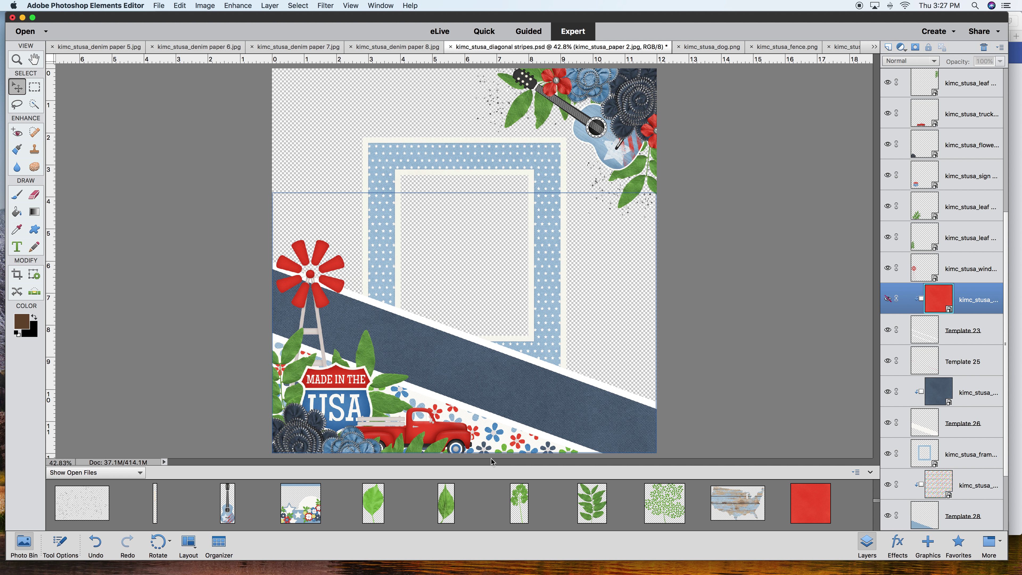
{"action": "scroll", "coordinate": [433, 518], "scroll_direction": "down", "scroll_amount": 3}
{"action": "left_click_drag", "start_coordinate": [324, 521], "coordinate": [364, 385]}
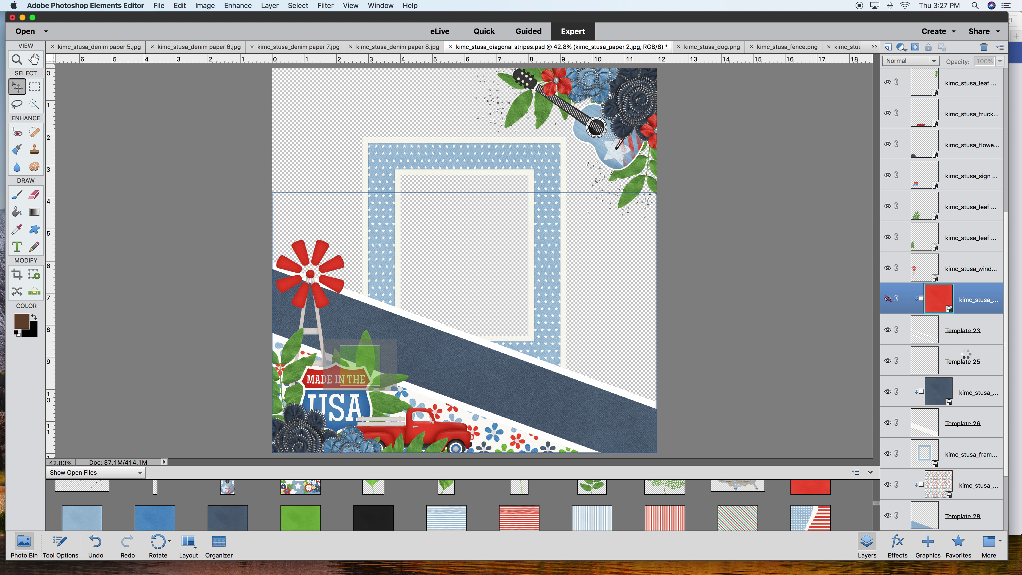
{"action": "left_click_drag", "start_coordinate": [966, 357], "coordinate": [963, 314]}
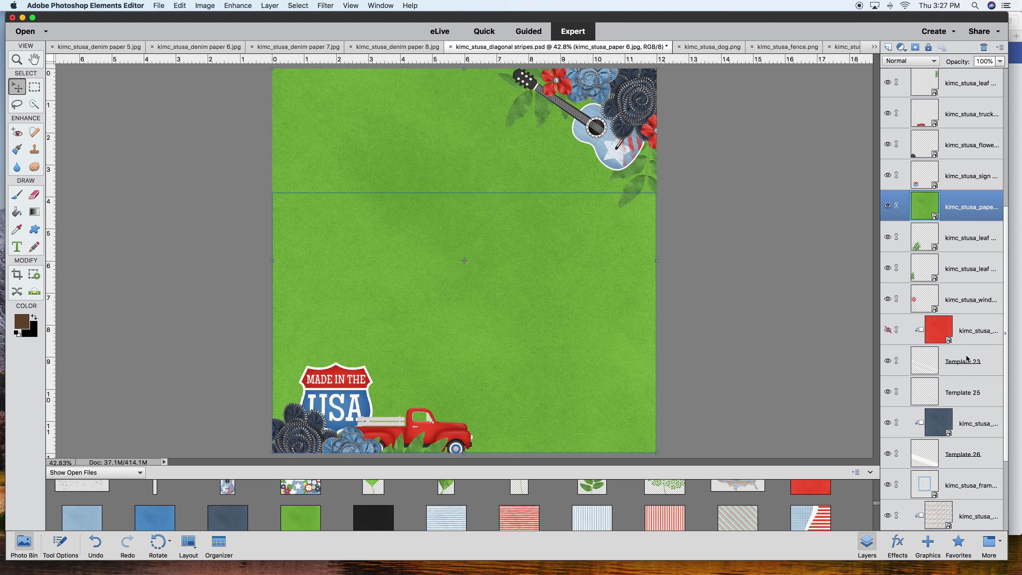
{"action": "left_click_drag", "start_coordinate": [962, 207], "coordinate": [961, 344]}
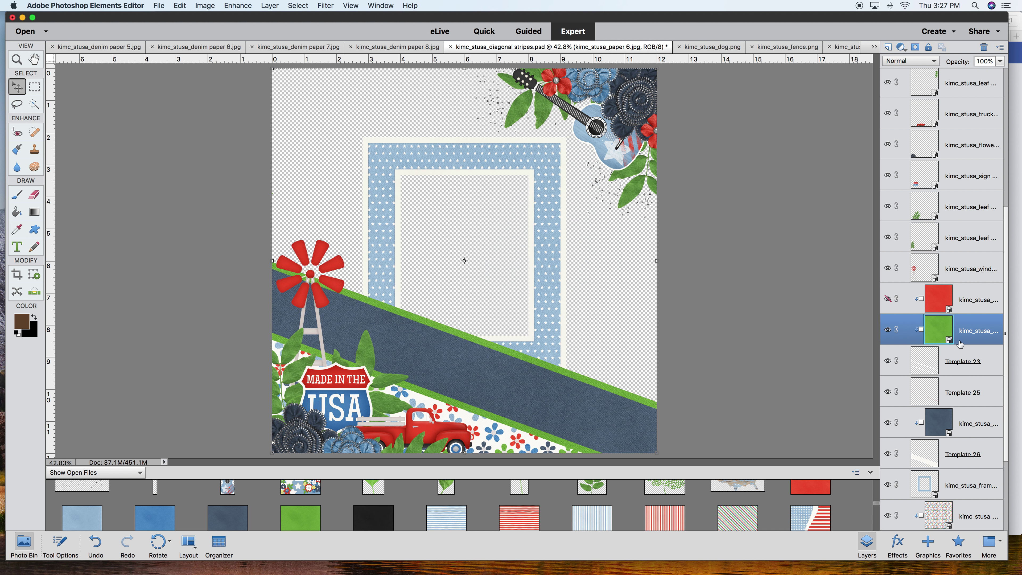
{"action": "right_click", "coordinate": [968, 341]}
{"action": "left_click", "coordinate": [967, 341]}
- Hide the green paper and try the light blue kimc_stusa_paper 3.jpg clipped to Template 23
{"action": "left_click_drag", "start_coordinate": [87, 521], "coordinate": [450, 317]}
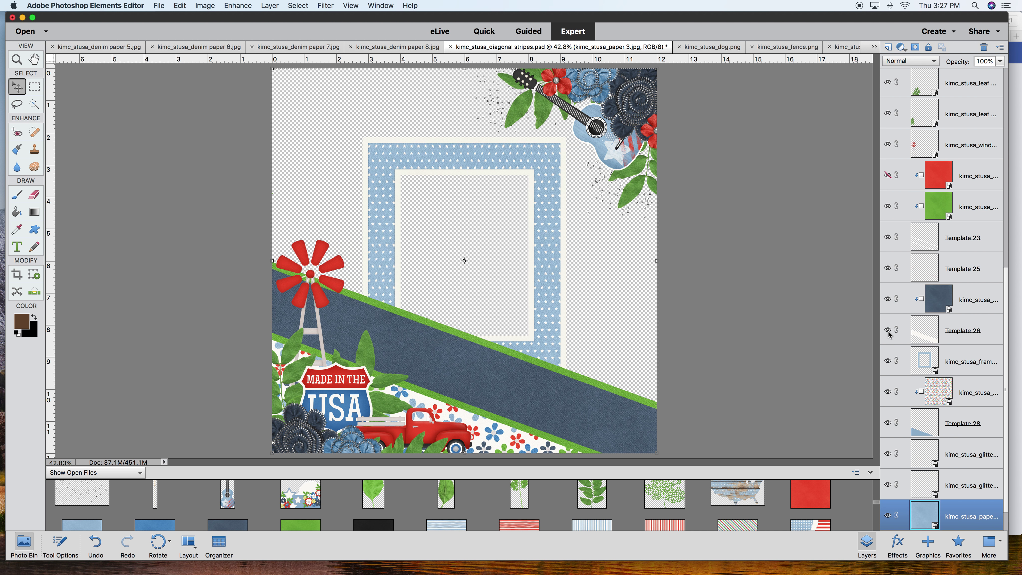
{"action": "left_click", "coordinate": [889, 206]}
{"action": "left_click_drag", "start_coordinate": [978, 519], "coordinate": [962, 232]}
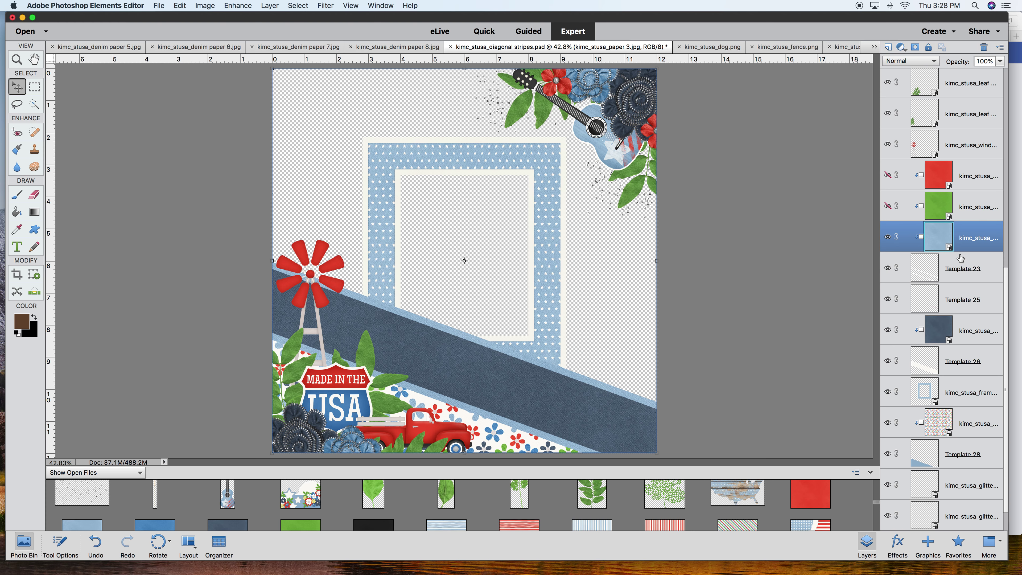
- Delete the red and light blue paper layers and show the green paper on the narrow stripes again
{"action": "left_click", "coordinate": [959, 185]}
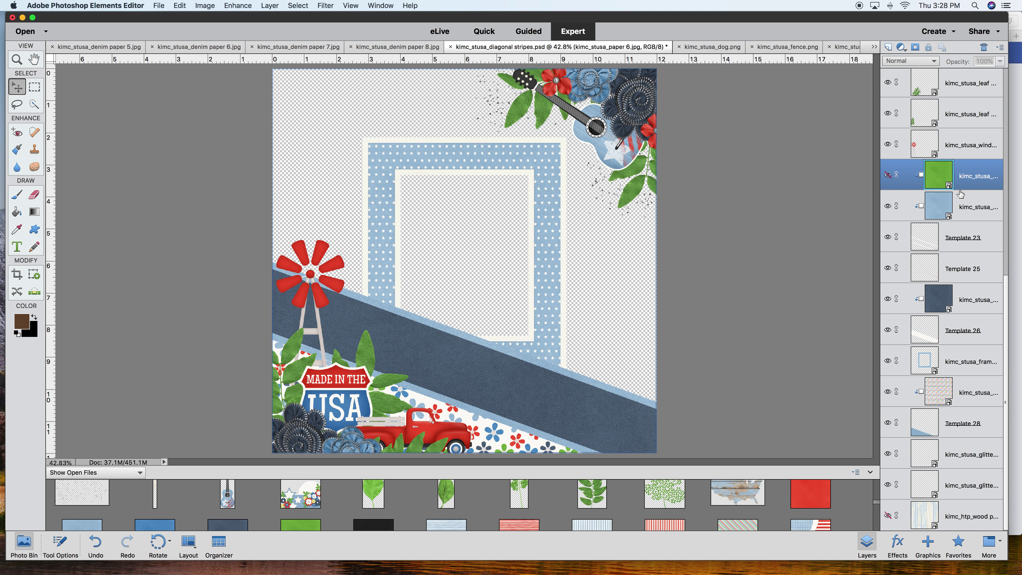
{"action": "key", "text": "Delete"}
{"action": "key", "text": "Delete"}
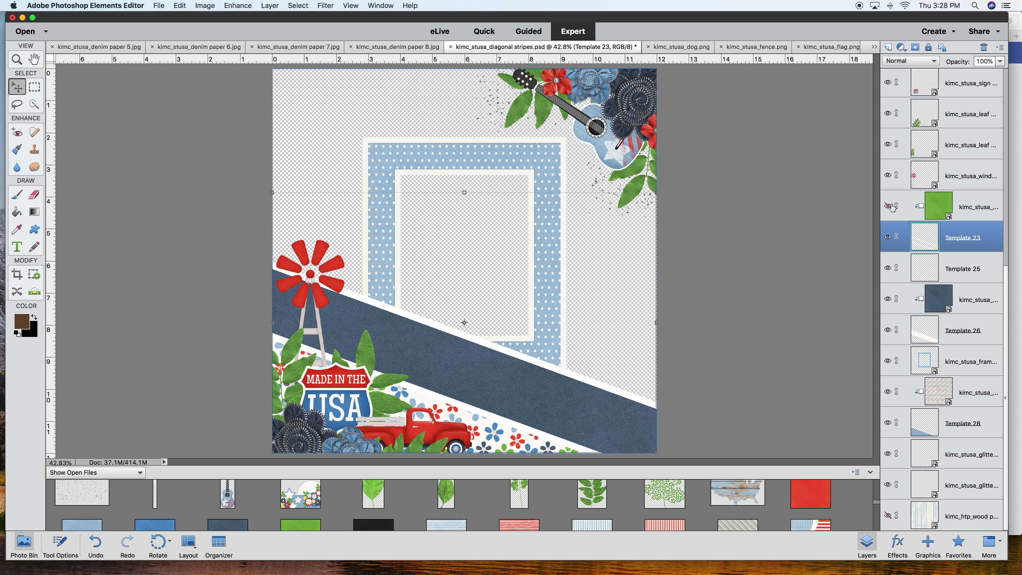
{"action": "left_click", "coordinate": [888, 207]}
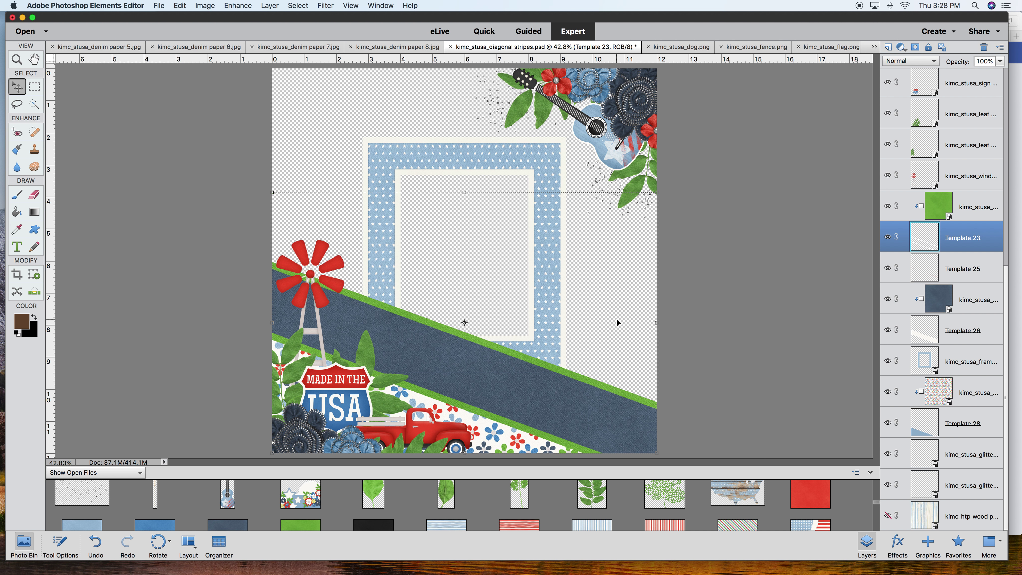
- Add the floral wood paper kimc_htp_wood paper 5.jpg as the page background beneath the glitter layers, and select the frame
{"action": "left_click", "coordinate": [553, 332]}
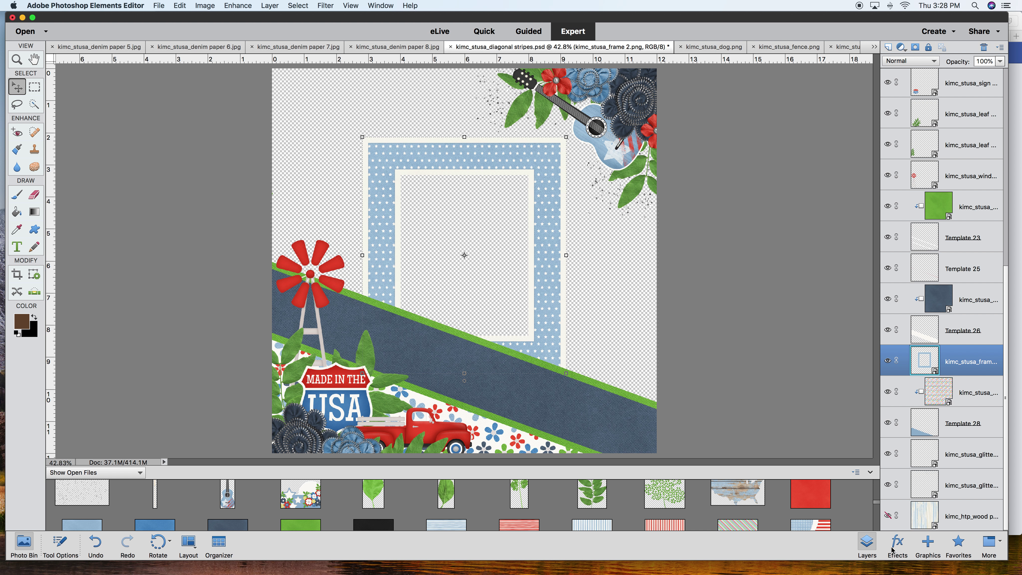
{"action": "left_click", "coordinate": [640, 325]}
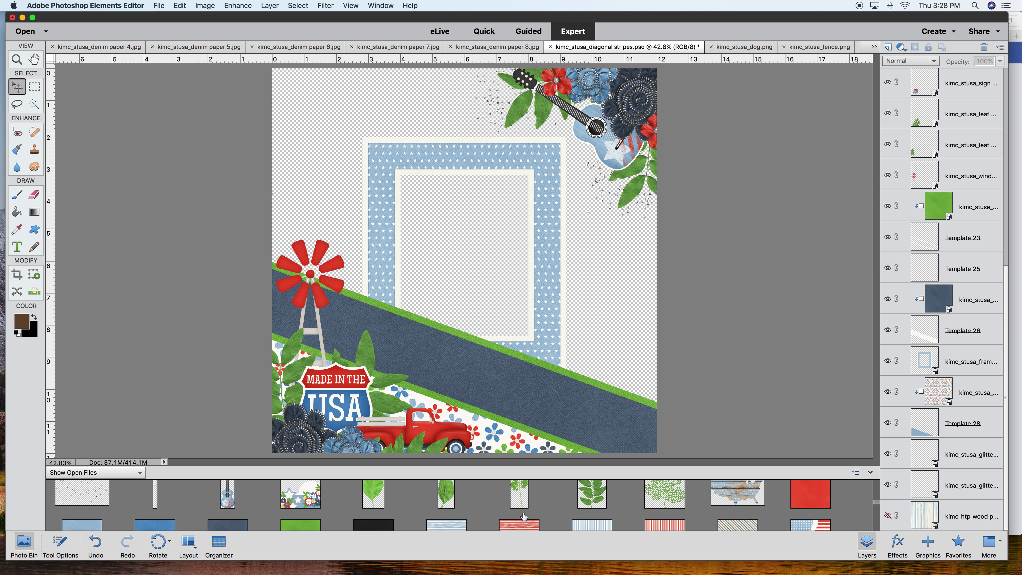
{"action": "scroll", "coordinate": [526, 513], "scroll_direction": "up", "scroll_amount": 5}
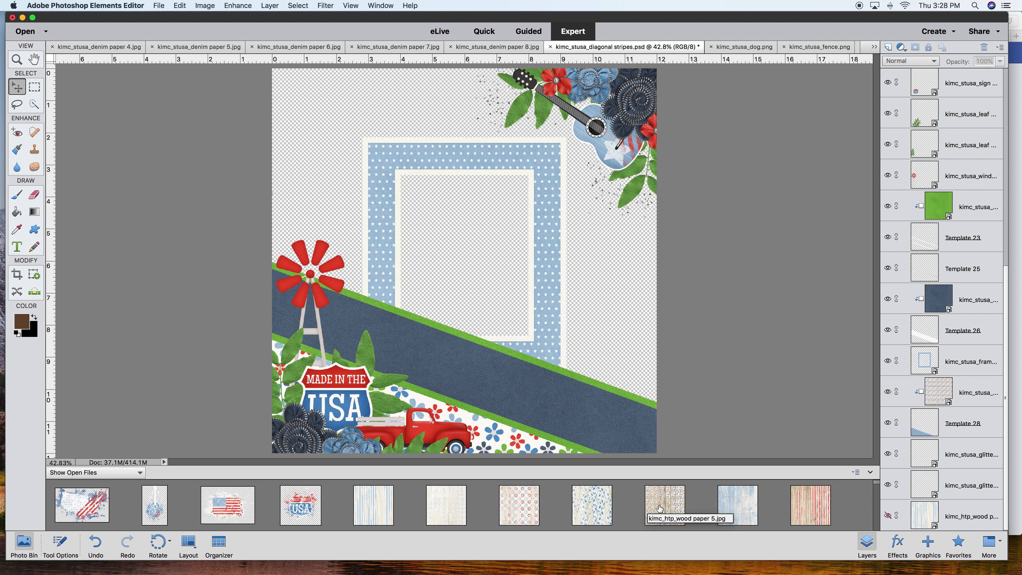
{"action": "left_click_drag", "start_coordinate": [661, 507], "coordinate": [569, 278]}
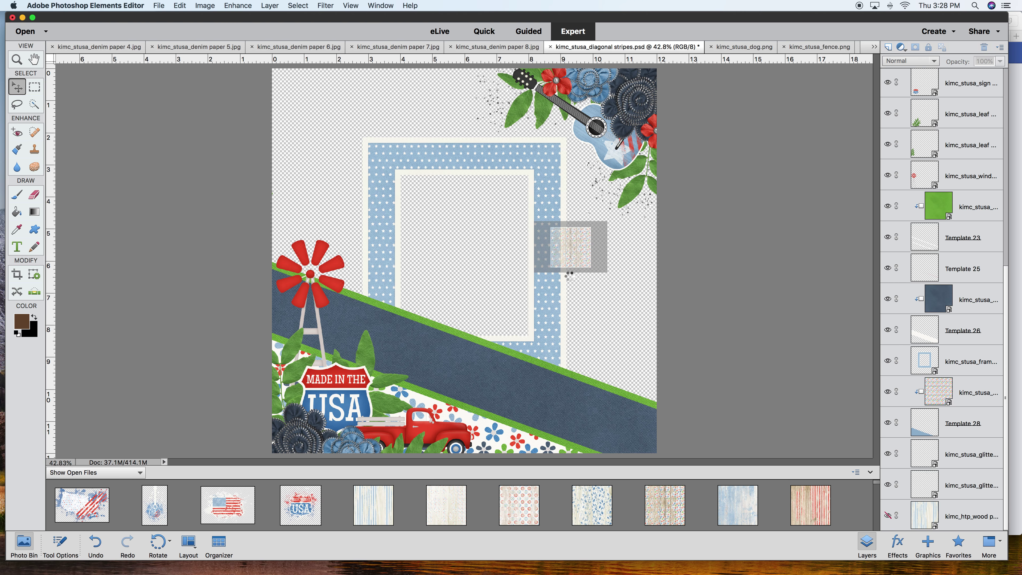
{"action": "left_click_drag", "start_coordinate": [569, 279], "coordinate": [570, 279]}
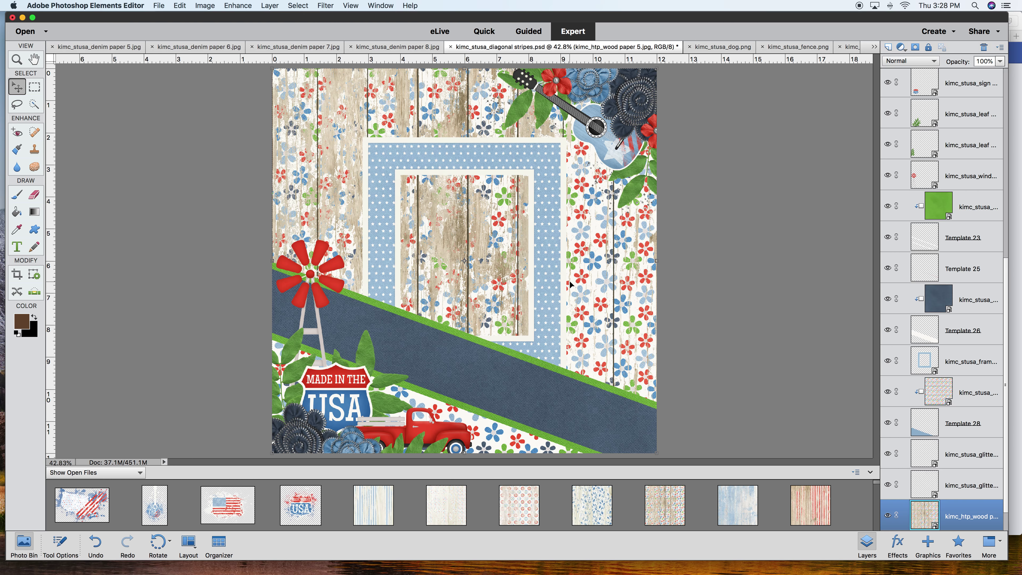
{"action": "left_click", "coordinate": [549, 294]}
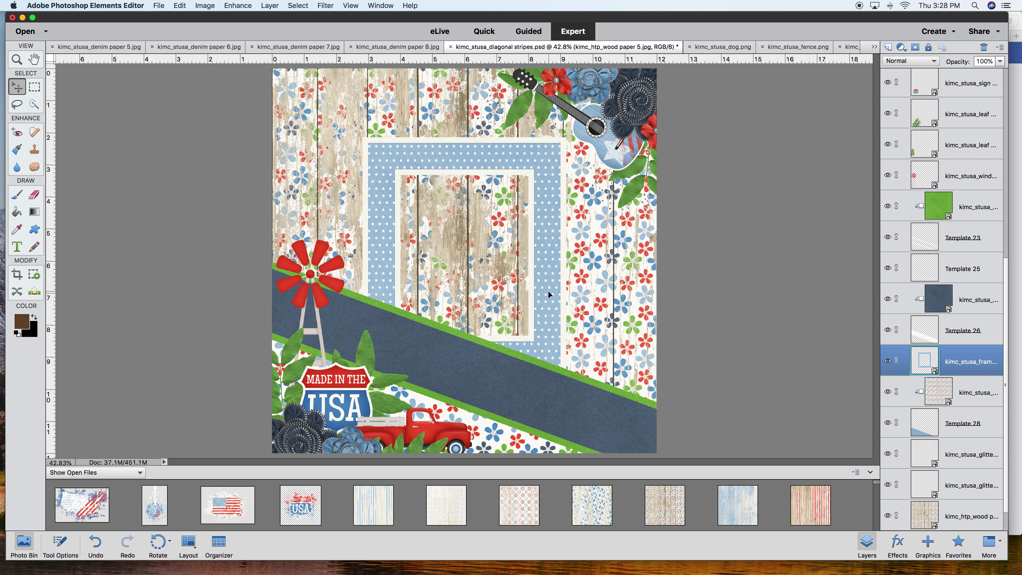
- Delete the blue dotted frame, add kimc_stusa_fence.png and place its layer directly above the green paper
{"action": "key", "text": "Delete"}
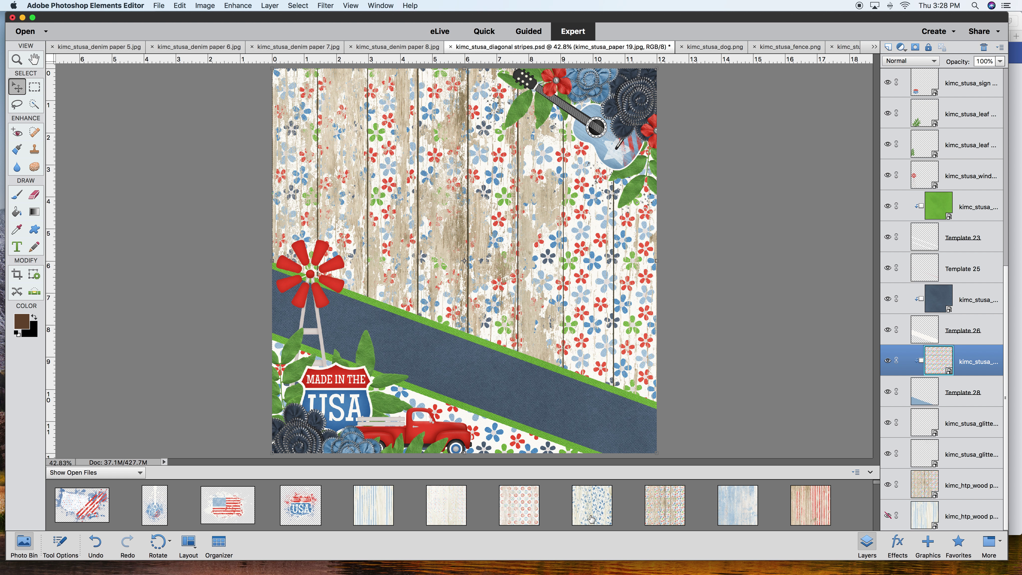
{"action": "scroll", "coordinate": [591, 520], "scroll_direction": "down", "scroll_amount": 10}
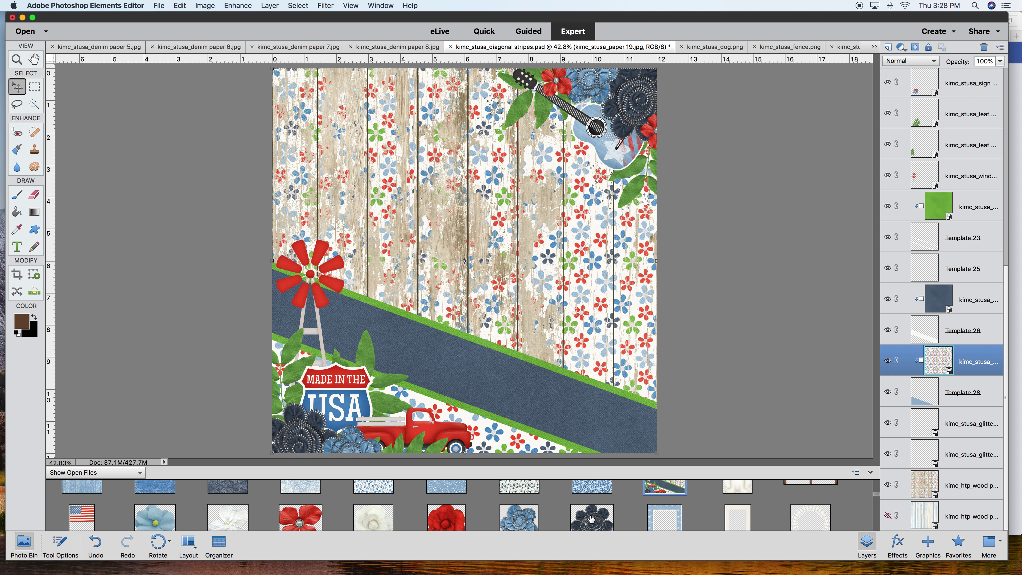
{"action": "scroll", "coordinate": [810, 507], "scroll_direction": "up", "scroll_amount": 3}
{"action": "left_click_drag", "start_coordinate": [811, 506], "coordinate": [533, 290]}
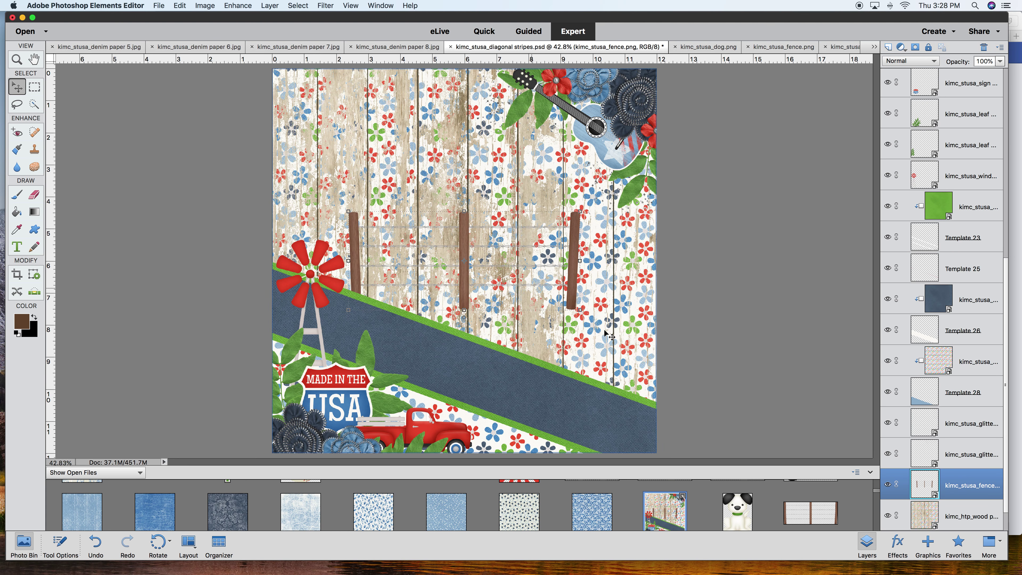
{"action": "left_click_drag", "start_coordinate": [955, 486], "coordinate": [954, 199]}
- Scale the fence to 46.60% and stand it along the page's bottom edge behind the red truck
{"action": "left_click_drag", "start_coordinate": [574, 277], "coordinate": [526, 423]}
{"action": "left_click_drag", "start_coordinate": [301, 361], "coordinate": [467, 421]}
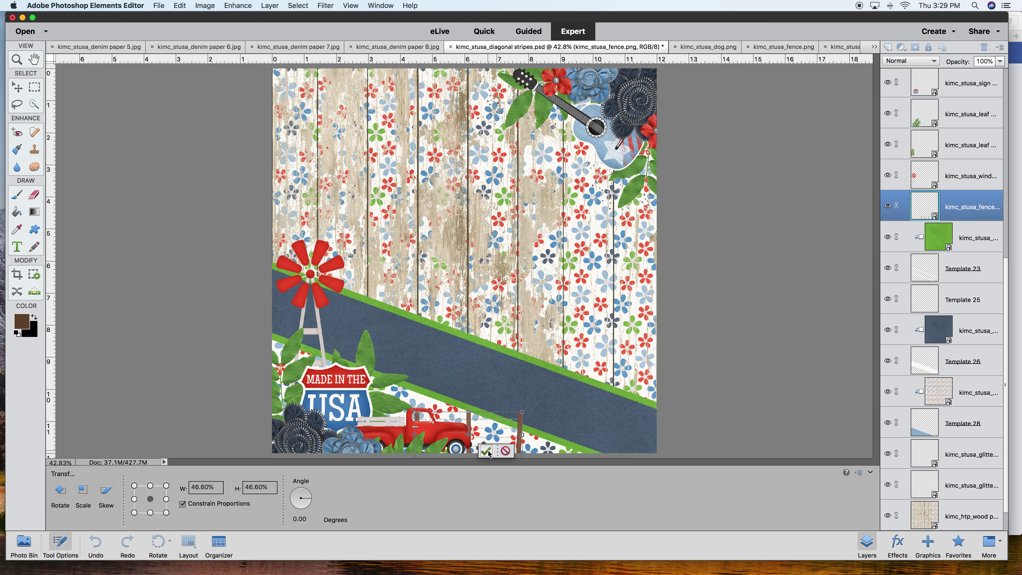
{"action": "left_click", "coordinate": [520, 450]}
{"action": "left_click_drag", "start_coordinate": [521, 450], "coordinate": [499, 452]}
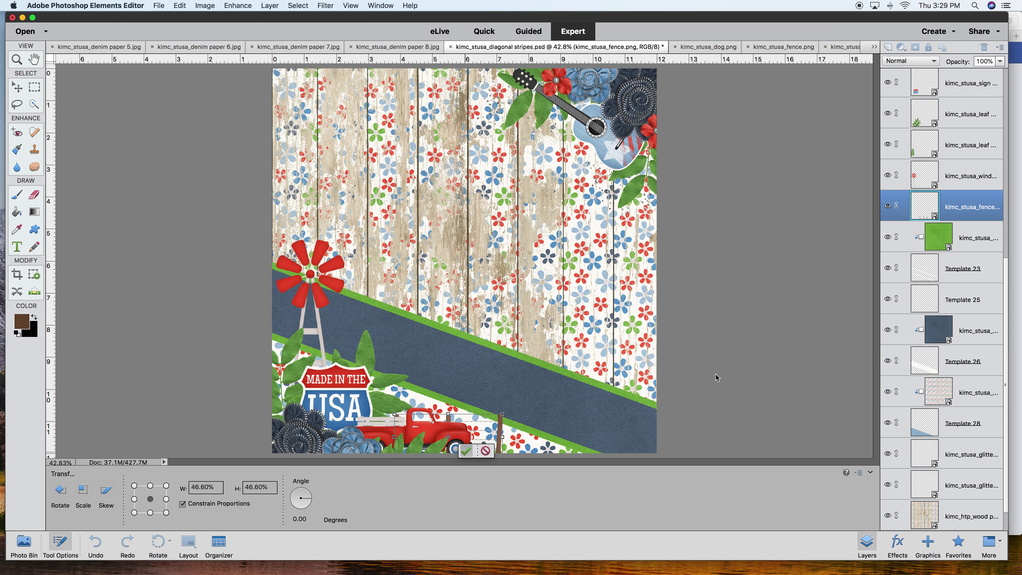
{"action": "key", "text": "Return"}
- Try a horizontally flipped duplicate of the fence continuing toward the page's right edge, and delete it
{"action": "right_click", "coordinate": [965, 212]}
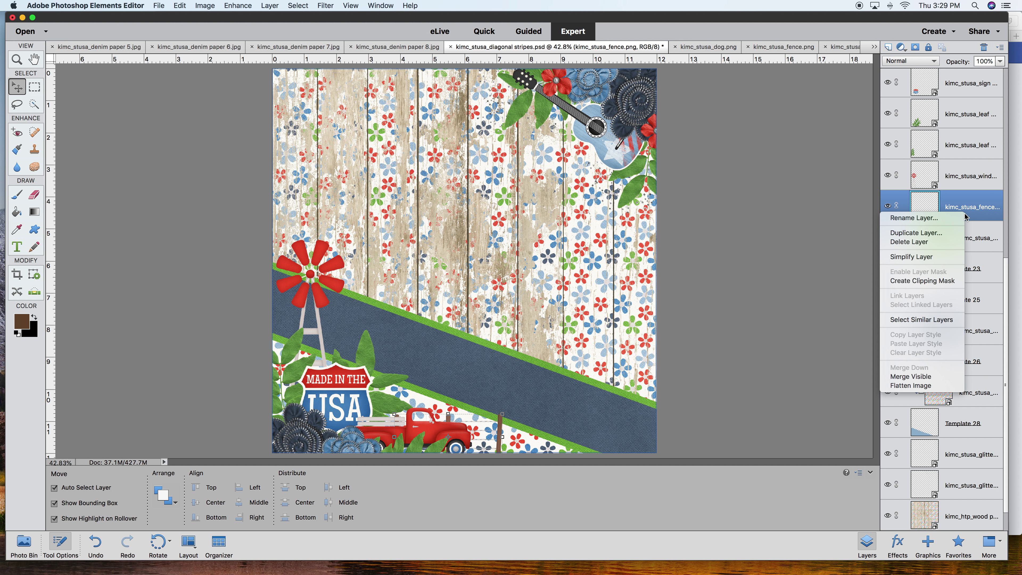
{"action": "left_click", "coordinate": [932, 235]}
{"action": "key", "text": "Return"}
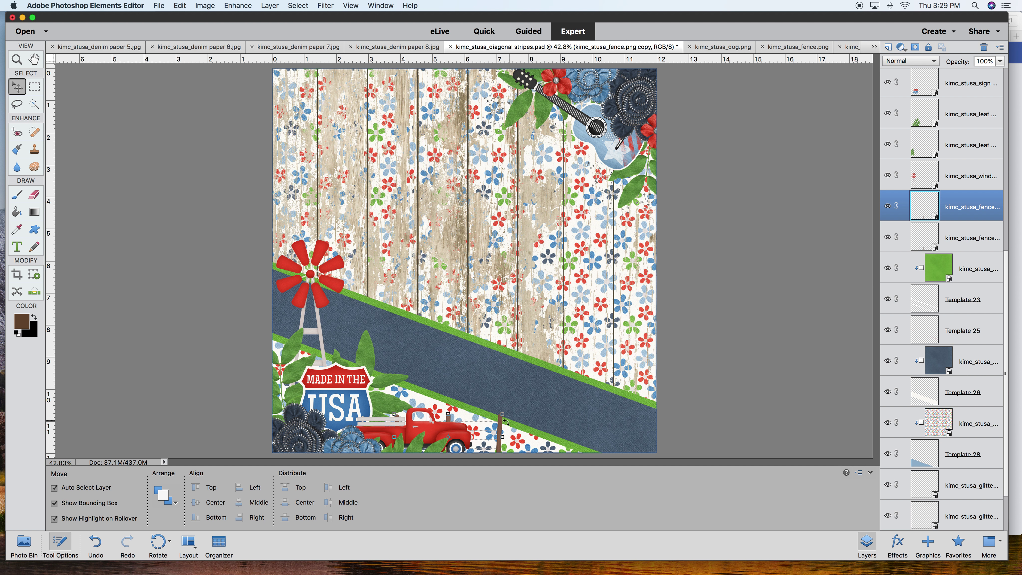
{"action": "left_click_drag", "start_coordinate": [512, 427], "coordinate": [601, 427]}
{"action": "left_click", "coordinate": [605, 415]}
{"action": "right_click", "coordinate": [603, 431]}
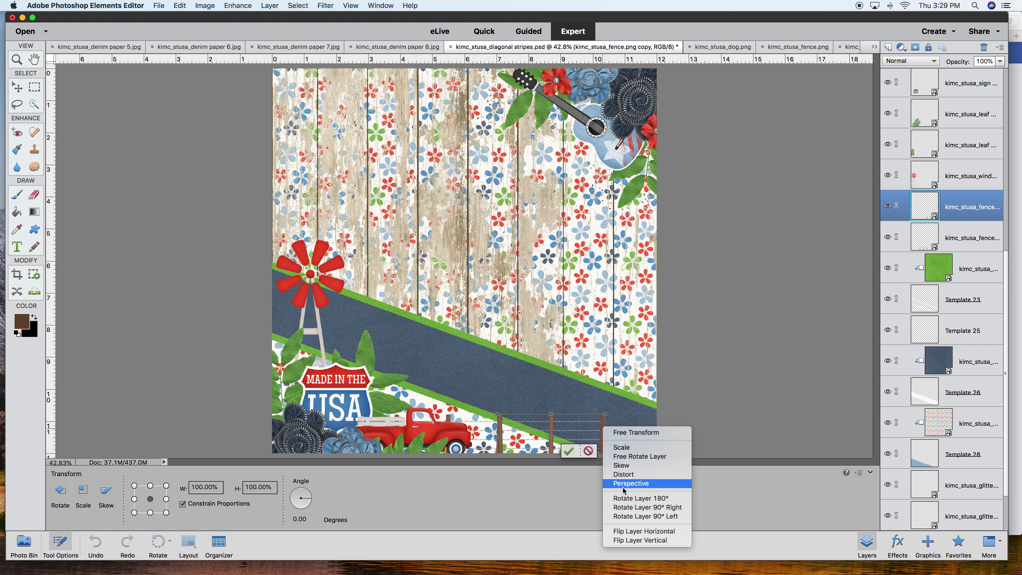
{"action": "left_click", "coordinate": [638, 520]}
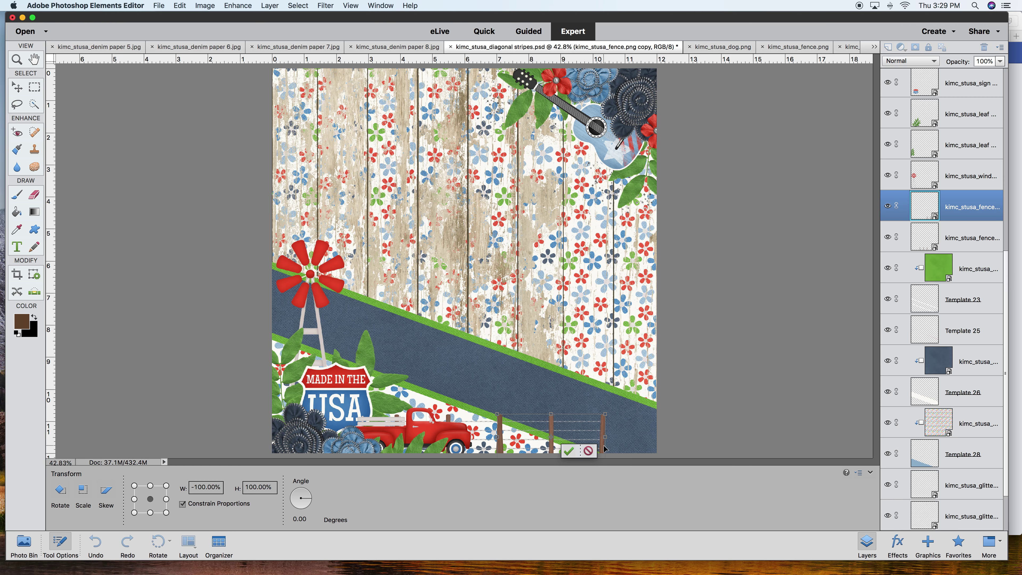
{"action": "left_click_drag", "start_coordinate": [604, 445], "coordinate": [611, 446]}
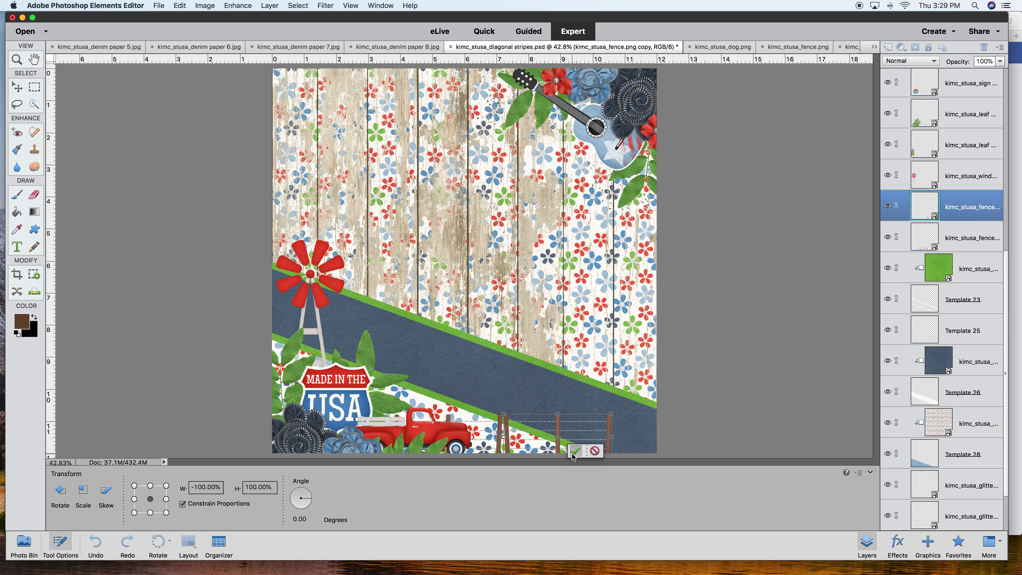
{"action": "left_click", "coordinate": [573, 453]}
{"action": "key", "text": "BackSpace"}
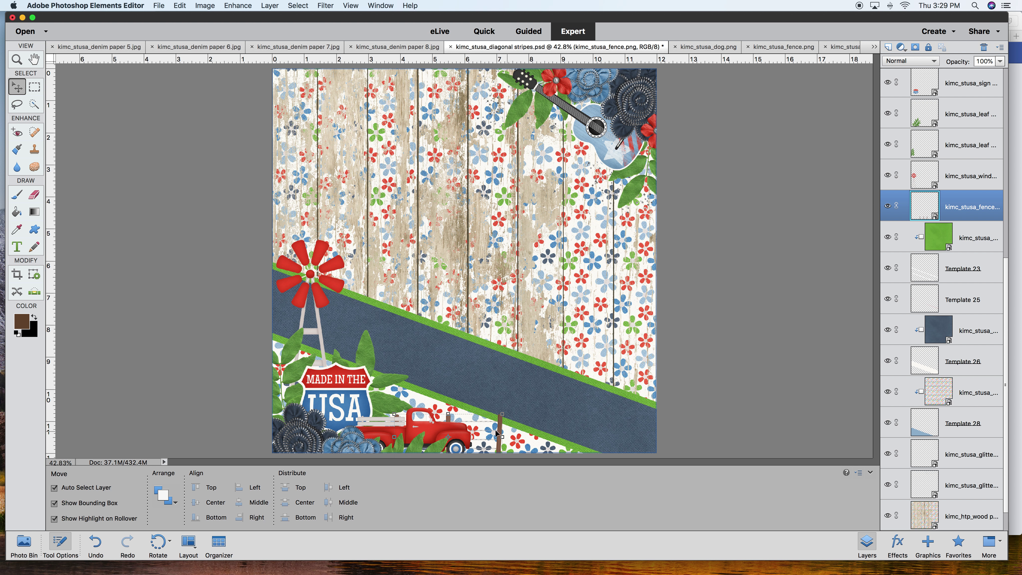
- Move the fence right so its end post stands at about 7.8 inches, clear of the truck
{"action": "left_click_drag", "start_coordinate": [501, 424], "coordinate": [524, 425]}
{"action": "key", "text": "Left"}
{"action": "key", "text": "Left"}
{"action": "key", "text": "Left"}
{"action": "key", "text": "Left"}
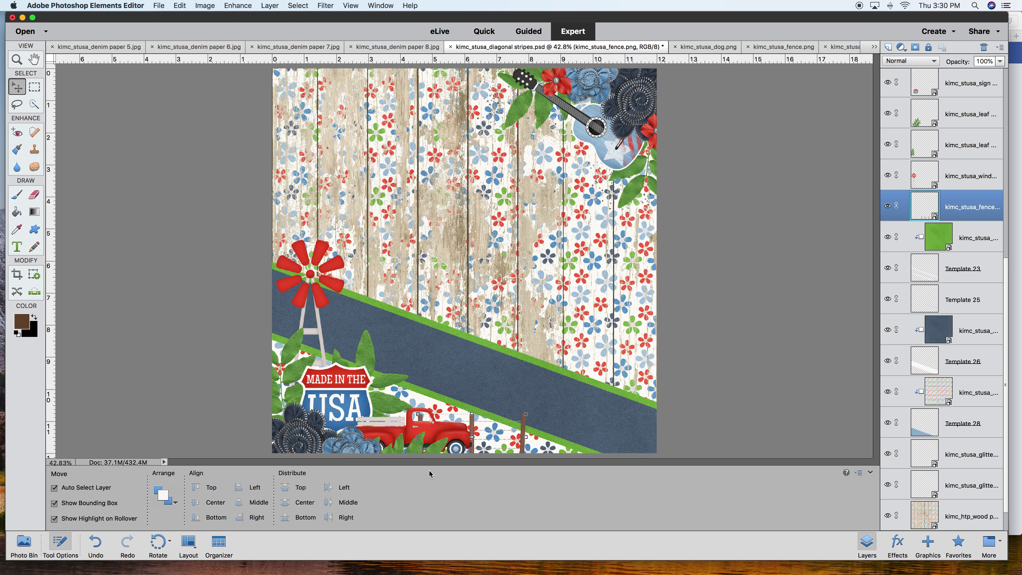
- Try the cream kimc_stusa_frame 3.png above the wood background at 128.35%, and delete it
{"action": "left_click", "coordinate": [24, 544]}
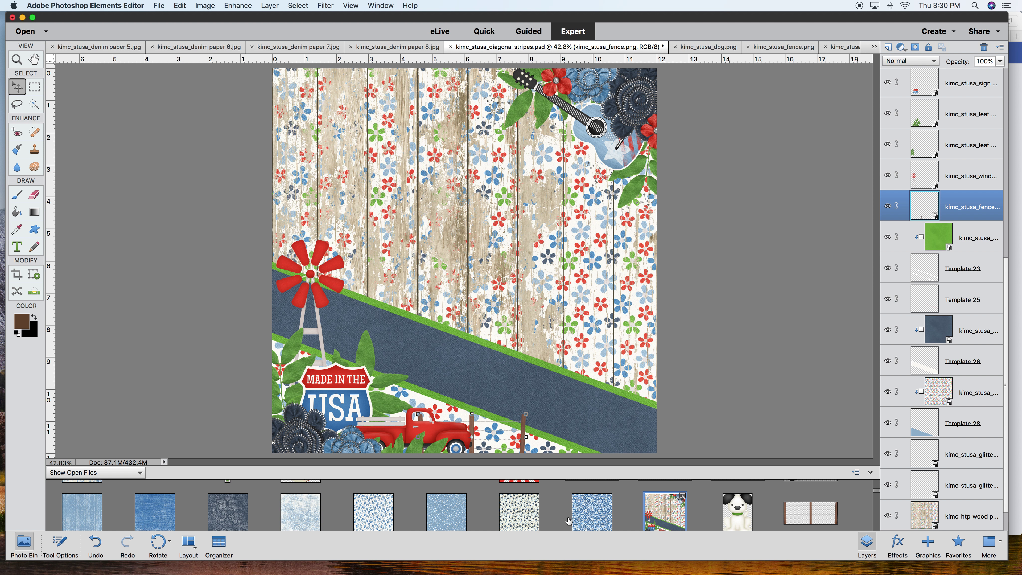
{"action": "scroll", "coordinate": [569, 522], "scroll_direction": "down", "scroll_amount": 3}
{"action": "left_click_drag", "start_coordinate": [731, 523], "coordinate": [460, 243]}
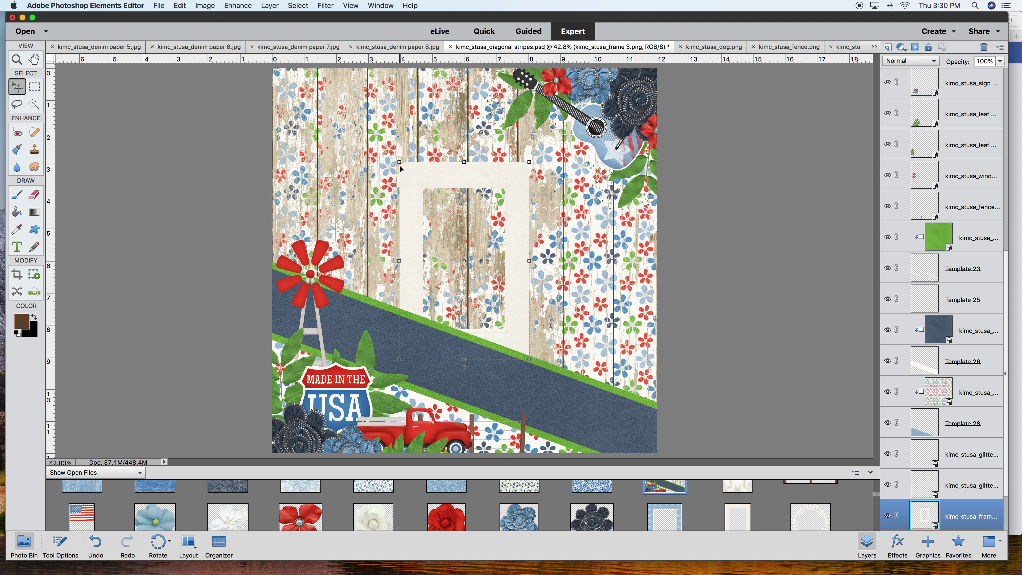
{"action": "left_click_drag", "start_coordinate": [400, 161], "coordinate": [371, 120]}
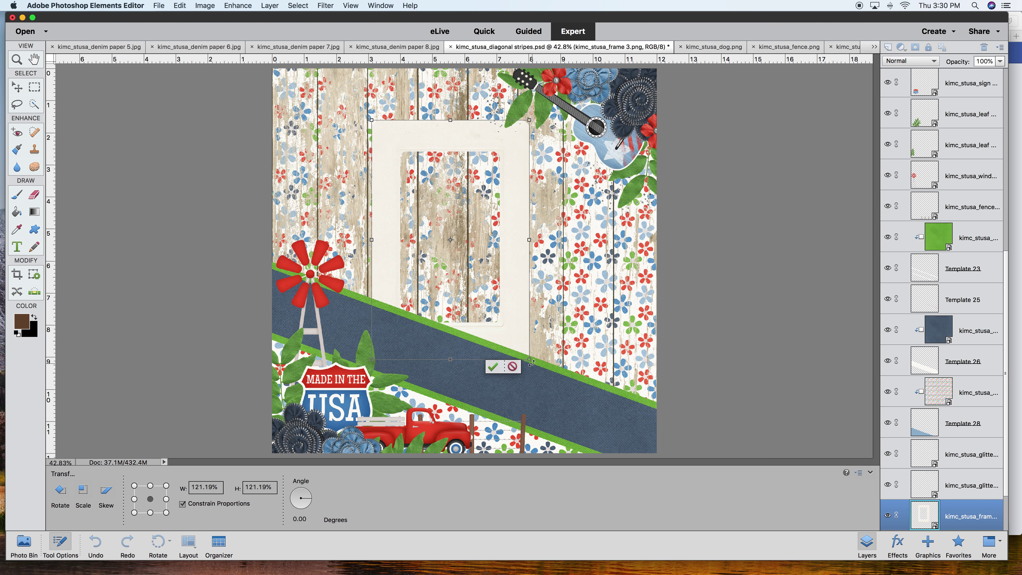
{"action": "left_click_drag", "start_coordinate": [529, 362], "coordinate": [539, 373]}
{"action": "left_click", "coordinate": [502, 380]}
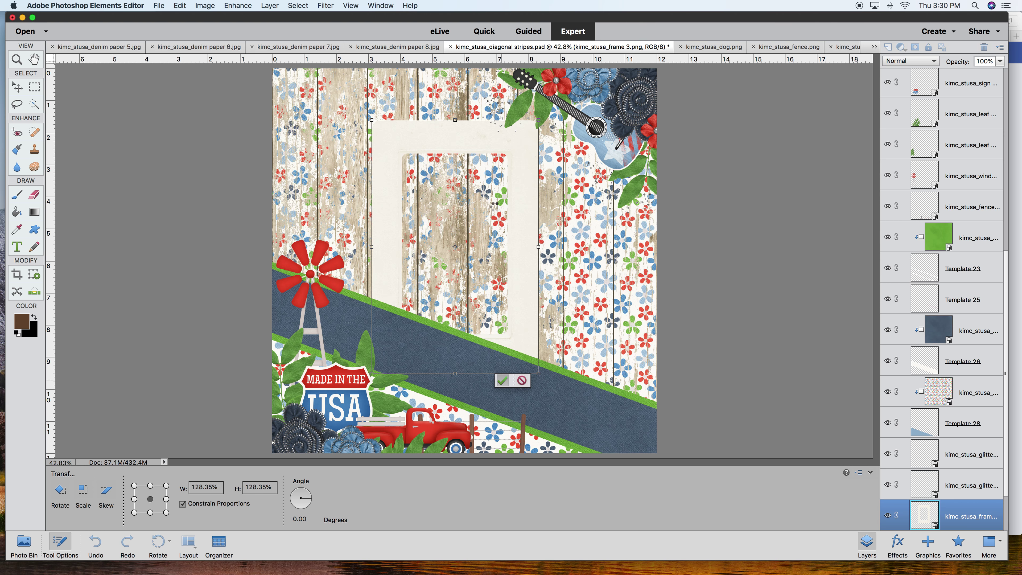
{"action": "key", "text": "super+v"}
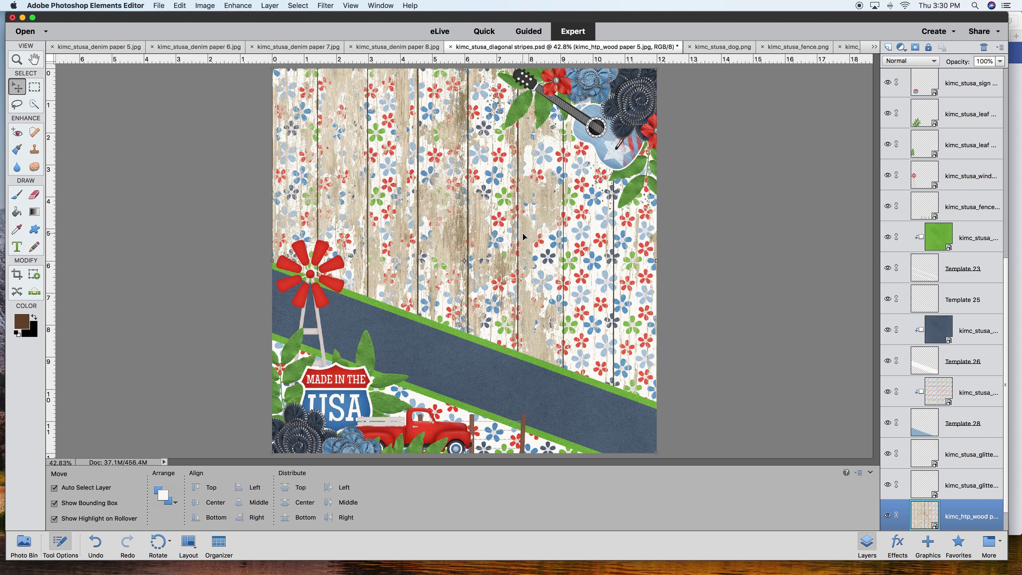
- Add the blue dotted kimc_stusa_frame 2.png above the wood background and shift it slightly left of the page centre
{"action": "left_click", "coordinate": [23, 544]}
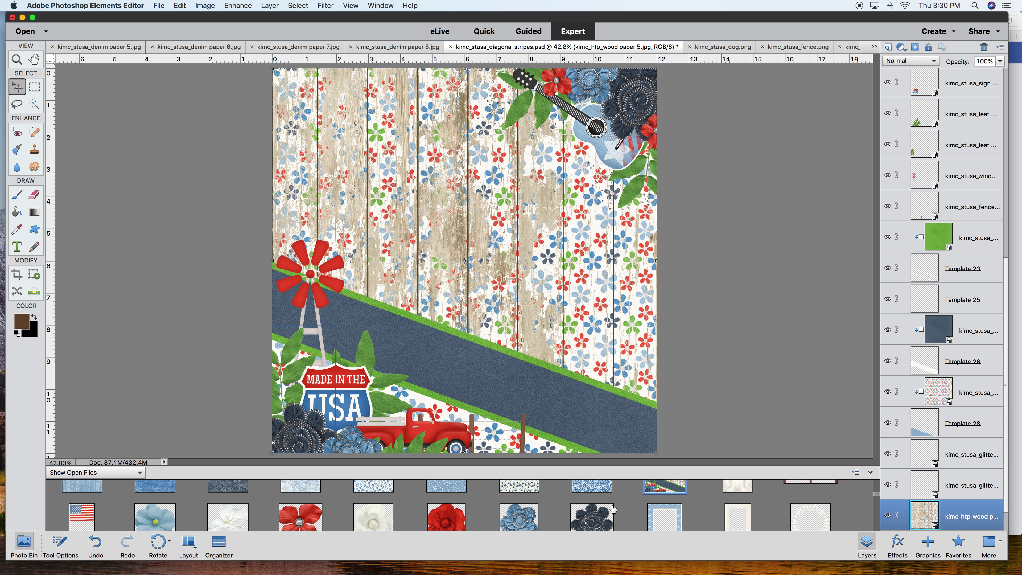
{"action": "left_click_drag", "start_coordinate": [656, 523], "coordinate": [497, 287]}
{"action": "left_click_drag", "start_coordinate": [551, 267], "coordinate": [547, 268]}
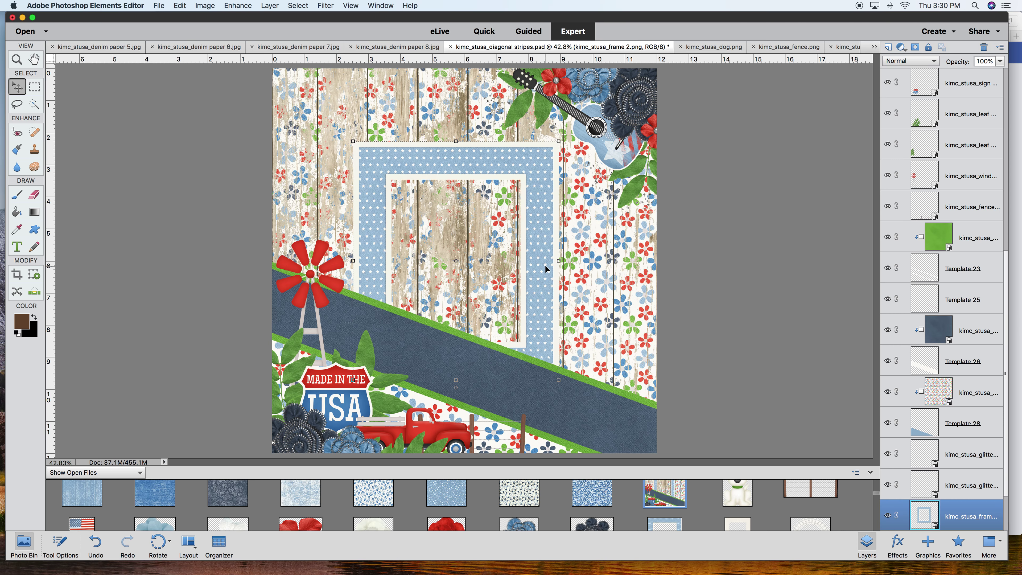
- Add the red kimc_stusa_paper 2.jpg between the blue dotted frame and the wood background
{"action": "scroll", "coordinate": [948, 468], "scroll_direction": "down", "scroll_amount": 2}
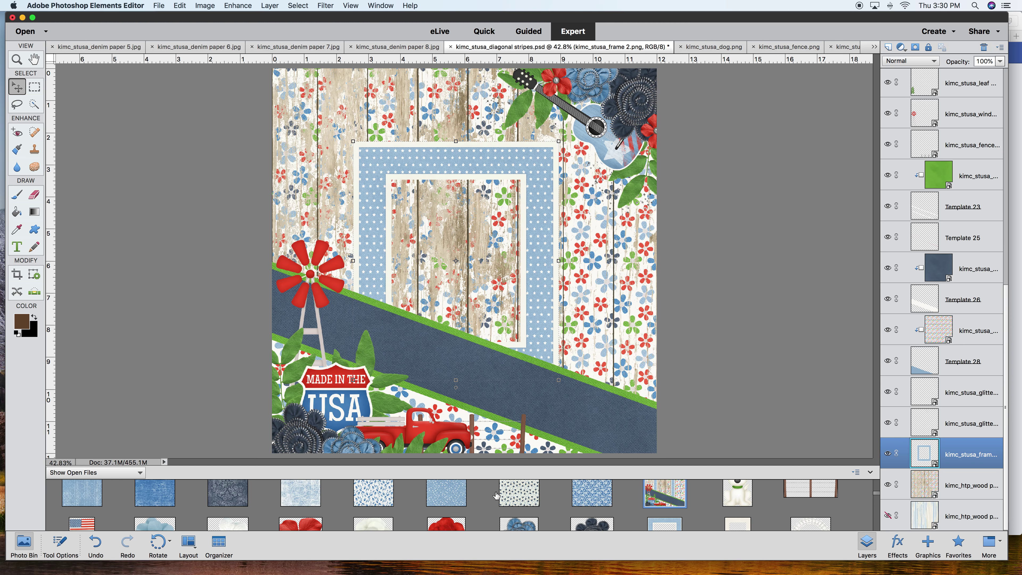
{"action": "scroll", "coordinate": [475, 514], "scroll_direction": "down", "scroll_amount": 2}
{"action": "scroll", "coordinate": [476, 514], "scroll_direction": "down", "scroll_amount": 2}
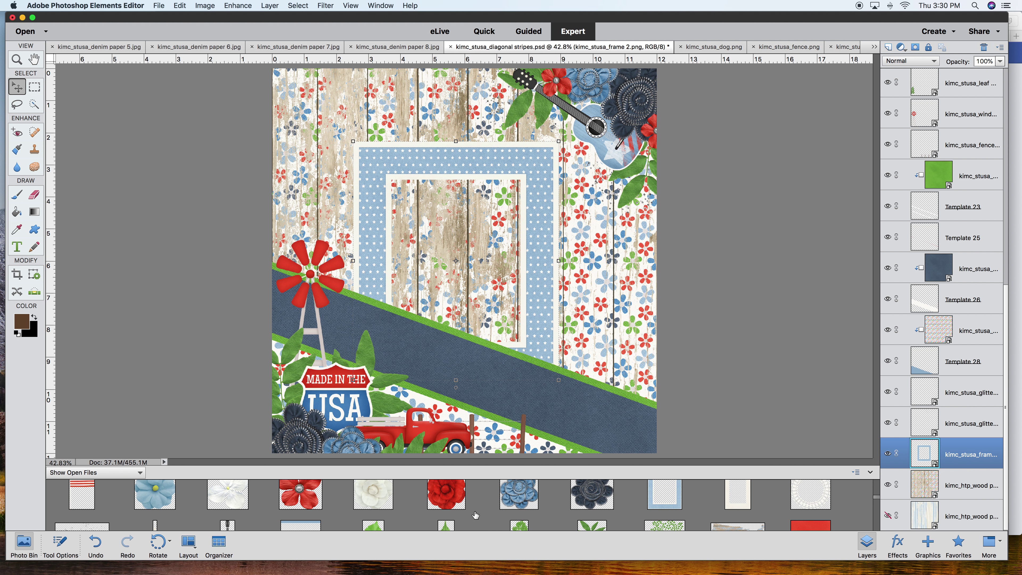
{"action": "left_click_drag", "start_coordinate": [799, 522], "coordinate": [473, 283]}
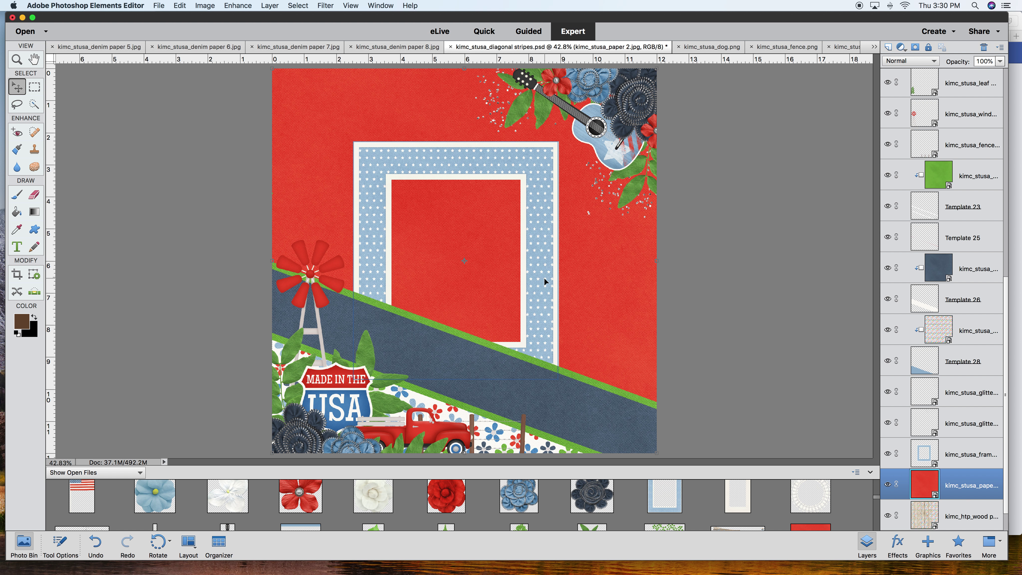
- Resize the red paper to 58.19% wide and 61.92% high as an even mat around the blue dotted frame
{"action": "left_click_drag", "start_coordinate": [275, 73], "coordinate": [345, 148]}
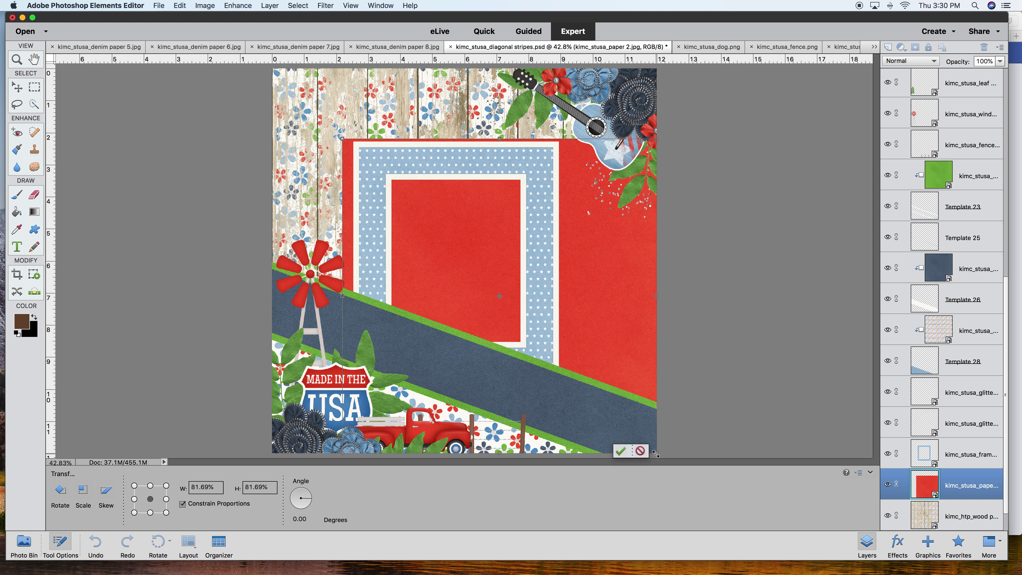
{"action": "left_click_drag", "start_coordinate": [655, 453], "coordinate": [574, 392]}
{"action": "left_click_drag", "start_coordinate": [581, 258], "coordinate": [566, 258]}
{"action": "left_click_drag", "start_coordinate": [462, 295], "coordinate": [463, 289]}
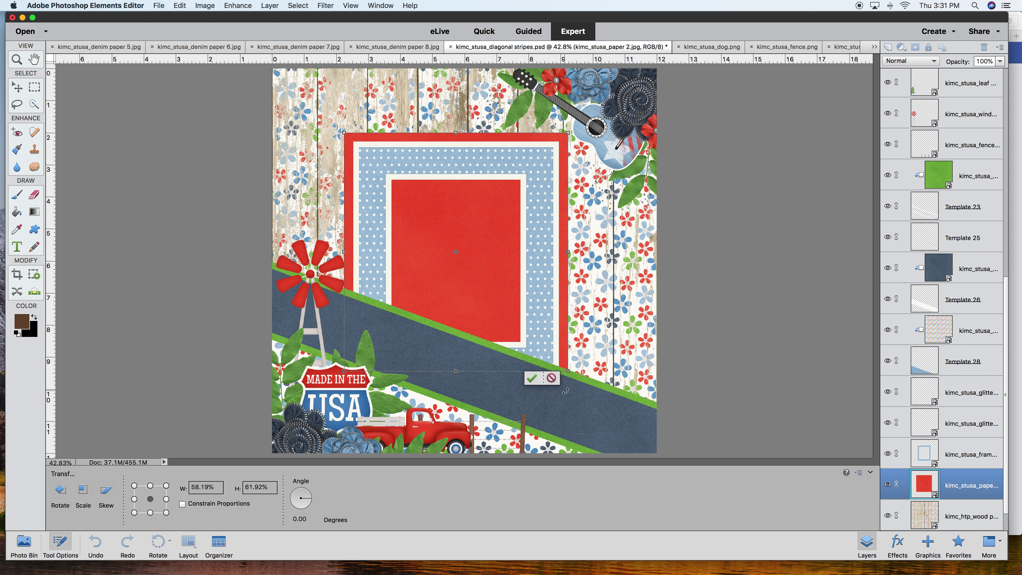
{"action": "left_click", "coordinate": [532, 379]}
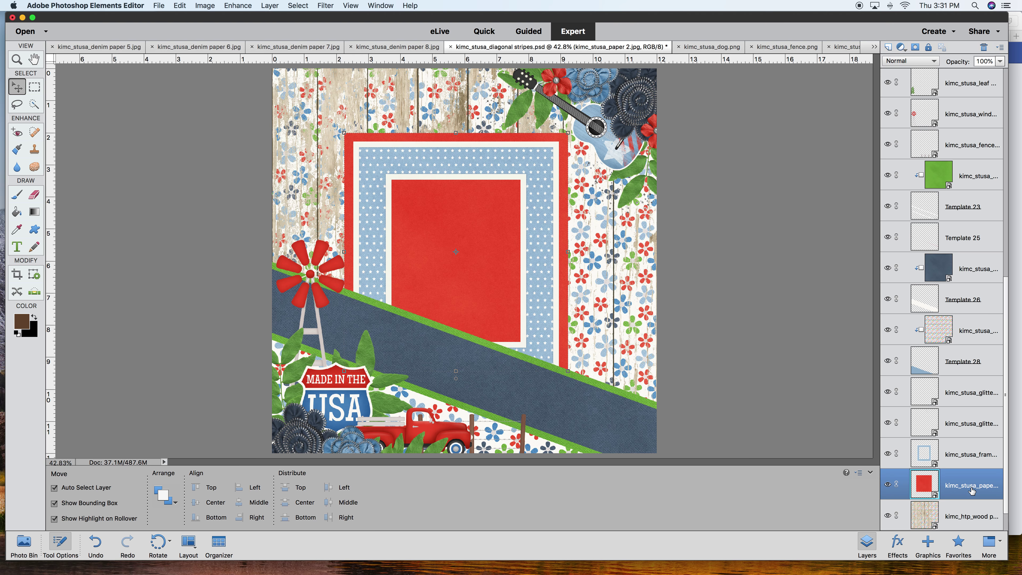
- Duplicate the red mat and shrink the copy to 58.38% wide and 70.21% high to fit just behind the frame opening
{"action": "right_click", "coordinate": [956, 491]}
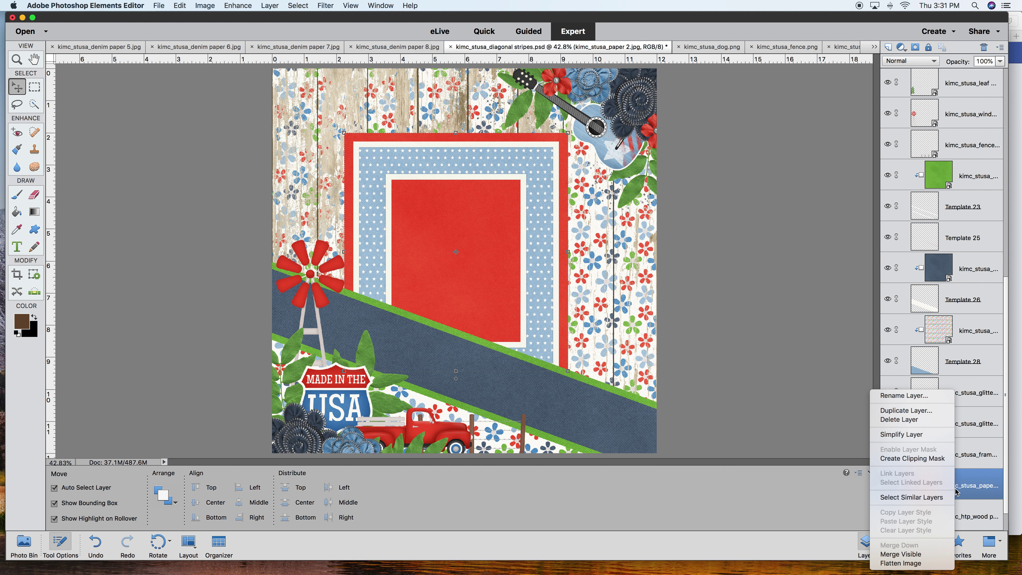
{"action": "left_click", "coordinate": [910, 412]}
{"action": "left_click", "coordinate": [611, 230]}
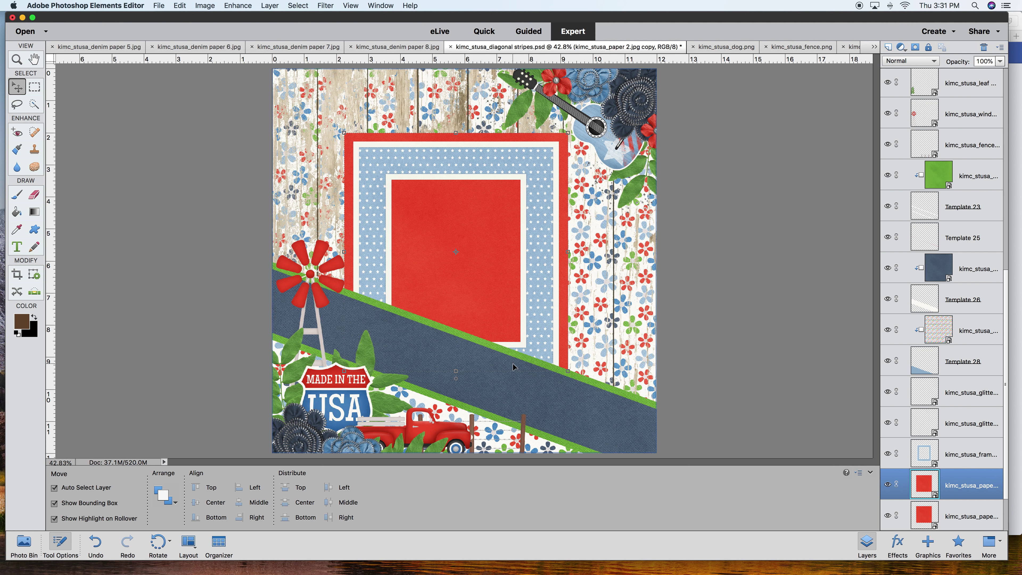
{"action": "left_click_drag", "start_coordinate": [568, 371], "coordinate": [535, 354]}
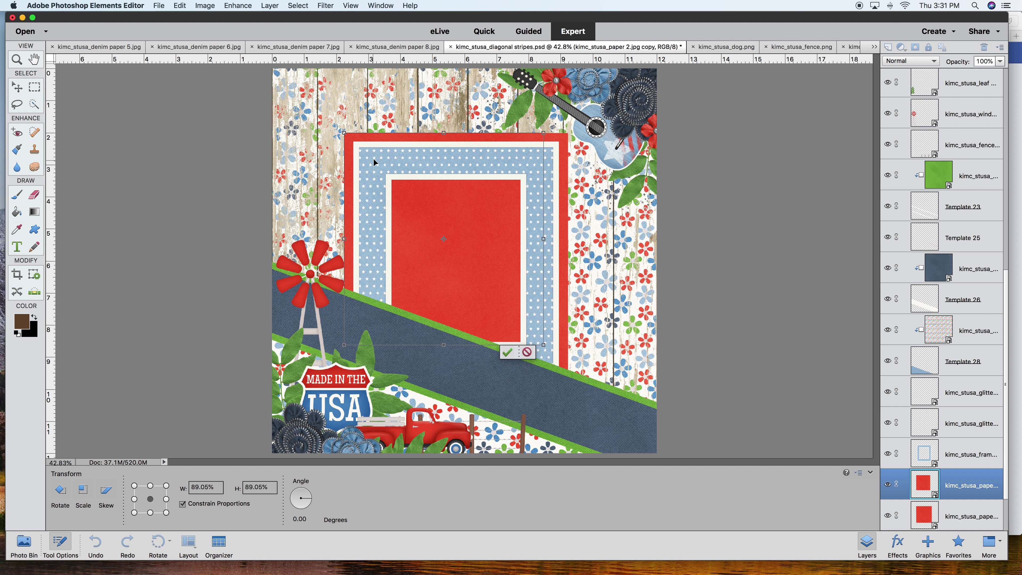
{"action": "left_click_drag", "start_coordinate": [346, 135], "coordinate": [388, 196]}
{"action": "left_click_drag", "start_coordinate": [387, 261], "coordinate": [391, 260]}
{"action": "left_click_drag", "start_coordinate": [528, 266], "coordinate": [522, 265]}
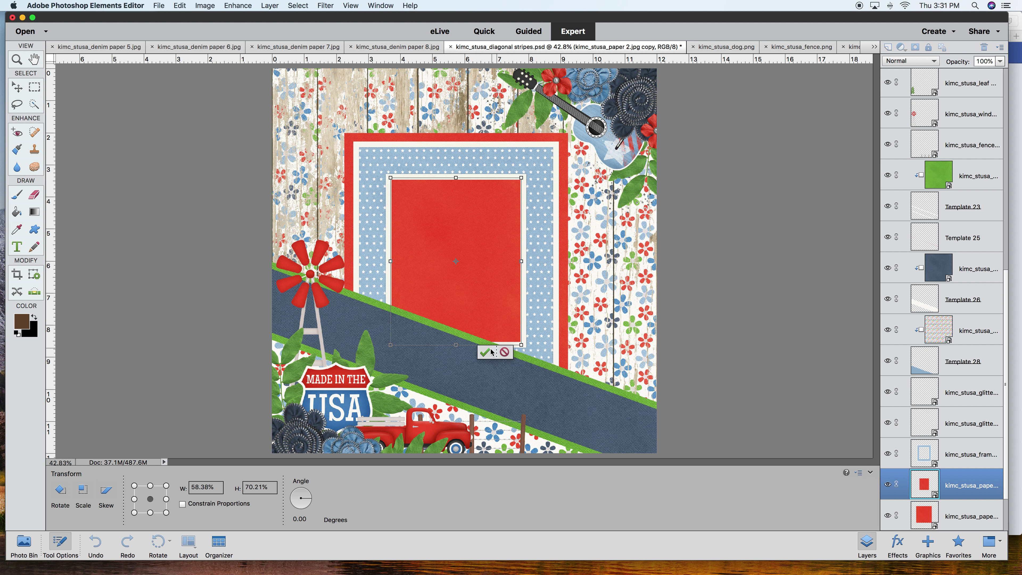
{"action": "left_click", "coordinate": [485, 352]}
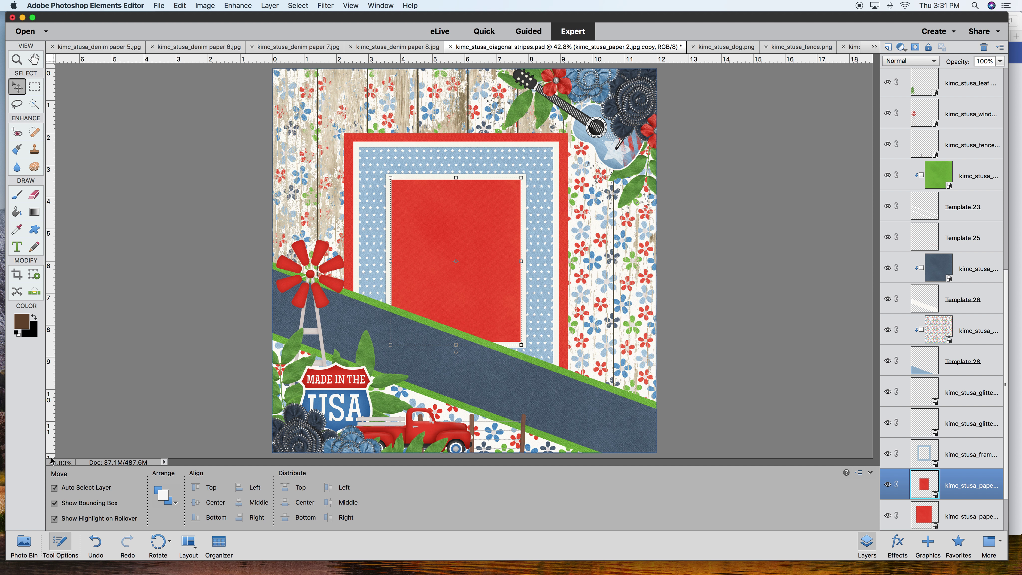
- Add the photo of the woman in the blue dress above the small red paper and enlarge it to 226.17%
{"action": "left_click", "coordinate": [24, 544]}
{"action": "scroll", "coordinate": [570, 516], "scroll_direction": "down", "scroll_amount": 5}
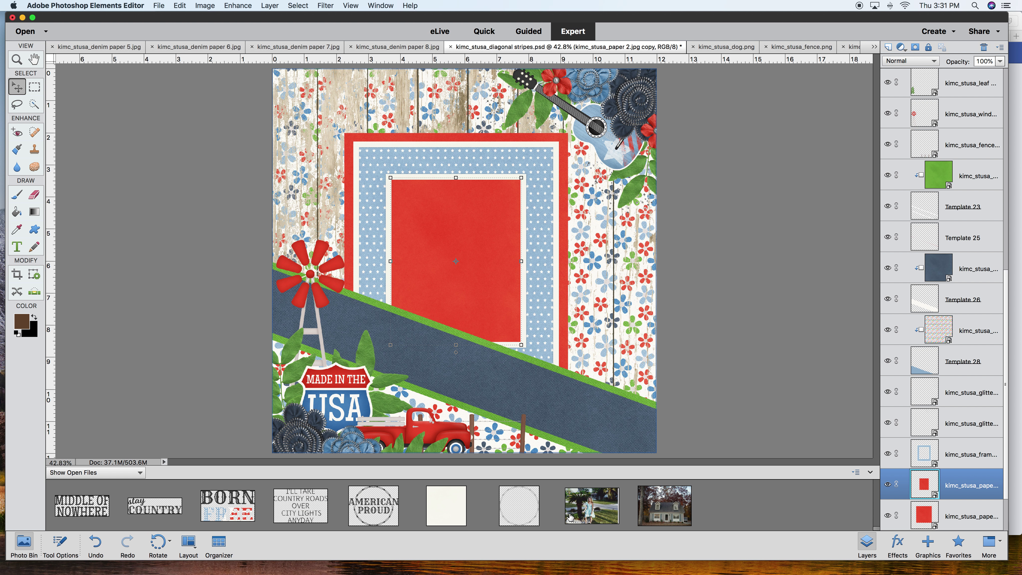
{"action": "left_click_drag", "start_coordinate": [591, 515], "coordinate": [454, 253]}
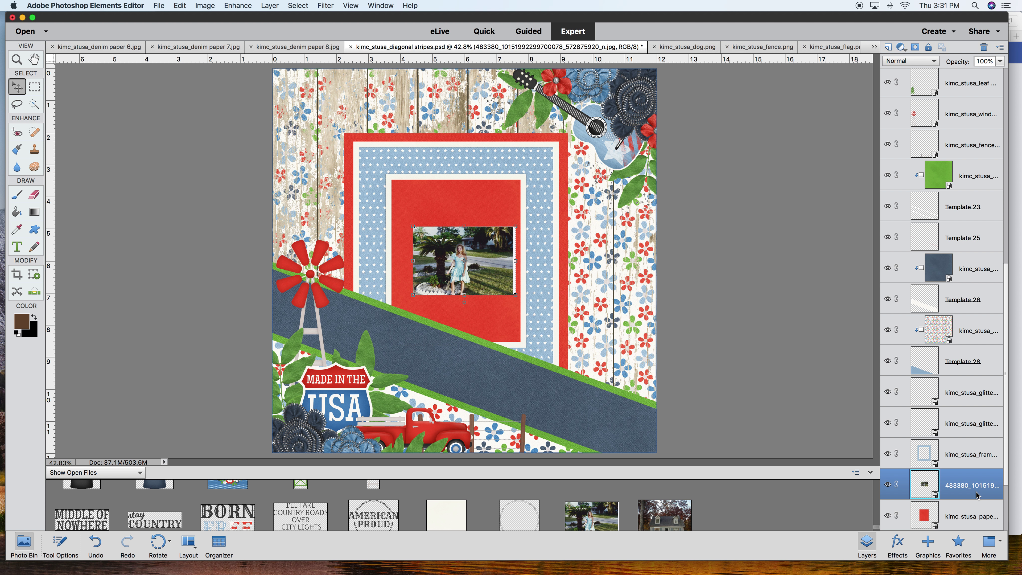
{"action": "left_click_drag", "start_coordinate": [413, 224], "coordinate": [355, 187]}
{"action": "left_click_drag", "start_coordinate": [515, 292], "coordinate": [586, 342]}
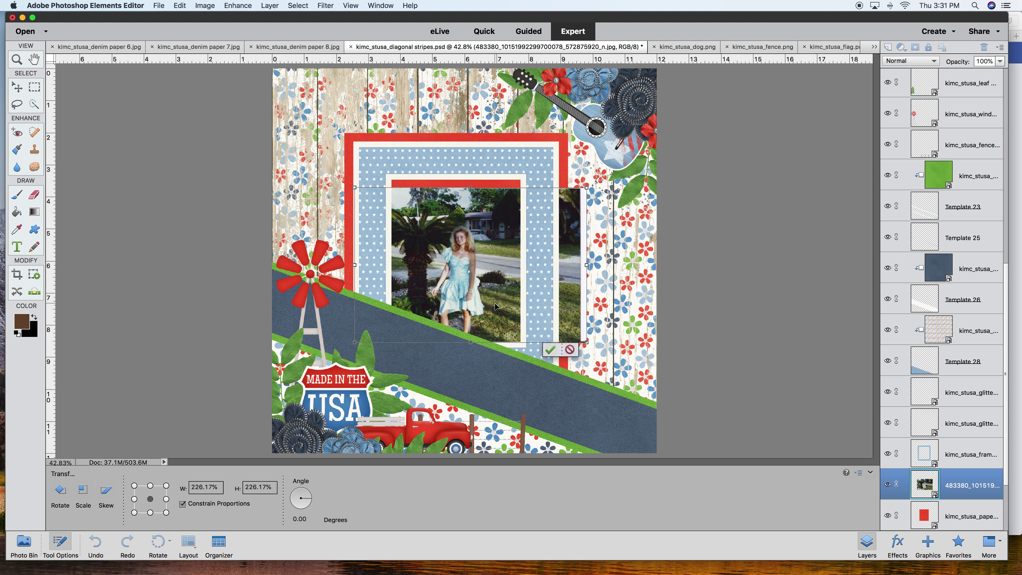
- Enlarge the photo to 275.94% and position it so the woman is centred in the frame opening
{"action": "left_click_drag", "start_coordinate": [496, 307], "coordinate": [493, 297]}
{"action": "left_click_drag", "start_coordinate": [582, 330], "coordinate": [615, 352]}
{"action": "left_click_drag", "start_coordinate": [498, 310], "coordinate": [491, 306]}
{"action": "left_click_drag", "start_coordinate": [344, 172], "coordinate": [323, 157]}
{"action": "left_click_drag", "start_coordinate": [466, 278], "coordinate": [490, 289]}
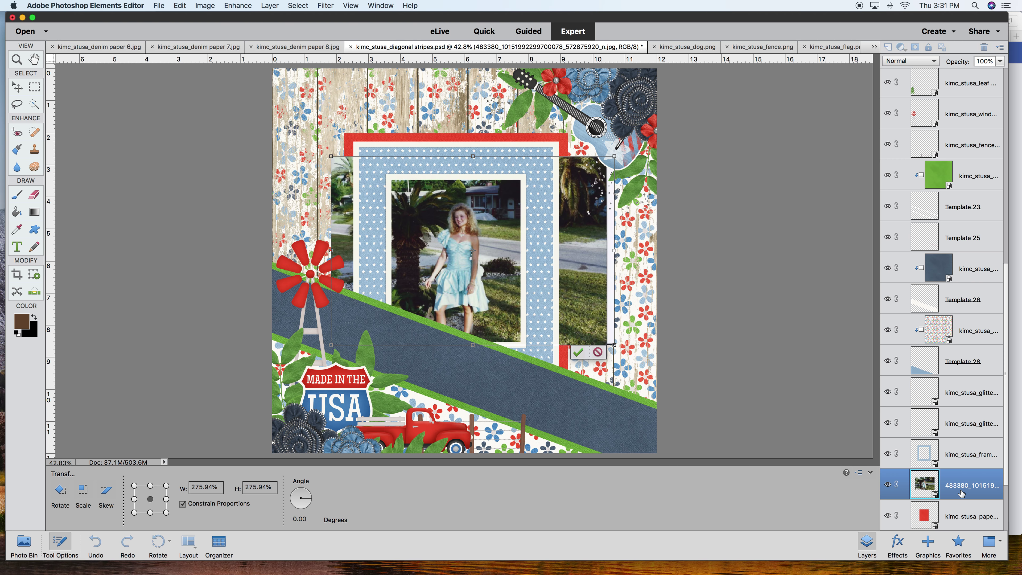
{"action": "left_click", "coordinate": [580, 352]}
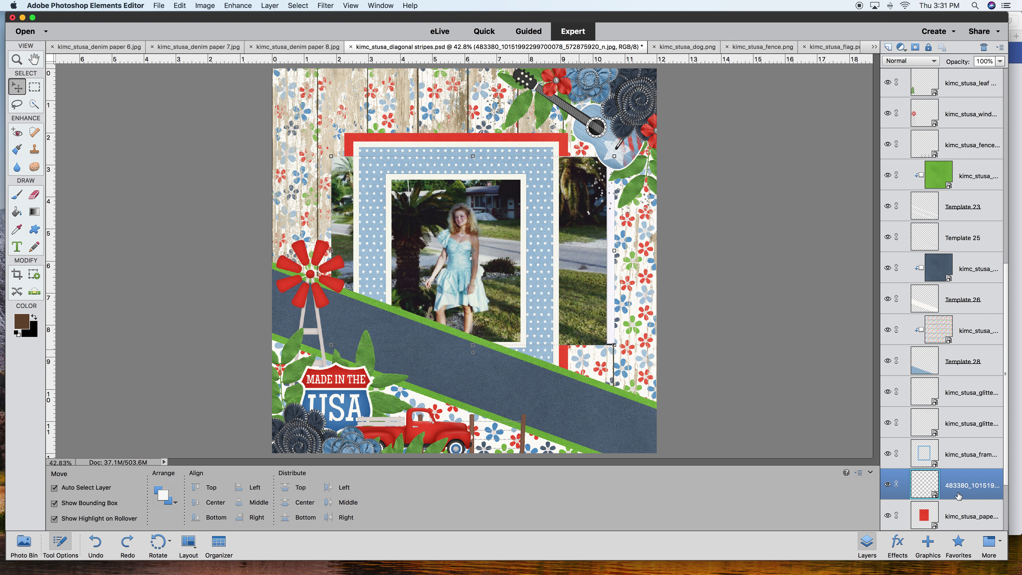
- Clip the photo of the woman to the small red paper beneath it and enlarge the photo to 108.19%
{"action": "right_click", "coordinate": [956, 485]}
{"action": "left_click", "coordinate": [924, 458]}
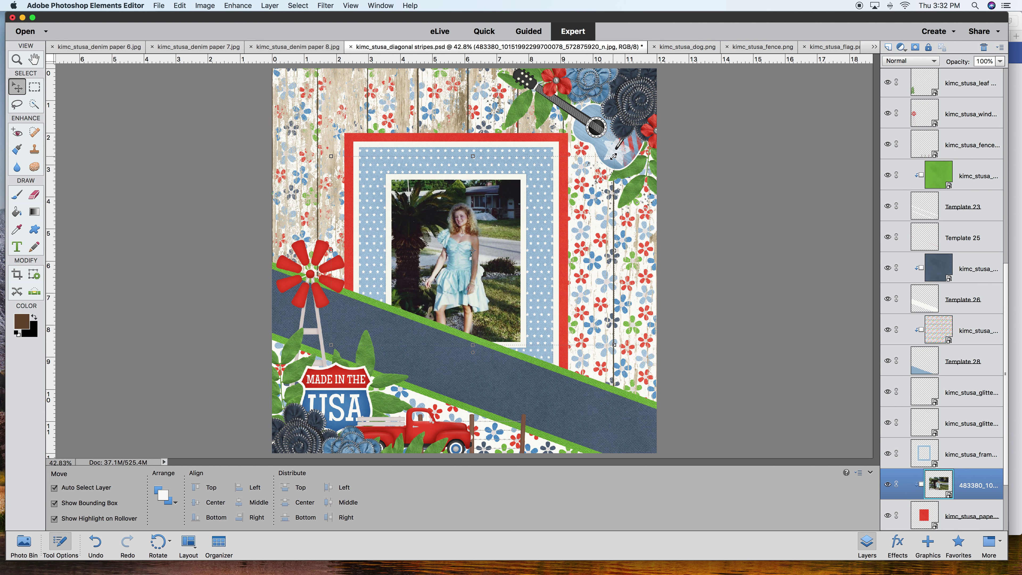
{"action": "left_click_drag", "start_coordinate": [621, 152], "coordinate": [627, 143]}
{"action": "left_click_drag", "start_coordinate": [331, 146], "coordinate": [325, 142]}
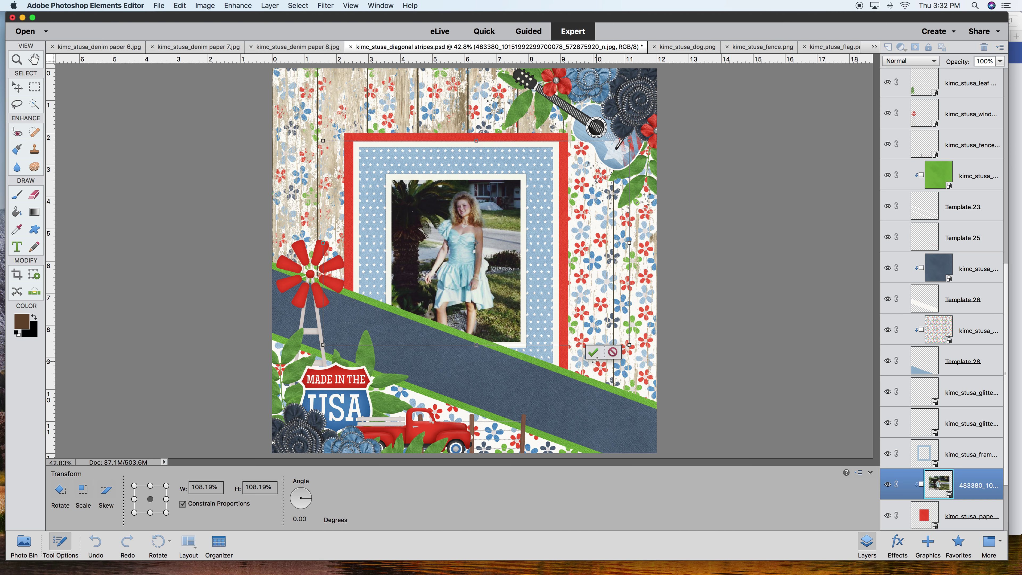
{"action": "left_click", "coordinate": [593, 352]}
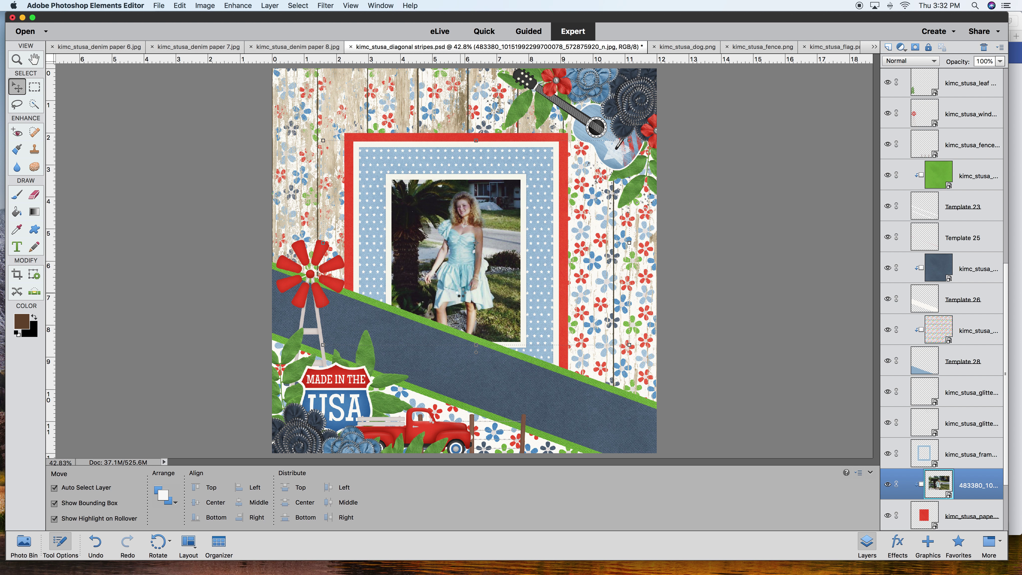
- Nudge the clipped photo slightly to the left within the frame opening
{"action": "key", "text": "shift+Left"}
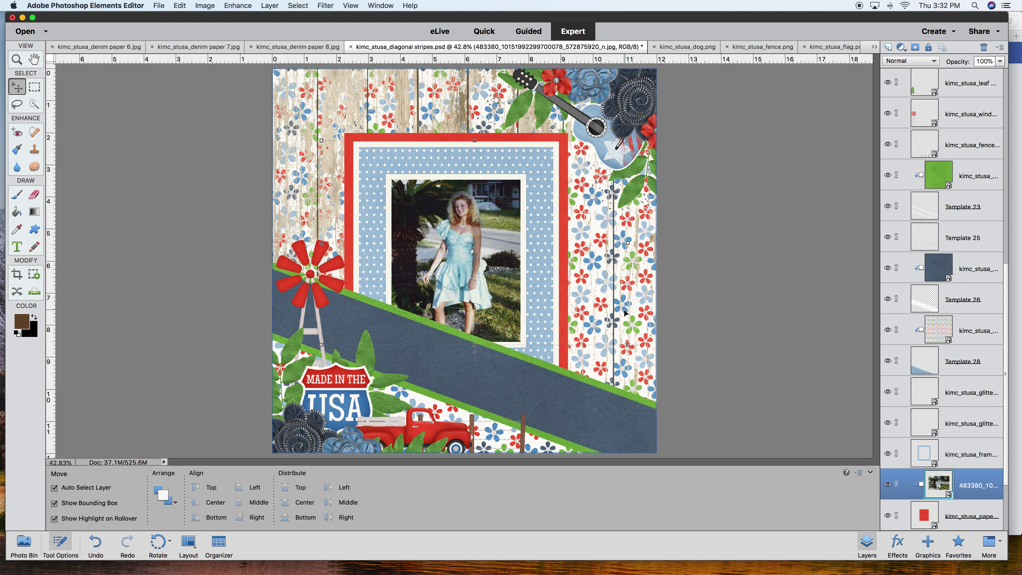
{"action": "key", "text": "super+t"}
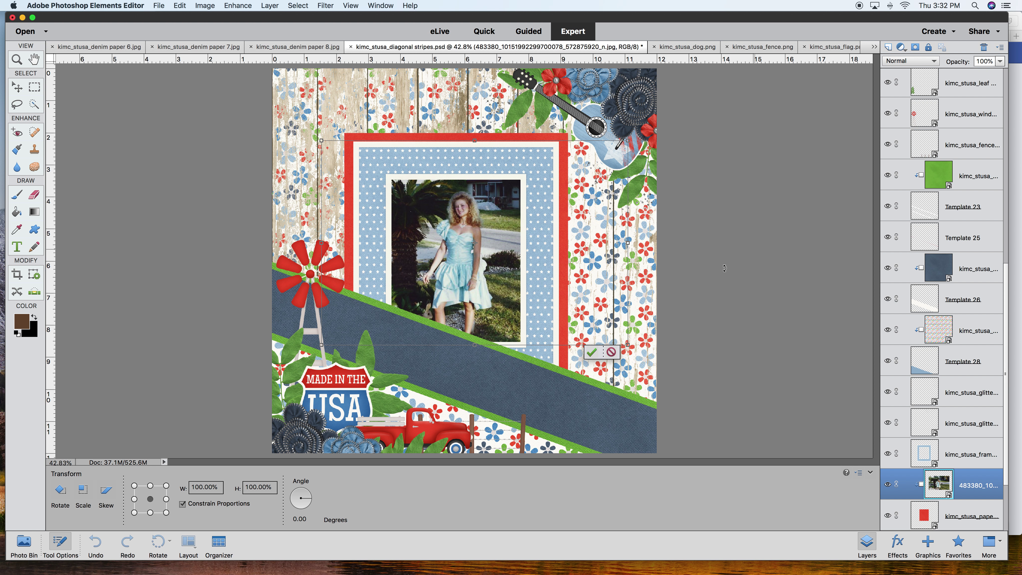
{"action": "left_click", "coordinate": [591, 352]}
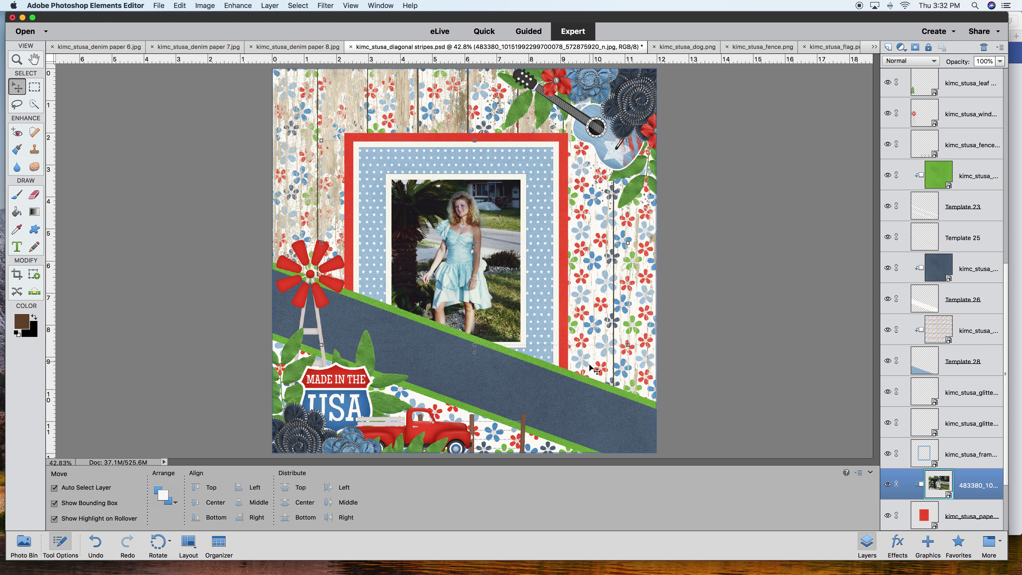
- Apply drop shadows from the SD-DropShadows-45degrees styles to the large red mat and the blue dotted frame
{"action": "scroll", "coordinate": [942, 483], "scroll_direction": "down", "scroll_amount": 1}
{"action": "left_click", "coordinate": [927, 516]}
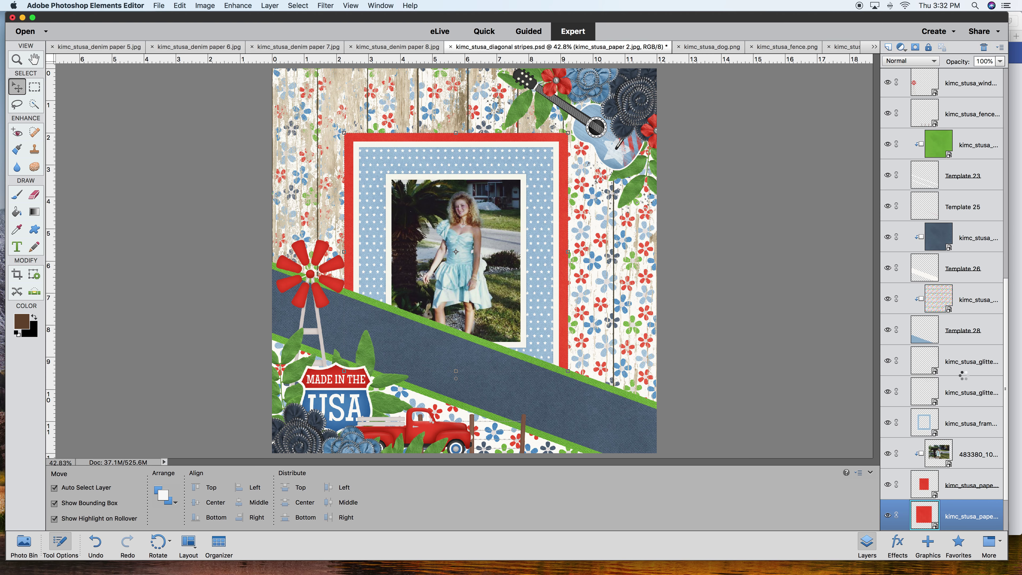
{"action": "left_click", "coordinate": [896, 542]}
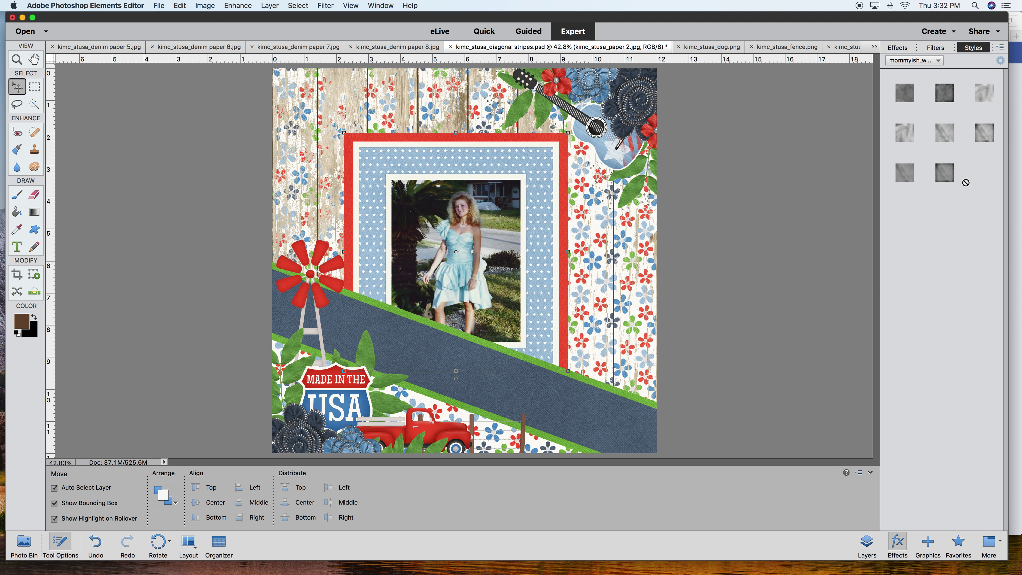
{"action": "left_click", "coordinate": [911, 61]}
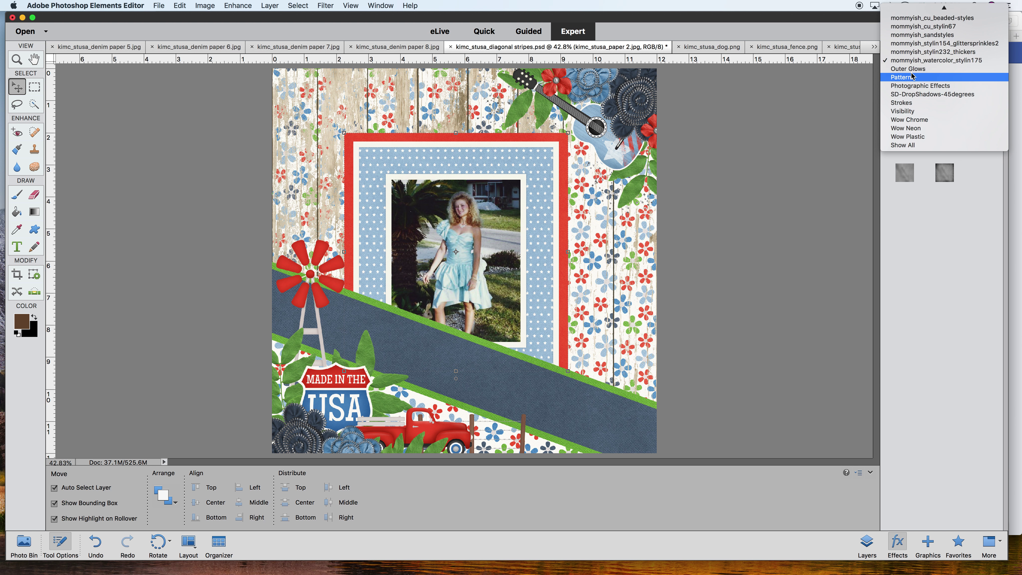
{"action": "left_click", "coordinate": [918, 94]}
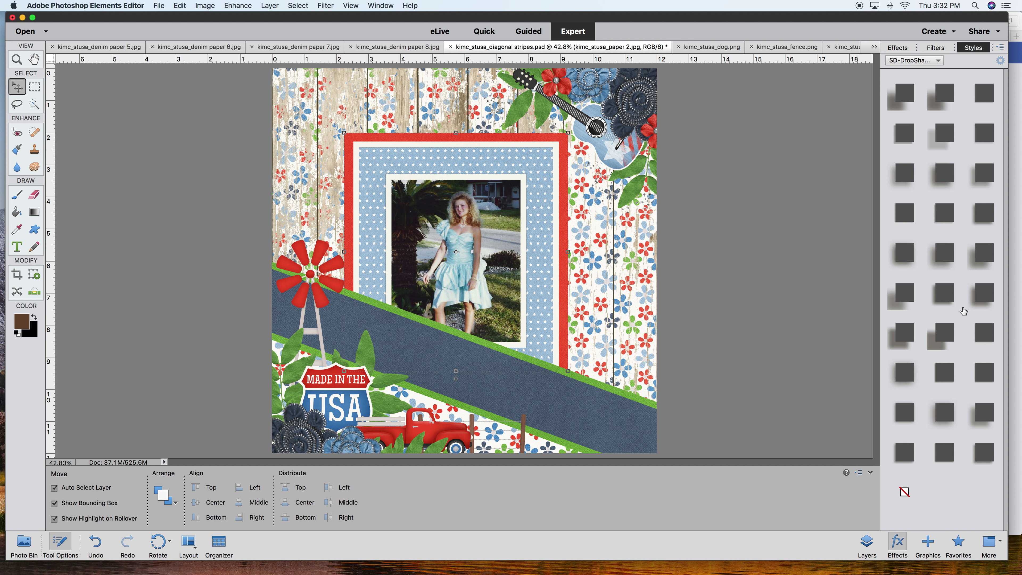
{"action": "left_click", "coordinate": [982, 374]}
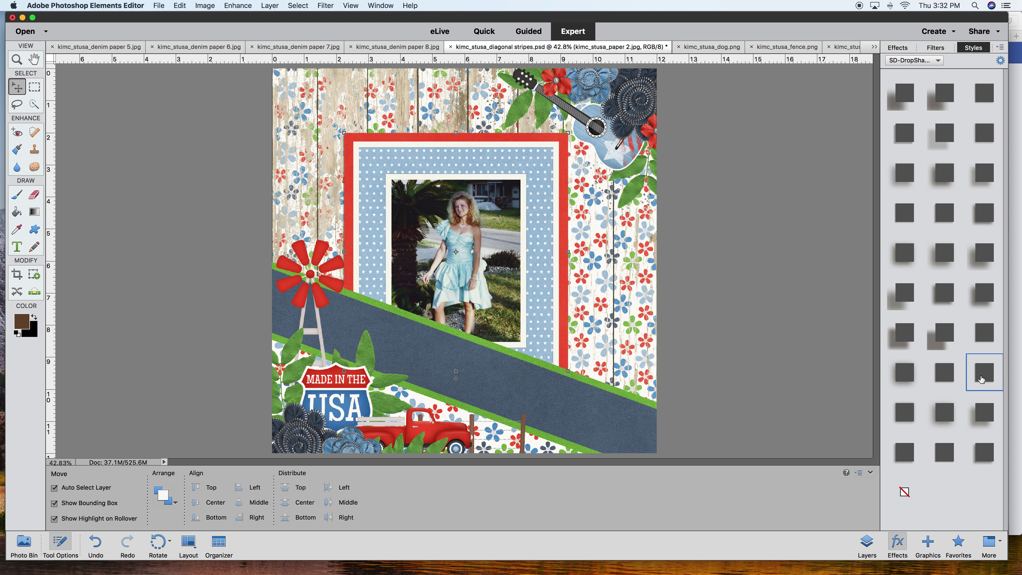
{"action": "left_click", "coordinate": [557, 322]}
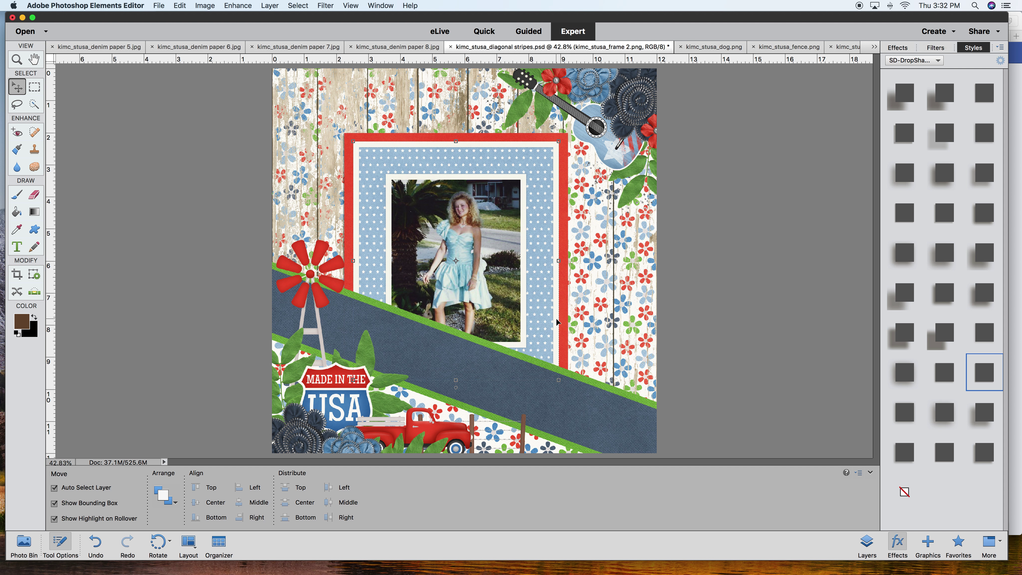
{"action": "left_click", "coordinate": [944, 294]}
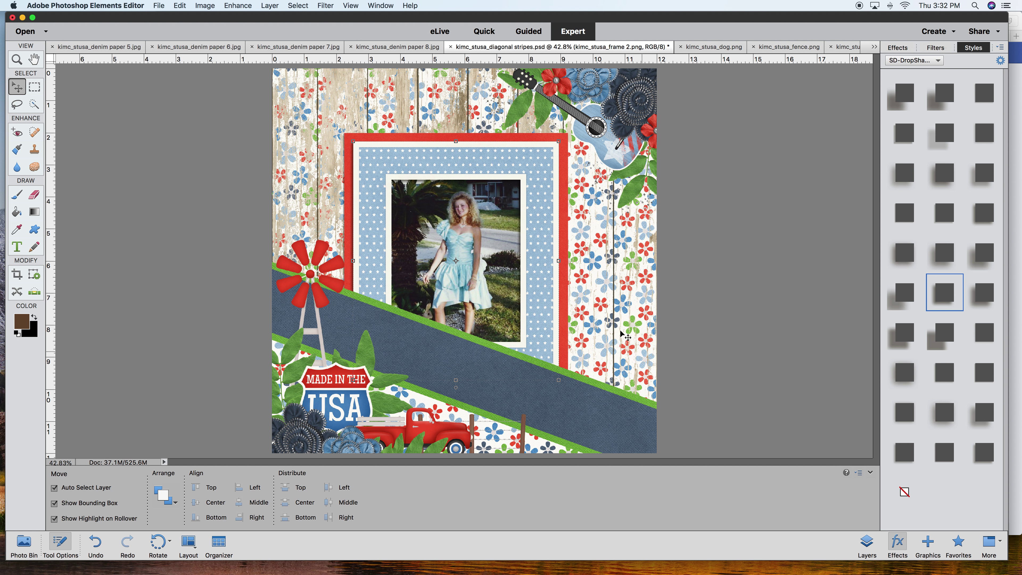
{"action": "left_click", "coordinate": [646, 401]}
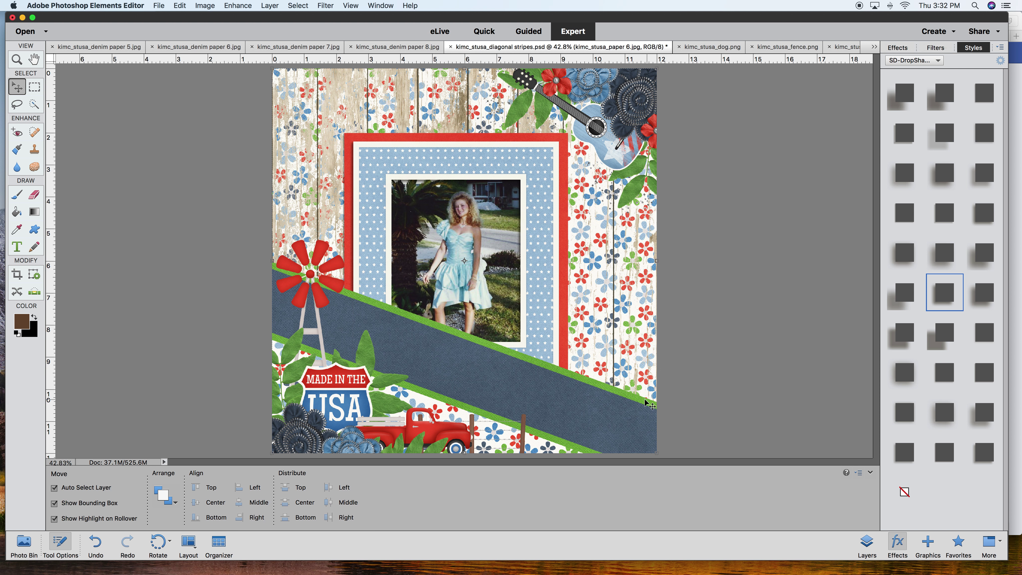
{"action": "left_click", "coordinate": [906, 415]}
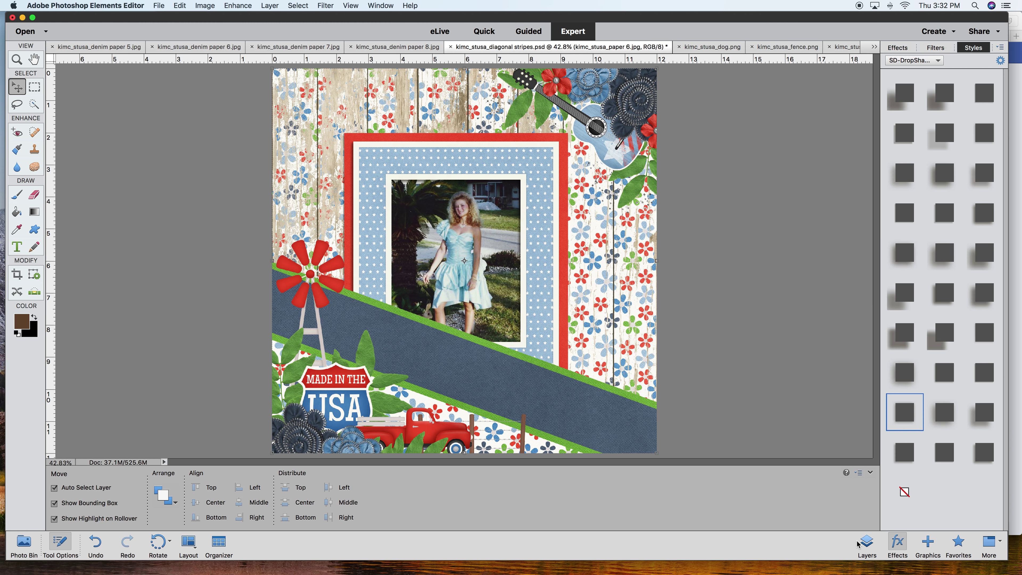
{"action": "left_click", "coordinate": [867, 543]}
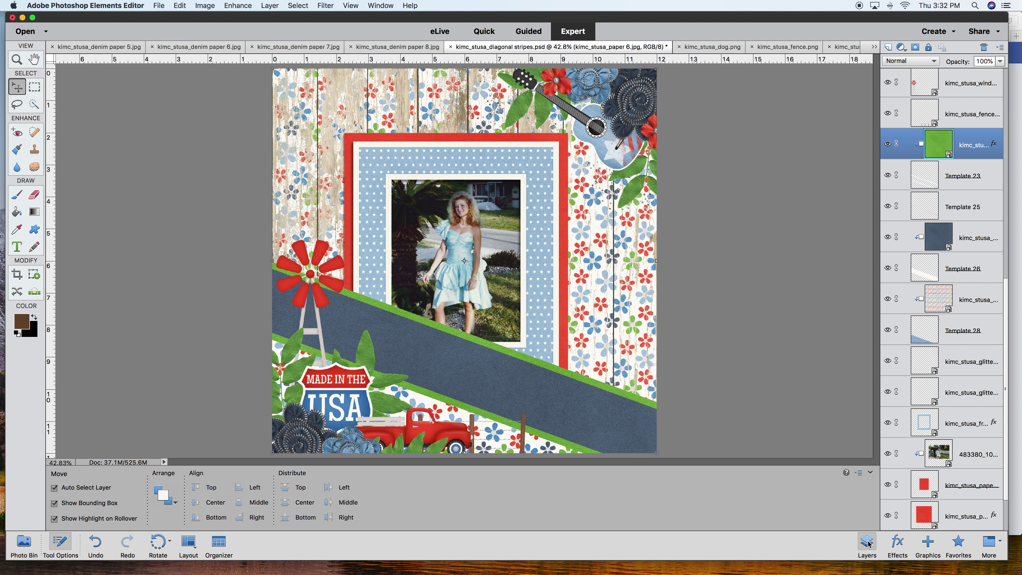
{"action": "right_click", "coordinate": [972, 154]}
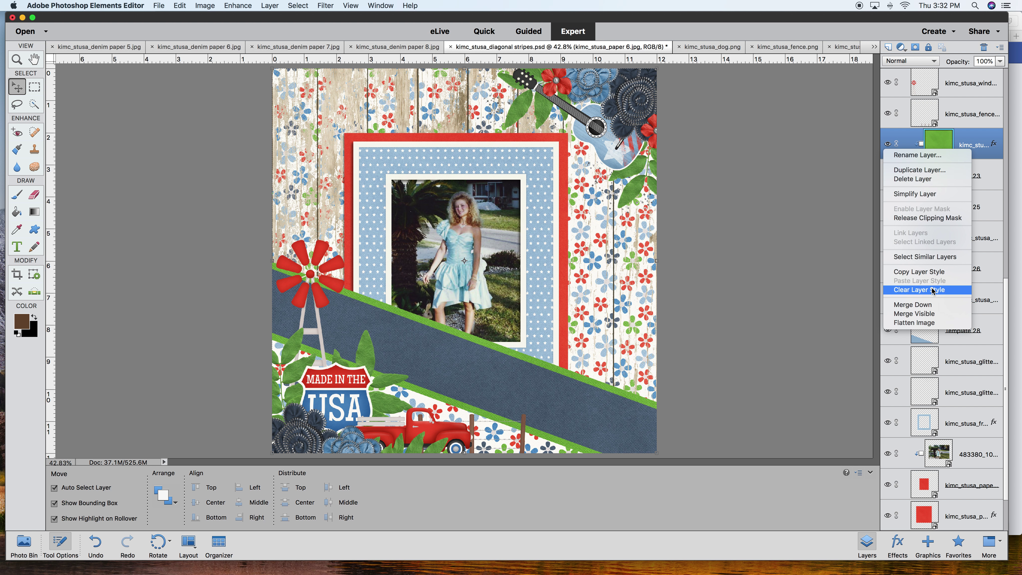
- Apply an SD-DropShadows-45degrees drop shadow to the Template 23 shape that the green paper is clipped to
{"action": "left_click", "coordinate": [953, 181]}
{"action": "key", "text": "F7"}
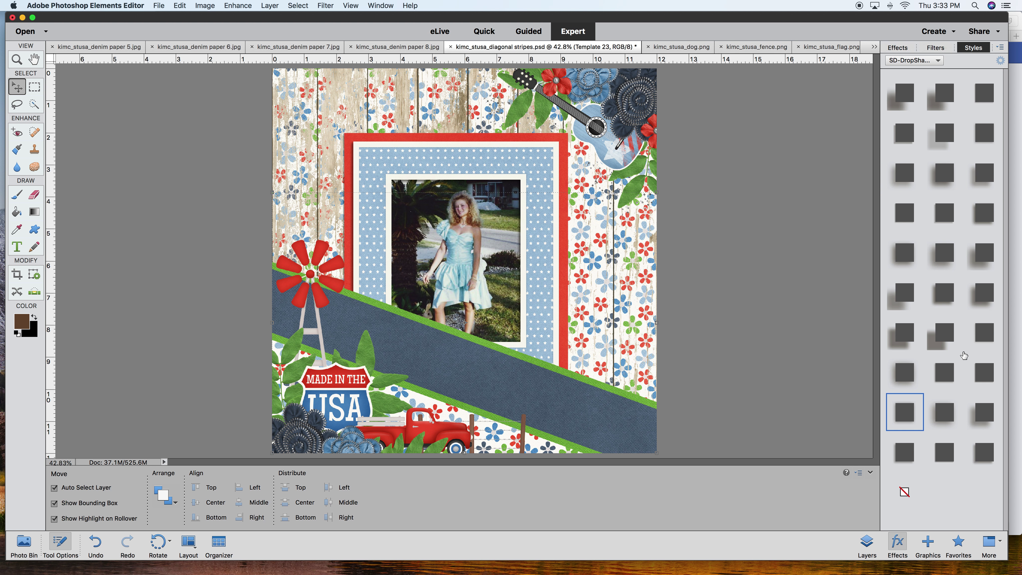
{"action": "left_click", "coordinate": [905, 420]}
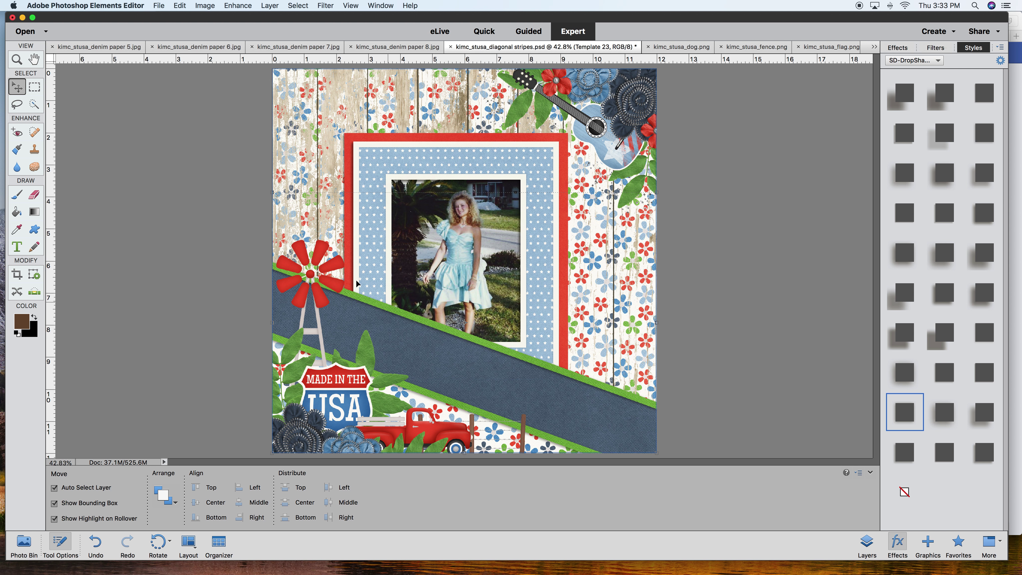
- Add the same drop shadow style to the windmill and the two leaf sprigs behind the Made in the USA sign
{"action": "left_click", "coordinate": [335, 284]}
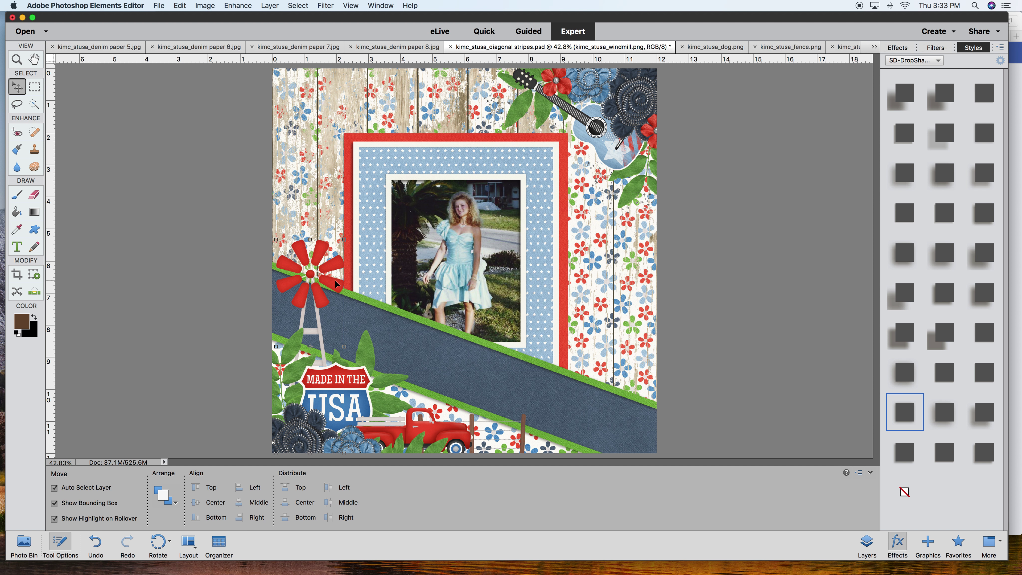
{"action": "left_click", "coordinate": [987, 293]}
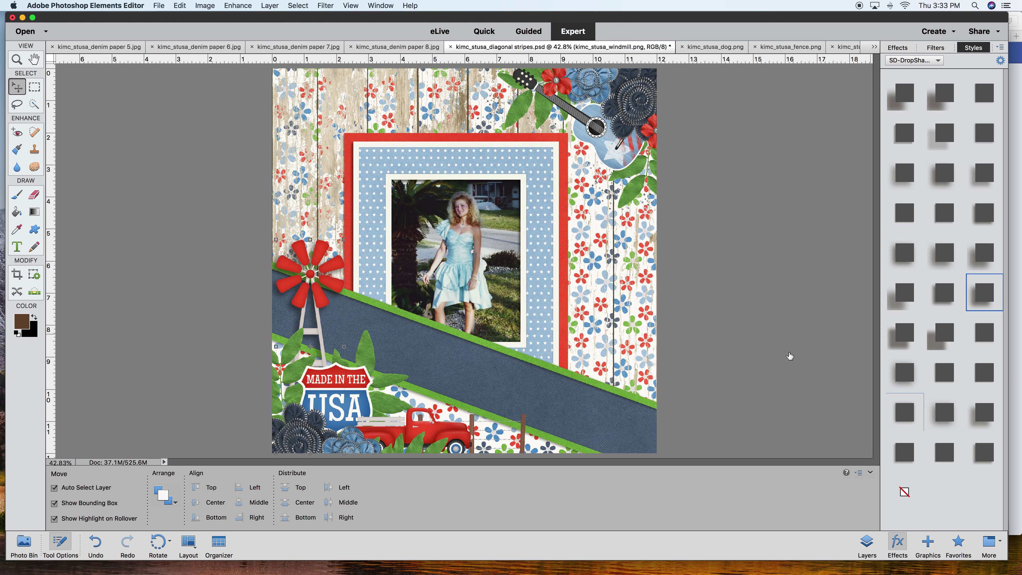
{"action": "left_click", "coordinate": [320, 374]}
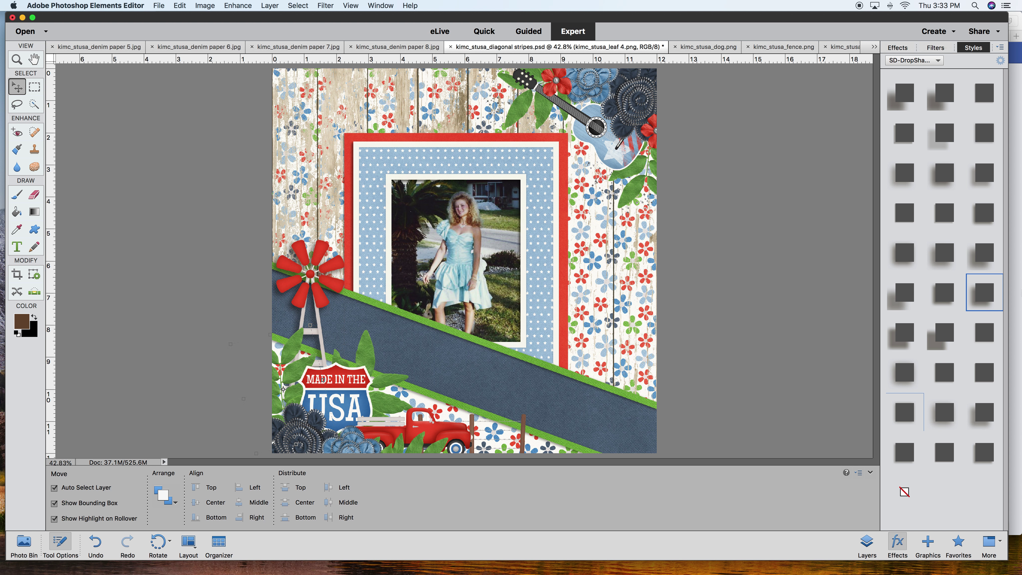
{"action": "left_click", "coordinate": [984, 293]}
{"action": "left_click", "coordinate": [381, 351]}
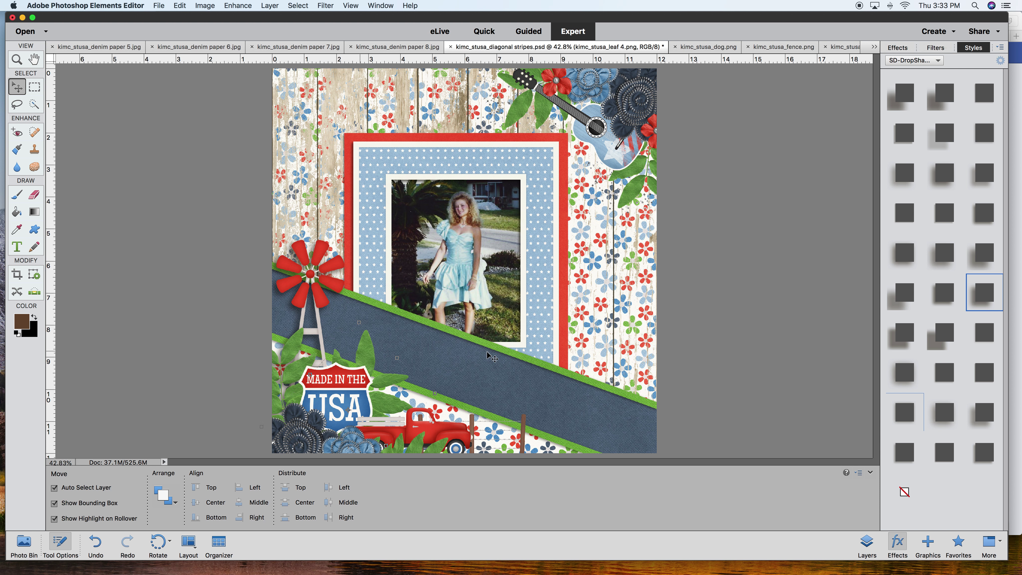
{"action": "left_click", "coordinate": [984, 293]}
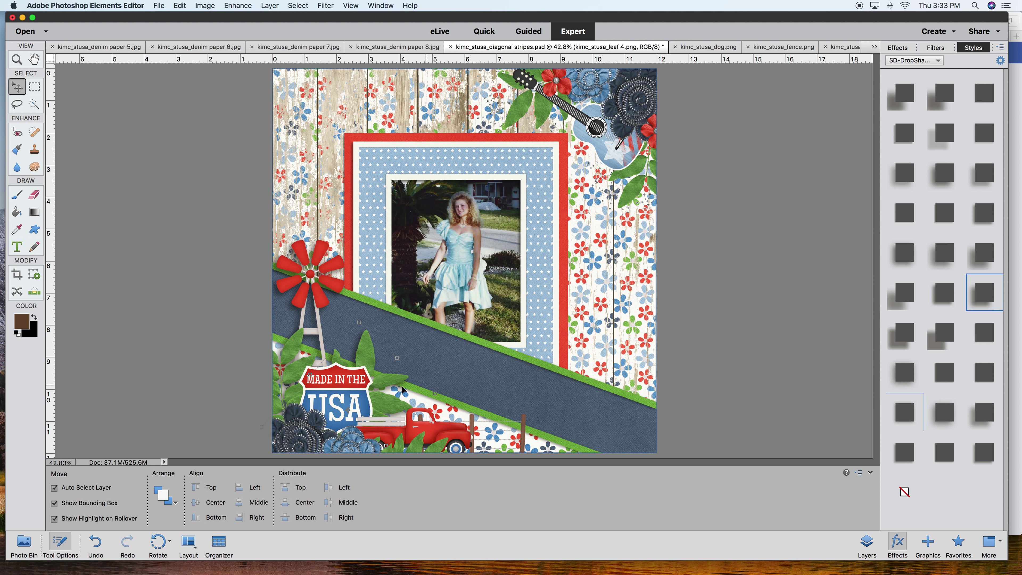
- Apply drop shadow styles to the Made in the USA sign and to the navy and light blue flowers below it
{"action": "left_click", "coordinate": [907, 336]}
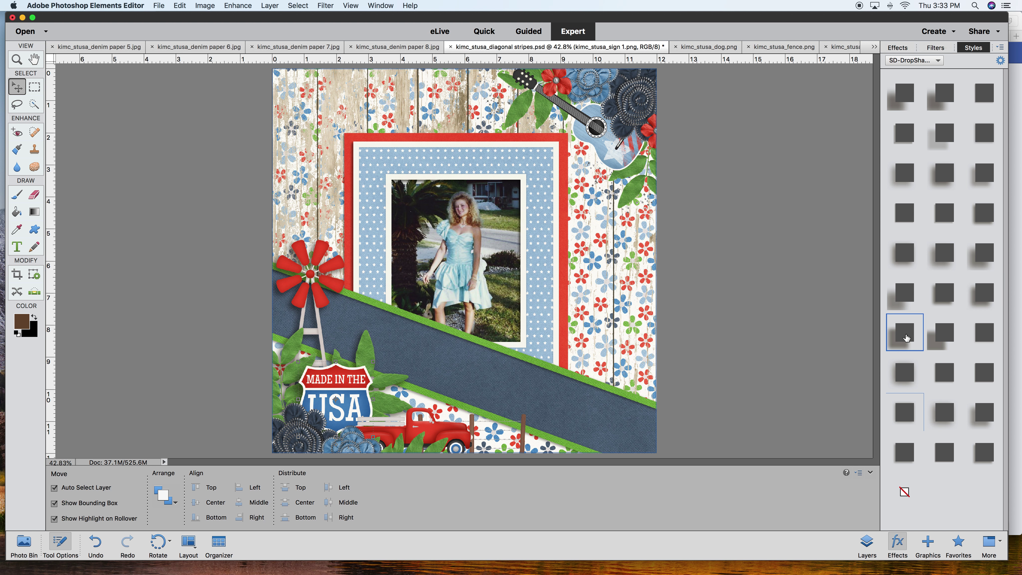
{"action": "left_click", "coordinate": [286, 443]}
{"action": "left_click", "coordinate": [943, 255]}
{"action": "left_click", "coordinate": [340, 447]}
{"action": "left_click", "coordinate": [990, 257]}
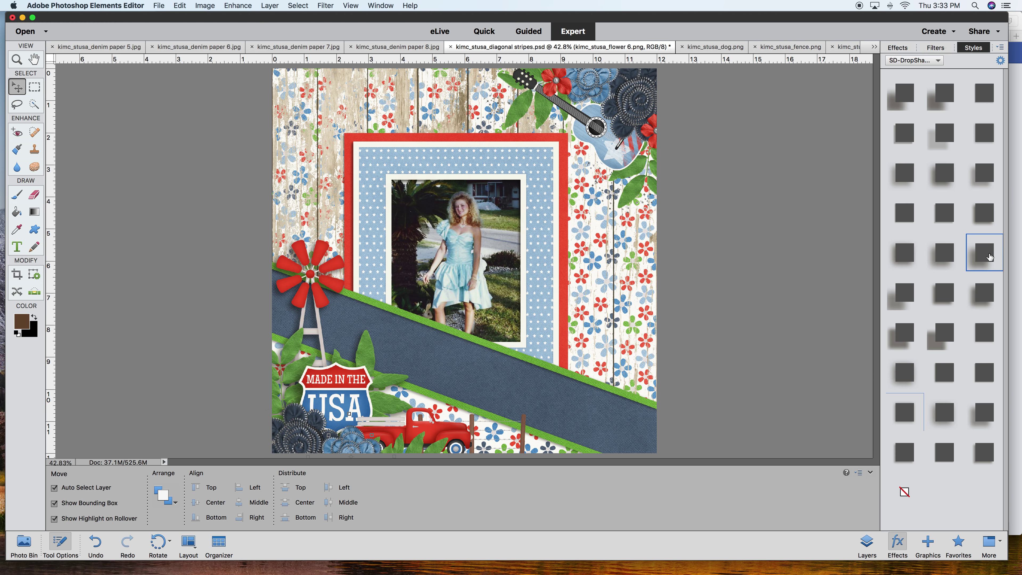
- Give the red truck, the leaf in front of it and the fence their drop shadows
{"action": "left_click", "coordinate": [426, 434]}
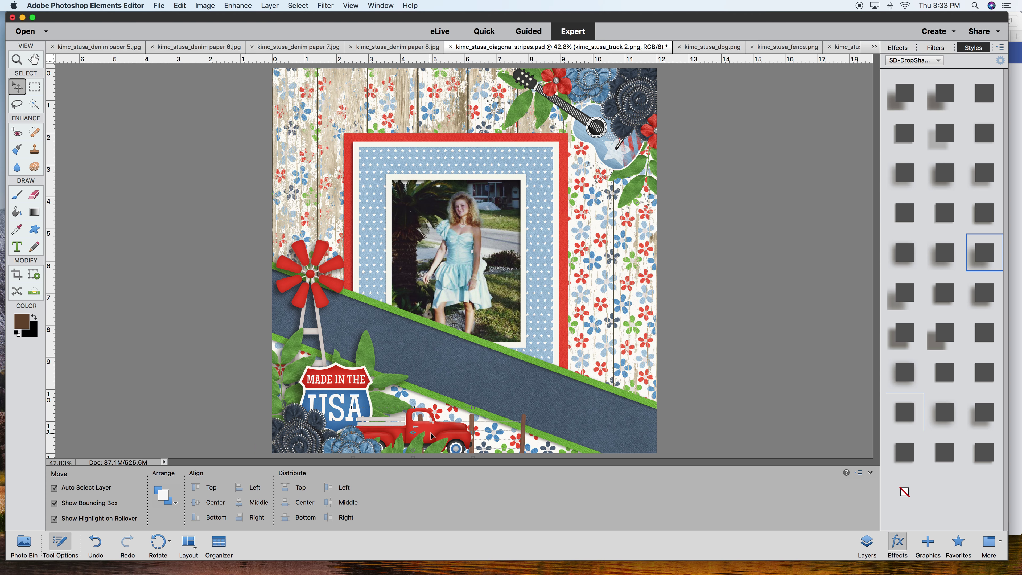
{"action": "left_click", "coordinate": [945, 256]}
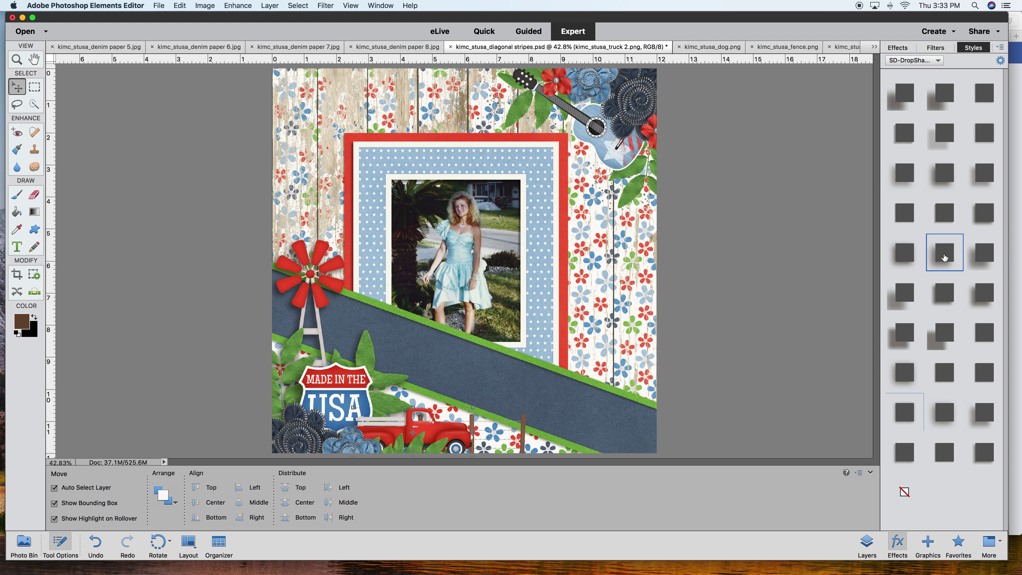
{"action": "left_click", "coordinate": [436, 451]}
{"action": "left_click", "coordinate": [982, 296]}
{"action": "left_click", "coordinate": [528, 430]}
{"action": "left_click", "coordinate": [944, 297]}
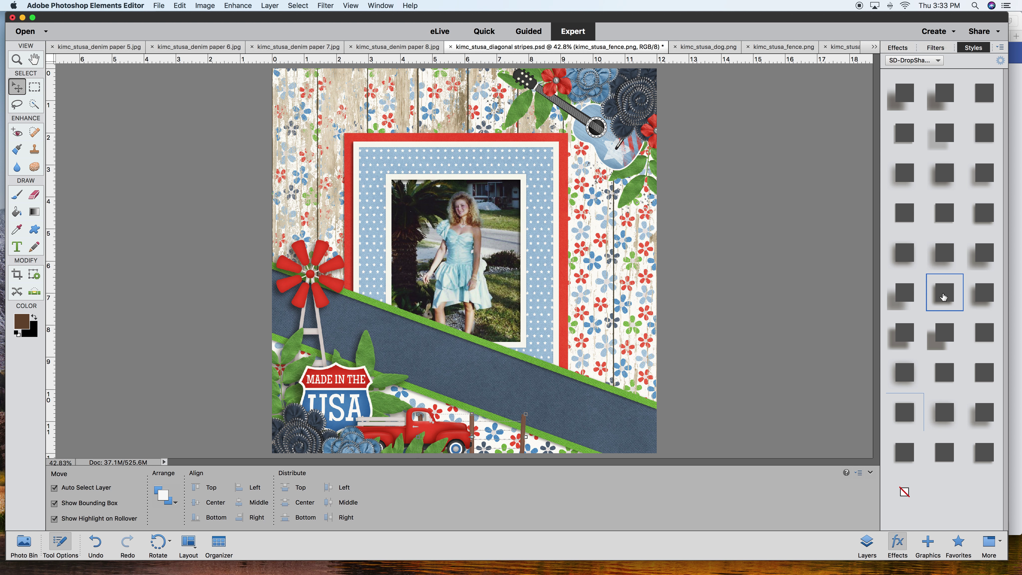
- Apply a drop shadow to the two leaf sprigs behind the guitar
{"action": "left_click", "coordinate": [643, 193]}
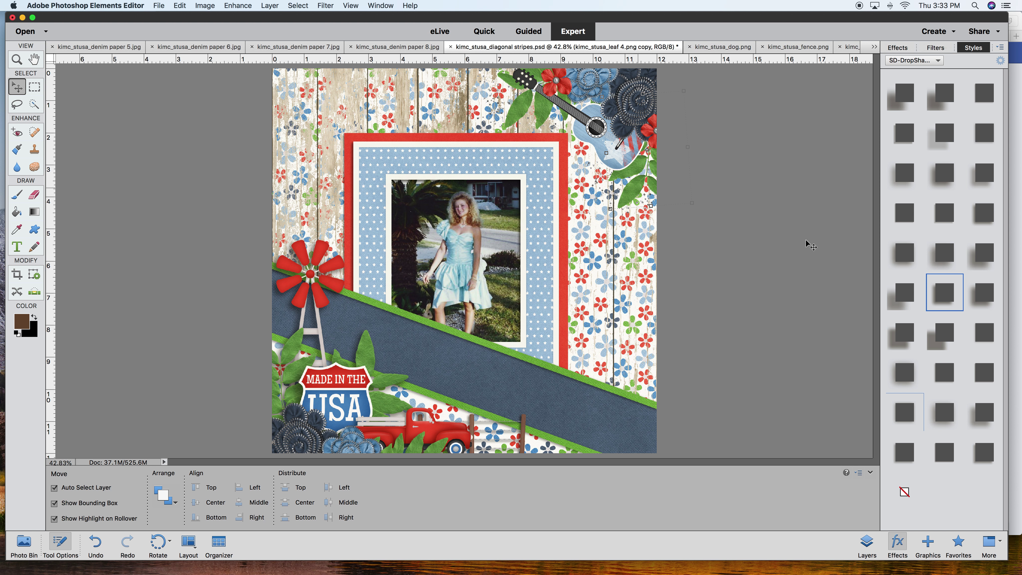
{"action": "left_click", "coordinate": [946, 297]}
{"action": "key", "text": "alt+]"}
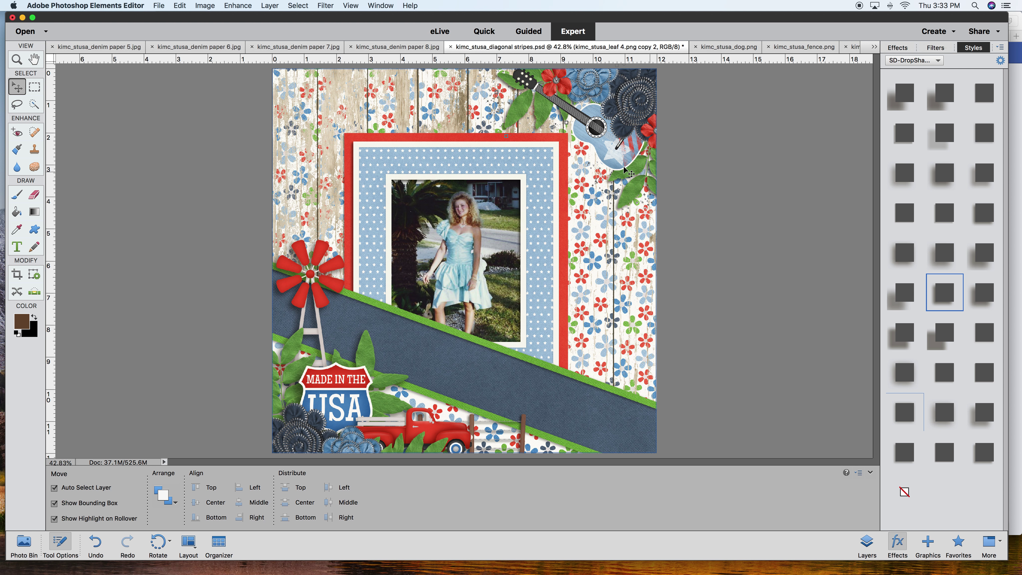
- Apply drop shadows to the guitar and the copied flower 7 element in its cluster
{"action": "left_click", "coordinate": [600, 140]}
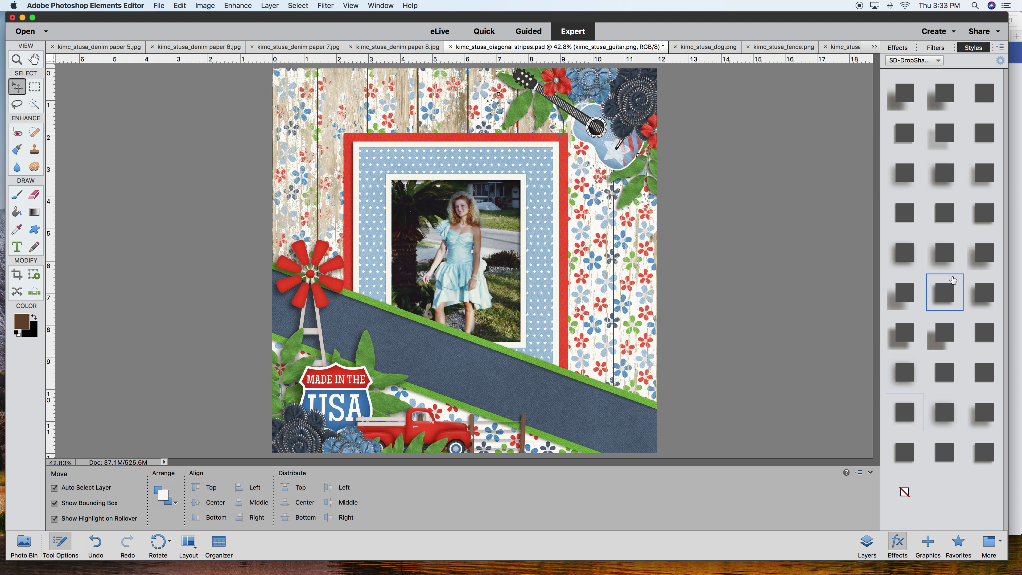
{"action": "left_click", "coordinate": [985, 296]}
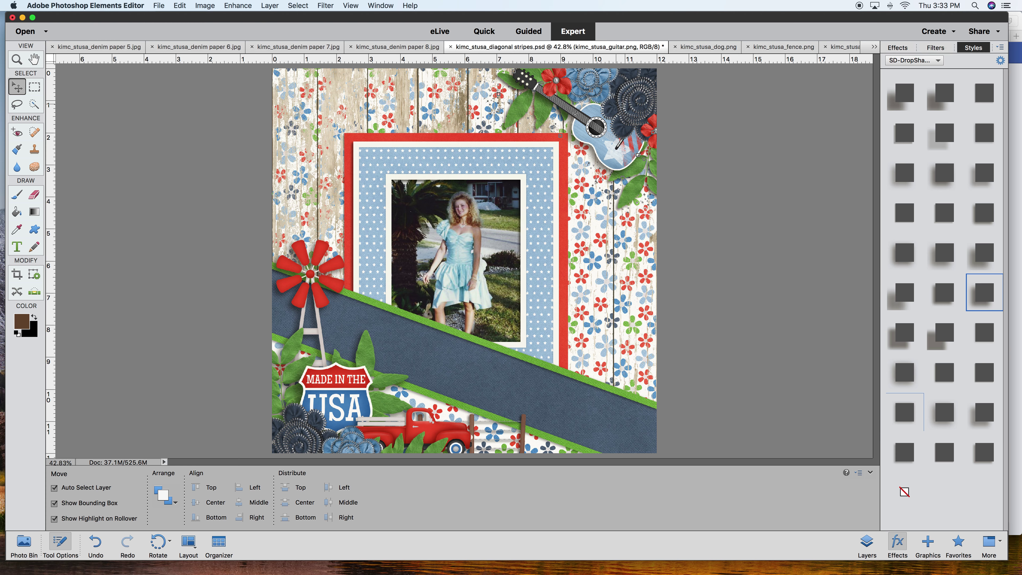
{"action": "left_click", "coordinate": [702, 175]}
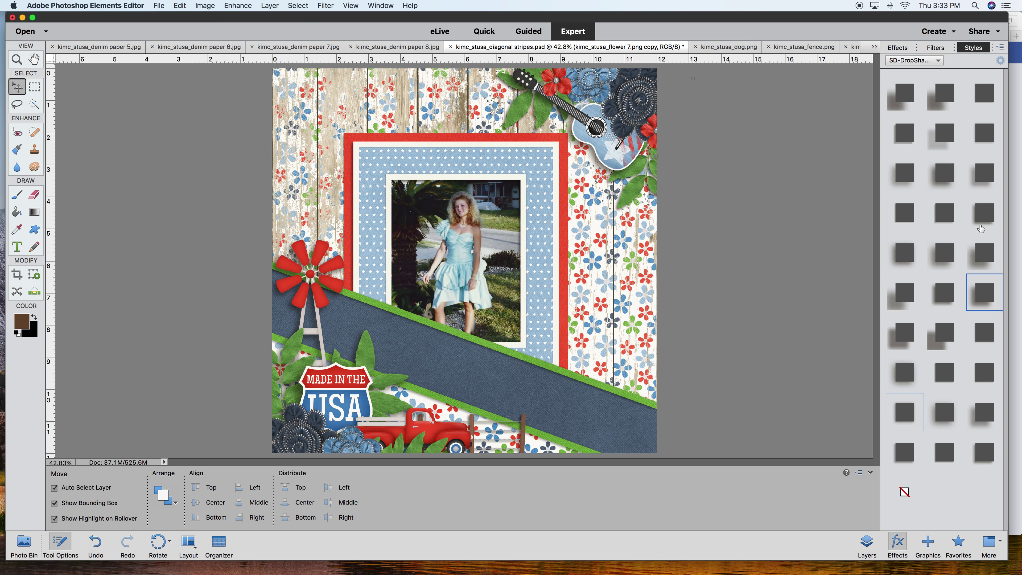
{"action": "left_click", "coordinate": [905, 256]}
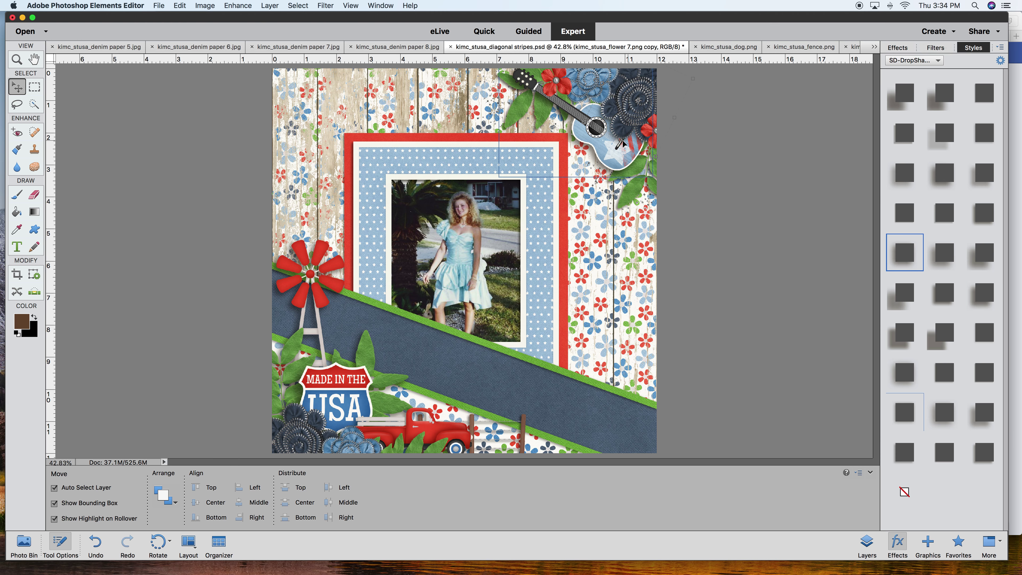
- Apply drop shadow styles to the light blue flower and the two red flowers around the guitar
{"action": "left_click", "coordinate": [589, 87]}
{"action": "left_click", "coordinate": [950, 258]}
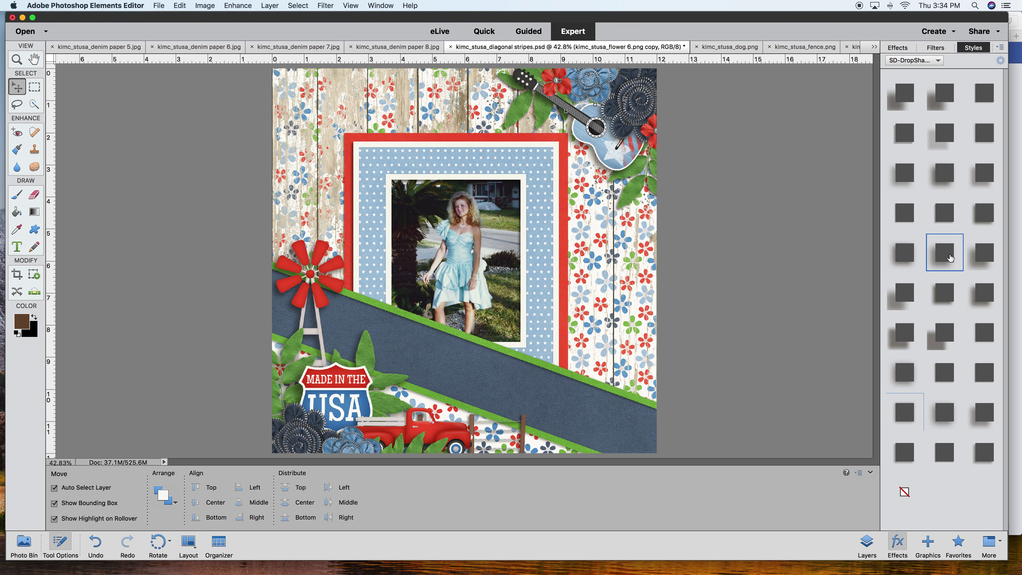
{"action": "left_click", "coordinate": [554, 92]}
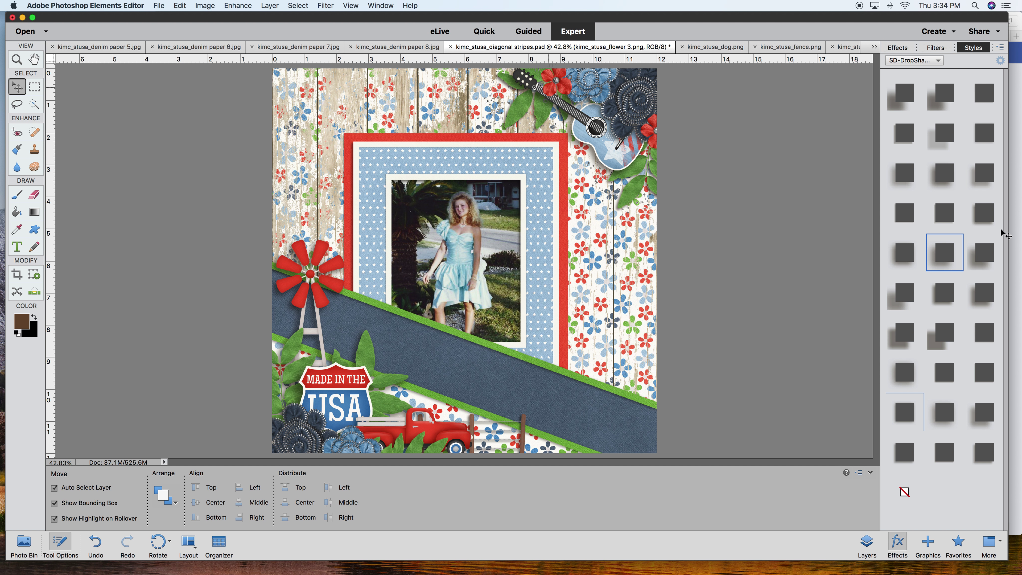
{"action": "left_click", "coordinate": [986, 253]}
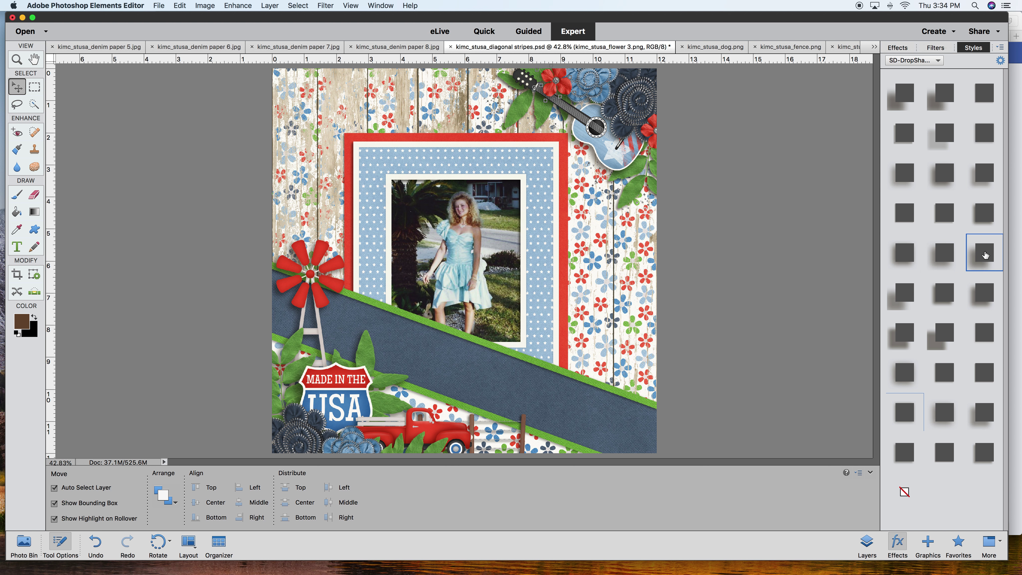
{"action": "left_click", "coordinate": [651, 136]}
{"action": "left_click", "coordinate": [985, 255]}
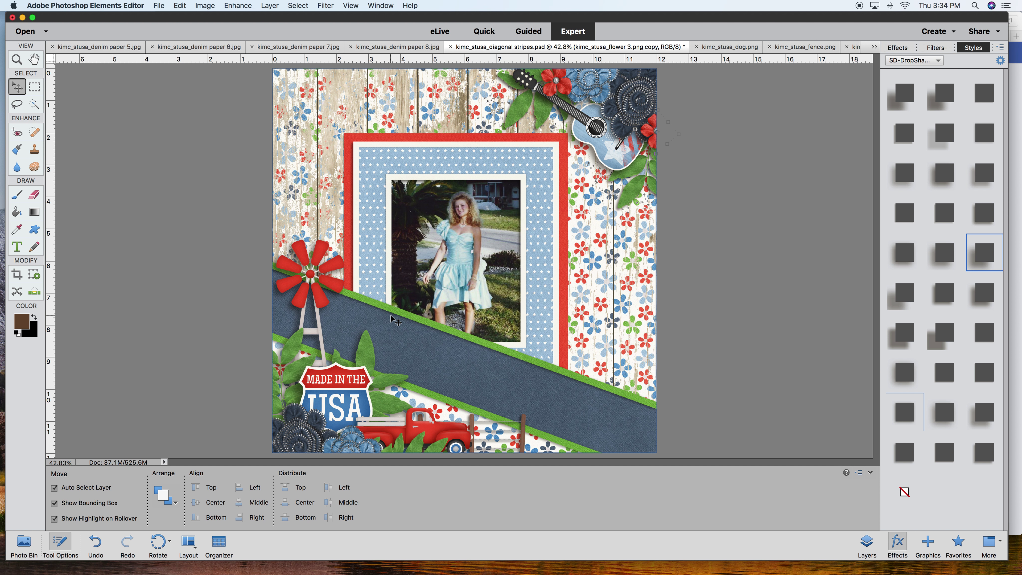
- Edit the layer style of the navy flower below the Made in the USA sign, repositioning its drop shadow to change the direction and distance
{"action": "left_click", "coordinate": [303, 439]}
{"action": "right_click", "coordinate": [301, 436]}
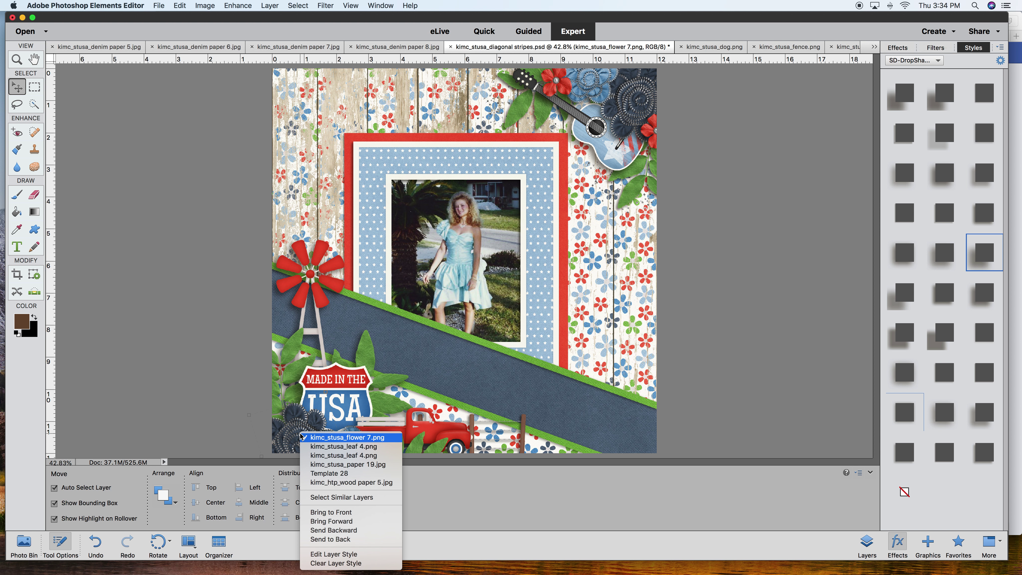
{"action": "left_click", "coordinate": [326, 554]}
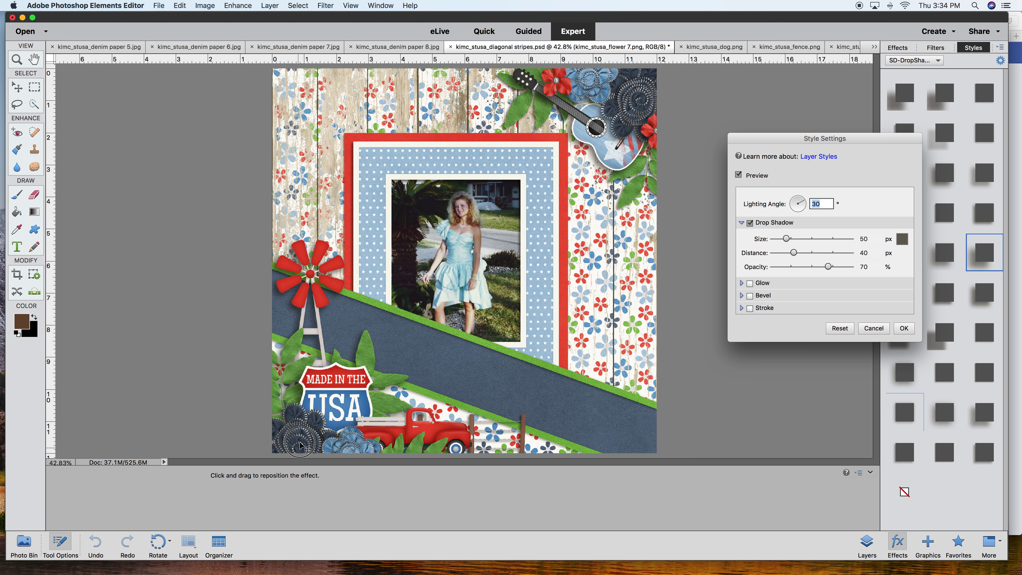
{"action": "left_click_drag", "start_coordinate": [301, 441], "coordinate": [302, 441]}
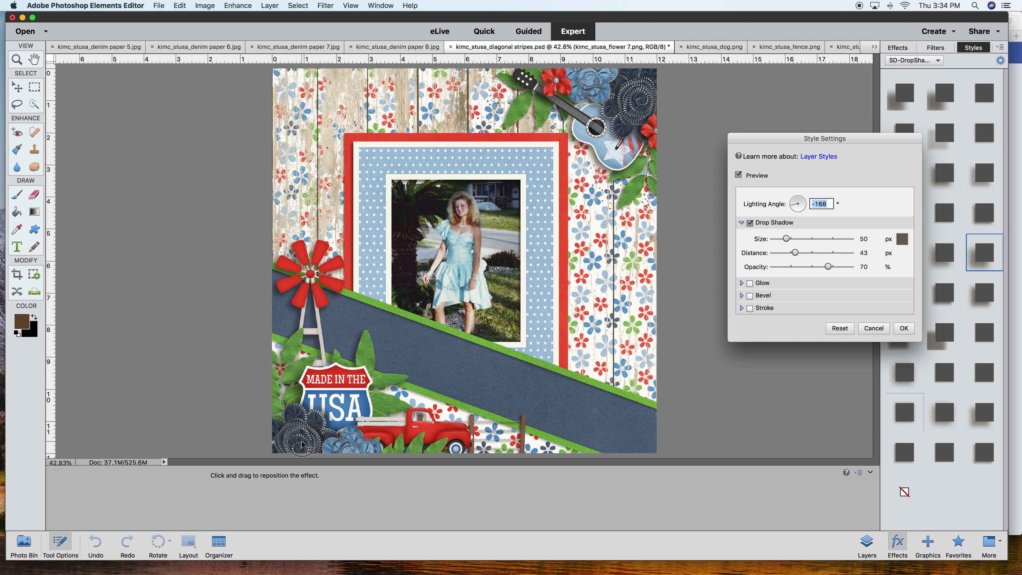
{"action": "left_click_drag", "start_coordinate": [303, 446], "coordinate": [303, 448]}
{"action": "left_click", "coordinate": [904, 329]}
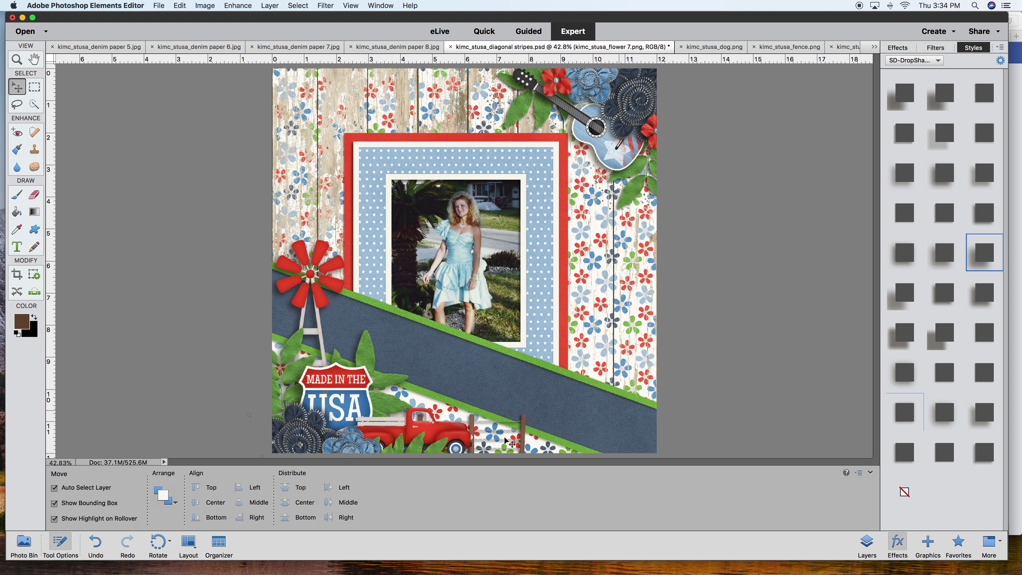
- Reposition the drop shadow of the light blue flower beside the truck by editing its layer style
{"action": "left_click", "coordinate": [366, 450]}
{"action": "right_click", "coordinate": [367, 450]}
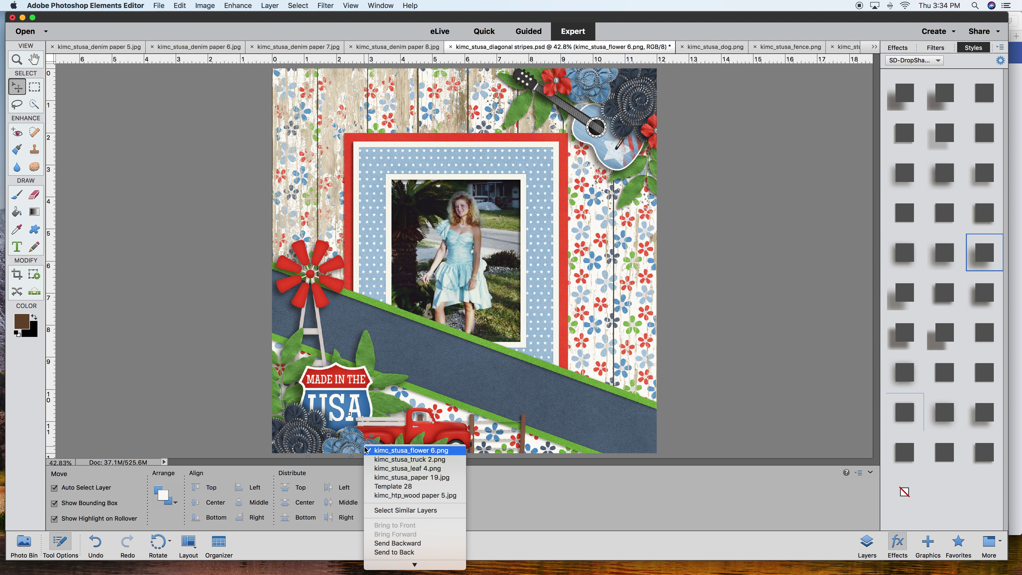
{"action": "left_click", "coordinate": [363, 460]}
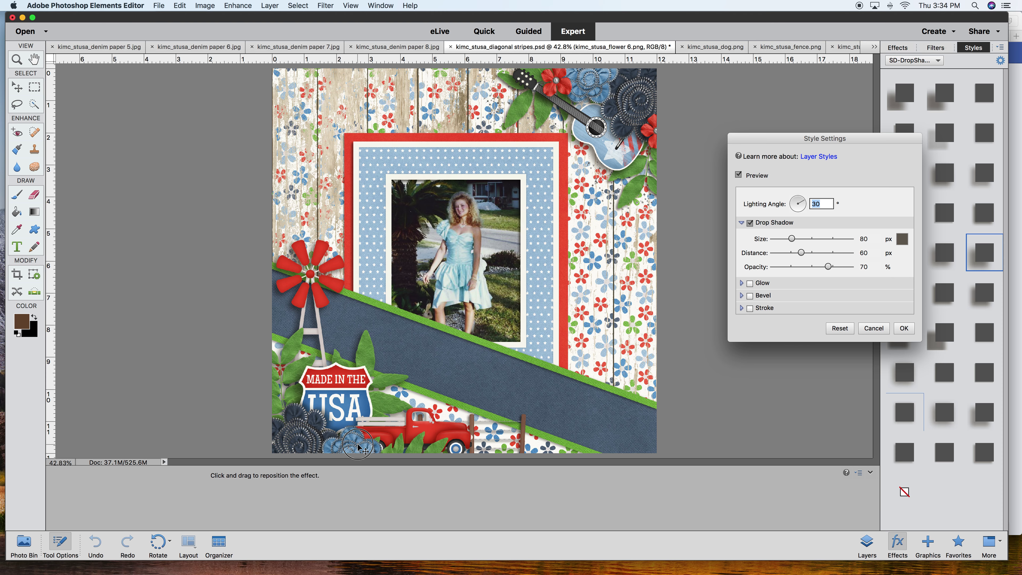
{"action": "left_click_drag", "start_coordinate": [358, 444], "coordinate": [359, 445]}
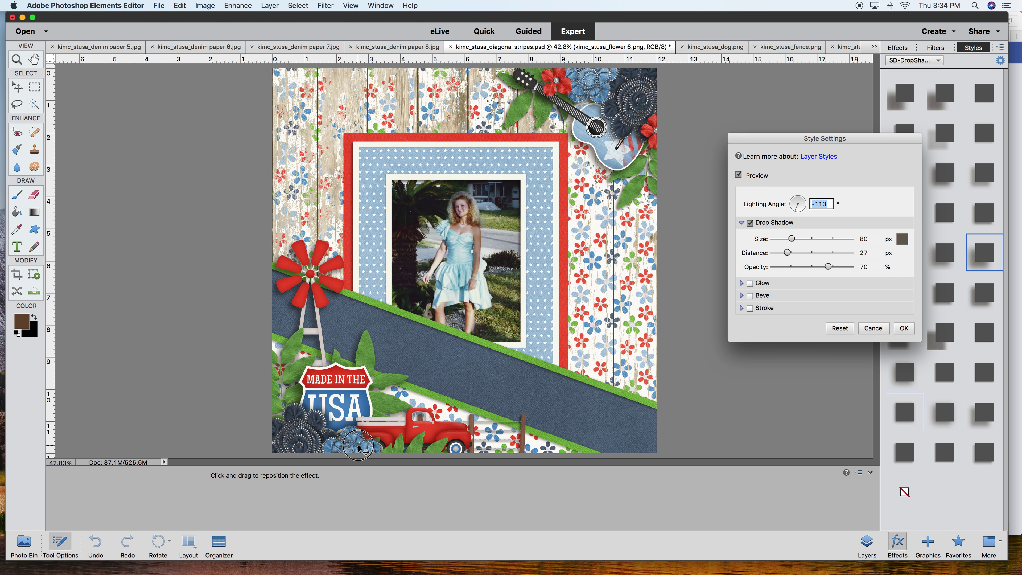
{"action": "left_click_drag", "start_coordinate": [358, 445], "coordinate": [359, 446]}
{"action": "left_click", "coordinate": [904, 328]}
- Edit the drop shadow of the leaf in front of the truck to a 142° lighting angle, 16 px distance and about 95 px size
{"action": "left_click", "coordinate": [438, 449]}
{"action": "right_click", "coordinate": [438, 448]}
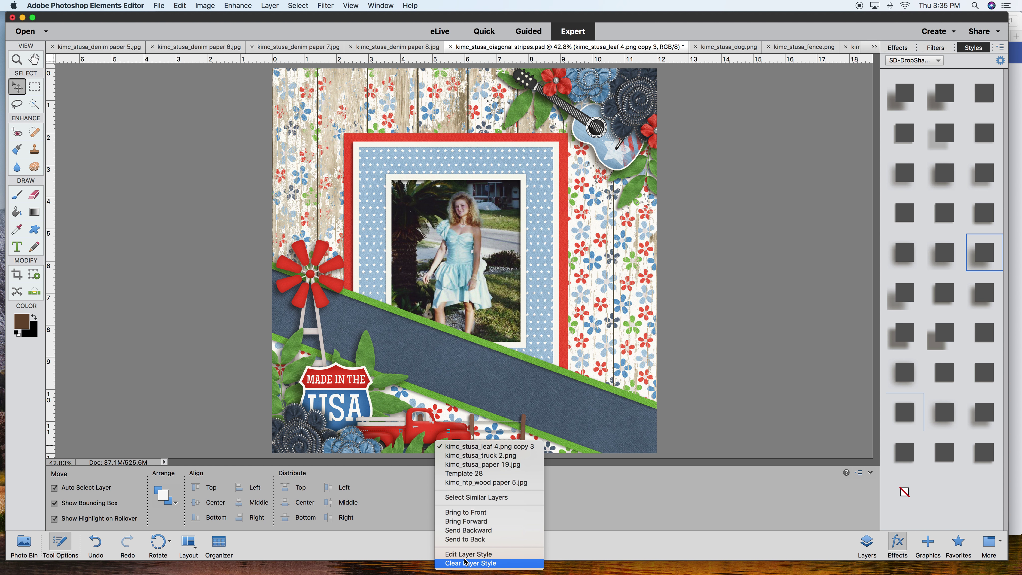
{"action": "left_click", "coordinate": [470, 555]}
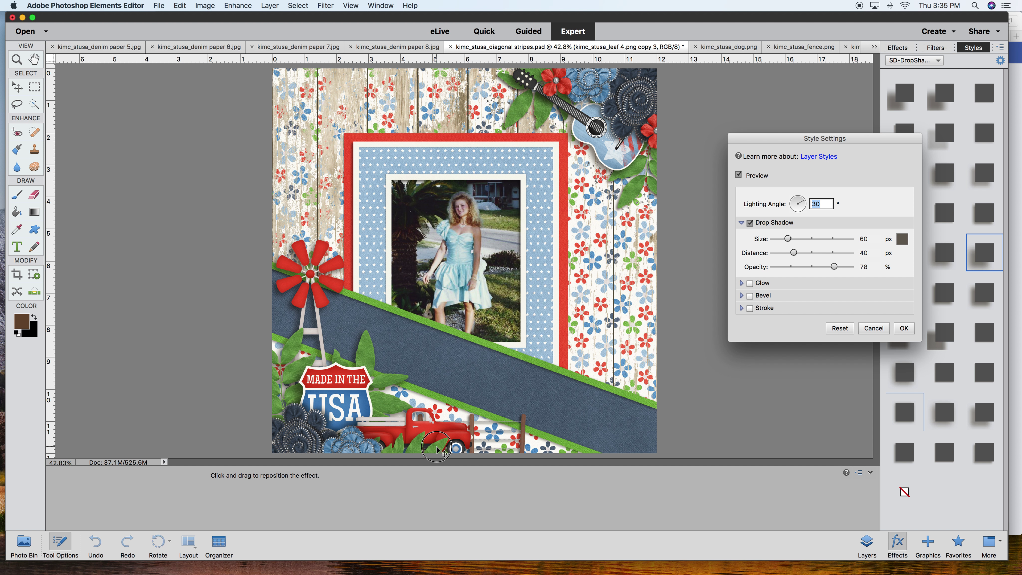
{"action": "left_click_drag", "start_coordinate": [439, 449], "coordinate": [440, 453]}
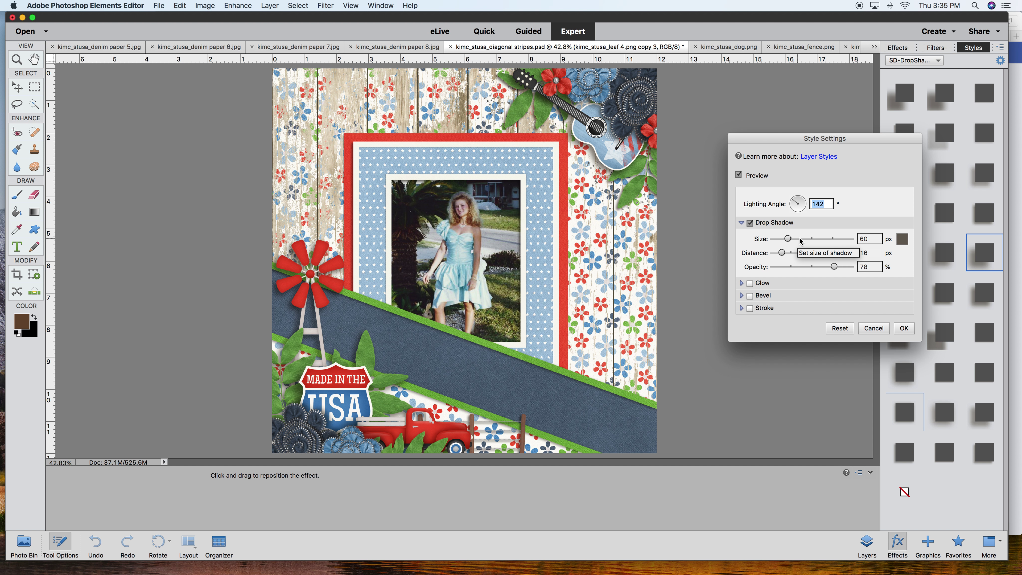
{"action": "left_click_drag", "start_coordinate": [790, 241], "coordinate": [795, 242]}
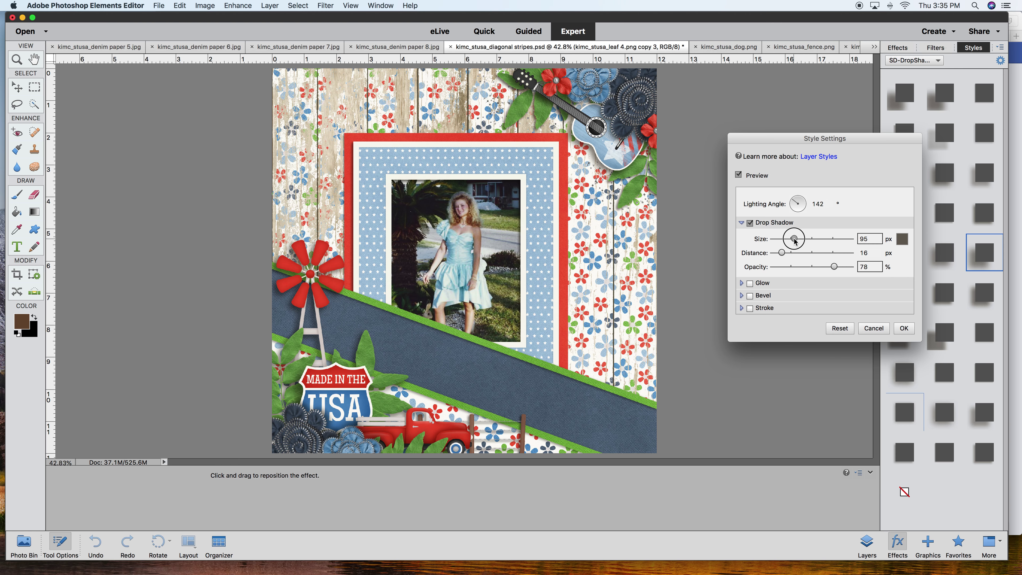
{"action": "left_click_drag", "start_coordinate": [796, 242], "coordinate": [793, 243]}
{"action": "left_click", "coordinate": [904, 328]}
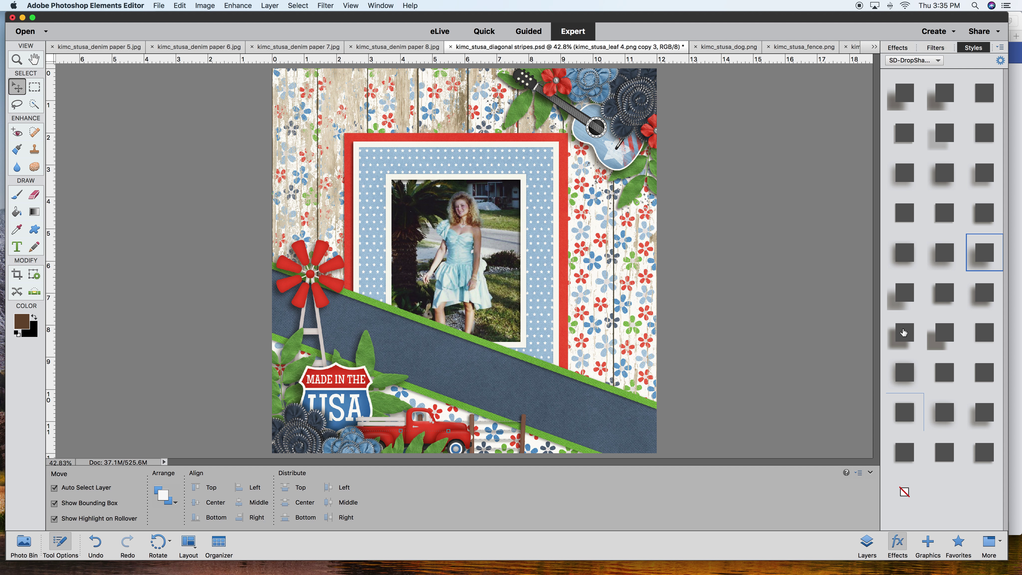